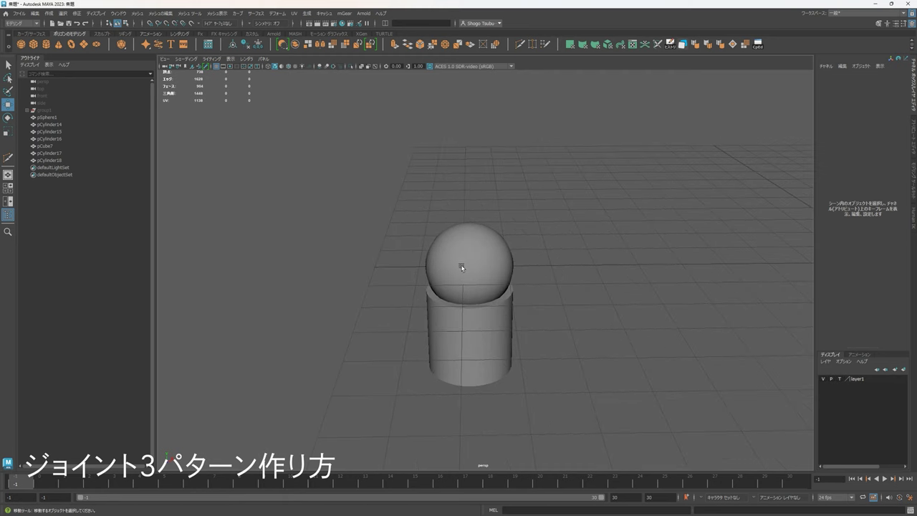
Step: Show wireframe edges over the shaded models and get a close look at the sphere-and-cylinder joint
left_click(288, 66)
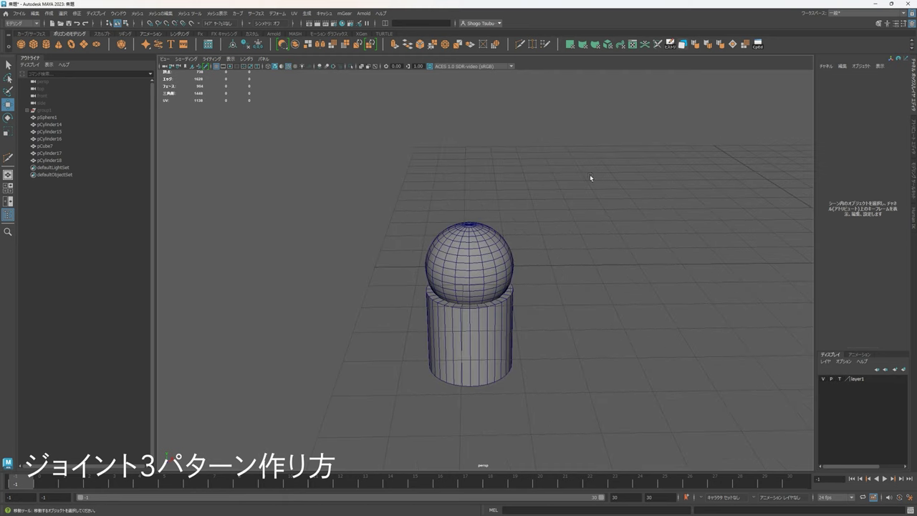
left_click_drag(590, 174, 568, 205, "alt")
right_click_drag(585, 214, 599, 291, "alt")
middle_click_drag(599, 291, 570, 233, "alt")
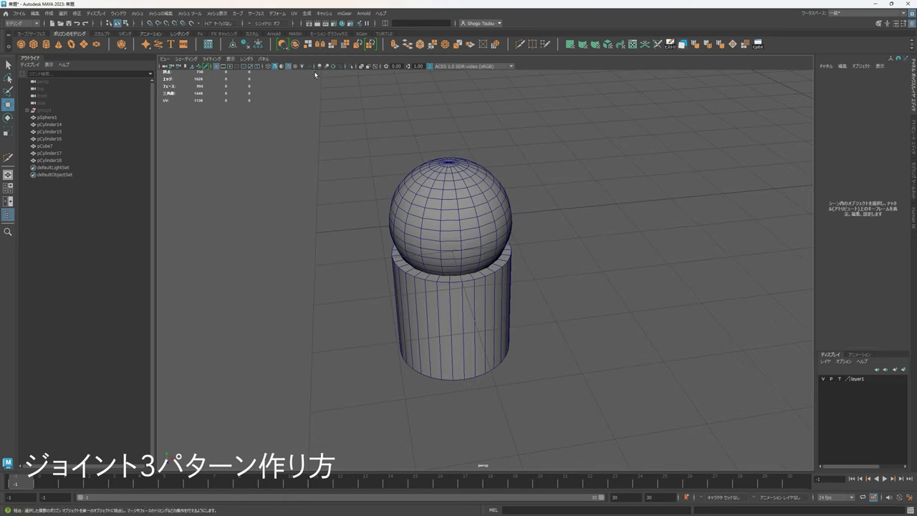
Step: Rotate the sphere freely on all three axes above its cylinder to demonstrate ball-joint motion
left_click(491, 165)
scroll(511, 188, "down", 3)
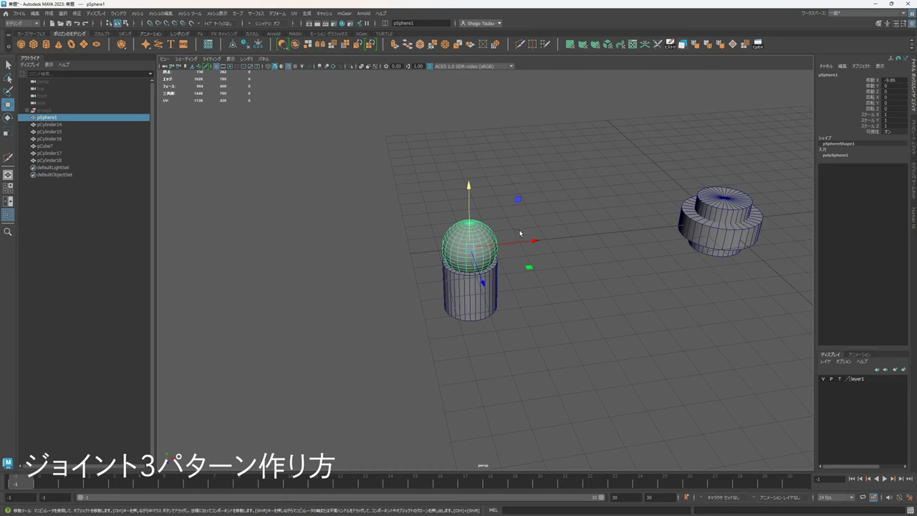
scroll(495, 254, "up", 3)
left_click_drag(557, 257, 573, 311, "alt")
key("e")
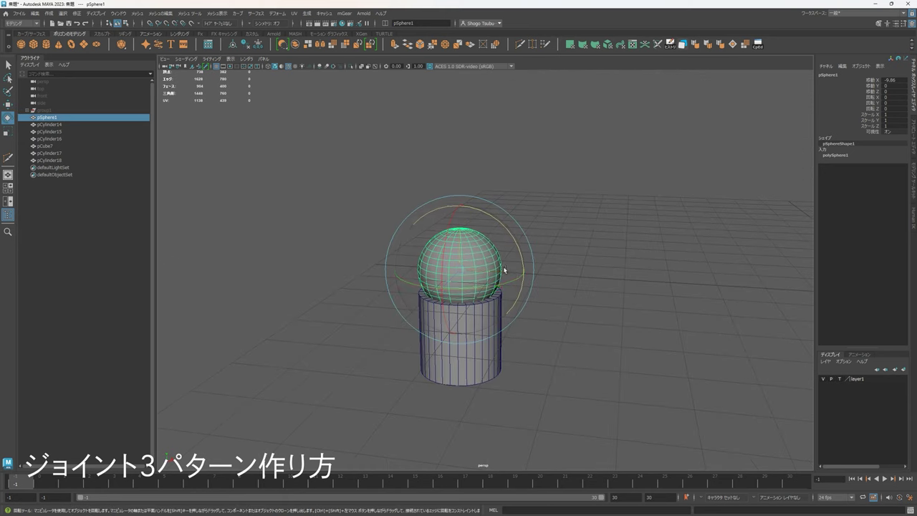
left_click_drag(489, 244, 480, 284, "alt")
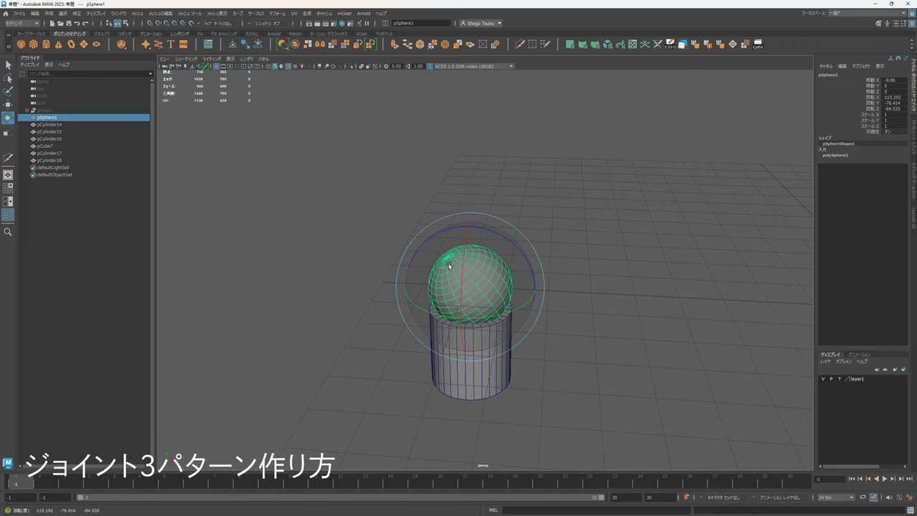
left_click(458, 208)
left_click_drag(362, 198, 521, 282, "alt")
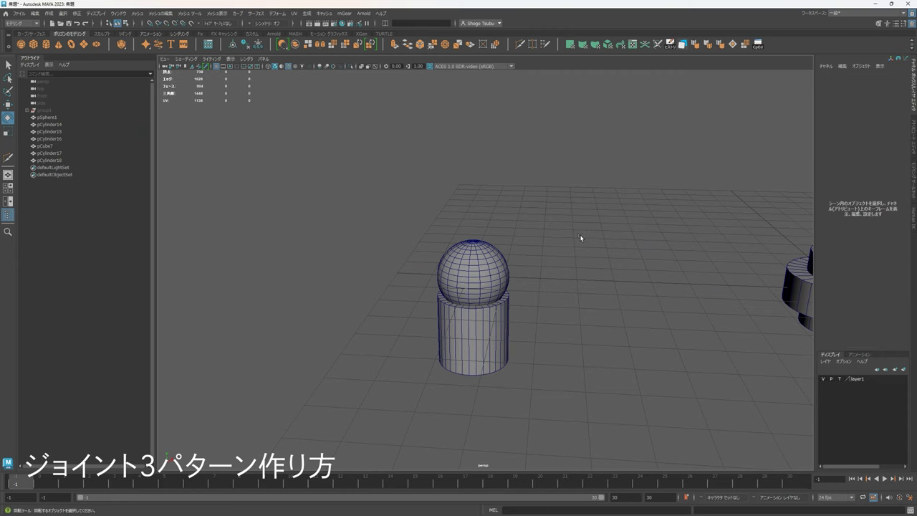
Step: Tilt the sphere slightly, to about 0.3, 4.7 and 1.6 degrees in X, Y and Z
mouse_move(526, 292)
left_mouse_down("alt")
mouse_move(510, 291)
mouse_move(523, 286)
left_mouse_up("alt")
left_click(509, 256)
left_click_drag(456, 225, 423, 249)
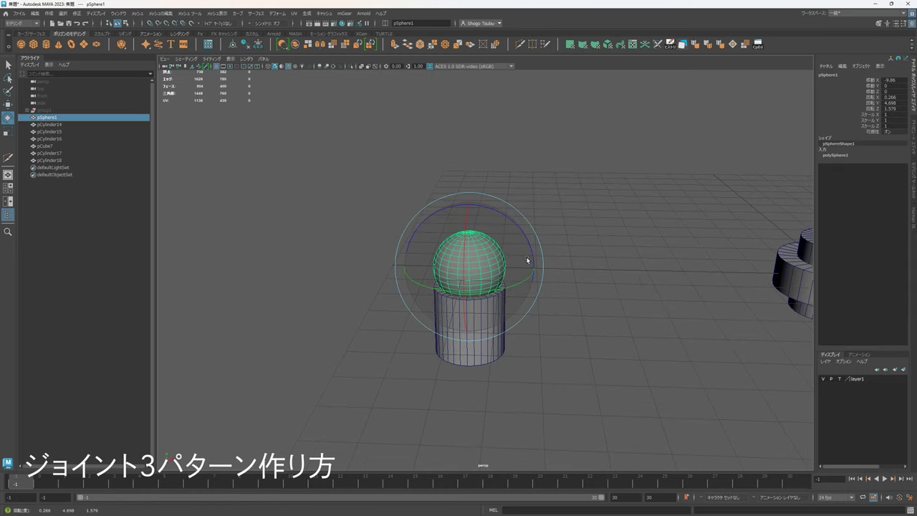
left_click(618, 273)
Step: Select the supporting cylinder and the sphere in turn to show the two parts of the ball joint
left_click_drag(618, 273, 472, 360, "alt")
scroll(550, 318, "up", 4)
left_click(489, 332)
key("q")
scroll(565, 319, "up", 4)
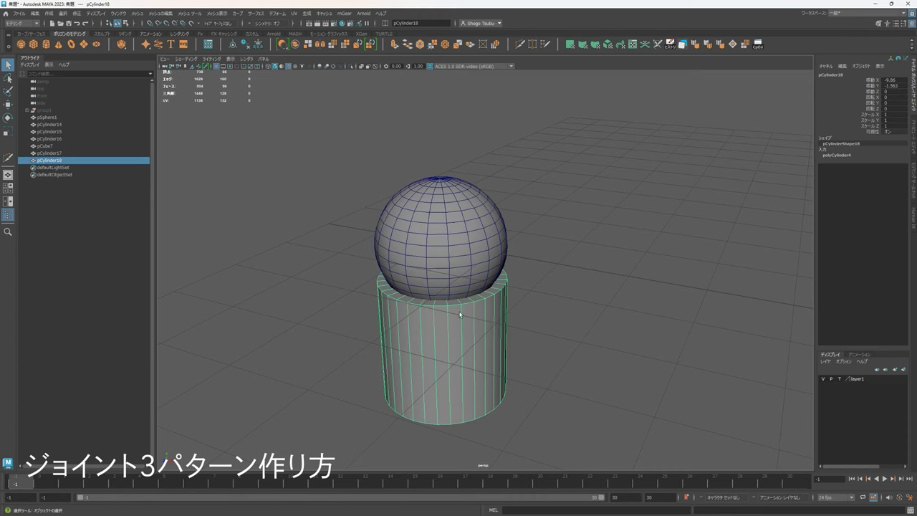
left_click(555, 306)
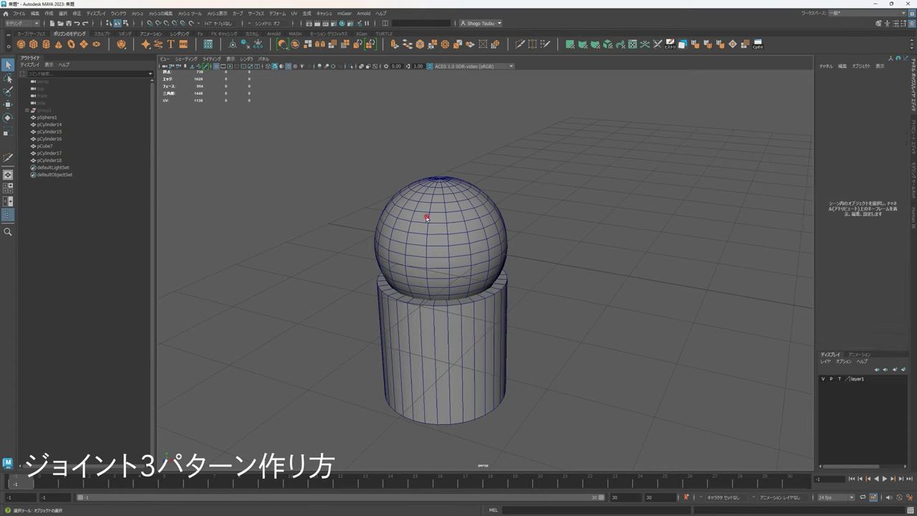
left_click(427, 219)
Step: Examine the middle joint and select both of its stacked cylinders
scroll(413, 251, "down", 5)
mouse_move(445, 286)
left_mouse_down("alt")
mouse_move(482, 267)
mouse_move(532, 285)
mouse_move(554, 251)
mouse_move(527, 272)
mouse_move(454, 298)
left_mouse_up("alt")
middle_click_drag(453, 297, 408, 292, "alt")
left_click_drag(558, 305, 575, 311, "alt")
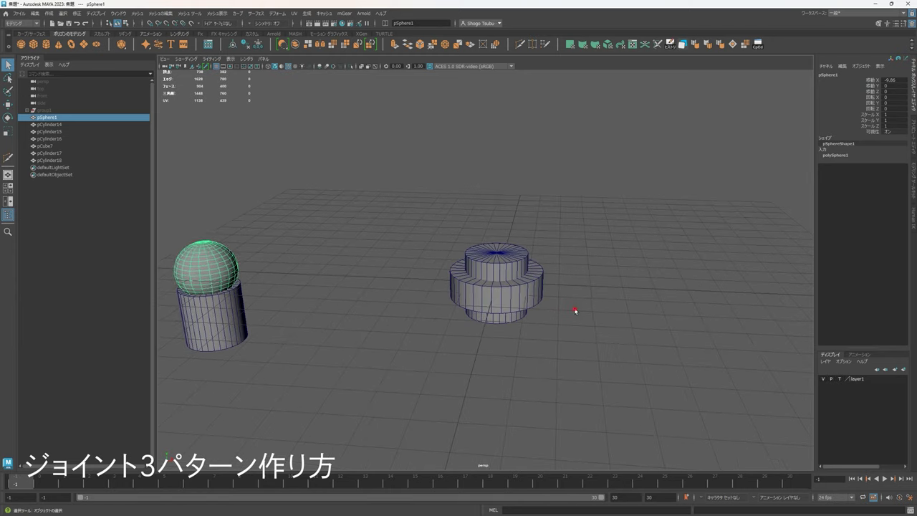
left_click(576, 311)
middle_click_drag(575, 311, 550, 305, "alt")
left_click_drag(551, 306, 422, 291, "alt")
middle_click_drag(495, 257, 561, 262, "alt")
right_click_drag(560, 262, 635, 276, "alt")
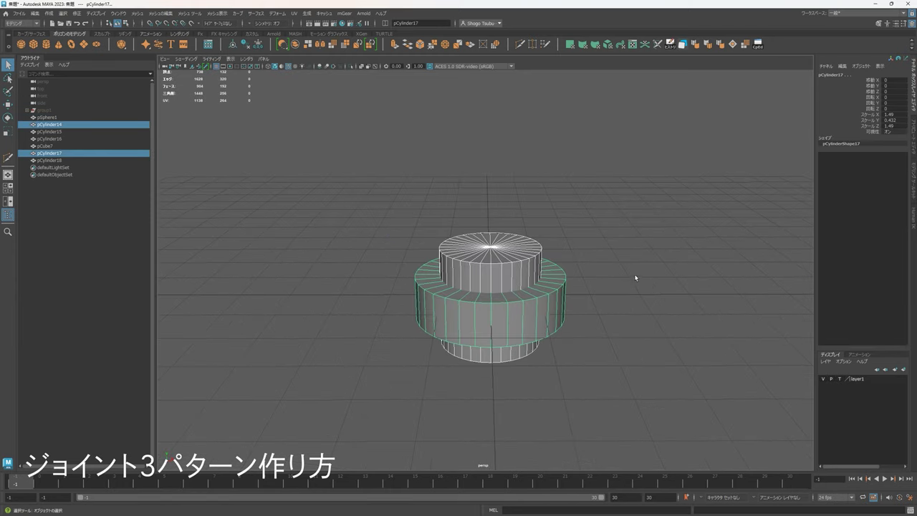
middle_click_drag(634, 276, 620, 256, "alt")
left_click(572, 248)
Step: Rotate the middle joint's inner cylinder around the Y axis to about -22.7 degrees and deselect it
left_click(505, 241)
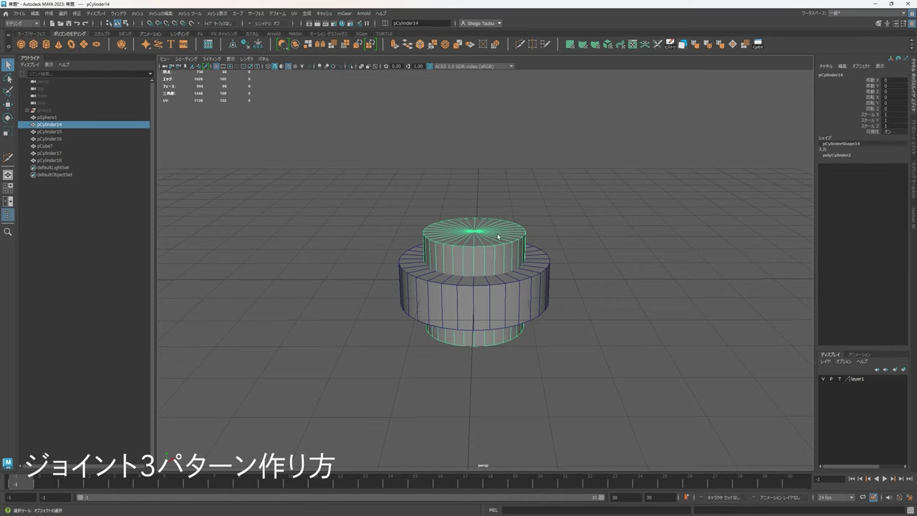
scroll(488, 263, "down", 4)
scroll(481, 241, "up", 4)
key("e")
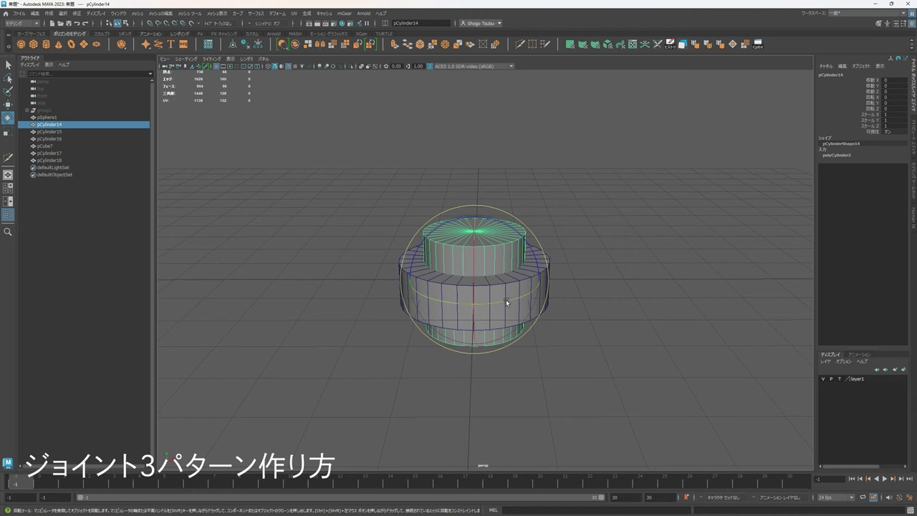
left_click_drag(506, 301, 336, 355)
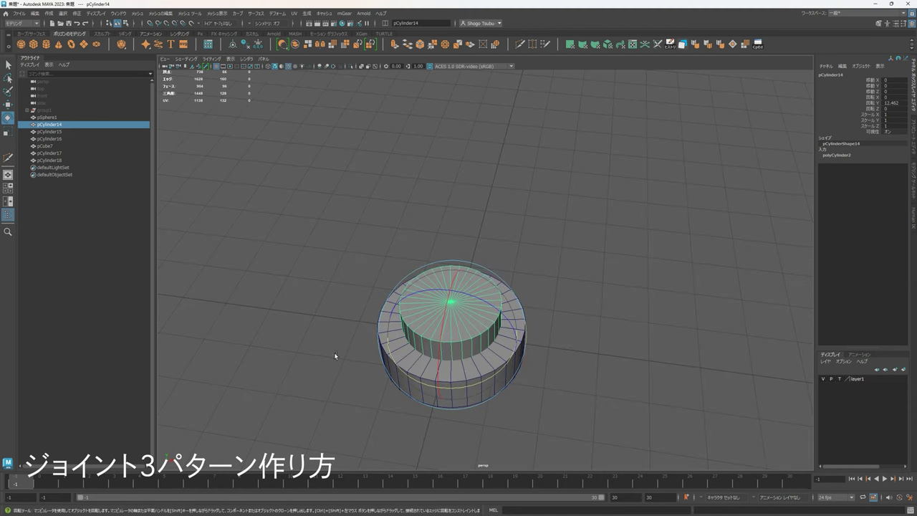
left_click_drag(484, 379, 496, 307)
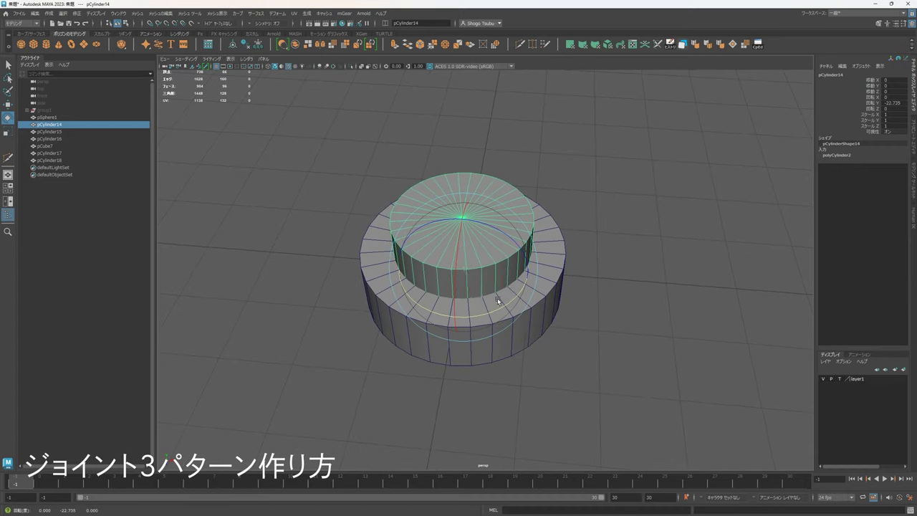
left_click(624, 301)
Step: Examine the middle rotating joint from above and from the side
left_click_drag(625, 301, 606, 289, "alt")
scroll(606, 289, "down", 4)
middle_click_drag(606, 289, 477, 364, "alt")
left_click_drag(476, 365, 558, 348, "alt")
scroll(477, 320, "up", 3)
left_click_drag(478, 320, 494, 353, "alt")
middle_click_drag(495, 353, 504, 300, "alt")
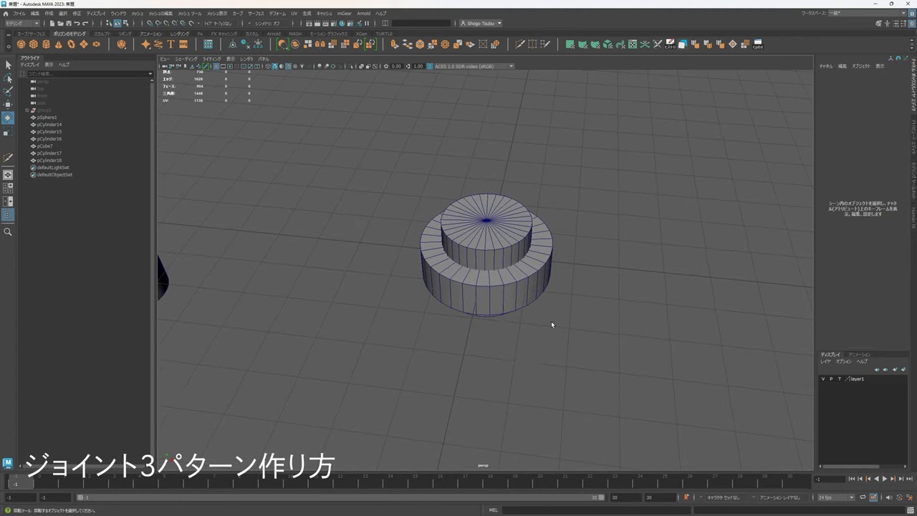
left_click_drag(551, 321, 617, 285)
left_click(609, 275)
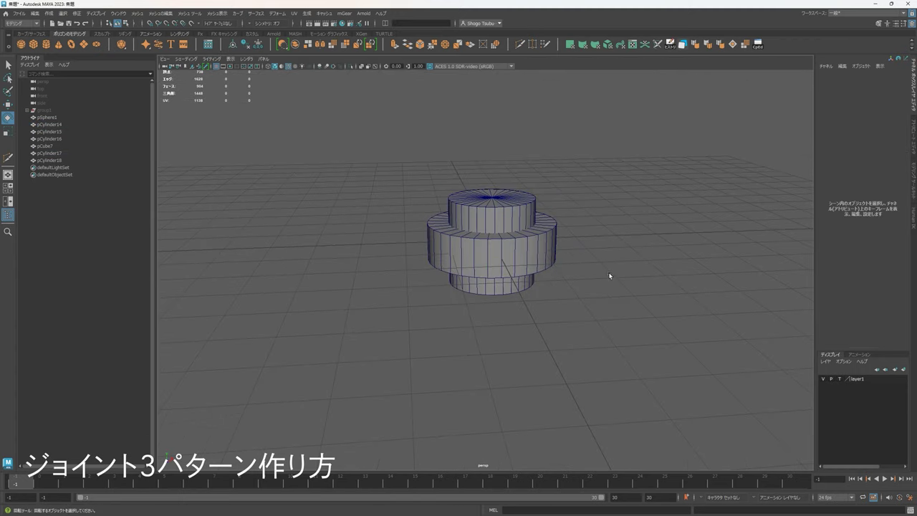
Step: Select the cube and two cylinders of the third joint and examine how they are assembled
scroll(479, 209, "down", 3)
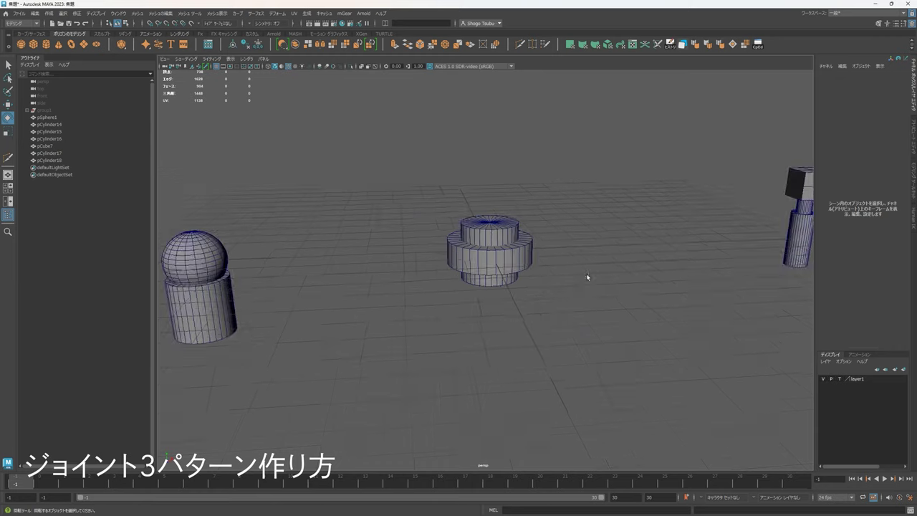
middle_click_drag(587, 277, 520, 327, "alt")
left_click_drag(519, 326, 484, 341, "alt")
middle_click_drag(463, 298, 500, 277, "alt")
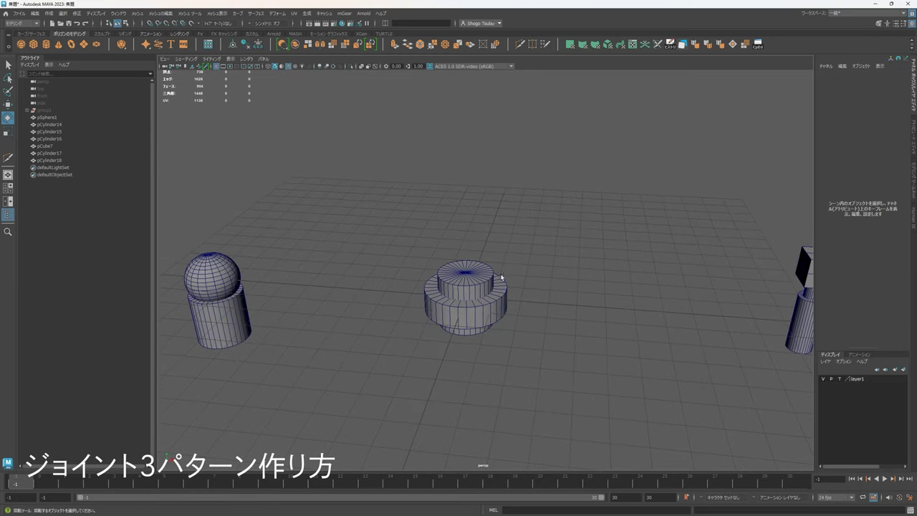
middle_click_drag(500, 311, 345, 282, "alt")
middle_click_drag(482, 264, 350, 261, "alt")
left_click_drag(555, 322, 461, 191)
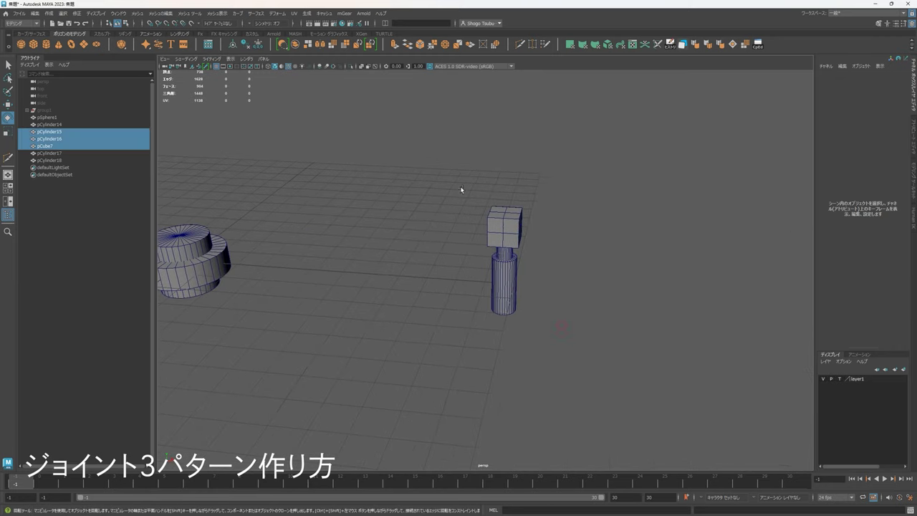
left_click(669, 298)
left_click_drag(668, 301, 581, 312, "alt")
middle_click_drag(593, 283, 538, 304, "alt")
scroll(538, 303, "up", 3)
left_click_drag(538, 302, 519, 270, "alt")
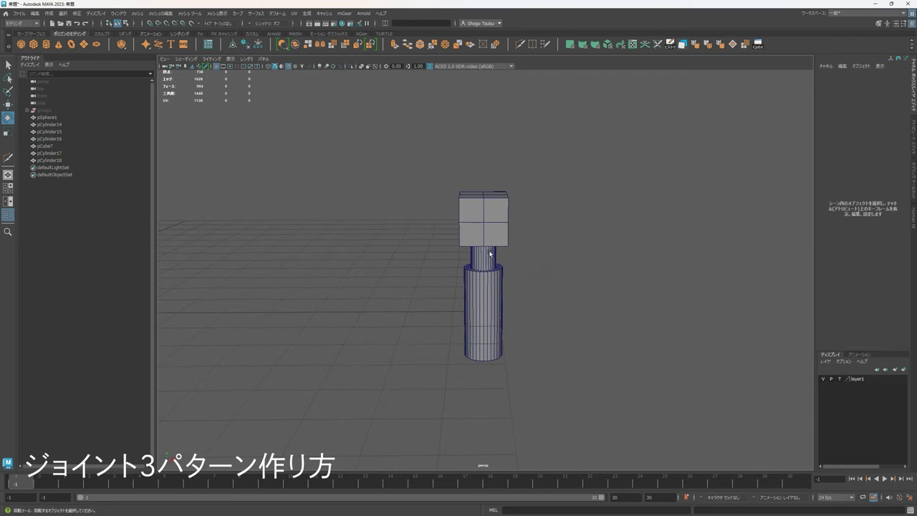
Step: Slide the third joint's cube and thin inner cylinder up together until the cube is at Y 3.893
left_click(490, 253)
key("q")
scroll(546, 253, "up", 3)
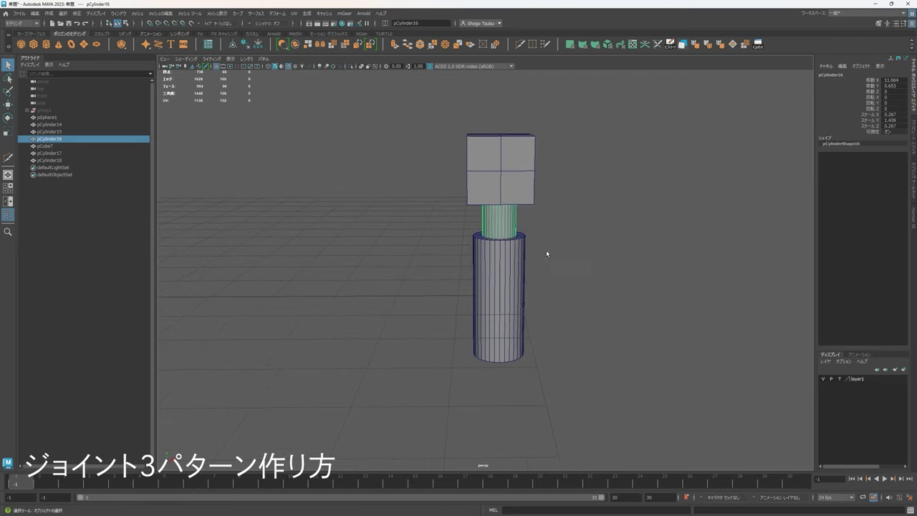
left_click_drag(551, 216, 424, 142)
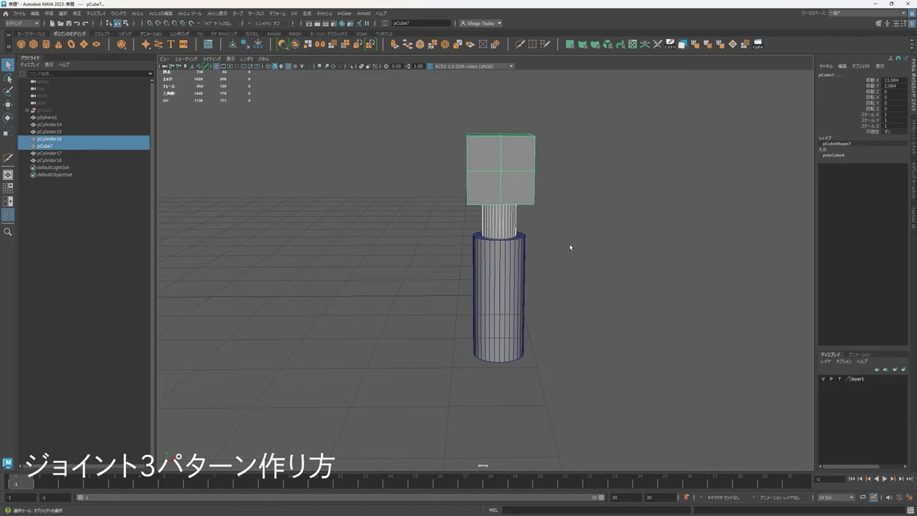
scroll(571, 240, "down", 3)
middle_click_drag(571, 242, 569, 272, "alt")
left_click_drag(530, 275, 525, 254, "alt")
middle_click_drag(526, 259, 532, 278, "alt")
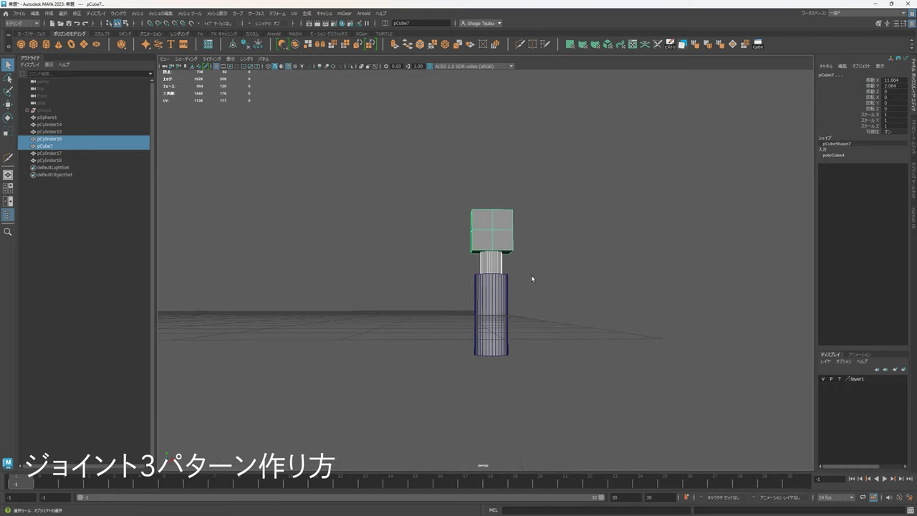
left_click_drag(523, 269, 443, 232, "alt")
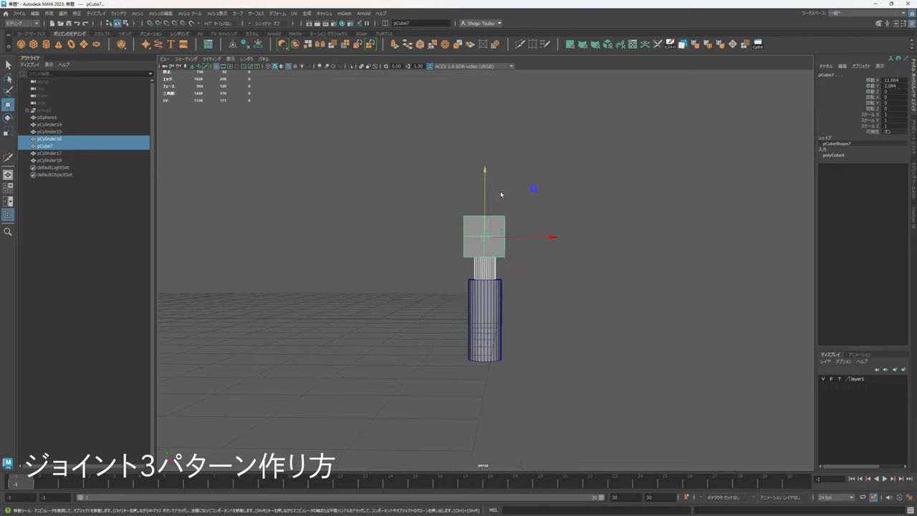
left_click_drag(485, 173, 500, 283)
right_click_drag(501, 283, 498, 273, "alt")
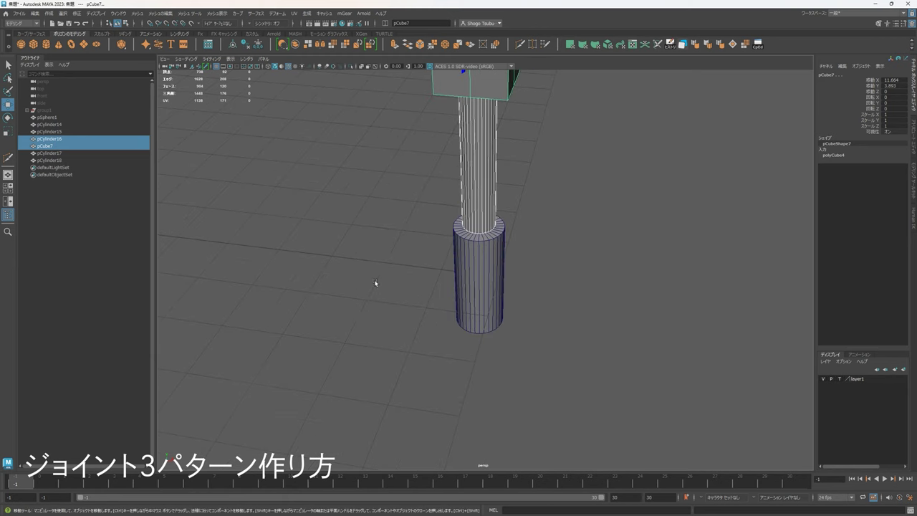
Step: Revisit the ball joint and the middle rotating joint to compare them with the sliding joint
right_click_drag(375, 283, 363, 254, "alt")
middle_click_drag(362, 254, 369, 260, "alt")
scroll(320, 296, "up", 3)
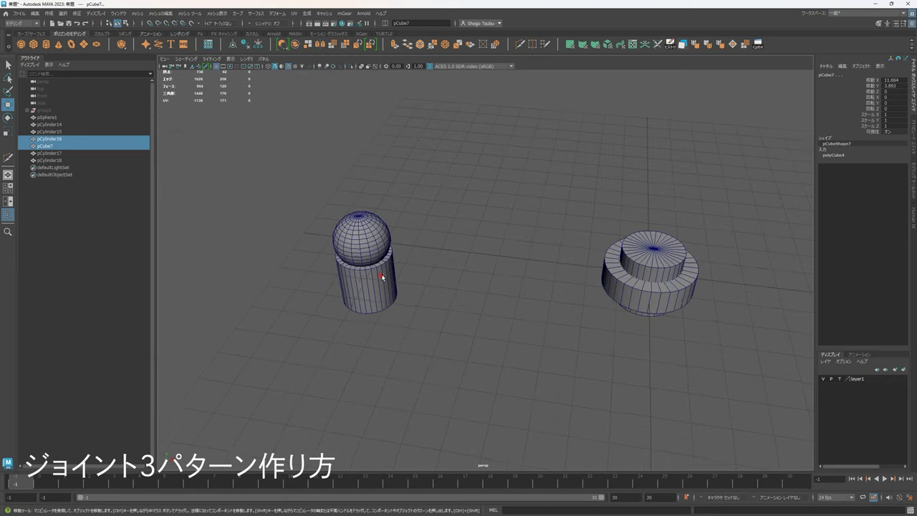
left_click_drag(382, 278, 383, 280, "alt")
left_click(359, 306)
scroll(621, 237, "down", 3)
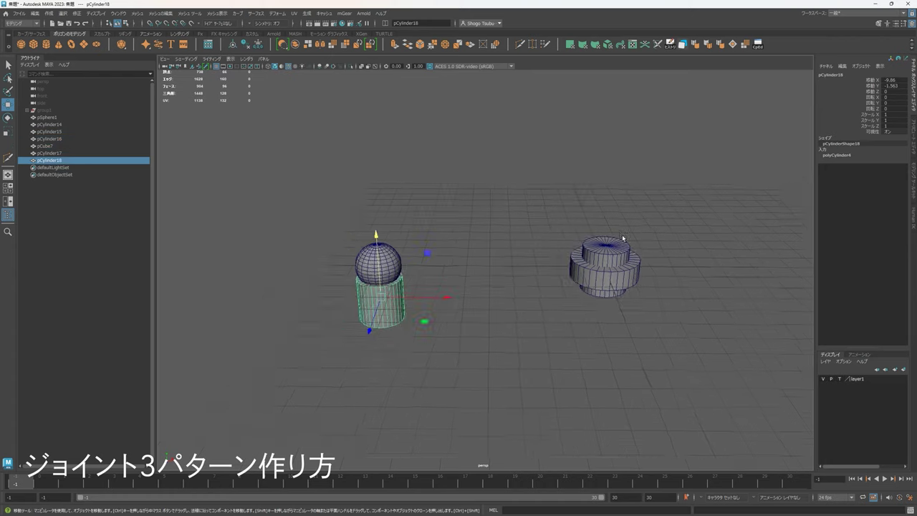
middle_click_drag(622, 236, 516, 240, "alt")
middle_click_drag(631, 261, 387, 266, "alt")
scroll(620, 268, "up", 5)
left_click(559, 288)
left_click(554, 289)
middle_click_drag(555, 289, 495, 326, "alt")
left_click_drag(505, 304, 510, 291, "alt")
Step: Lower the sliding joint's cube and inner cylinder together until the cube is at Y 2.457
left_click_drag(539, 239, 416, 145)
left_click_drag(489, 131, 492, 109, "alt")
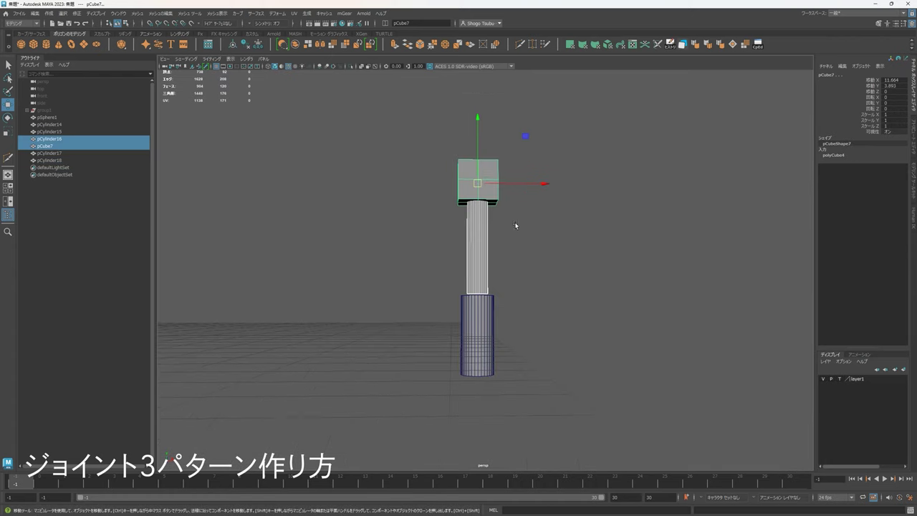
middle_click_drag(515, 225, 514, 203, "alt")
left_click_drag(477, 97, 478, 106)
left_click_drag(527, 159, 505, 179, "alt")
left_click_drag(506, 215, 484, 152, "alt")
left_click_drag(541, 240, 552, 260, "alt")
left_click(553, 260)
Step: Select the sliding joint's thin inner cylinder to inspect how it fits between the cube and outer cylinder
middle_click_drag(479, 208, 469, 233, "alt")
scroll(468, 234, "up", 2)
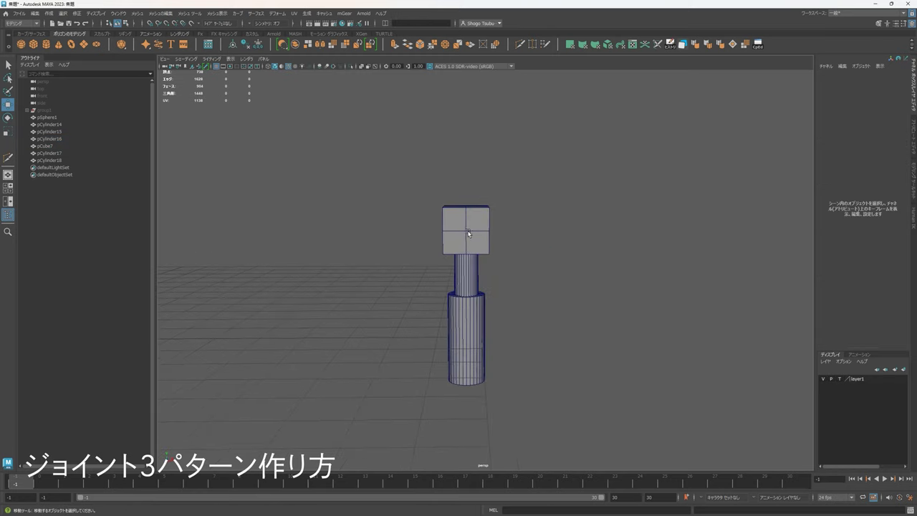
left_click(470, 271)
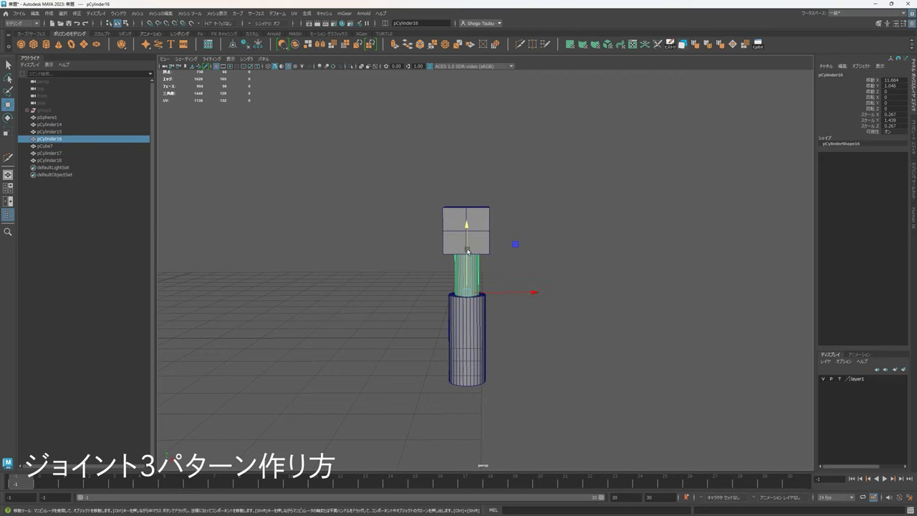
scroll(493, 325, "up", 2)
left_click(450, 364)
Step: Scale the sliding joint's cube to about 1.8 in Y and raise it to about Y 2.7
left_click(465, 194)
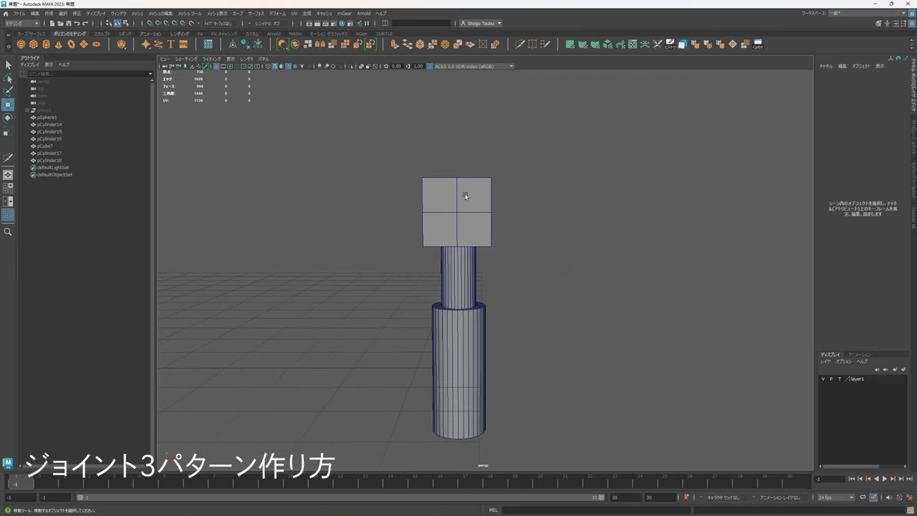
left_click_drag(440, 162, 457, 210, "alt")
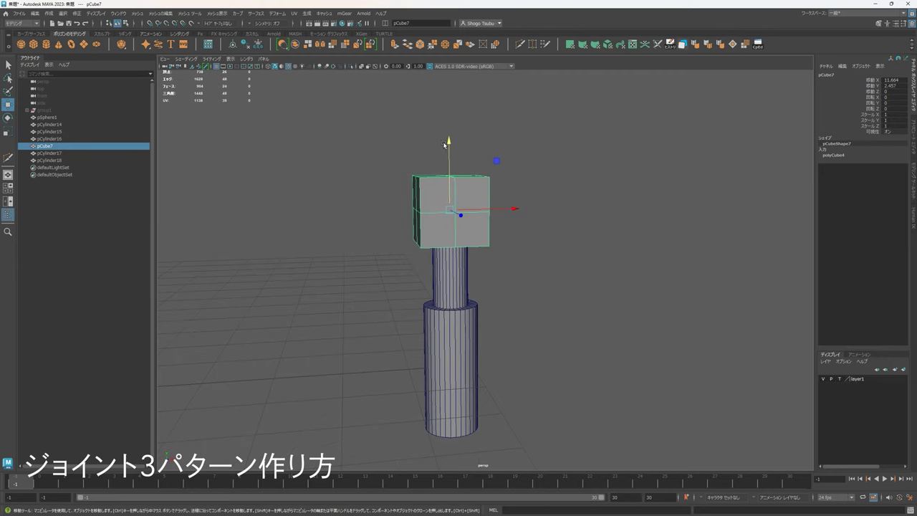
left_click_drag(444, 144, 452, 95)
key("r")
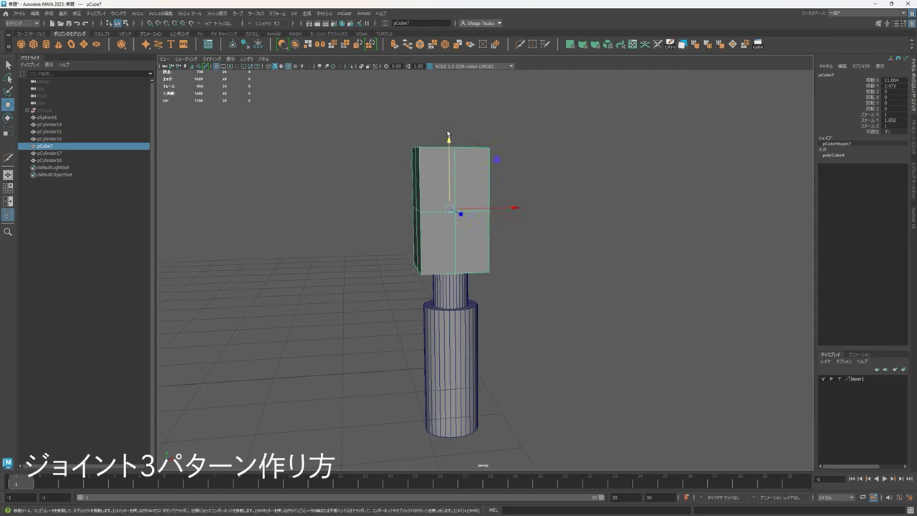
left_click_drag(447, 133, 507, 129)
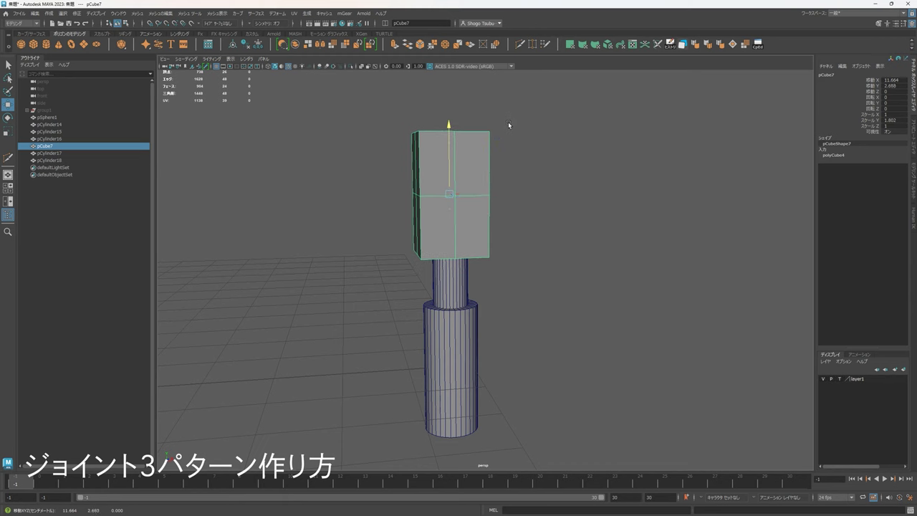
Step: Examine how the rotating joint's inner cylinder sits in its outer ring from several angles
left_click(635, 230)
scroll(574, 276, "down", 5)
middle_click_drag(575, 276, 661, 282, "alt")
left_click_drag(661, 283, 657, 261, "alt")
middle_click_drag(658, 261, 538, 260, "alt")
scroll(541, 265, "up", 4)
left_click_drag(558, 292, 596, 333, "alt")
middle_click_drag(461, 332, 612, 248, "alt")
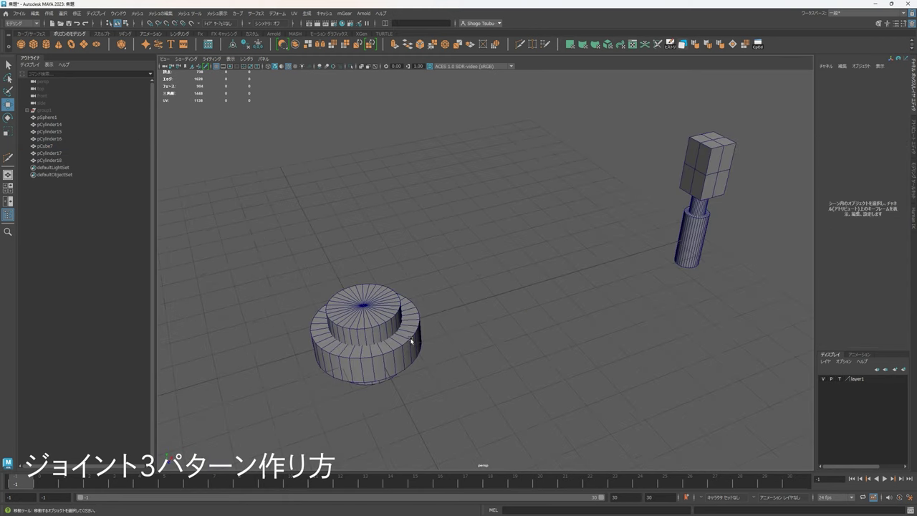
left_click(338, 321)
left_click_drag(478, 342, 473, 351, "alt")
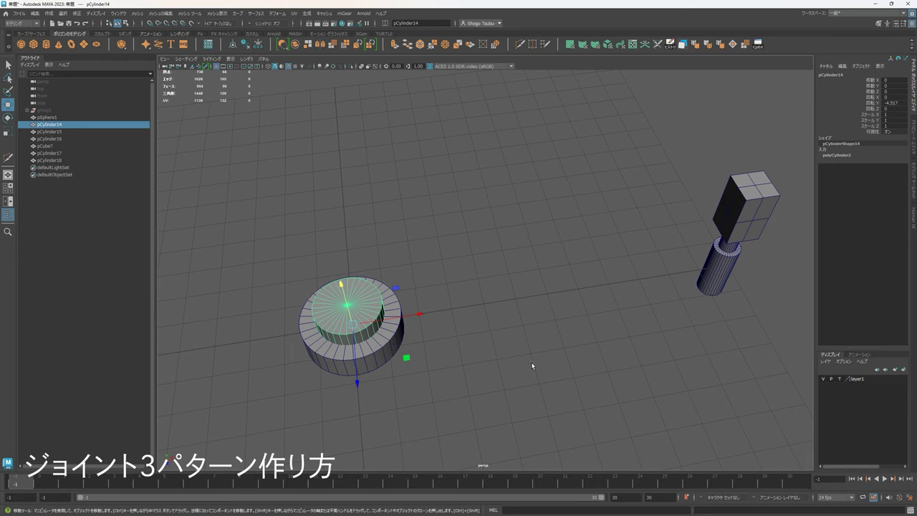
left_click_drag(532, 365, 349, 227, "alt")
middle_click_drag(550, 190, 367, 284, "alt")
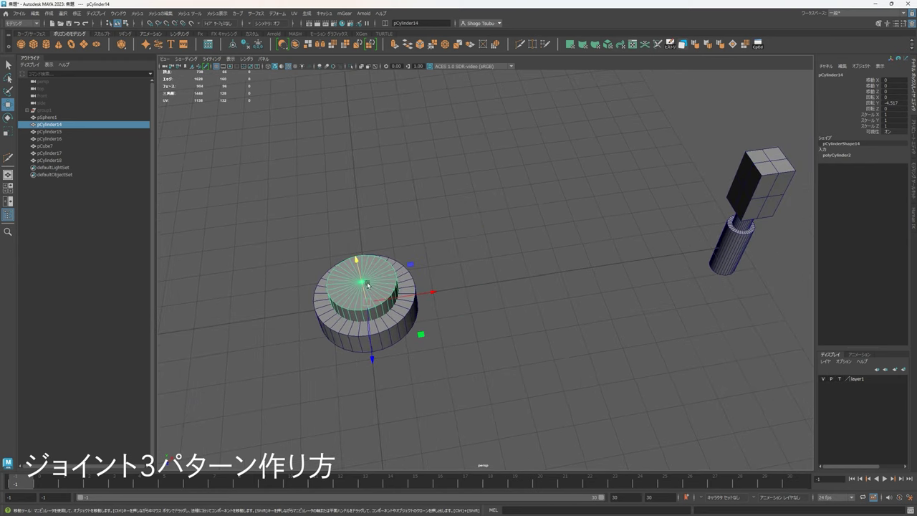
middle_click_drag(543, 257, 440, 277, "alt")
Step: Examine the sliding joint's cube and cylinders, and compare all three joint patterns in one overview
left_click(535, 230)
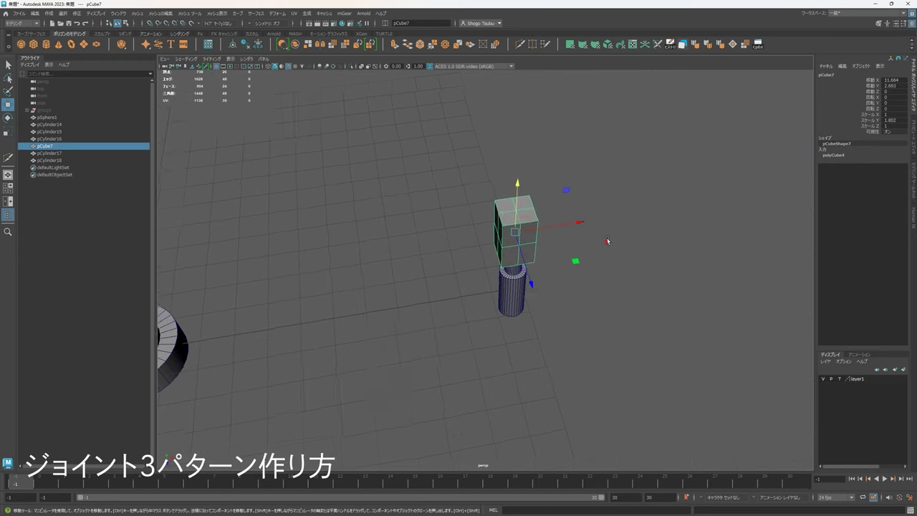
left_click_drag(607, 240, 398, 275, "alt")
left_click_drag(472, 284, 577, 284, "alt")
left_click(662, 297)
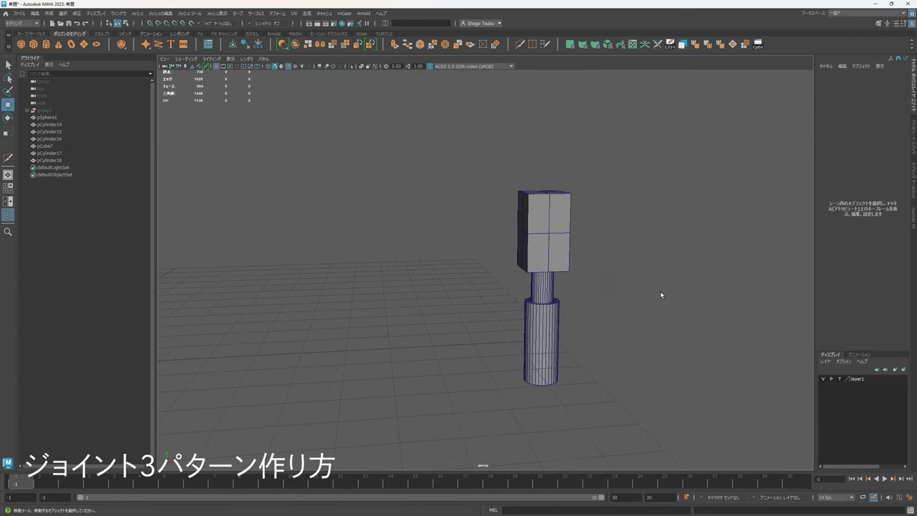
left_click_drag(661, 297, 554, 278, "alt")
left_click_drag(540, 331, 680, 384, "alt")
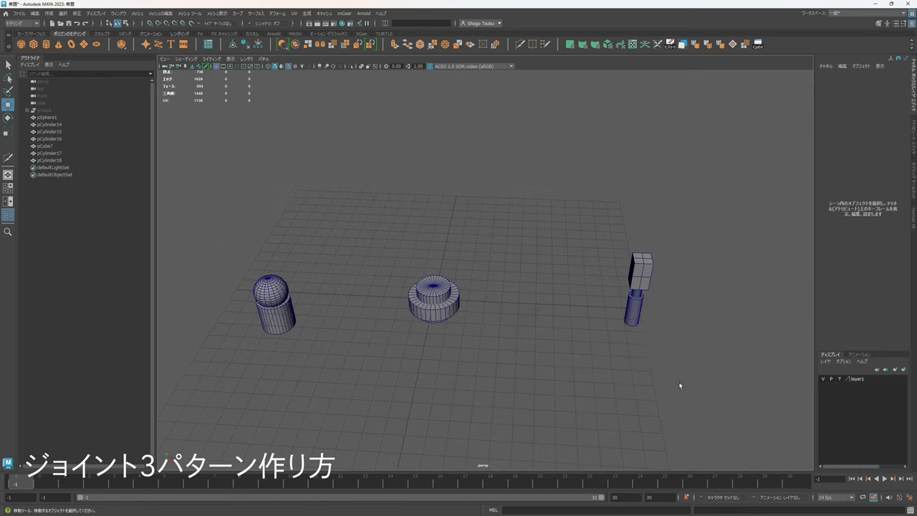
left_click_drag(220, 178, 221, 177)
left_click_drag(494, 199, 558, 236, "alt")
left_click(516, 213)
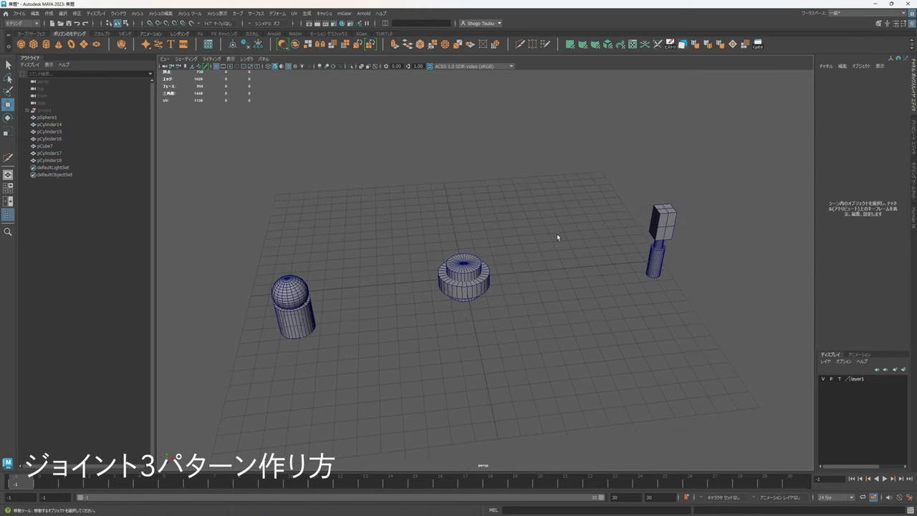
left_click_drag(550, 317, 462, 378, "alt")
Step: Move the rotating joint along X toward the sliding joint, and snap the ball joint's sphere and cylinder to X 0
left_click_drag(448, 340, 486, 270)
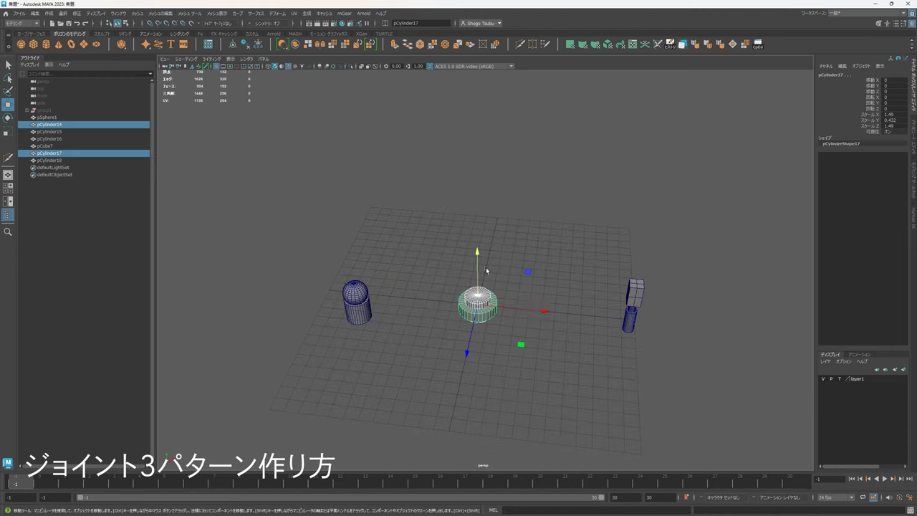
left_click_drag(545, 313, 628, 322)
left_click_drag(394, 344, 337, 273)
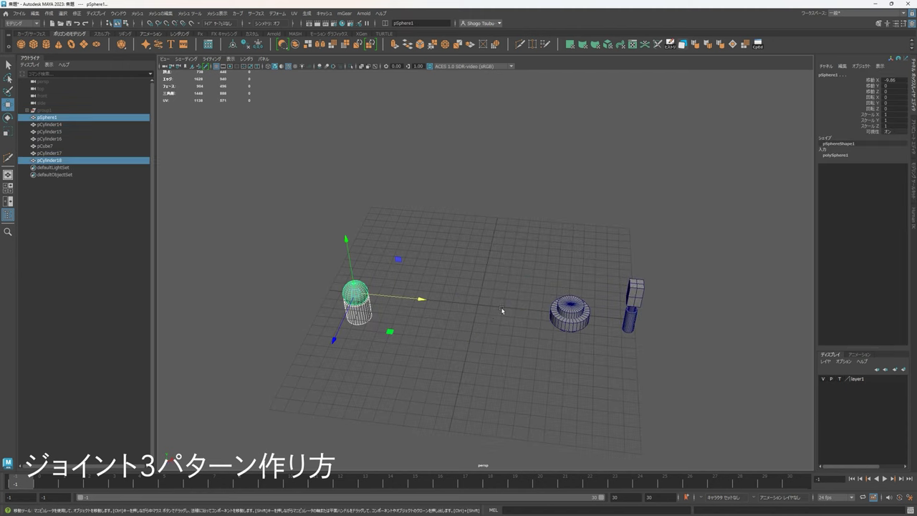
left_click_drag(426, 302, 536, 317)
scroll(510, 337, "up", 5)
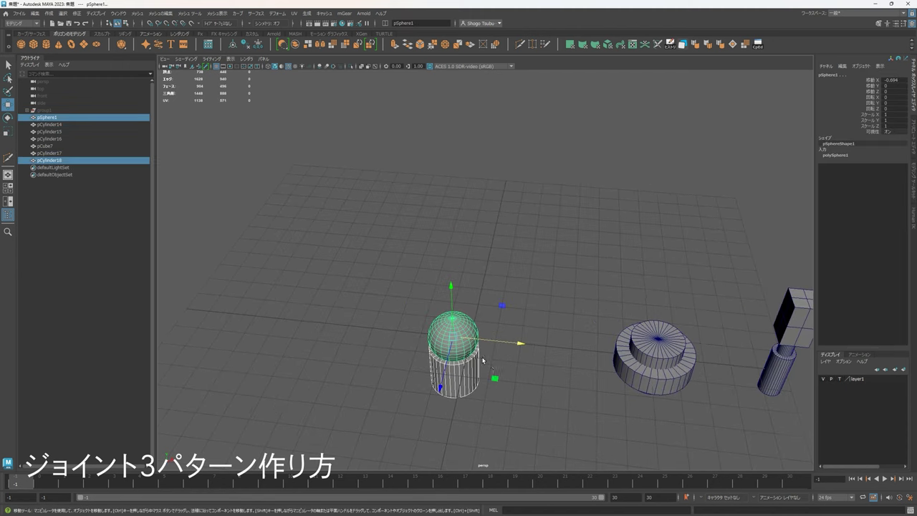
key("x")
mouse_move(484, 361)
middle_mouse_down()
mouse_move(477, 372)
mouse_move(472, 356)
middle_mouse_up()
left_click_drag(478, 352, 563, 346, "alt")
middle_click_drag(563, 346, 541, 304, "alt")
left_click(567, 351)
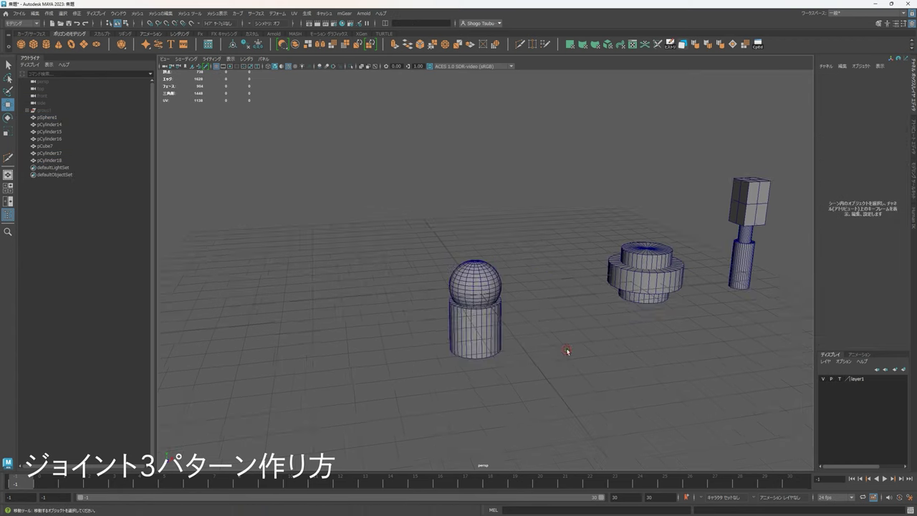
Step: Examine how the ball joint's sphere sits in its base cylinder from the side and above
scroll(539, 358, "up", 5)
middle_click_drag(526, 366, 530, 307, "alt")
left_click(508, 316)
mouse_move(530, 307)
left_mouse_down("alt")
mouse_move(599, 321)
mouse_move(409, 322)
mouse_move(532, 298)
left_mouse_up("alt")
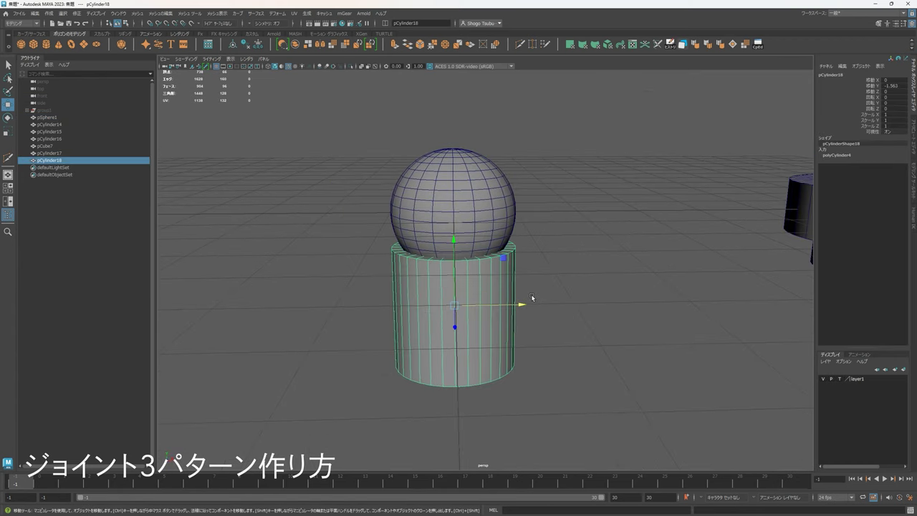
left_click(452, 186)
left_click_drag(467, 244, 452, 270, "alt")
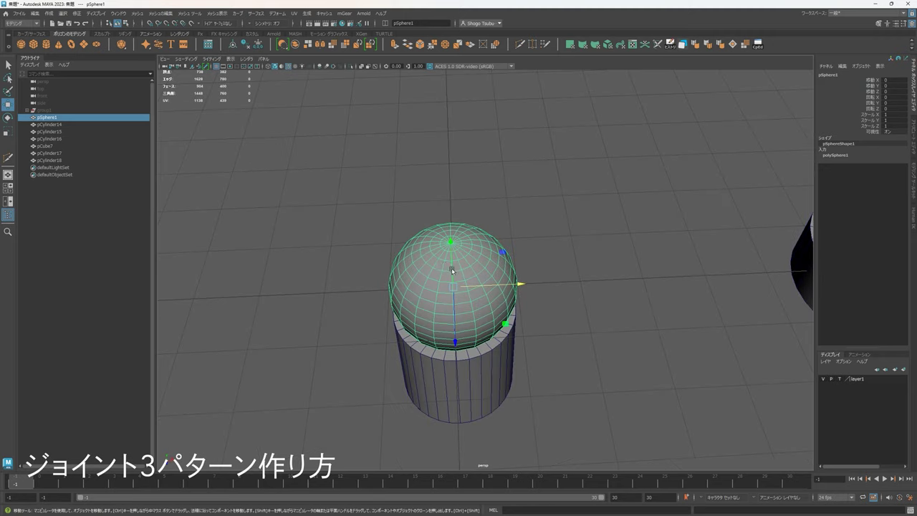
key("f")
scroll(465, 278, "down", 5)
mouse_move(531, 308)
left_mouse_down("alt")
mouse_move(584, 287)
mouse_move(571, 263)
mouse_move(516, 300)
left_mouse_up("alt")
scroll(560, 233, "up", 4)
scroll(559, 228, "down", 5)
Step: Duplicate the ball joint's base cylinder and raise the copy above the sphere to about Y 1.05
left_click(507, 317)
left_click_drag(484, 259, 485, 166)
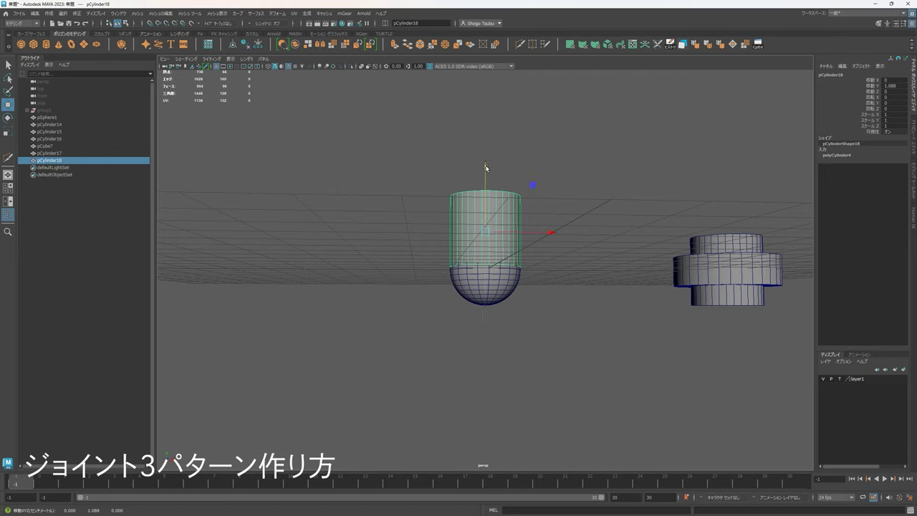
key("ctrl+z")
key("ctrl+d")
left_click_drag(484, 257, 483, 163)
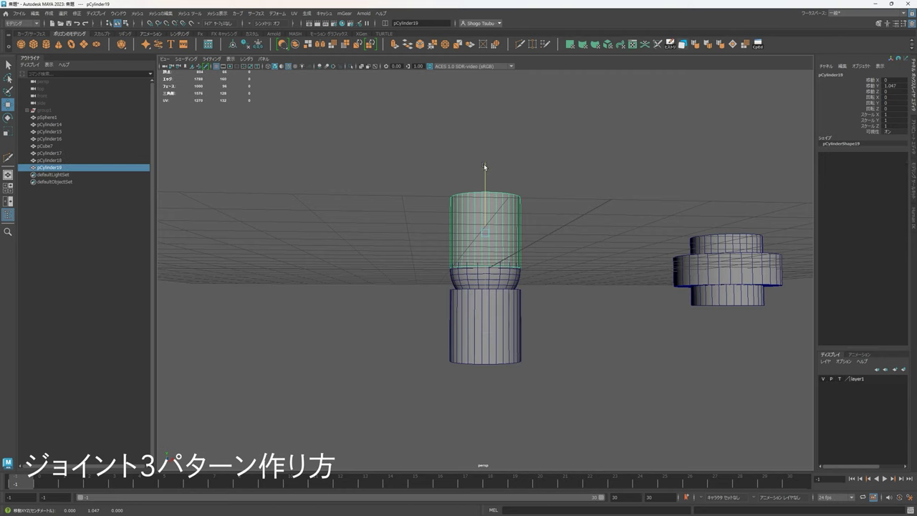
Step: Scale the upper cylinder uniformly to about 1.28 and raise it to Y 1.4
key("r")
left_click_drag(491, 236, 502, 240)
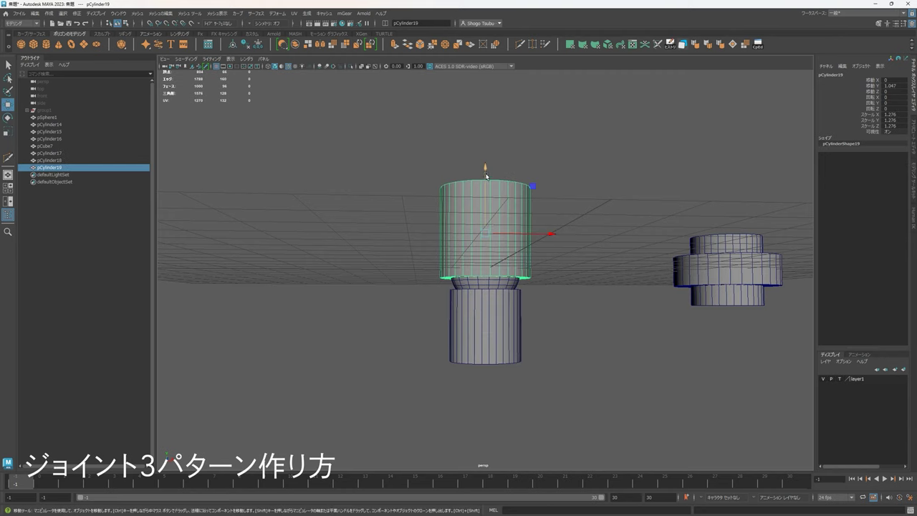
left_click_drag(485, 175, 487, 160)
Step: Scale the ball joint's base cylinder to about 1.2 in Y and about 1.08 in X and Z
left_click(485, 306)
left_click_drag(486, 257, 488, 245)
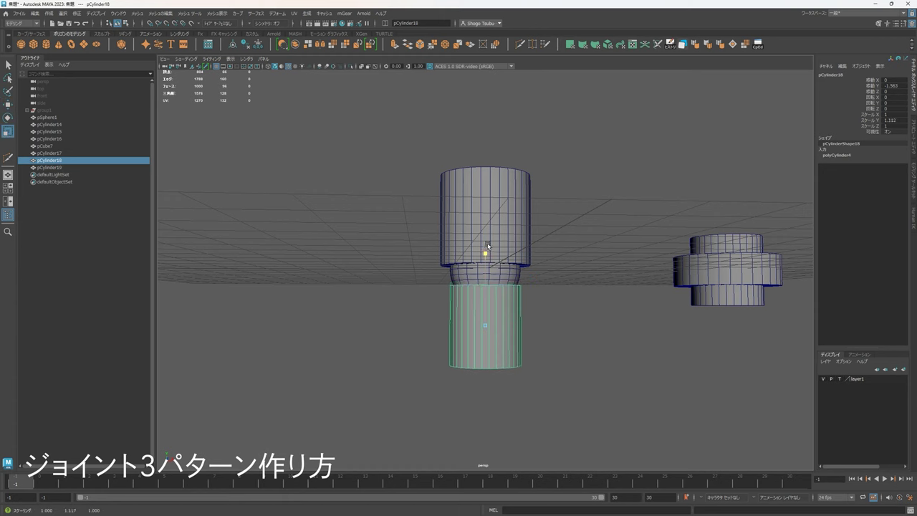
left_click_drag(519, 328, 539, 347, "alt")
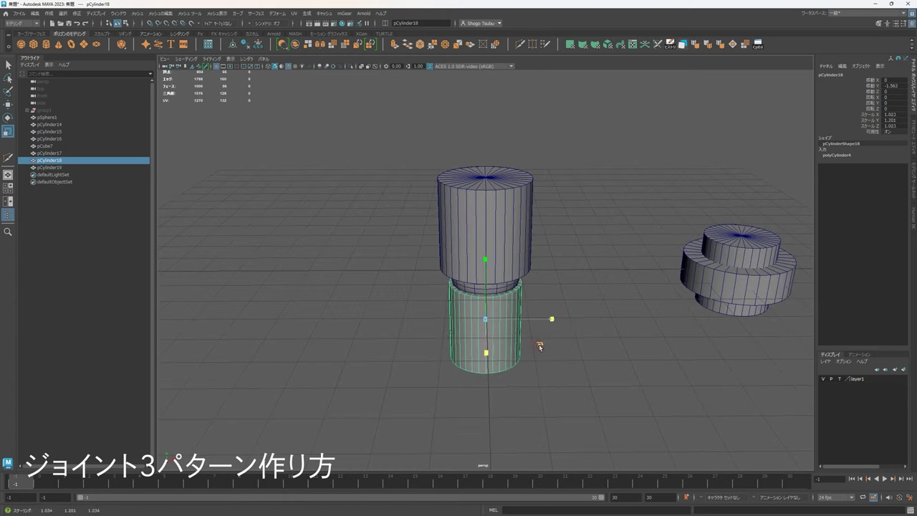
left_click(570, 307)
Step: Try to rotate the ball joint's sphere and upper cylinder together as a plain multi-selection
left_click_drag(570, 307, 552, 270, "alt")
scroll(552, 271, "up", 3)
left_click(481, 278)
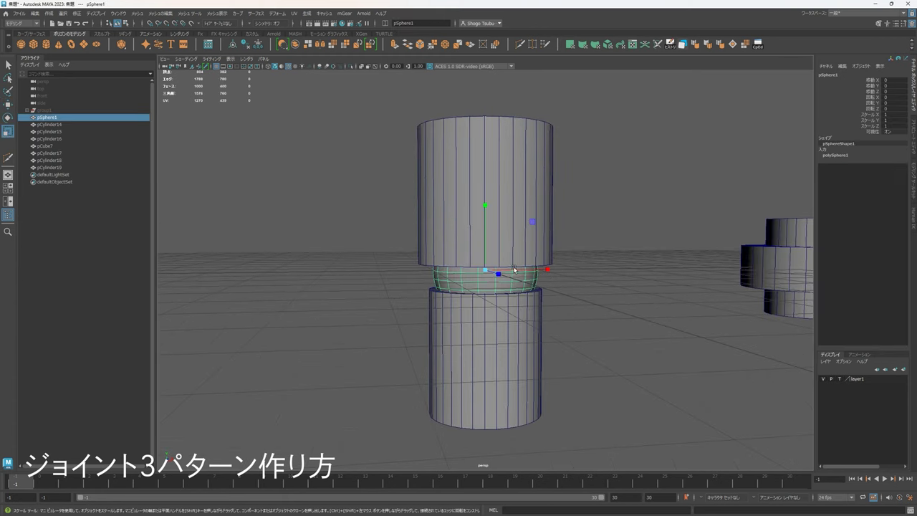
left_click(523, 172)
key("e")
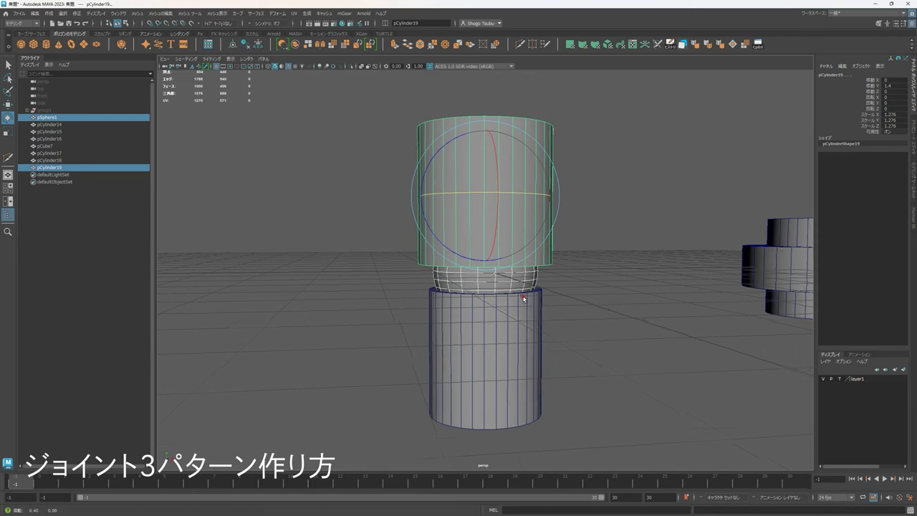
Step: Group the ball joint's sphere and add the upper cylinder to that group so both share the sphere's pivot
left_click(506, 283)
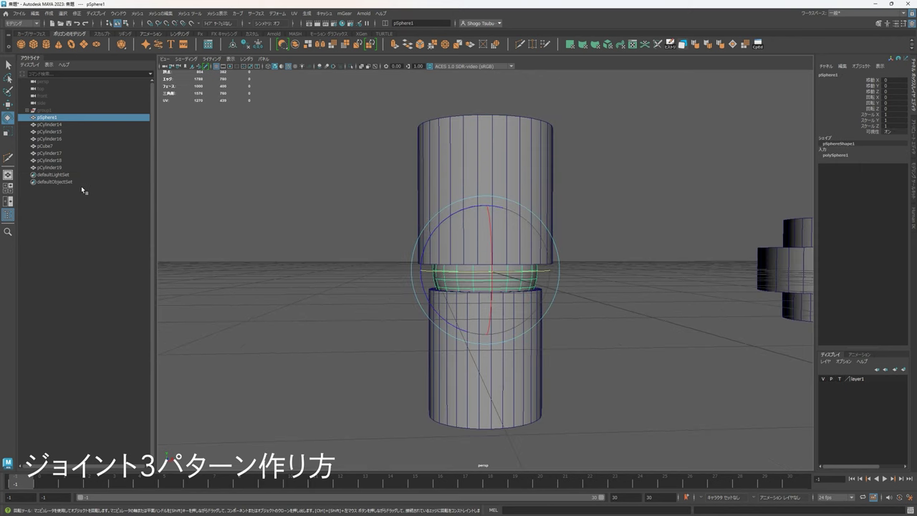
key("ctrl+g")
left_click(494, 167)
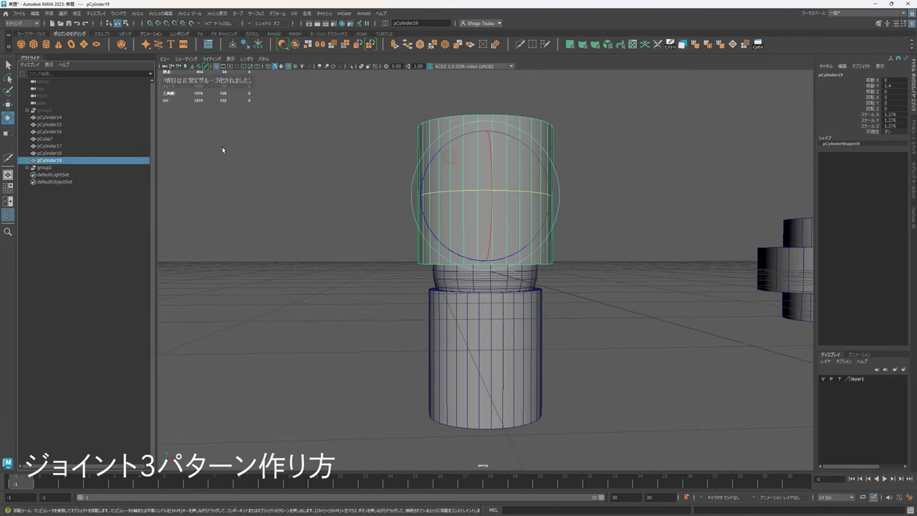
left_click(41, 161)
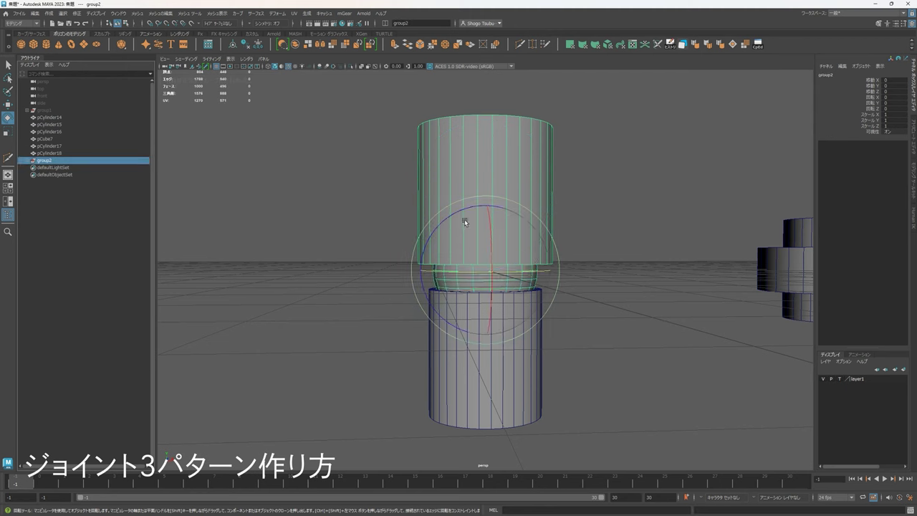
Step: Tilt the group of sphere and upper cylinder to test the ball joint's movement, and undo the rotation
left_click_drag(516, 218, 504, 265)
left_click_drag(483, 299, 474, 281, "alt")
key("ctrl+z")
key("ctrl+z")
left_click(591, 279)
Step: Examine the exposed band of the sphere and the gap between the ball joint's upper and base cylinders
scroll(531, 309, "down", 4)
scroll(528, 305, "up", 4)
left_click_drag(460, 270, 553, 304, "alt")
key("q")
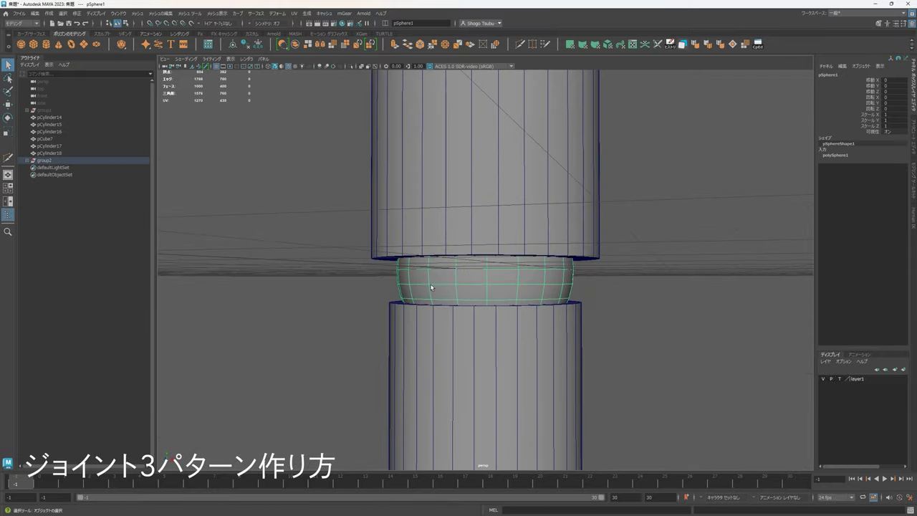
left_click_drag(431, 287, 528, 303, "alt")
scroll(509, 314, "down", 4)
scroll(543, 304, "up", 2)
scroll(578, 272, "up", 2)
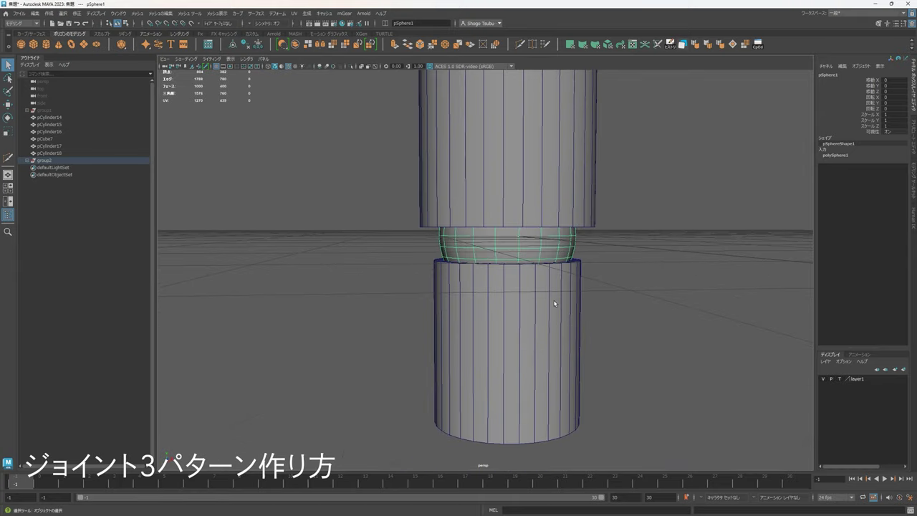
left_click(632, 244)
scroll(573, 243, "down", 1)
left_click(520, 239)
scroll(562, 260, "up", 2)
left_click_drag(576, 268, 519, 286, "alt")
scroll(508, 280, "up", 2)
scroll(524, 288, "down", 4)
scroll(519, 286, "up", 4)
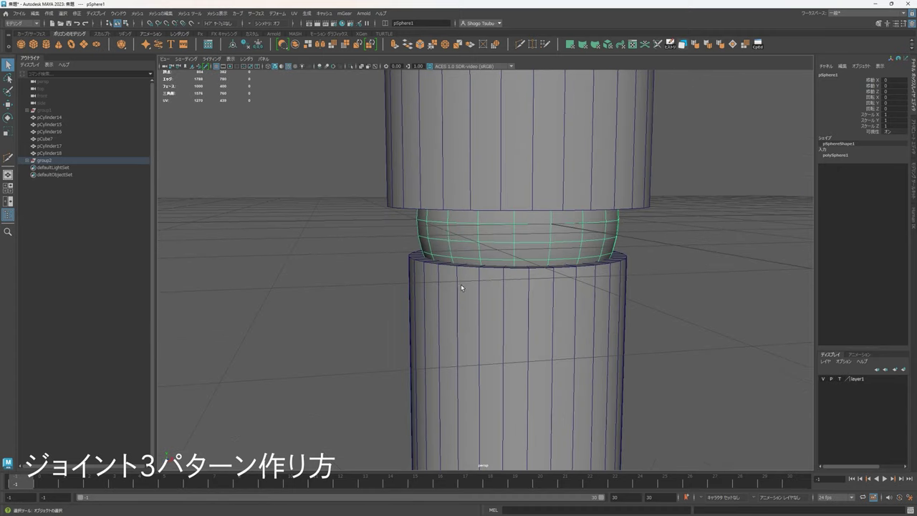
scroll(559, 285, "down", 6)
Step: Cut a horizontal edge loop around the upper part of the ball joint's base cylinder with the Multi-Cut tool
left_click(507, 317)
left_click_drag(575, 325, 546, 334, "alt")
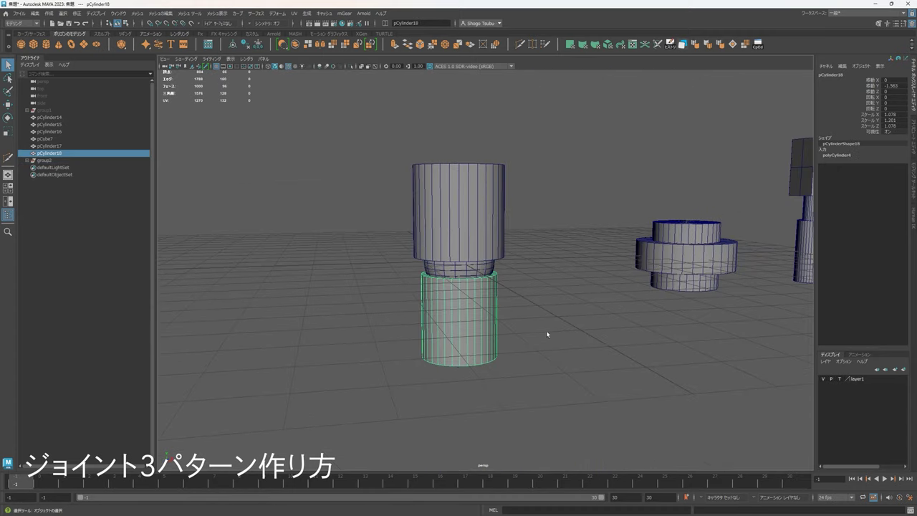
scroll(530, 334, "up", 3)
left_click_drag(487, 319, 547, 101, "alt")
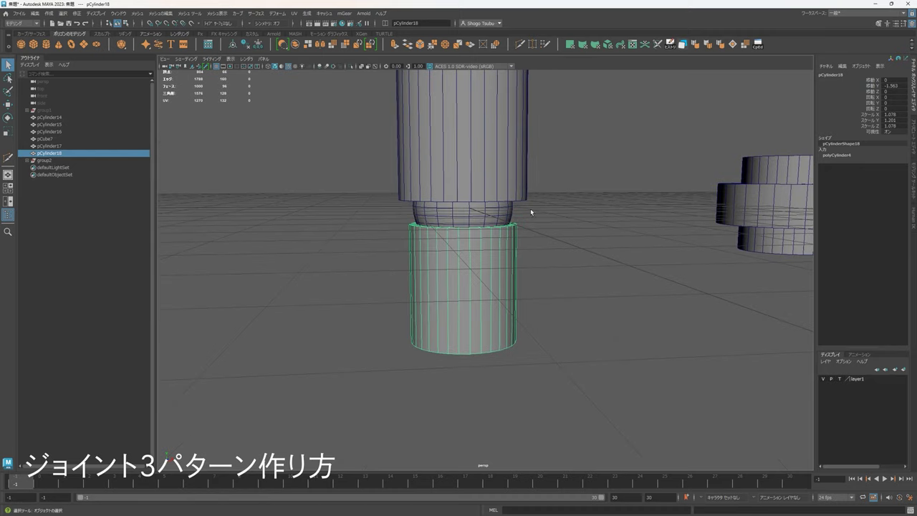
left_click_drag(530, 211, 545, 60, "alt")
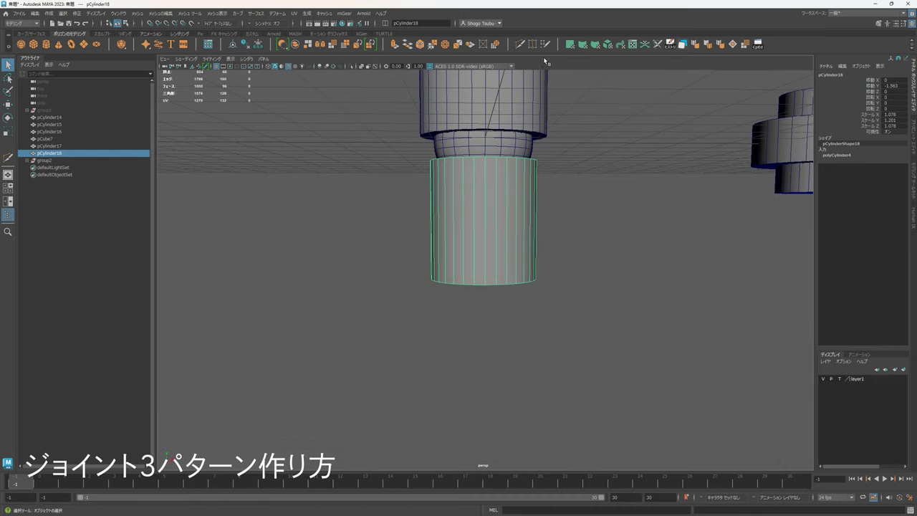
left_click(520, 45)
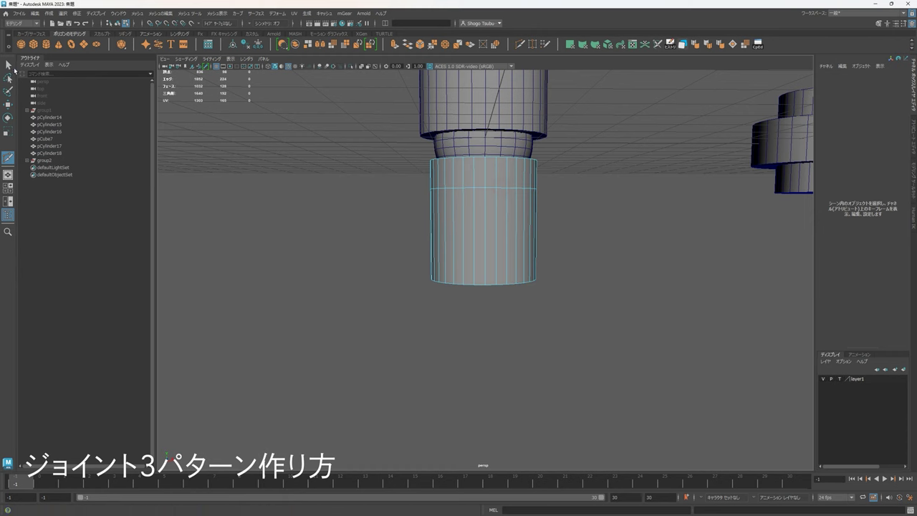
Step: Scale the base cylinder's face ring below the new edge loop outward to taper the section above it
right_click_drag(497, 217, 497, 237)
left_click_drag(494, 232, 448, 264, "alt")
left_click(492, 240)
double_click(502, 236, "shift")
double_click(501, 235)
key("r")
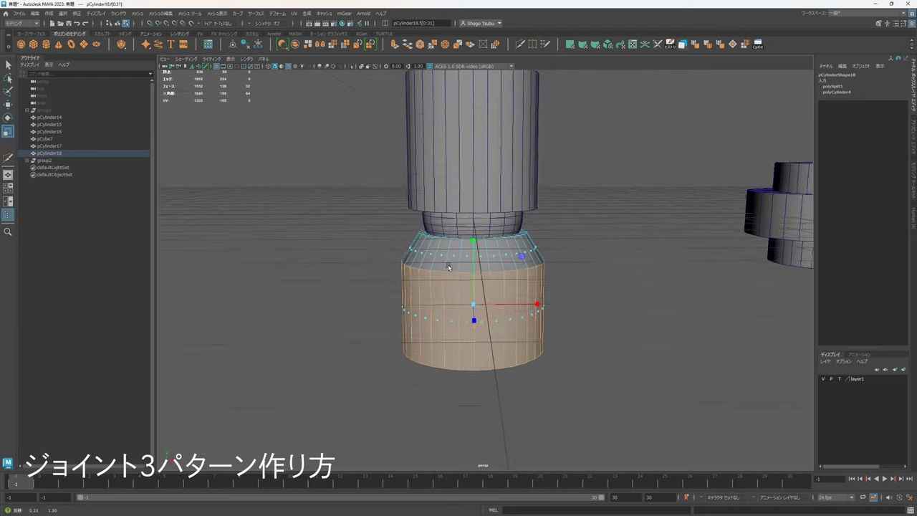
scroll(446, 264, "up", 3)
right_click_drag(407, 252, 599, 176)
left_click(598, 176)
Step: Rotate the group of sphere and upper cylinder to about 28.7, -13.7, -8.0 against the tapered base, and undo the rotation
scroll(530, 220, "down", 4)
left_click(514, 235)
left_click_drag(514, 235, 514, 153, "alt")
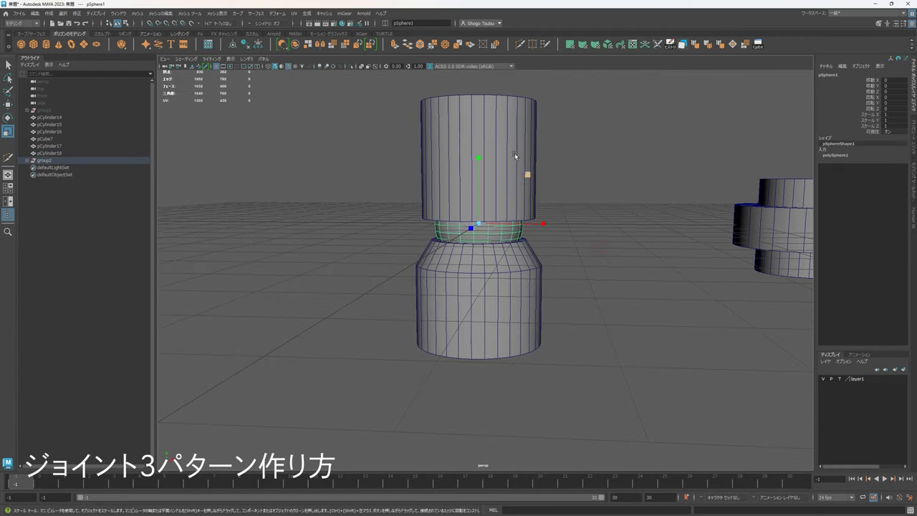
left_click(514, 152)
key("e")
left_click(85, 160)
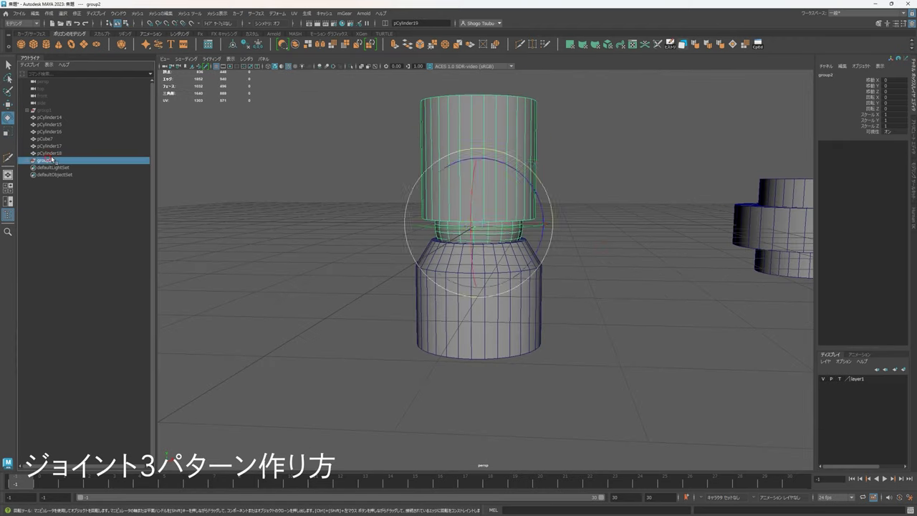
key("w")
key("e")
left_click_drag(521, 176, 563, 255)
left_click_drag(502, 243, 518, 234, "alt")
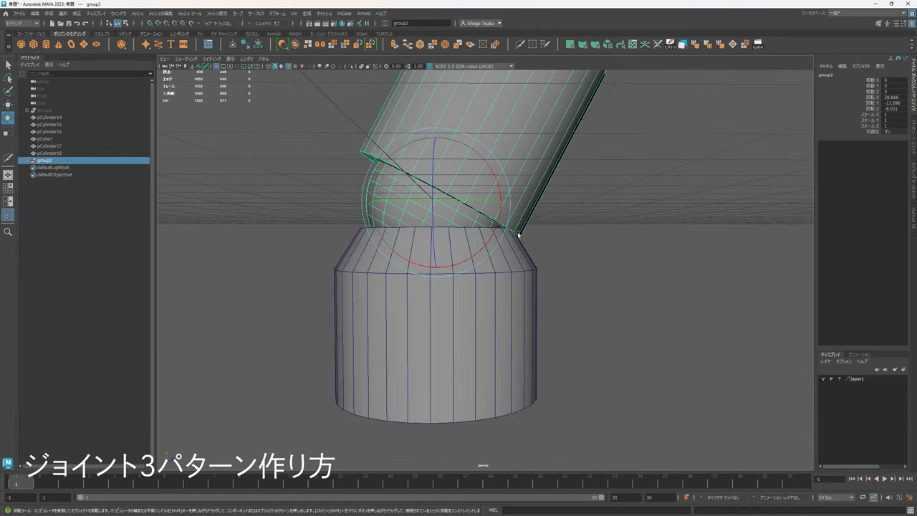
key("ctrl+z")
Step: Extrude the top cap faces of the ball joint's base cylinder and scale them inward to leave a narrow rim
left_click(688, 236)
left_click_drag(688, 236, 565, 294, "alt")
left_click(485, 260)
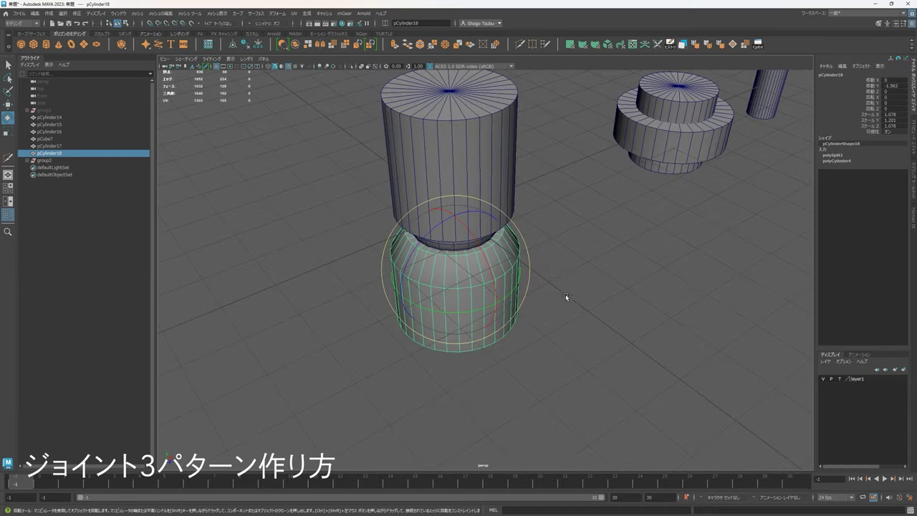
scroll(590, 222, "up", 5)
right_click_drag(588, 198, 586, 179)
right_click_drag(492, 237, 494, 256)
left_click_drag(496, 256, 471, 232, "alt")
left_click_drag(574, 217, 575, 218)
left_click_drag(583, 219, 607, 240, "alt")
key("ctrl+e")
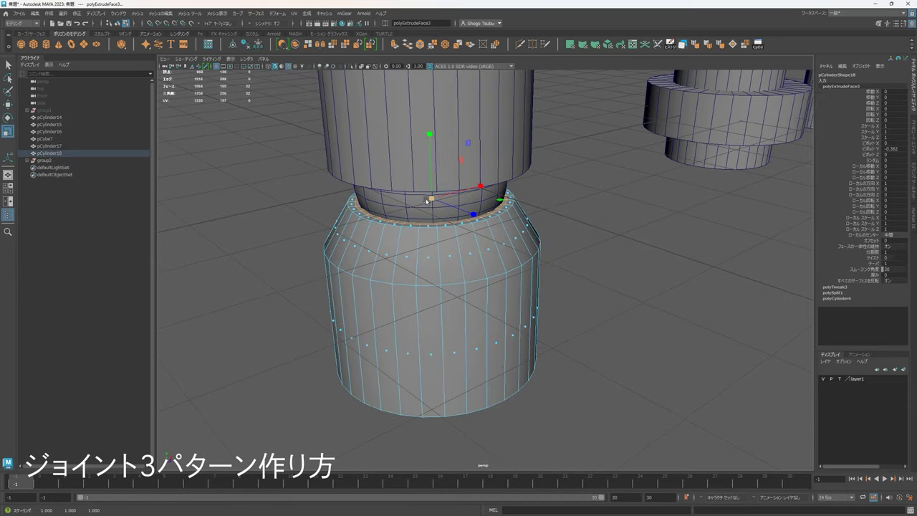
Step: Extrude the cap faces inside the rim again, move them down to about Y -0.42 and scale them around the ball
key("ctrl+e")
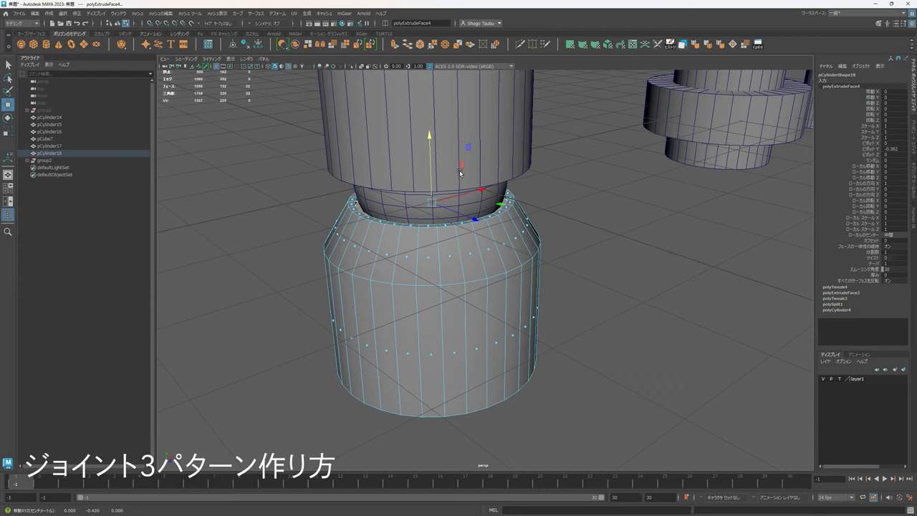
middle_click_drag(461, 173, 537, 215, "alt")
right_click_drag(537, 215, 559, 280, "alt")
left_click_drag(559, 280, 561, 293, "alt")
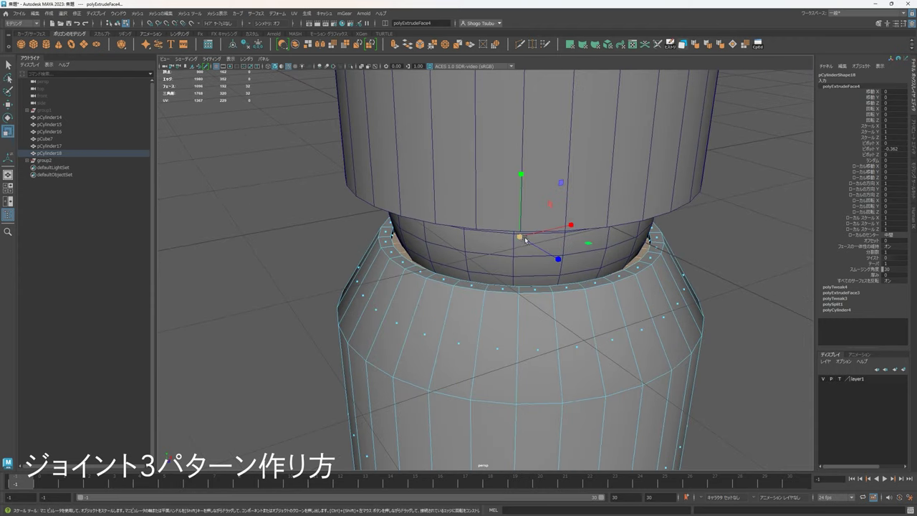
left_click_drag(524, 239, 520, 325)
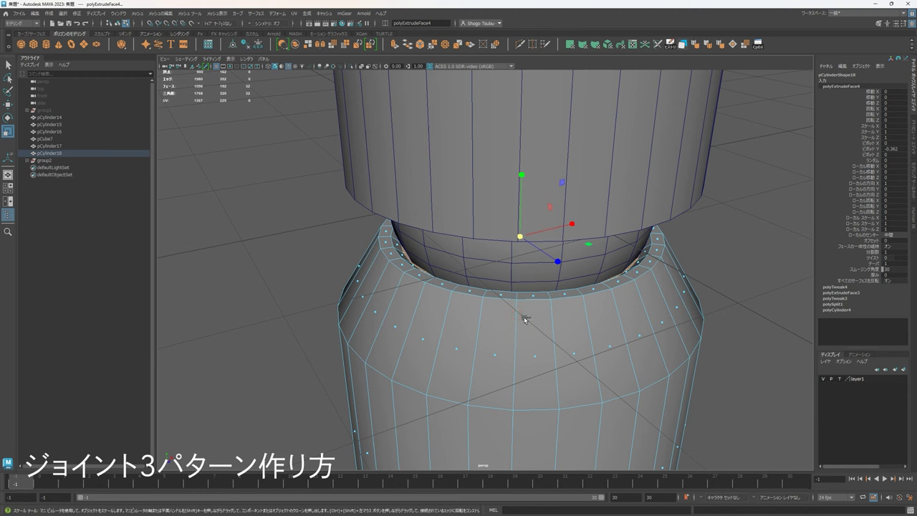
Step: Extrude the recessed cap faces once more, lower them to about Y -0.467 and return to object selection
key("ctrl+e")
key("w")
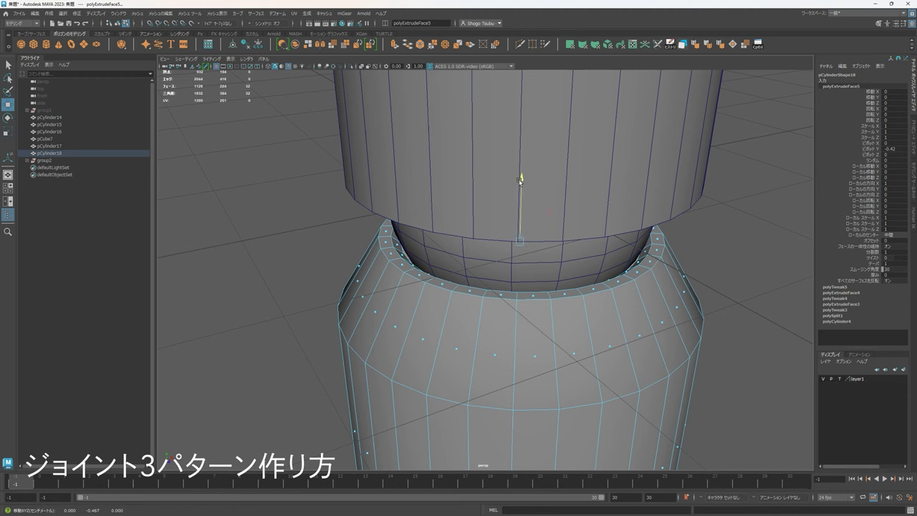
right_click_drag(406, 314, 437, 176)
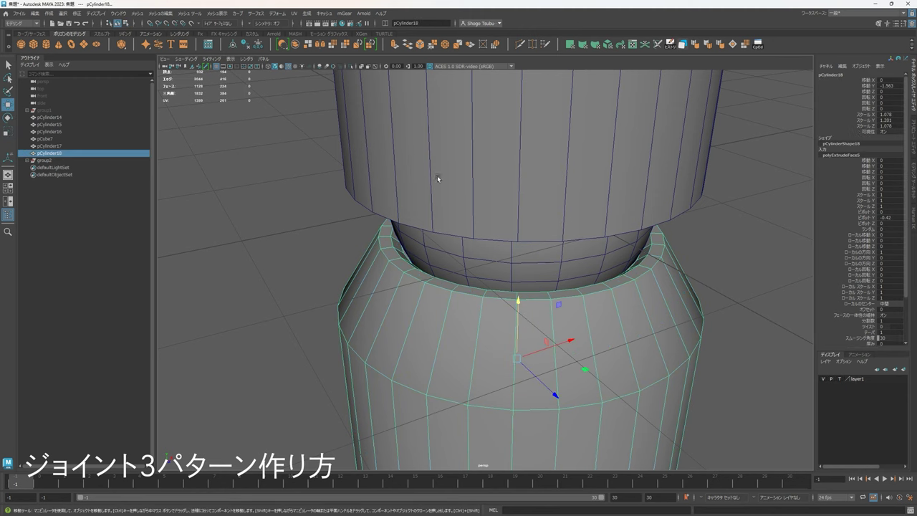
Step: Isolate the base cylinder to examine its rim and recess, and bring the other objects back into view
left_click(351, 66)
left_click_drag(512, 219, 524, 276, "alt")
left_click_drag(586, 269, 557, 203, "alt")
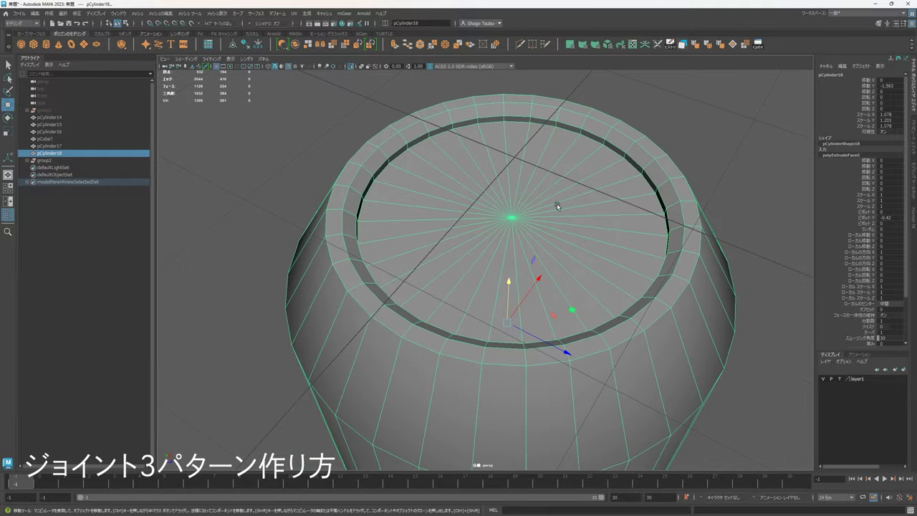
left_click_drag(528, 268, 487, 268, "alt")
scroll(558, 256, "down", 5)
left_click_drag(558, 256, 523, 233, "alt")
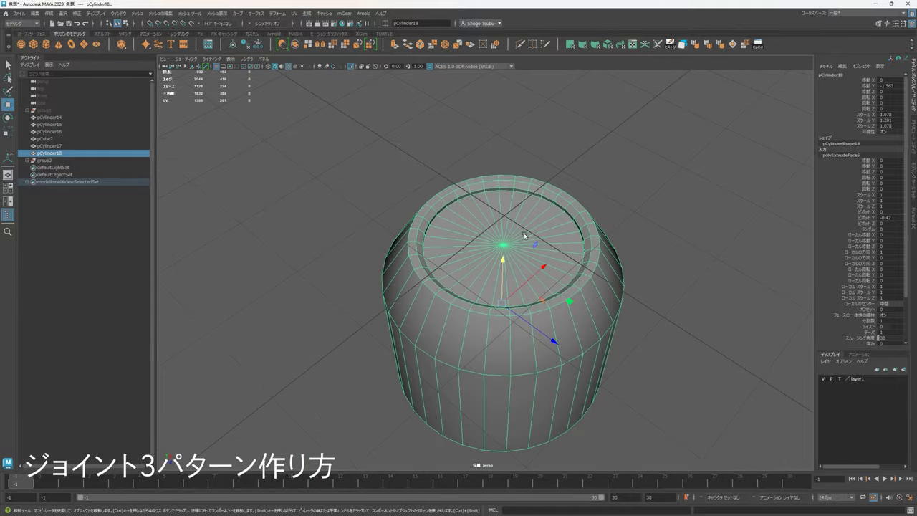
scroll(522, 283, "up", 3)
left_click_drag(522, 280, 336, 72, "alt")
left_click(353, 66)
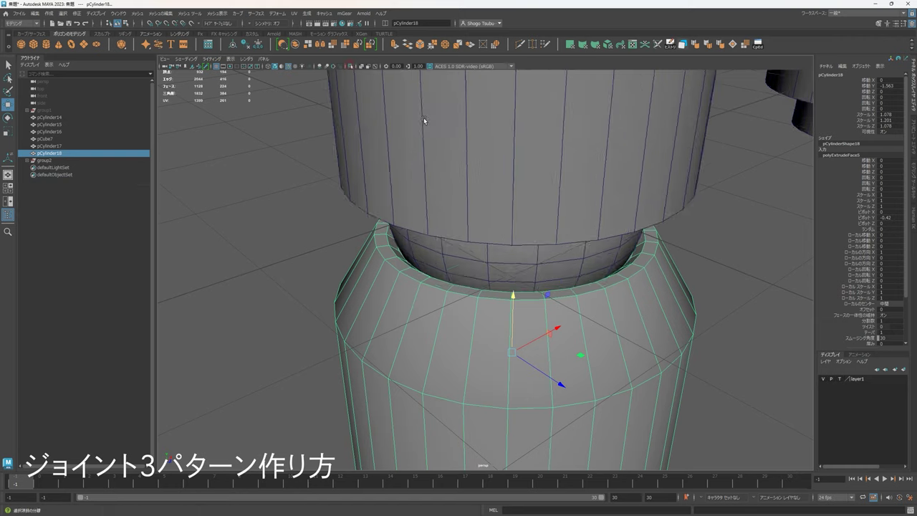
Step: Hide the wireframe overlay on the shaded models and examine how the ball sits in the base cylinder's recess
scroll(709, 271, "down", 4)
left_click(710, 272)
scroll(673, 287, "down", 3)
left_click_drag(665, 291, 651, 267, "alt")
scroll(651, 267, "up", 4)
middle_click_drag(651, 266, 601, 204, "alt")
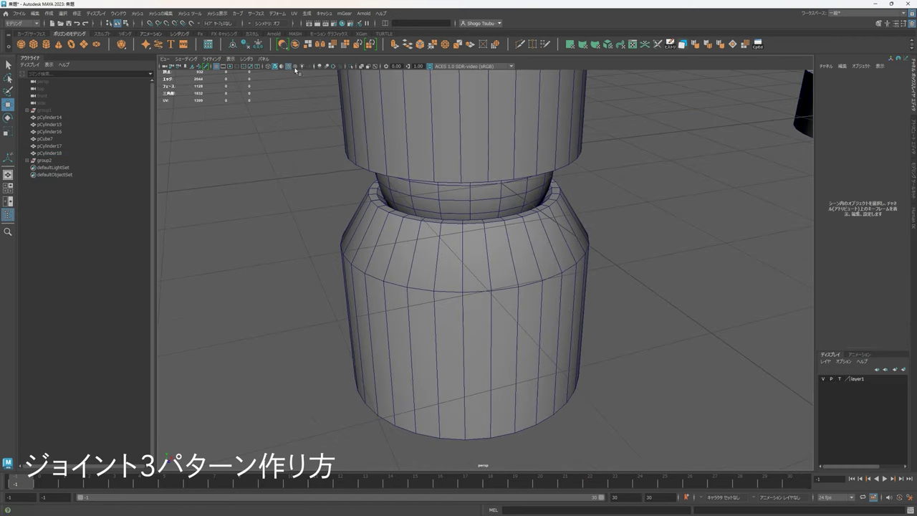
left_click(288, 66)
scroll(634, 230, "down", 3)
scroll(630, 241, "up", 6)
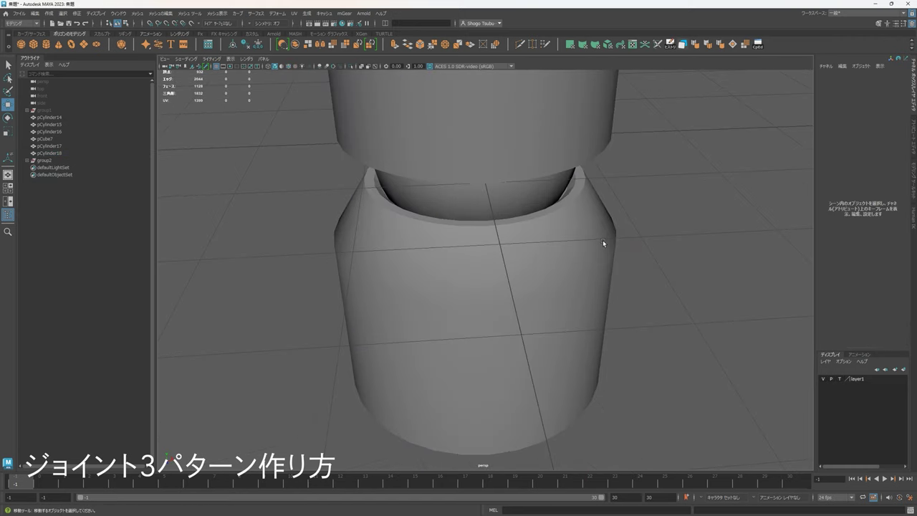
left_click_drag(538, 260, 495, 279, "alt")
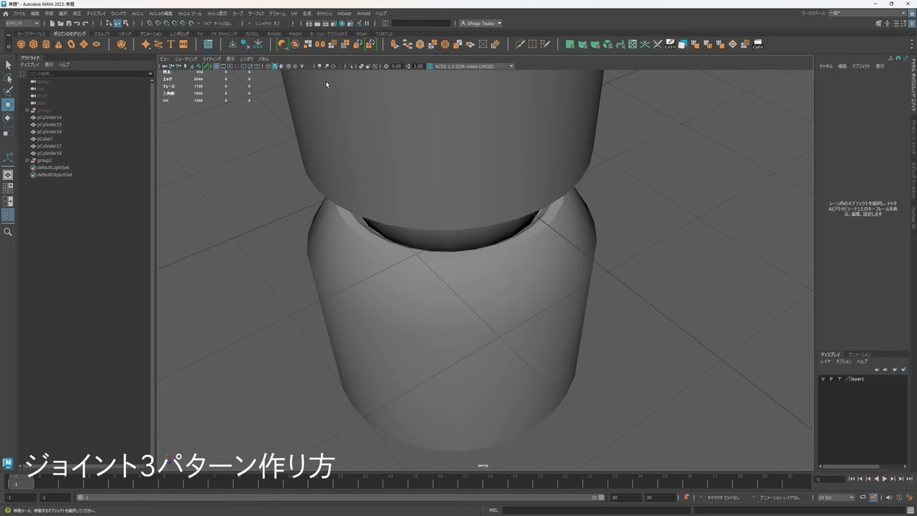
left_click_drag(430, 258, 394, 221, "alt")
scroll(430, 197, "down", 10)
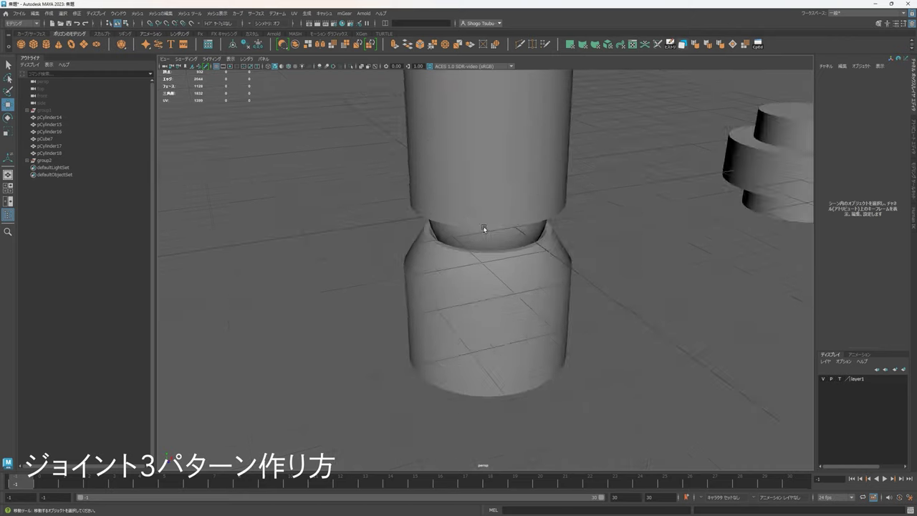
left_click_drag(546, 263, 575, 271, "alt")
scroll(573, 274, "up", 4)
left_click(497, 291)
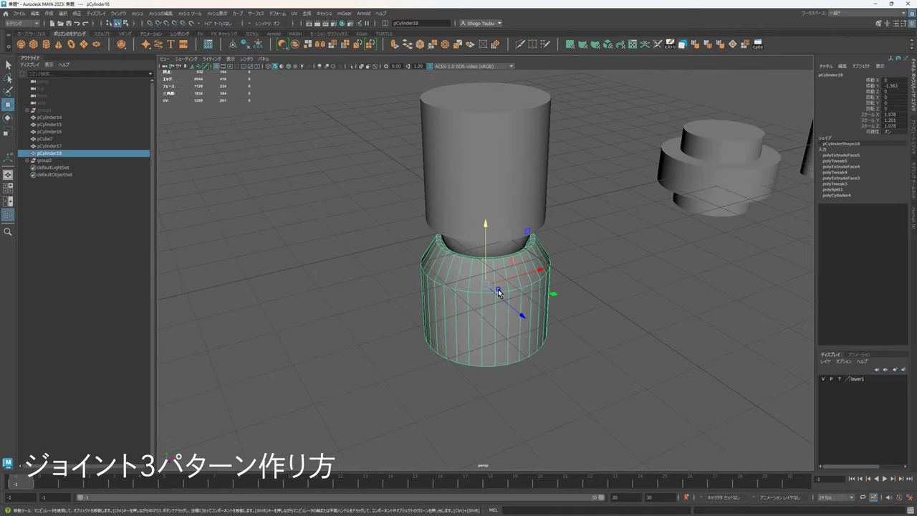
right_click_drag(497, 291, 505, 267)
left_click(470, 295)
left_click(712, 48)
key("r")
left_click(596, 228)
Step: Bevel the bottom edge loop of the ball joint's upper cylinder
scroll(597, 228, "down", 1)
left_click_drag(596, 228, 535, 281, "alt")
scroll(556, 214, "up", 3)
left_click(545, 228)
scroll(548, 265, "up", 3)
middle_click_drag(540, 280, 557, 248, "alt")
left_click_drag(556, 248, 588, 246, "alt")
right_click_drag(473, 240, 468, 213)
double_click(452, 246)
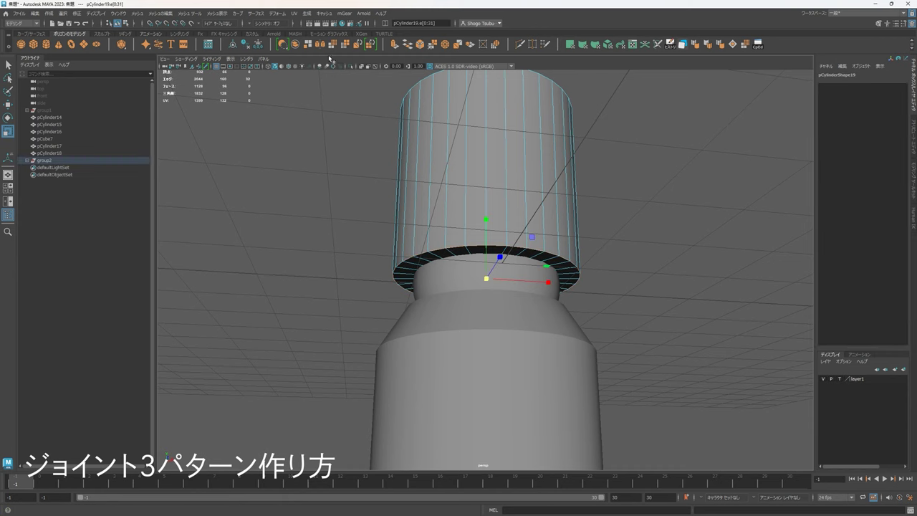
key("ctrl+b")
left_click_drag(461, 216, 488, 239, "alt")
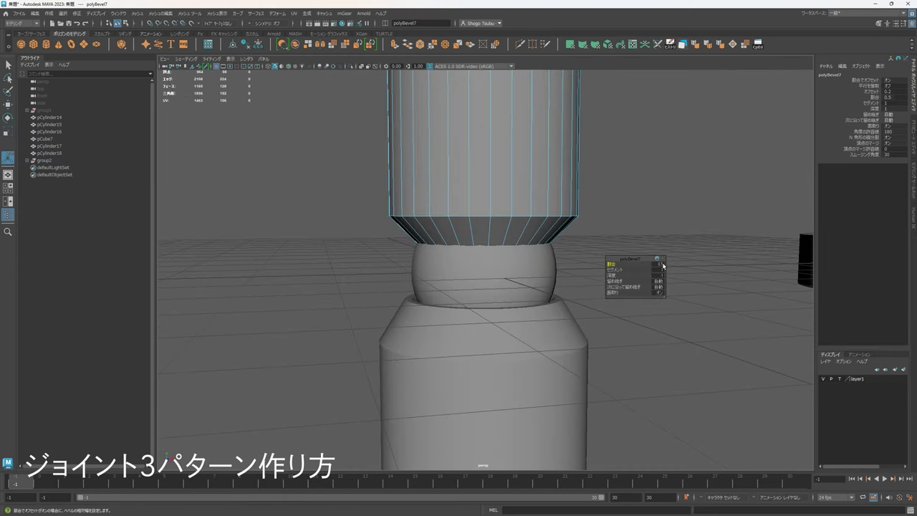
Step: Set the bevel's fraction to 0.05 and select the whole upper cylinder in object mode
type("5")
key("Return")
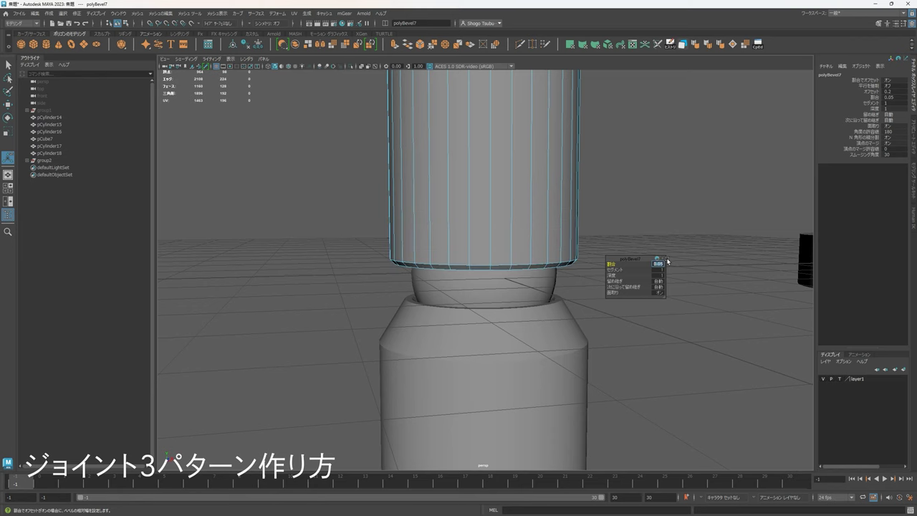
right_click_drag(518, 218, 653, 142)
left_click(669, 154)
key("q")
scroll(669, 154, "down", 5)
left_click_drag(637, 179, 561, 74, "alt")
scroll(590, 217, "up", 3)
left_click(526, 197)
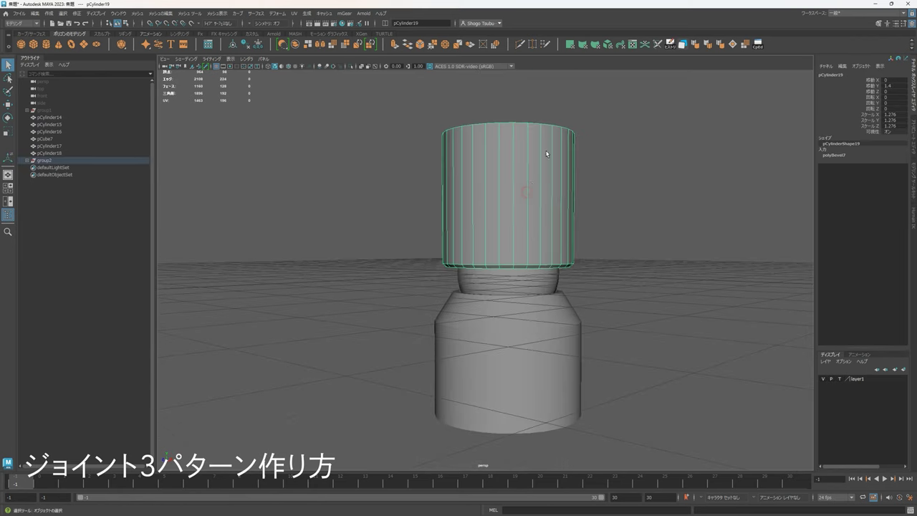
scroll(549, 150, "up", 5)
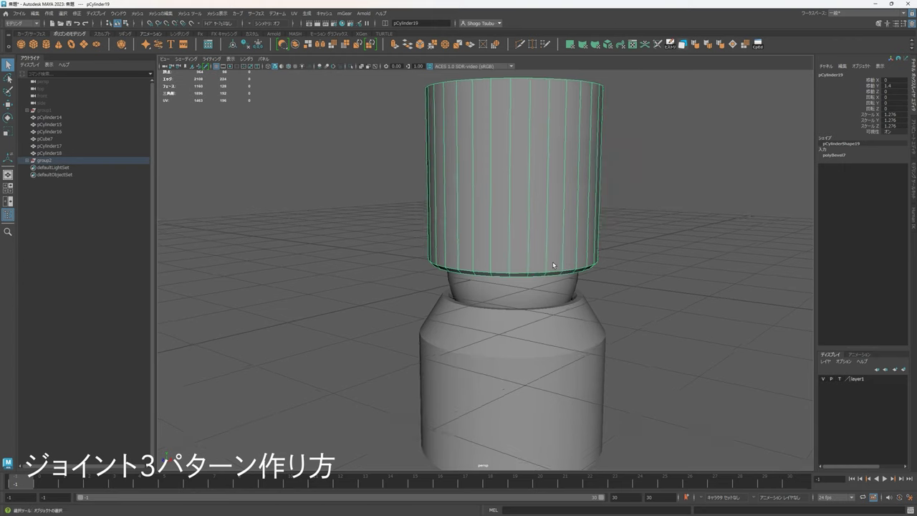
left_click_drag(552, 263, 533, 209, "alt")
right_click_drag(533, 209, 495, 208)
left_click_drag(602, 269, 680, 281, "alt")
left_click_drag(685, 317, 339, 195)
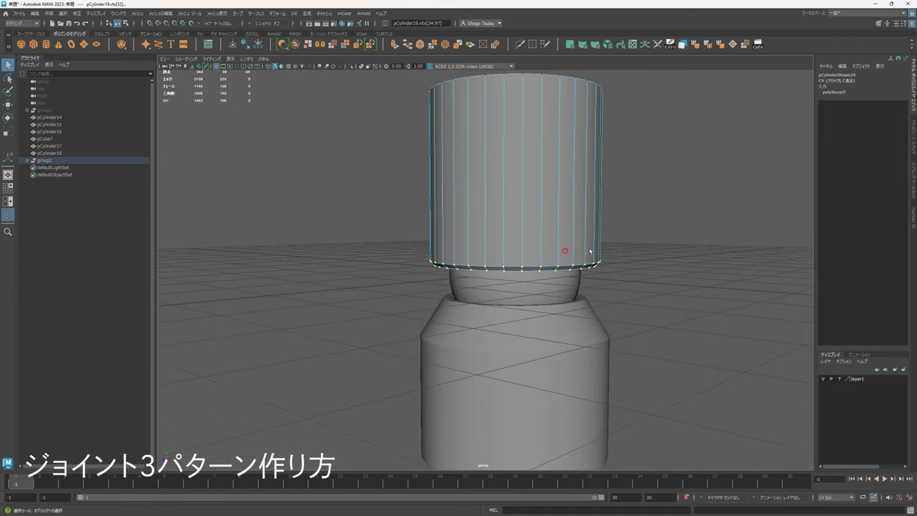
left_click_drag(564, 250, 491, 225, "alt")
right_click_drag(491, 224, 531, 215)
left_click_drag(530, 215, 613, 190, "alt")
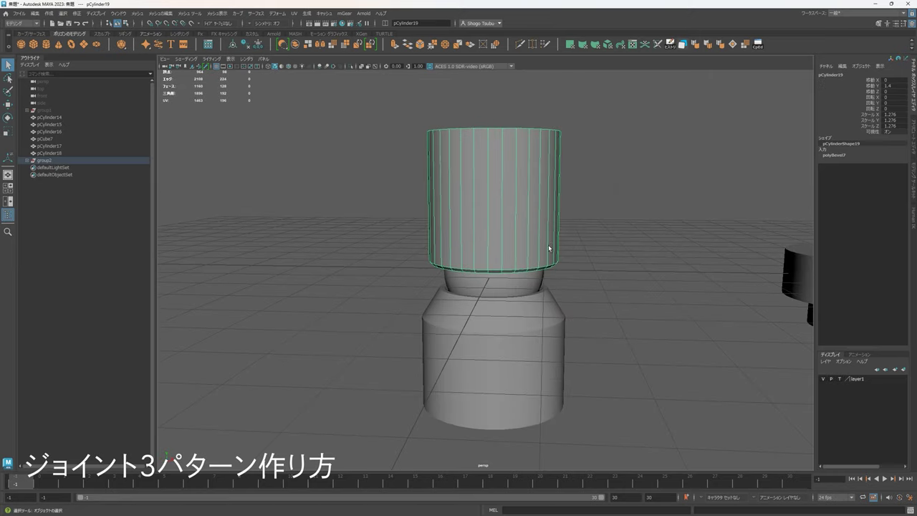
Step: Apply a lattice deformer with 2, 2, 2 divisions to the upper cylinder
left_click_drag(548, 247, 633, 191, "alt")
right_click_drag(637, 179, 651, 178)
left_click_drag(629, 193, 476, 220, "alt")
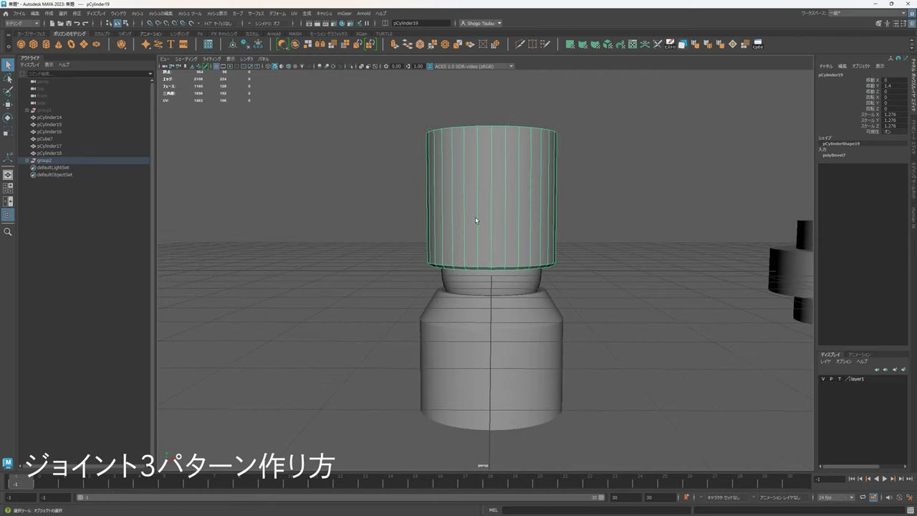
left_click_drag(542, 197, 430, 245, "alt")
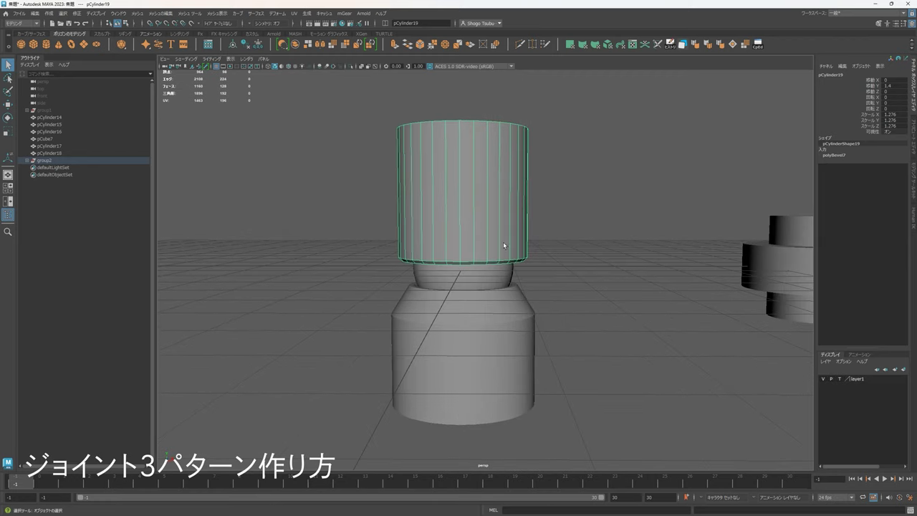
key("space")
key("space")
key("space")
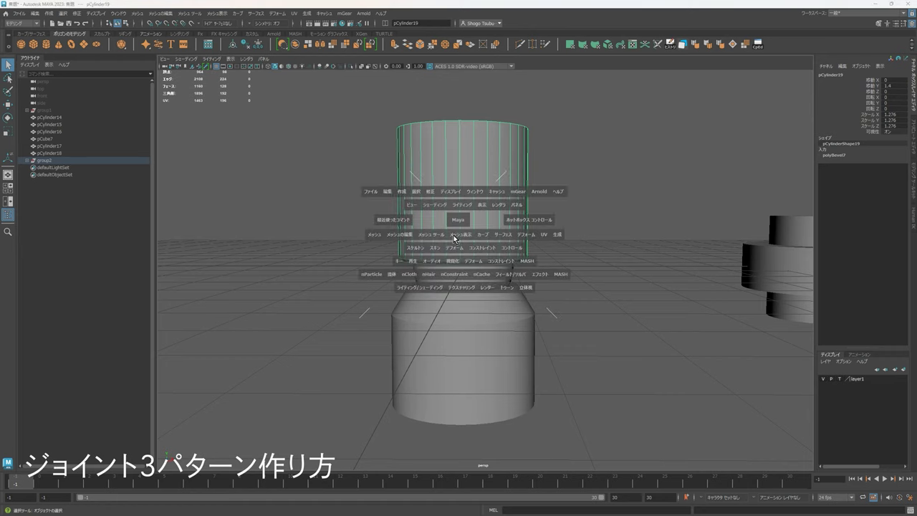
left_click(454, 252)
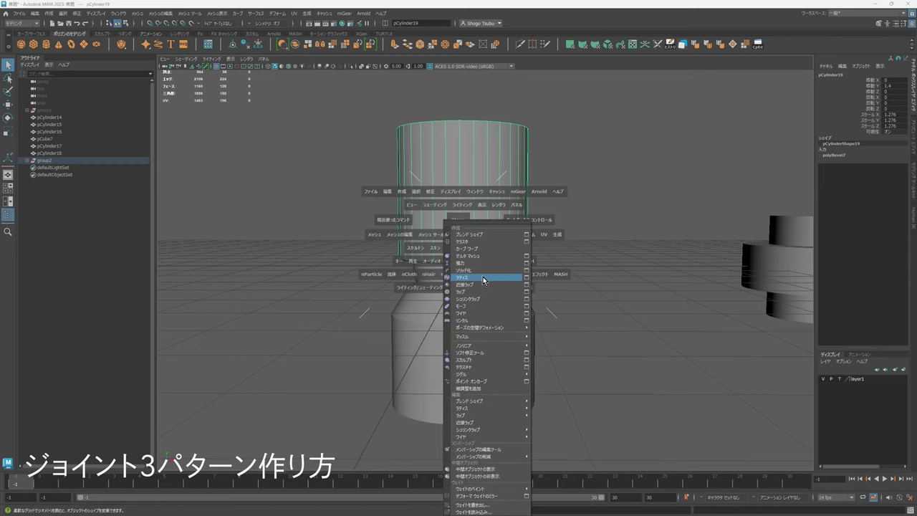
left_click(527, 277)
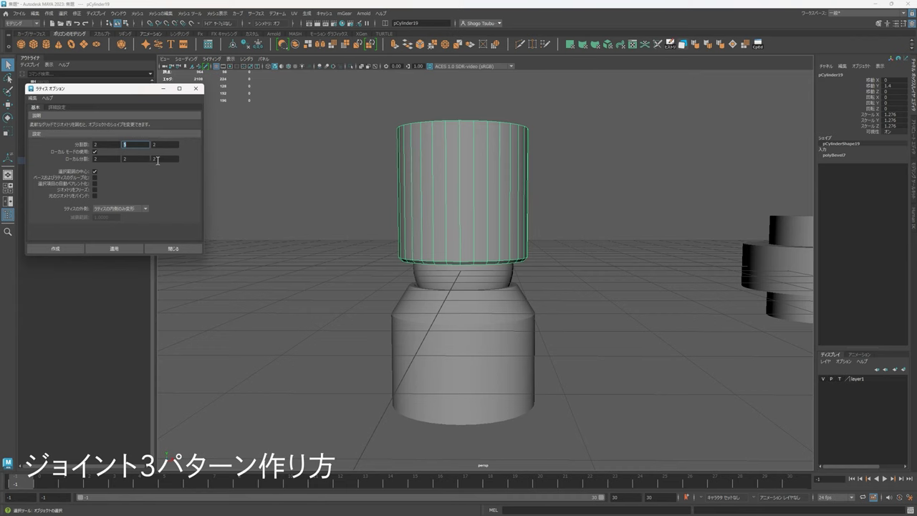
left_click(118, 250)
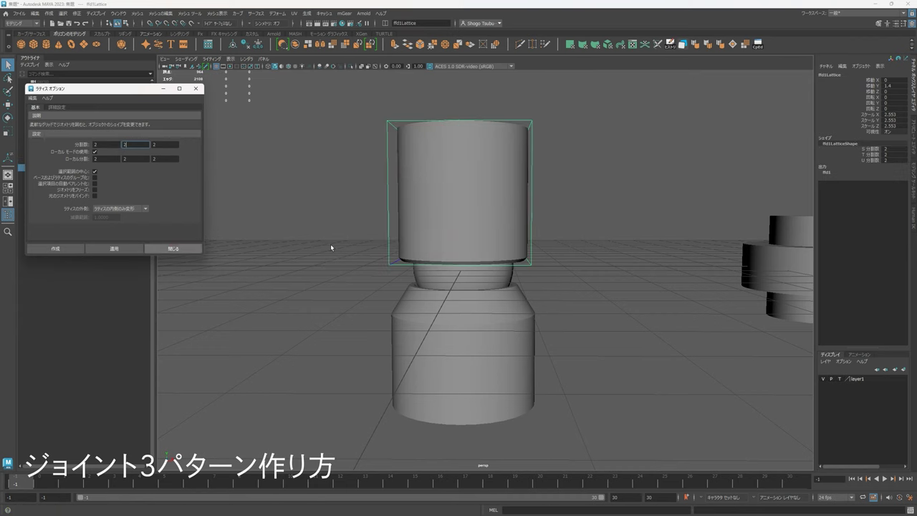
Step: Select the lattice points along one side of the upper cylinder and raise them to slant both of its ends
left_click_drag(332, 247, 543, 145, "alt")
right_click(583, 124)
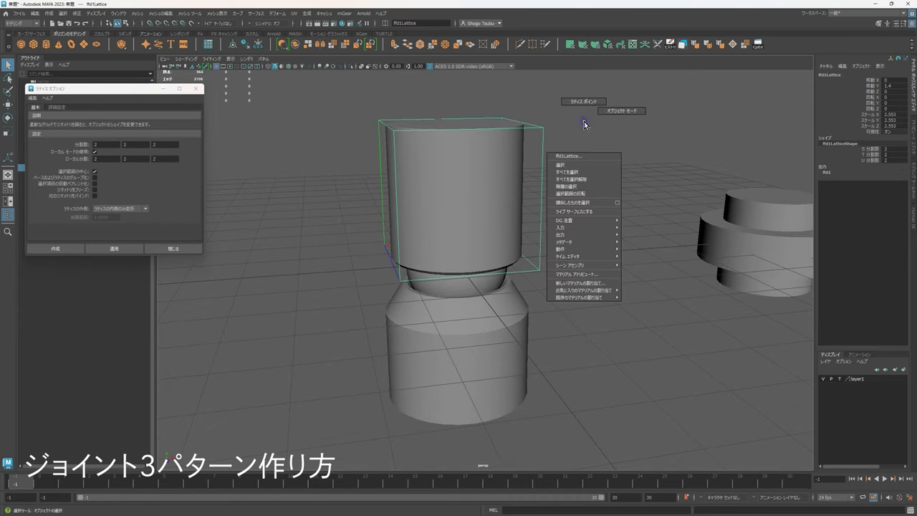
right_click_drag(584, 122, 585, 95)
left_click_drag(563, 246, 492, 277, "alt")
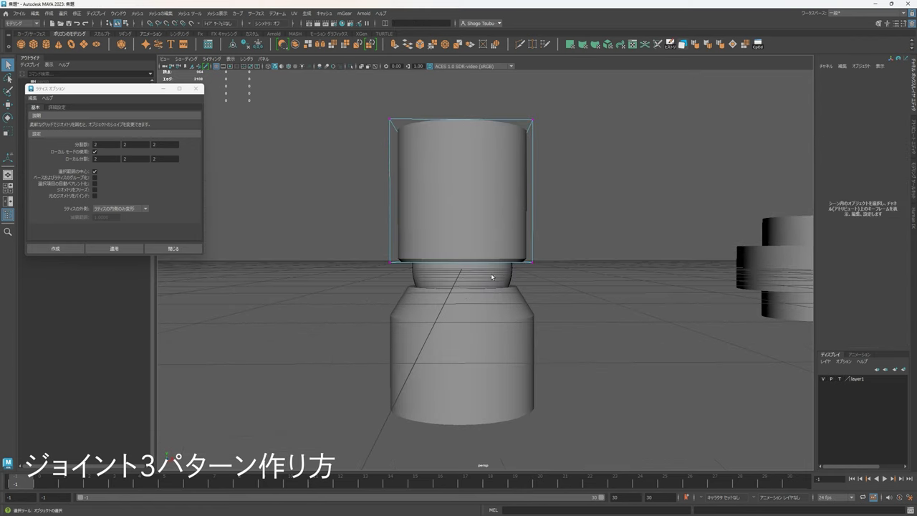
left_click_drag(289, 108, 288, 105)
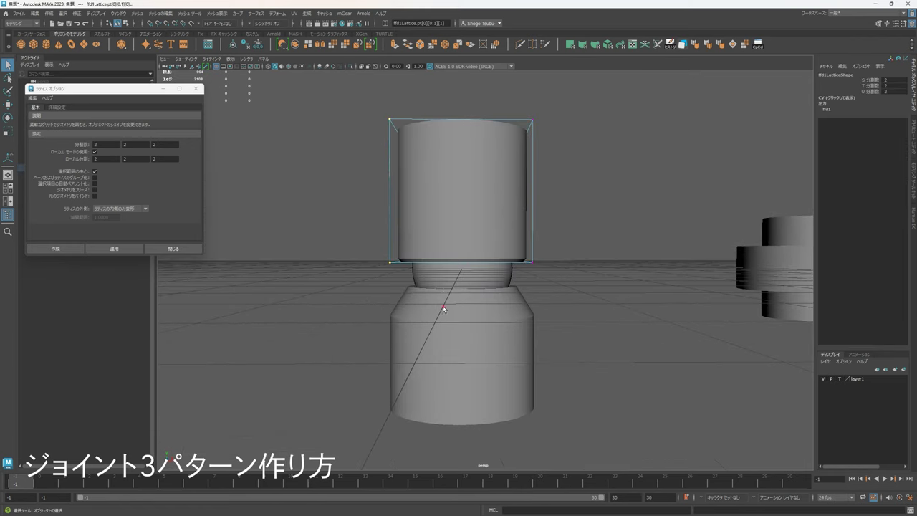
left_click_drag(443, 309, 440, 280, "alt")
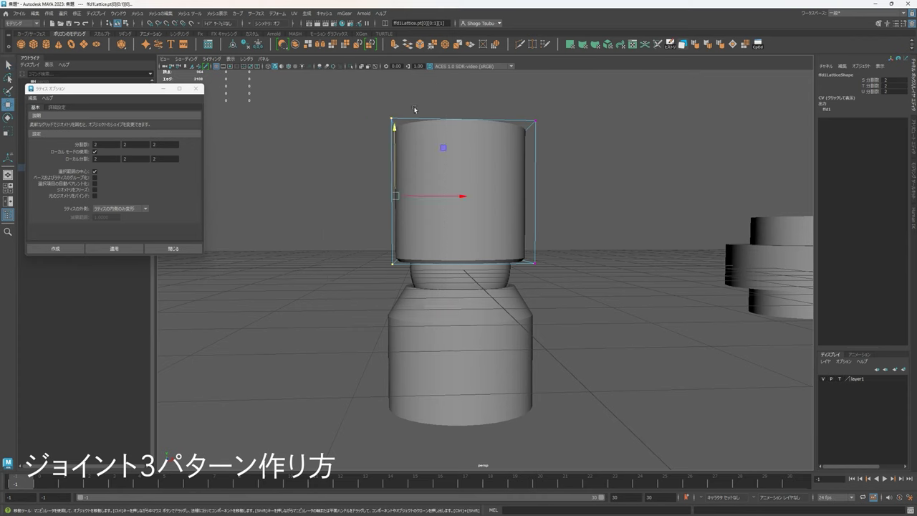
scroll(414, 109, "down", 3)
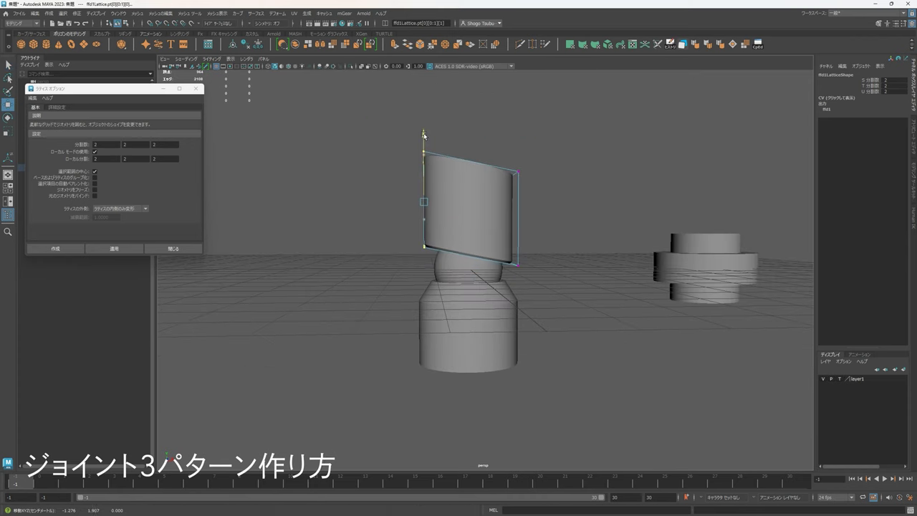
left_click_drag(428, 130, 465, 192, "alt")
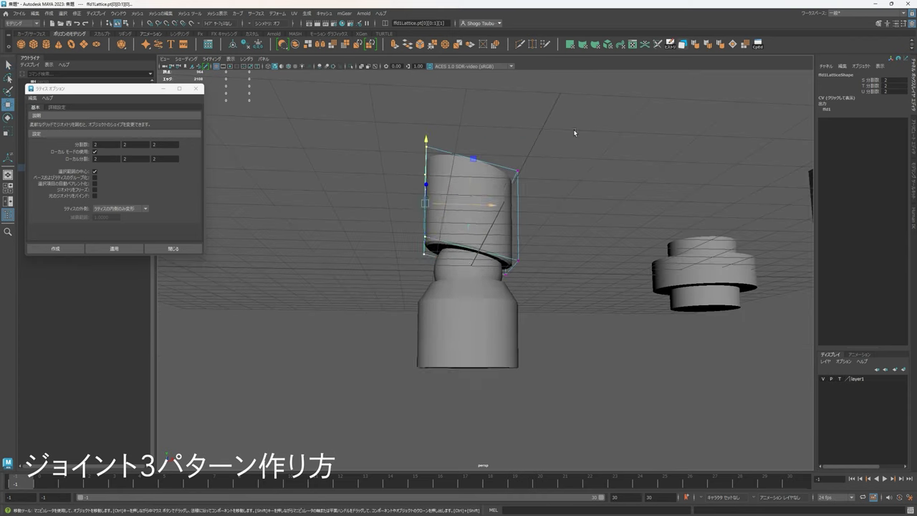
Step: Return to object selection and move the whole lattice down to about Y 1.071 over the ball
right_click_drag(574, 132, 640, 189, "alt")
key("F8")
left_click(640, 189)
left_click_drag(637, 189, 492, 163, "alt")
left_click(516, 223)
key("ctrl+z")
scroll(612, 200, "down", 4)
left_click_drag(612, 203, 622, 240, "alt")
left_click(530, 180)
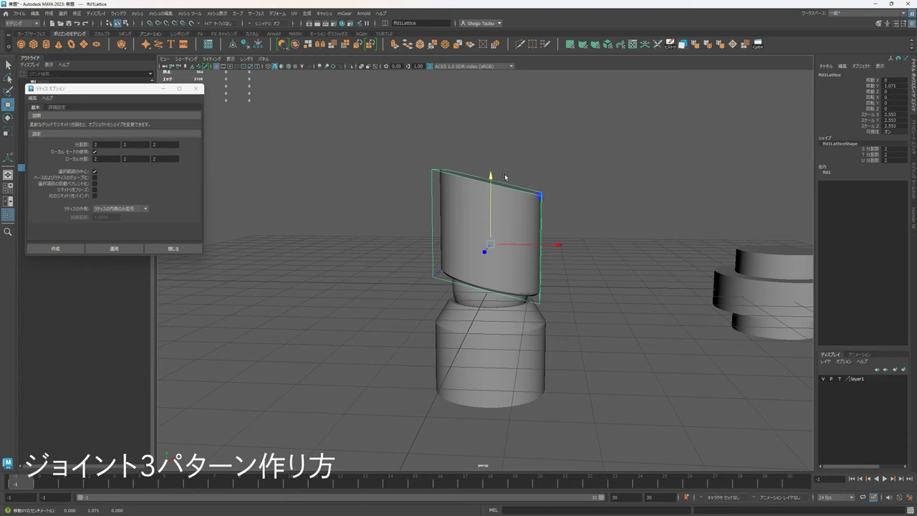
Step: Deselect the lattice and close the lattice options
left_click_drag(505, 176, 640, 219, "alt")
left_click(409, 305)
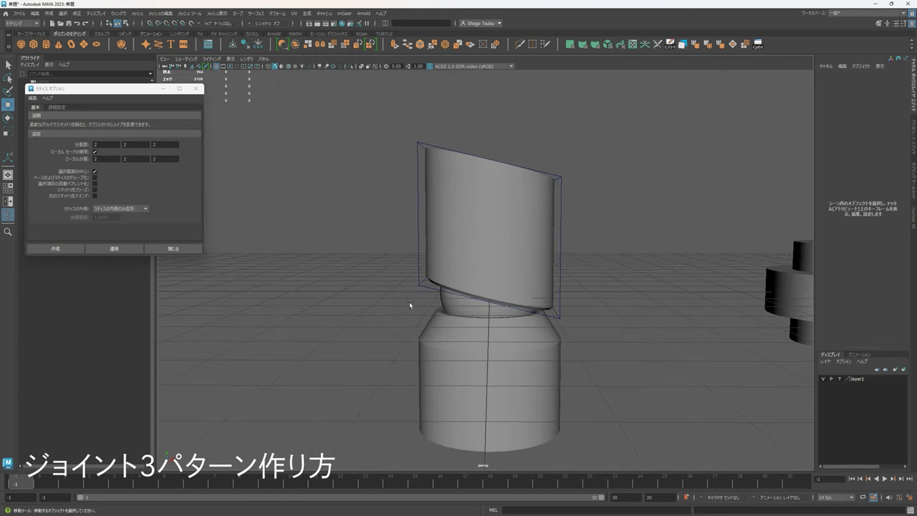
left_click(195, 89)
Step: Try to tilt the ball joint's upper group, group2, by about 20° around Z
left_click(44, 160)
key("e")
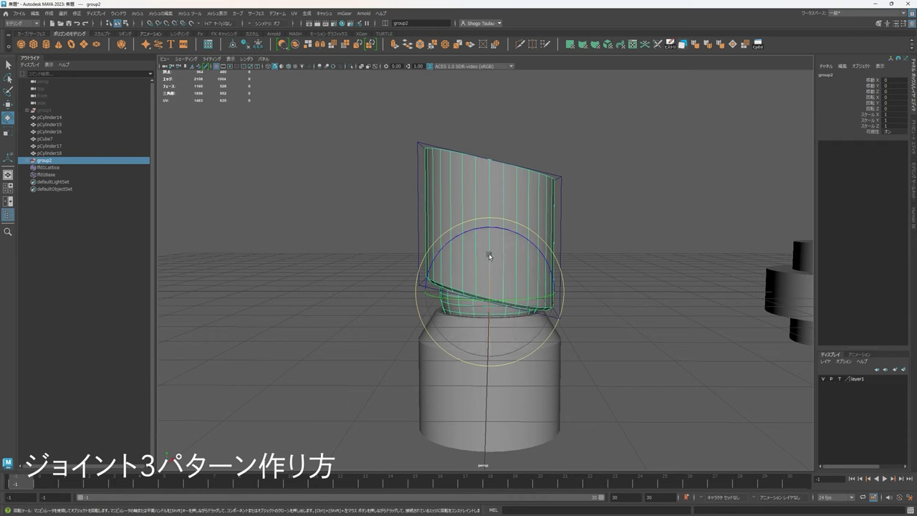
left_click_drag(472, 268, 424, 267, "alt")
key("ctrl+z")
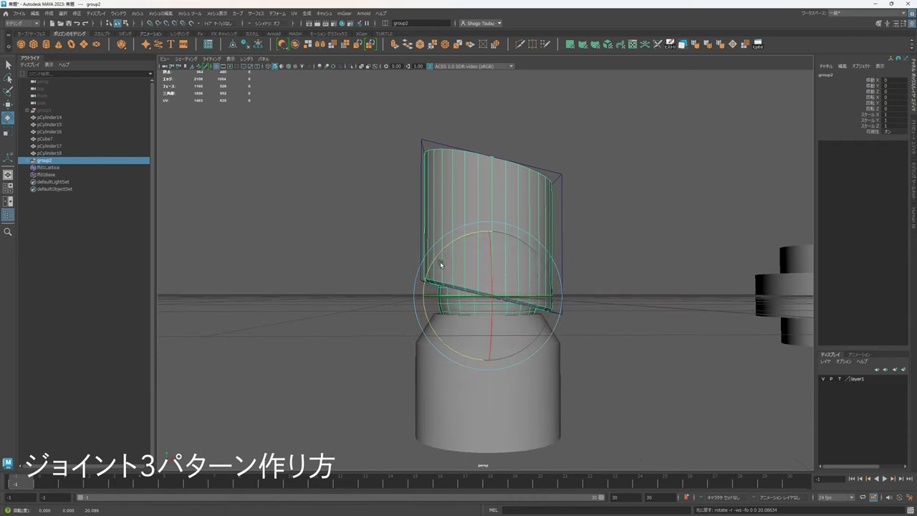
Step: Parent the lattice and its base under group2 and select the group
left_click(48, 167)
left_click(48, 172, "shift")
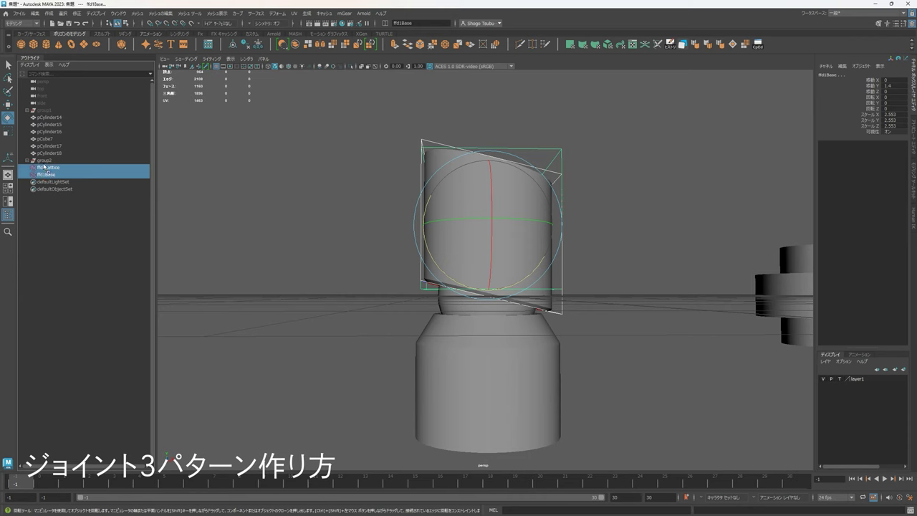
left_click(44, 160)
Step: Test the ball joint by rotating group2 about 20.1° around Z, and undo the rotation
left_click_drag(459, 240, 497, 282)
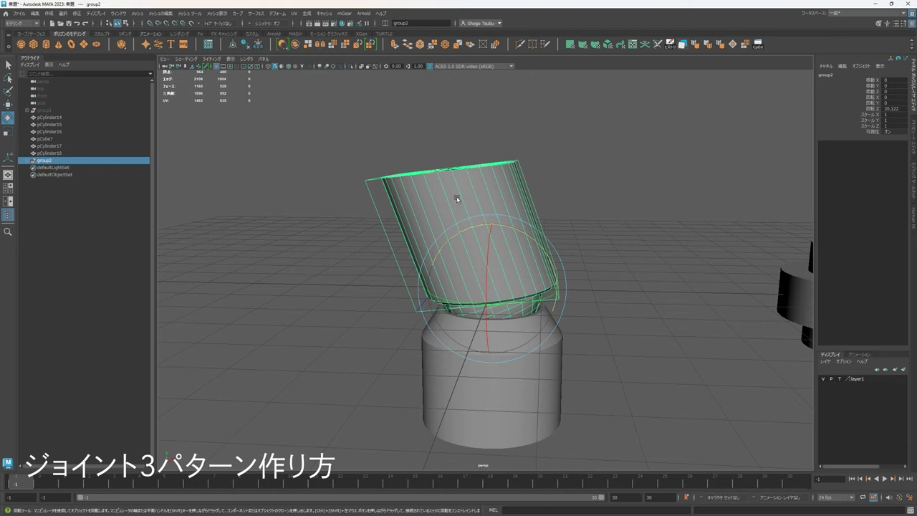
left_click_drag(457, 199, 472, 230, "alt")
key("ctrl+z")
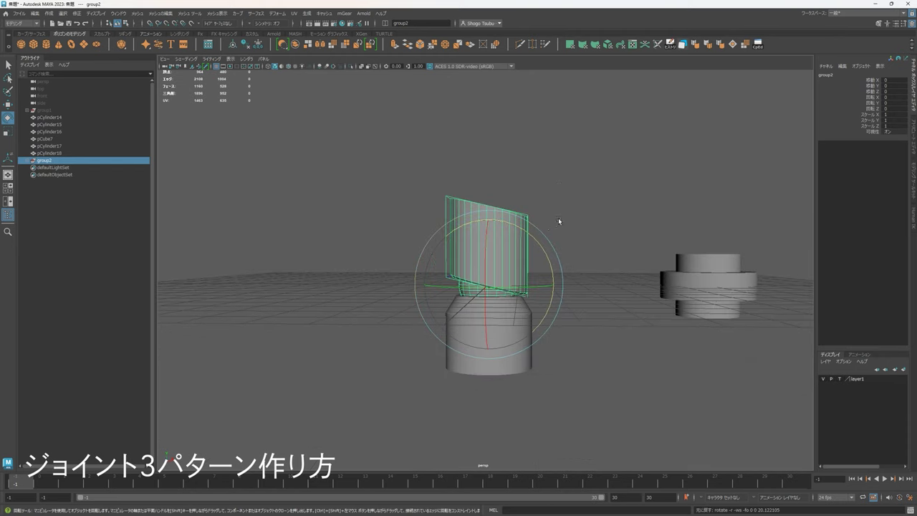
left_click_drag(560, 206, 582, 219, "alt")
left_click(586, 233)
scroll(591, 265, "up", 3)
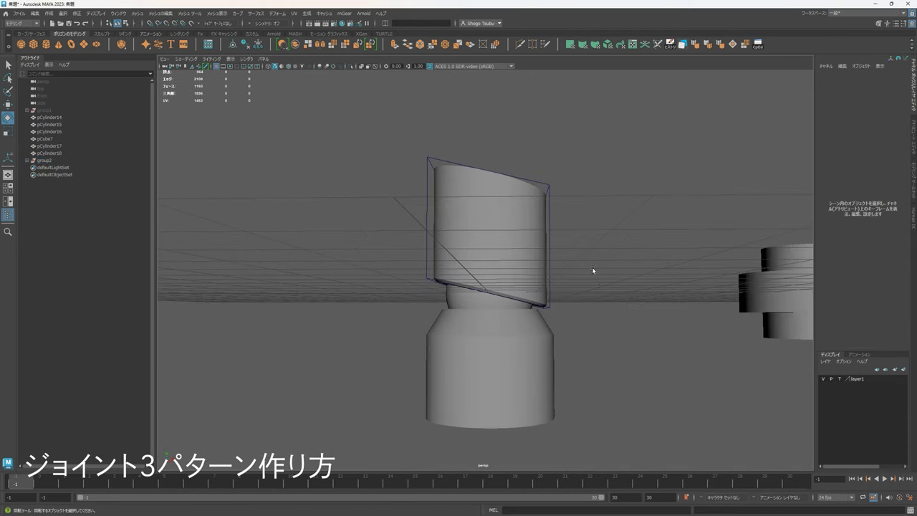
Step: Examine the ball joint up close, followed by the rotating cylinder and piston joints beside it
middle_click_drag(594, 270, 518, 239, "alt")
scroll(518, 240, "down", 5)
scroll(422, 292, "up", 3)
left_click_drag(423, 293, 376, 264, "alt")
left_click(45, 160)
key("ctrl+z")
left_click(602, 354)
left_click_drag(649, 366, 406, 314, "alt")
right_click_drag(406, 314, 452, 290, "alt")
middle_click_drag(451, 290, 553, 340, "alt")
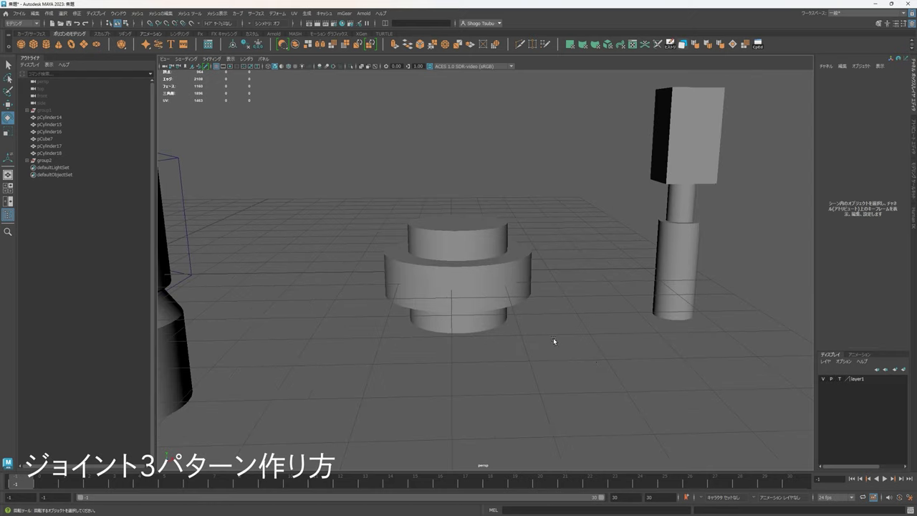
left_click_drag(374, 217, 609, 258)
middle_click_drag(610, 258, 669, 261, "alt")
left_click(604, 218)
middle_click_drag(565, 268, 486, 304, "alt")
right_click_drag(458, 294, 493, 265, "alt")
scroll(492, 263, "down", 8)
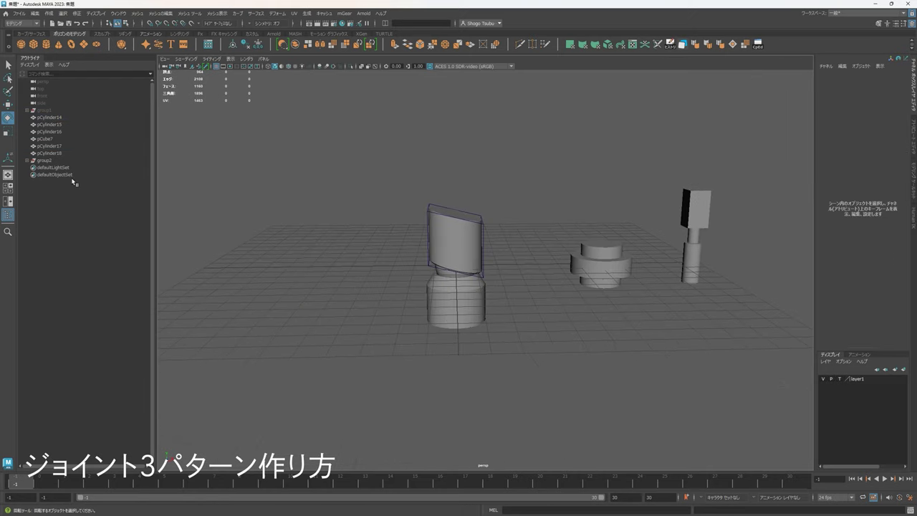
Step: Hide the ball joint's lower cylinder and its upper group
left_click(45, 160)
left_click(49, 153)
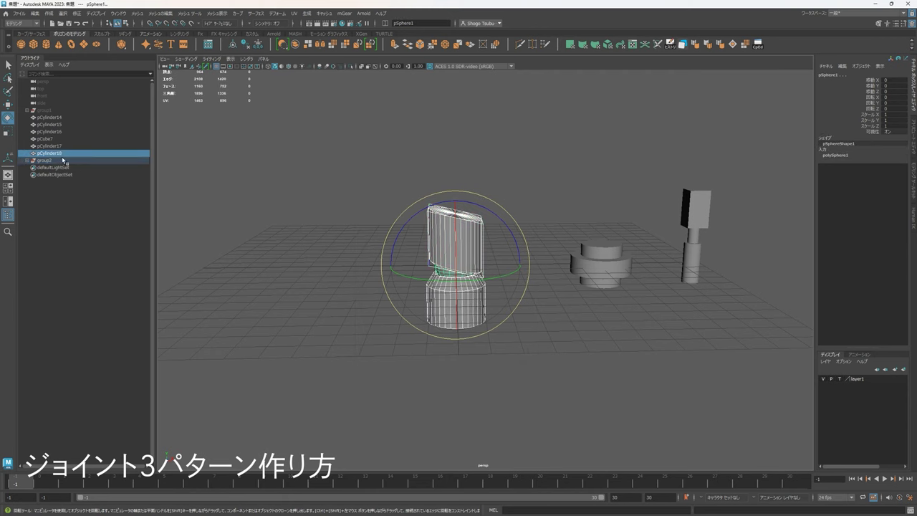
left_click(51, 162, "shift")
key("h")
Step: Select both cylinders of the rotating joint and snap them to the grid origin
left_click_drag(566, 244, 651, 310)
key("w")
left_click_drag(563, 278, 508, 296, "alt")
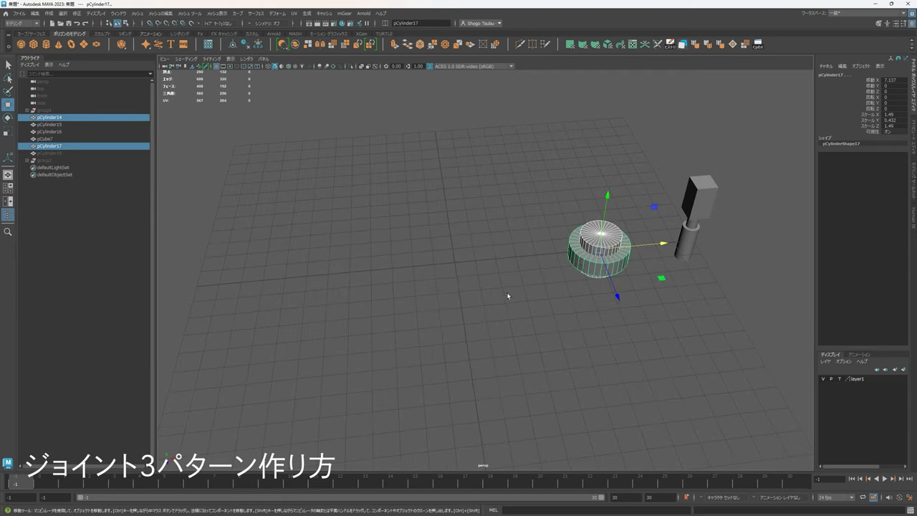
mouse_move(460, 266)
middle_mouse_down()
mouse_move(437, 266)
mouse_move(458, 262)
middle_mouse_up()
key("x")
key("f")
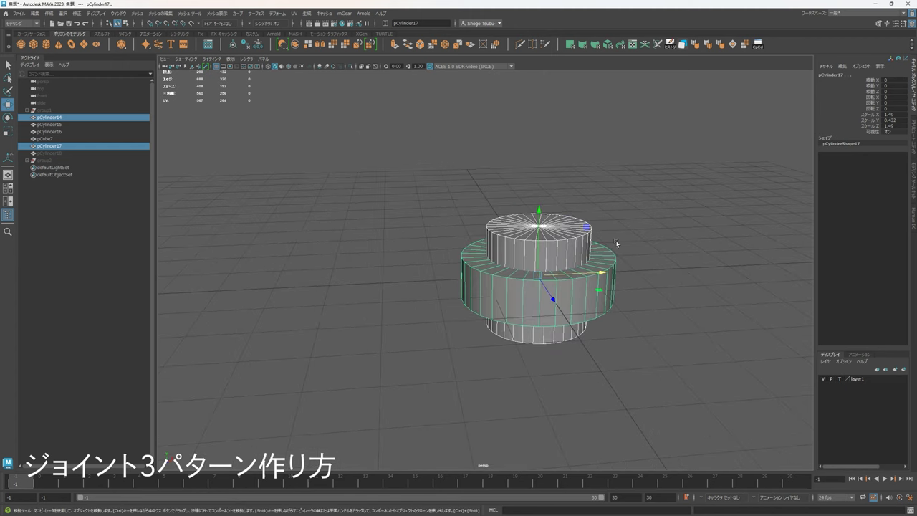
left_click(681, 235)
Step: Scale the inner cylinder of the rotating joint to about 1.194 in X and Z
middle_click_drag(668, 234, 545, 273, "alt")
left_click(414, 253)
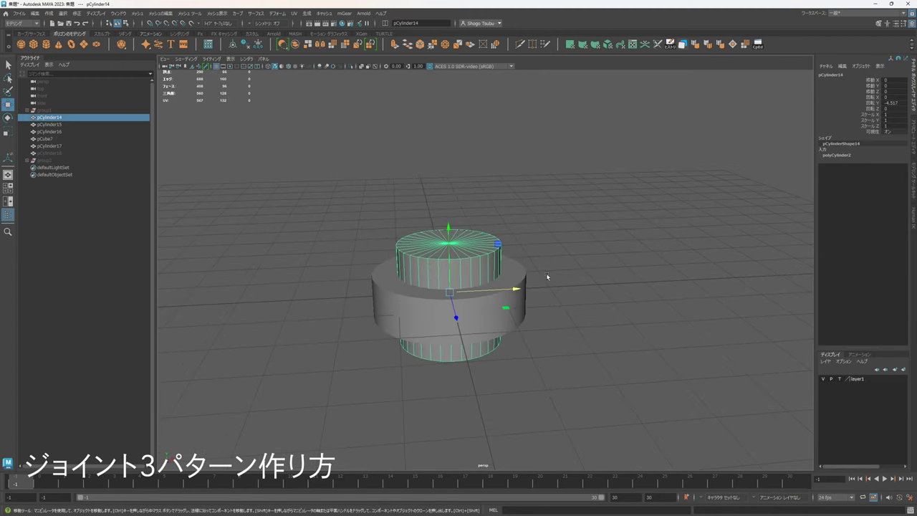
key("r")
left_click_drag(503, 313, 511, 314)
left_click_drag(600, 310, 532, 287, "alt")
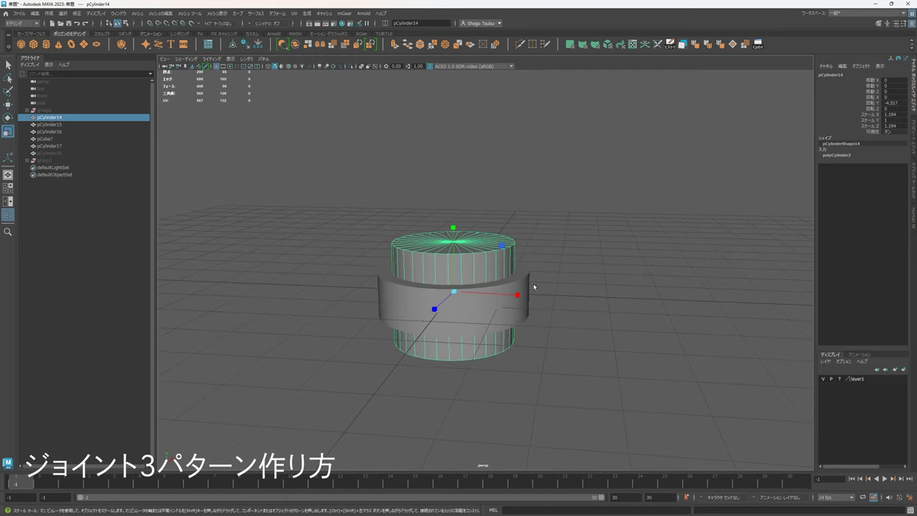
Step: Create a polygon cube scaled to about 2.909 and raise it to about Y 2.057 above the ring
left_click(523, 282)
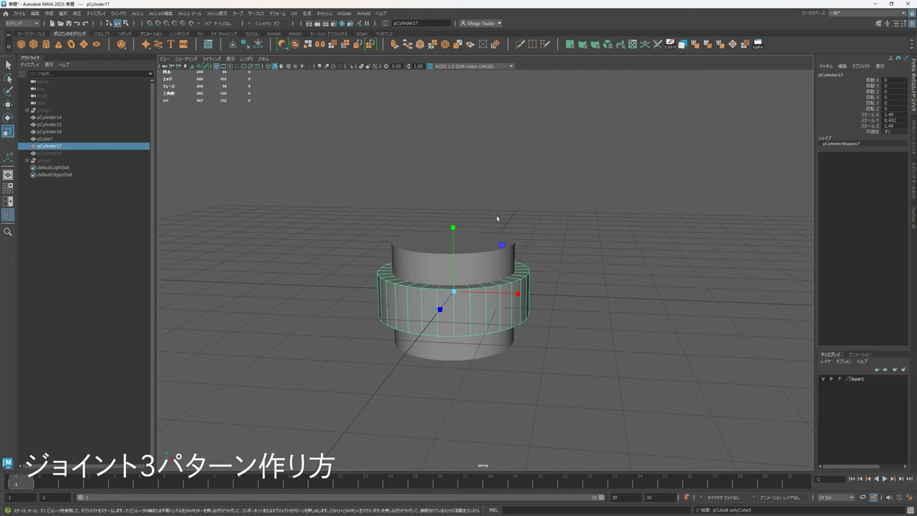
left_click_drag(610, 235, 653, 196, "alt")
key("r")
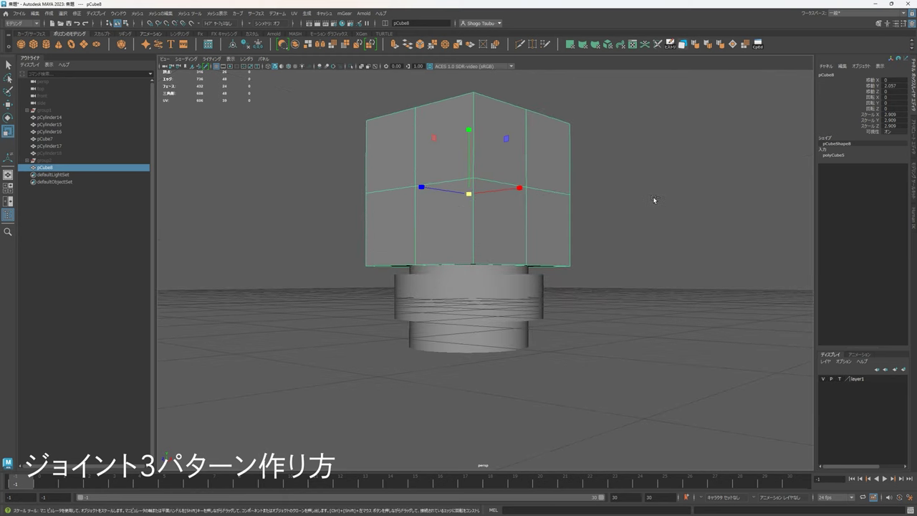
Step: Duplicate the cube and move the copy below the cylinders to about Y -2.16
key("ctrl+d")
left_click_drag(470, 128, 492, 340)
left_click_drag(570, 288, 634, 313, "alt")
left_click(633, 313)
left_click_drag(515, 298, 551, 304, "alt")
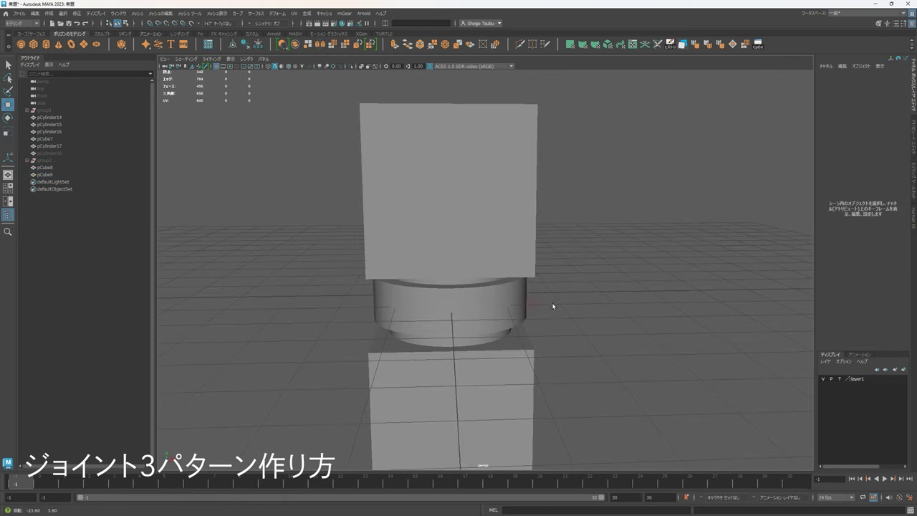
Step: Select the lower cube and widen it in X and Z while keeping its height
left_click(516, 309)
left_click(496, 378)
scroll(501, 372, "down", 3)
left_click_drag(570, 340, 581, 376, "alt")
key("r")
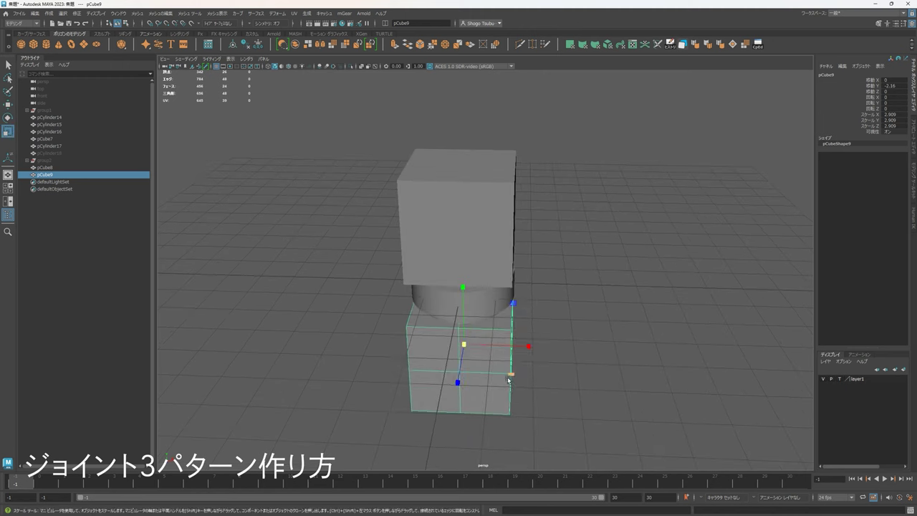
left_click_drag(509, 374, 535, 385)
middle_click_drag(545, 376, 612, 303, "alt")
scroll(611, 303, "up", 2)
left_click_drag(612, 303, 598, 273, "alt")
left_click(651, 265)
Step: Turn on wireframe on shaded for the viewport
left_click(511, 207)
left_click_drag(512, 208, 565, 204, "alt")
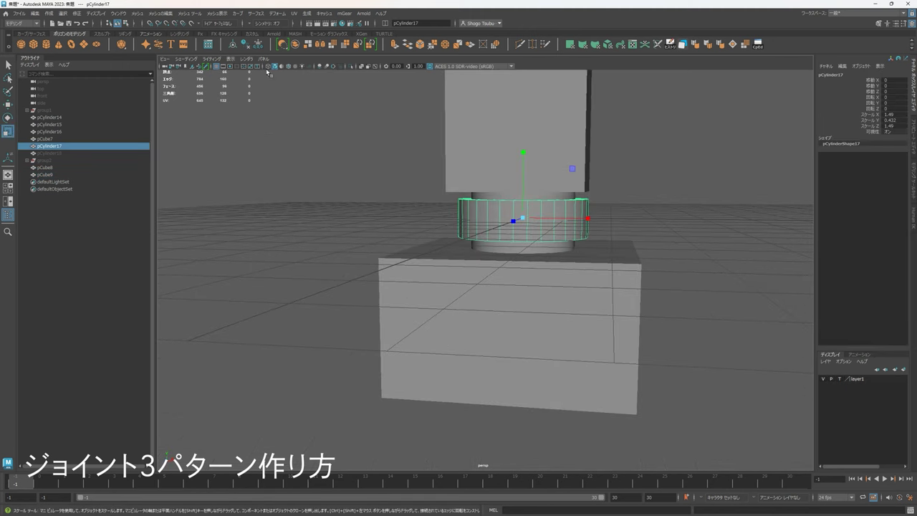
left_click(288, 67)
middle_click_drag(594, 219, 549, 240, "alt")
left_click(549, 240)
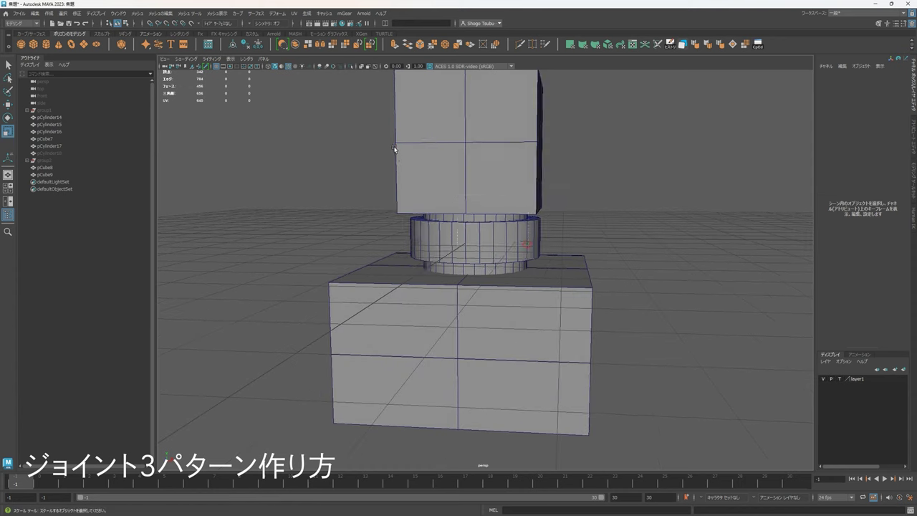
Step: Group the upper cube together with the two joint cylinders
left_click_drag(393, 147, 553, 229)
mouse_move(558, 200)
left_mouse_down("alt")
mouse_move(592, 199)
mouse_move(582, 198)
left_mouse_up("alt")
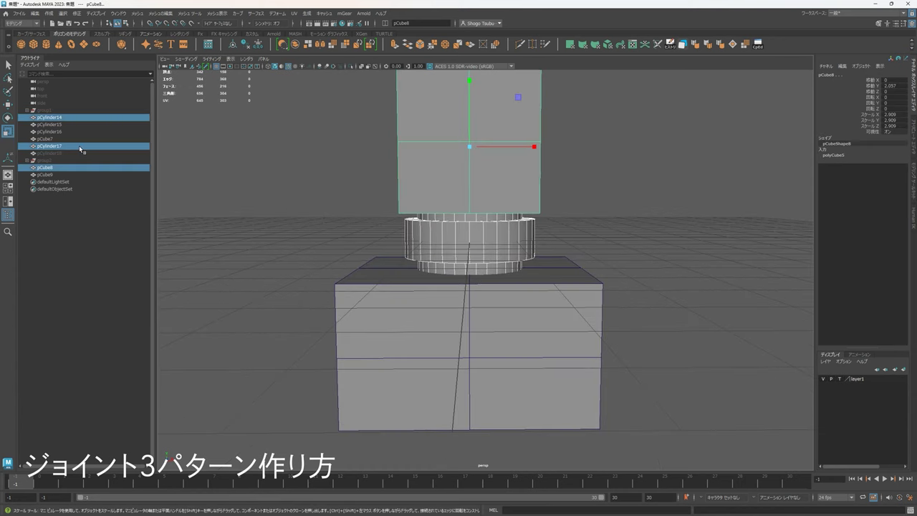
key("ctrl+g")
Step: Test the joint by rotating the upper group to about -54.4° around Y, and undo the rotation
key("e")
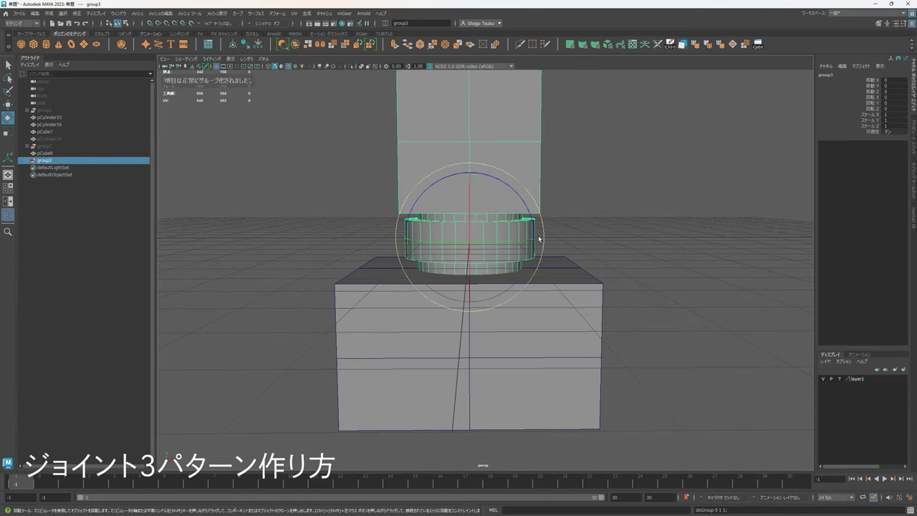
left_click_drag(520, 230, 450, 242, "alt")
scroll(525, 266, "down", 3)
middle_click_drag(528, 269, 530, 311, "alt")
left_click_drag(484, 305, 466, 307)
left_click(637, 276)
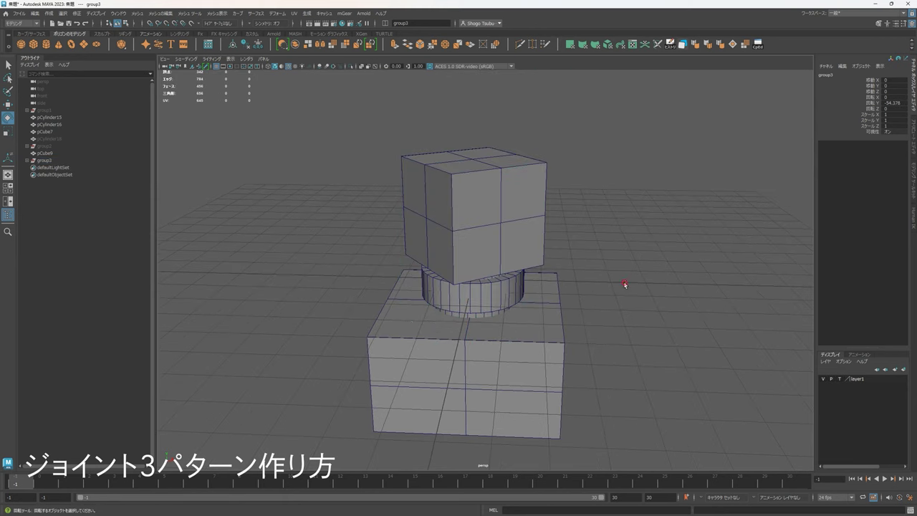
key("ctrl+z")
key("ctrl+z")
left_click_drag(603, 331, 485, 297, "alt")
scroll(621, 290, "up", 3)
left_click(621, 292)
scroll(516, 298, "down", 4)
key("ctrl+z")
key("ctrl+z")
left_click(591, 244)
left_click_drag(591, 244, 584, 230, "alt")
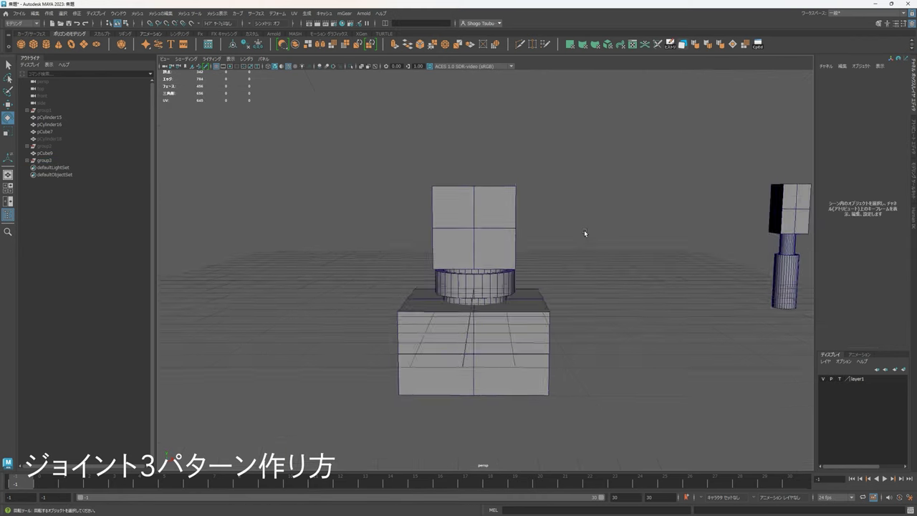
Step: Examine how the upper cube, ring and inner cylinder meet the lower cube
scroll(583, 231, "up", 4)
middle_click_drag(449, 275, 518, 250, "alt")
left_click(526, 235)
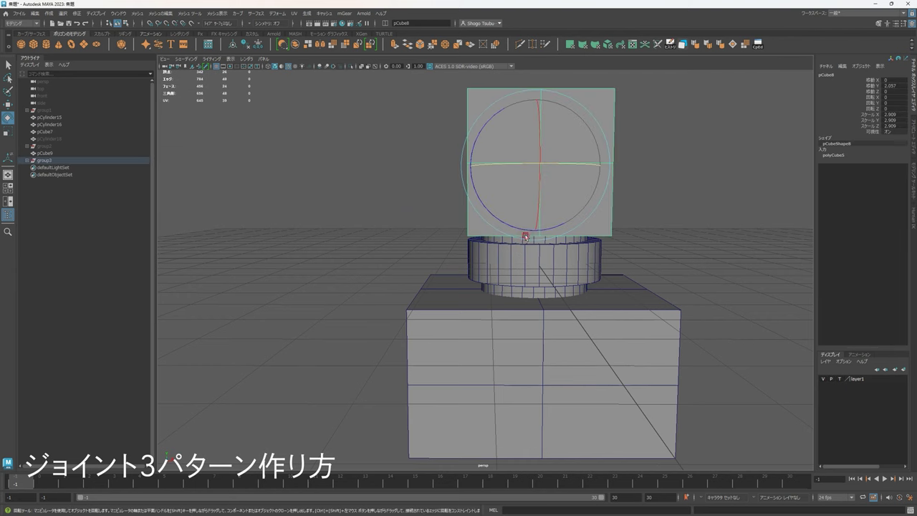
middle_click_drag(581, 263, 494, 285, "alt")
left_click(573, 269)
left_click(444, 257)
left_click(438, 267)
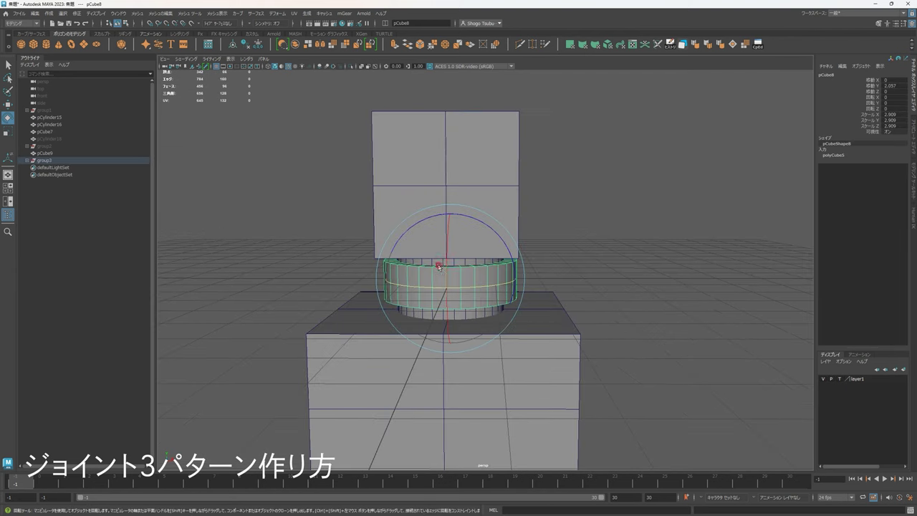
left_click(649, 274)
left_click_drag(649, 274, 548, 290, "alt")
left_click_drag(534, 237, 532, 265, "alt")
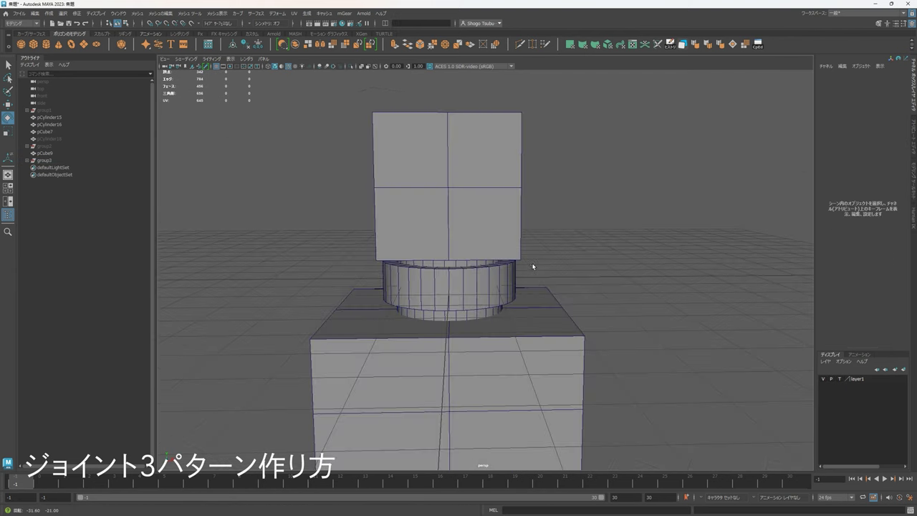
right_click_drag(532, 265, 465, 308, "alt")
left_click_drag(465, 308, 437, 298, "alt")
Step: Scale the joint's outer ring cylinder to about 2.195 in X and Z
left_click(510, 245)
key("r")
left_click_drag(506, 252, 506, 275, "alt")
left_click_drag(507, 274, 562, 247, "alt")
left_click(626, 194)
left_click(469, 286)
left_click_drag(477, 301, 493, 282, "alt")
left_click(643, 231)
scroll(643, 232, "down", 4)
mouse_move(639, 267)
left_mouse_down("alt")
mouse_move(635, 253)
mouse_move(649, 260)
mouse_move(630, 271)
left_mouse_up("alt")
scroll(511, 285, "up", 8)
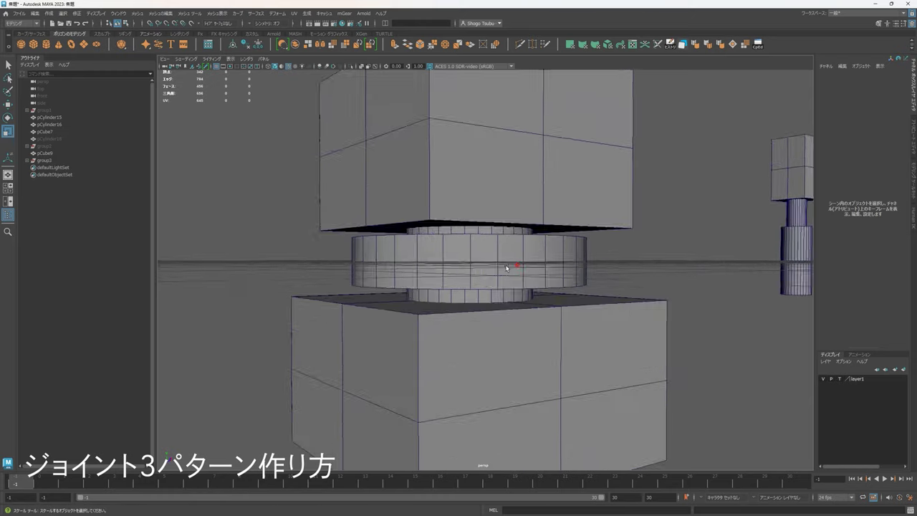
Step: Select the upper and lower outer edge loops of the ring cylinder
left_click_drag(506, 268, 503, 249, "alt")
left_click(473, 263)
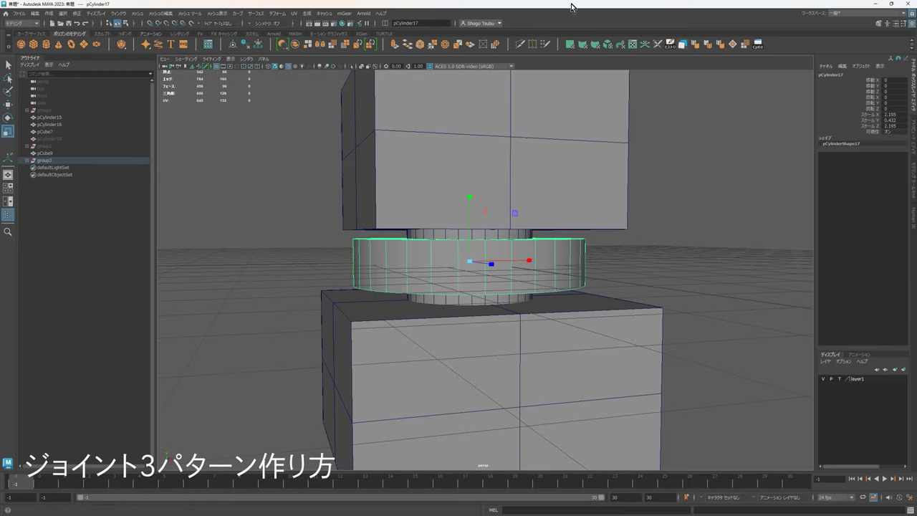
key("ctrl+shift+x")
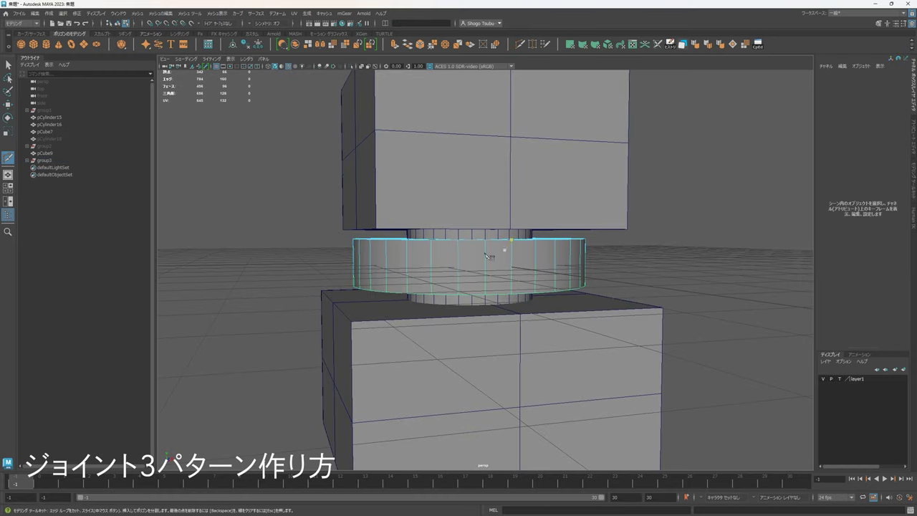
right_click_drag(361, 229, 390, 199)
left_click_drag(390, 199, 456, 288, "alt")
double_click(434, 295)
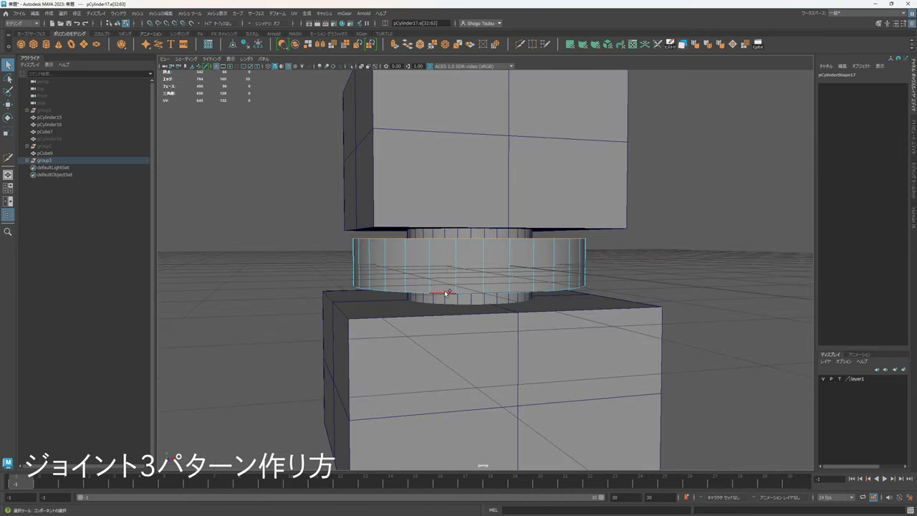
key("q")
left_click_drag(516, 271, 508, 266, "alt")
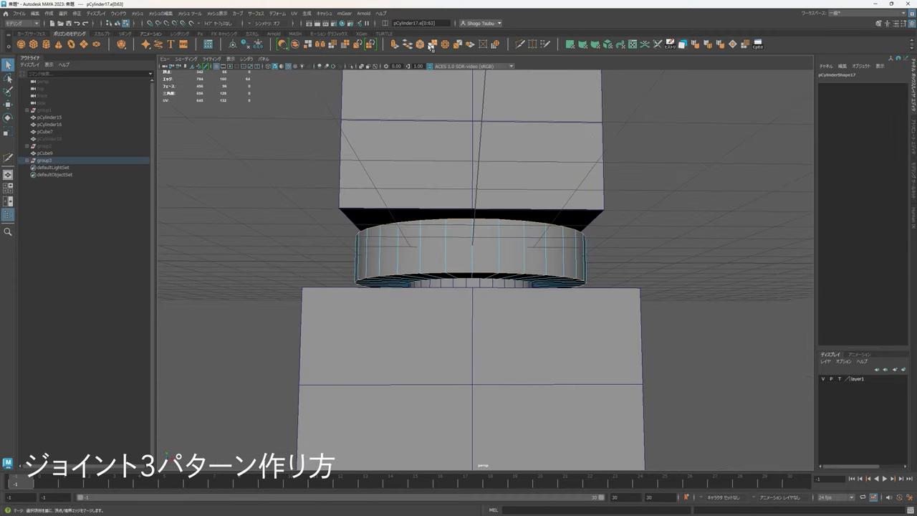
Step: Bevel the ring's selected edge loops with a fraction of 0.1 and return to object mode
key("ctrl+b")
mouse_move(556, 209)
left_mouse_down("alt")
mouse_move(528, 255)
mouse_move(560, 219)
left_mouse_up("alt")
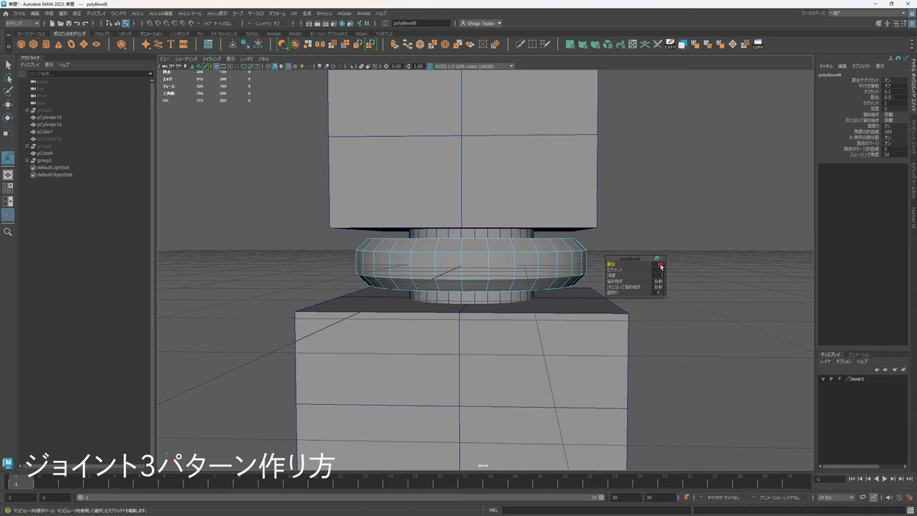
type("0.1")
key("Return")
right_click_drag(458, 272, 496, 260)
key("q")
left_click(661, 164)
Step: Insert horizontal edge loops around the side wall of the beveled ring
scroll(559, 261, "down", 5)
left_click_drag(559, 261, 526, 257, "alt")
scroll(523, 270, "up", 6)
left_click(505, 262)
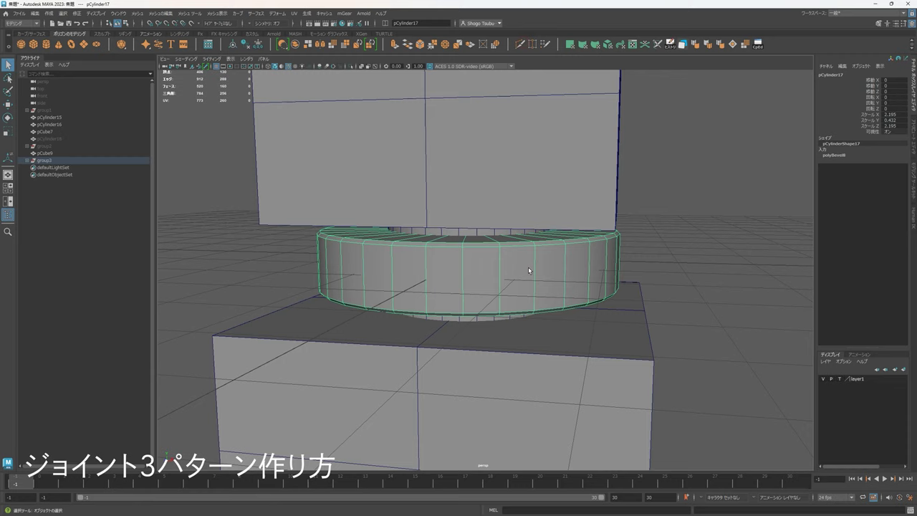
key("ctrl+shift+x")
scroll(528, 269, "up", 1)
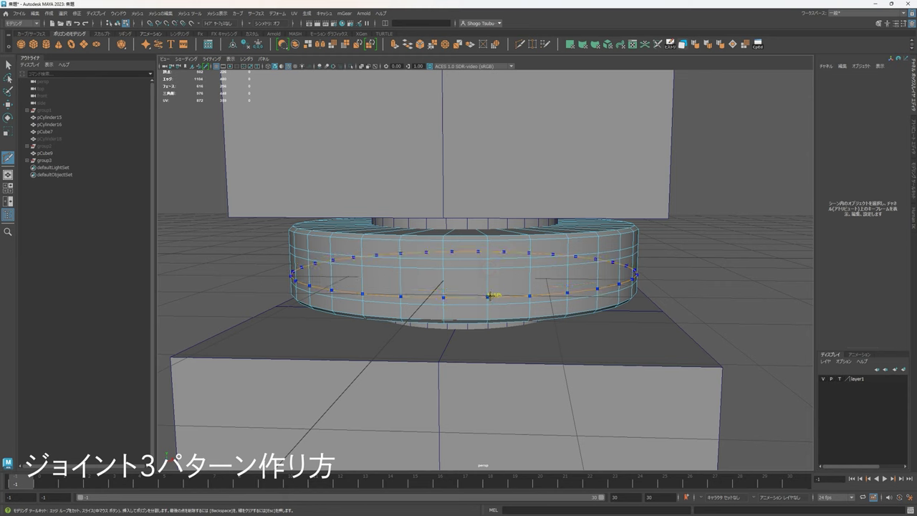
Step: Scale the ring's middle band of side faces outward into a raised rim and return to object mode
right_click_drag(469, 303, 467, 318)
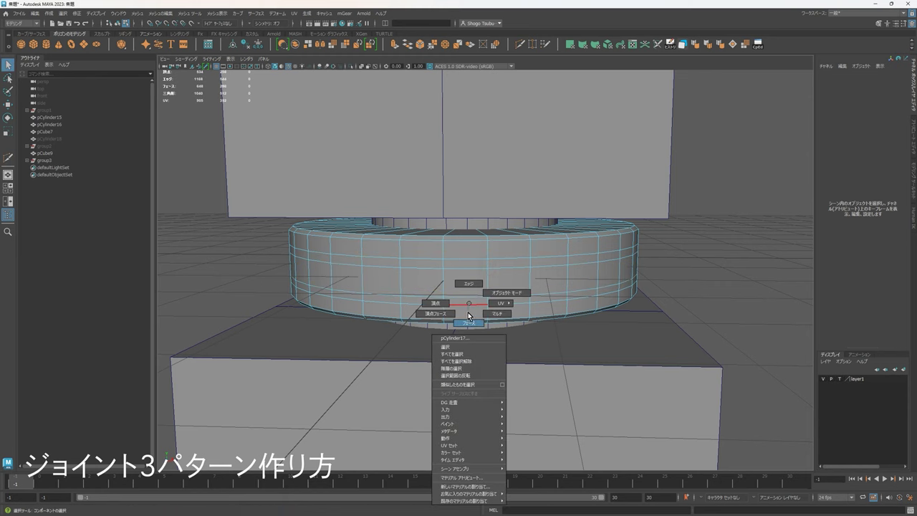
double_click(509, 283)
left_click_drag(510, 284, 581, 315, "alt")
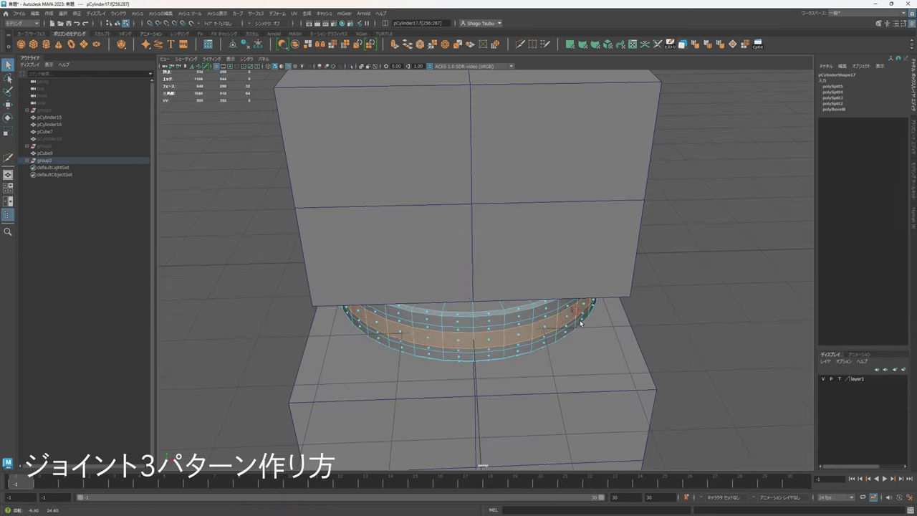
key("r")
left_click_drag(520, 284, 522, 283)
right_click_drag(520, 308, 681, 238)
left_click(681, 242)
Step: Turn off the wireframe overlay and harden the edge loops bordering the ring's raised band
scroll(681, 258, "down", 5)
left_click_drag(681, 260, 594, 253, "alt")
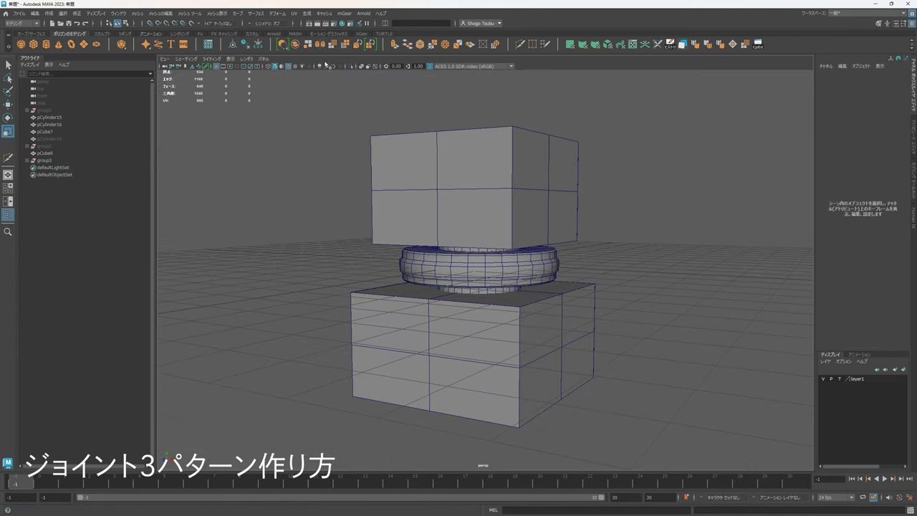
left_click(289, 67)
scroll(478, 287, "up", 3)
left_click_drag(480, 299, 523, 308, "alt")
scroll(422, 230, "up", 4)
right_click_drag(402, 282, 400, 263)
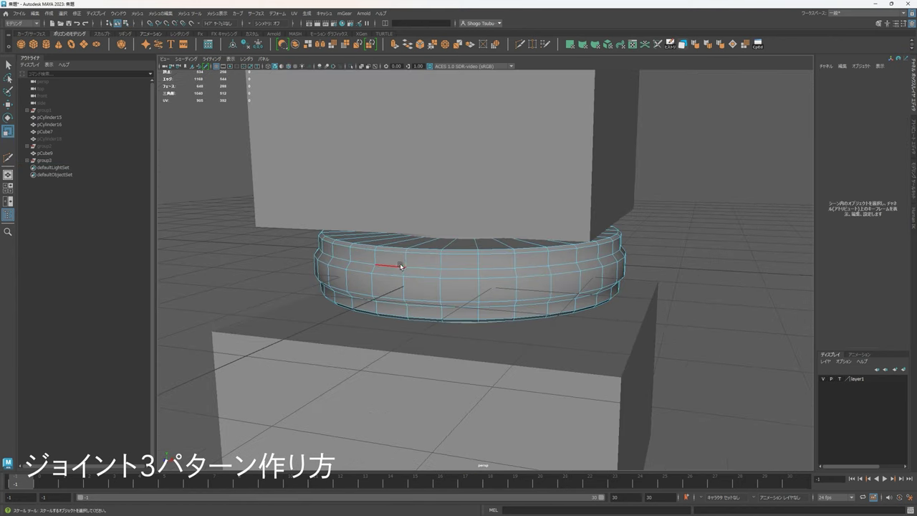
double_click(396, 265)
left_click_drag(400, 269, 407, 278, "alt")
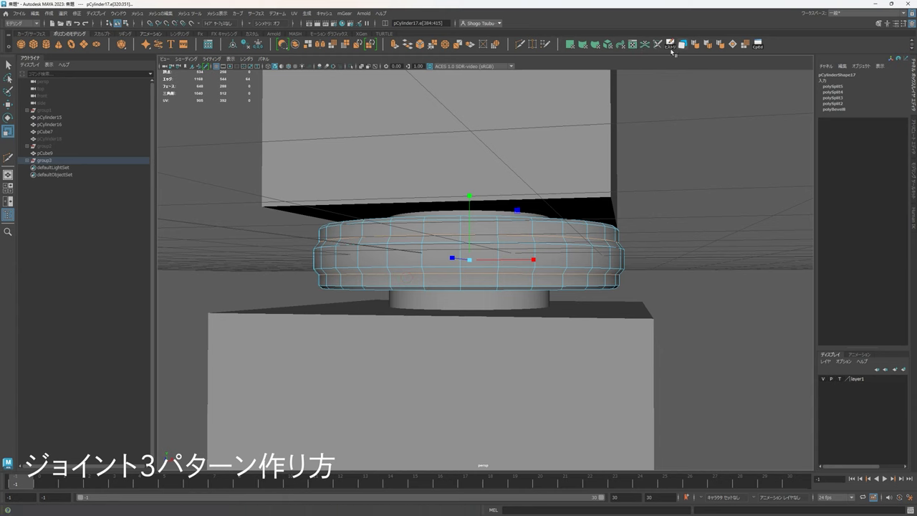
left_click(710, 46)
right_click_drag(387, 229, 551, 192)
left_click(686, 187)
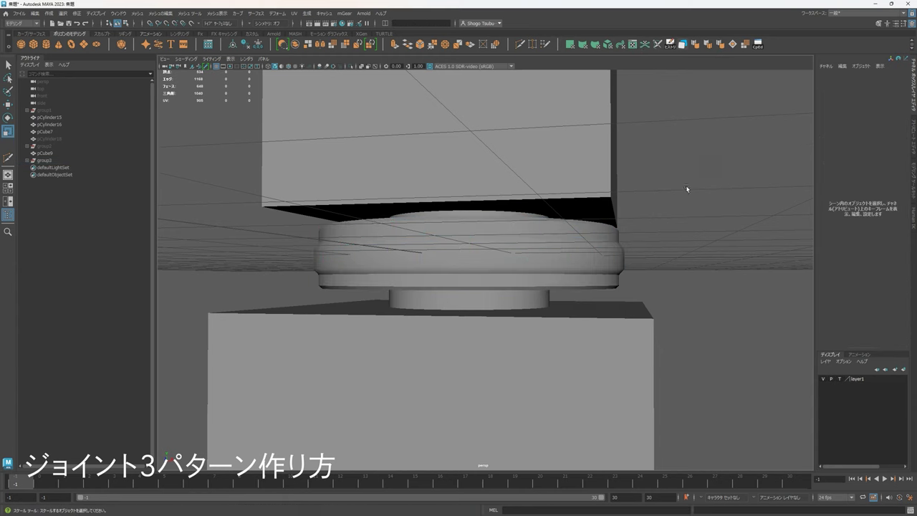
Step: Thin the upper cube into a side plate with X scale 0.668 and duplicate it to the opposite side at X -1.522
scroll(689, 189, "down", 5)
left_click_drag(689, 189, 553, 294, "alt")
scroll(677, 230, "up", 2)
scroll(657, 221, "down", 5)
left_click(536, 260)
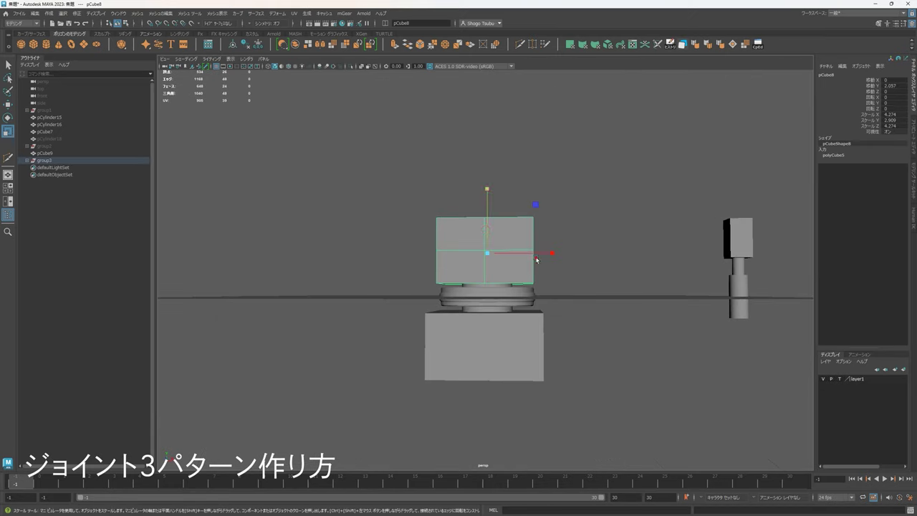
mouse_move(536, 260)
left_mouse_down("alt")
mouse_move(542, 269)
mouse_move(505, 256)
mouse_move(587, 254)
mouse_move(578, 289)
mouse_move(589, 269)
mouse_move(523, 267)
left_mouse_up("alt")
key("w")
left_click_drag(523, 267, 536, 268, "alt")
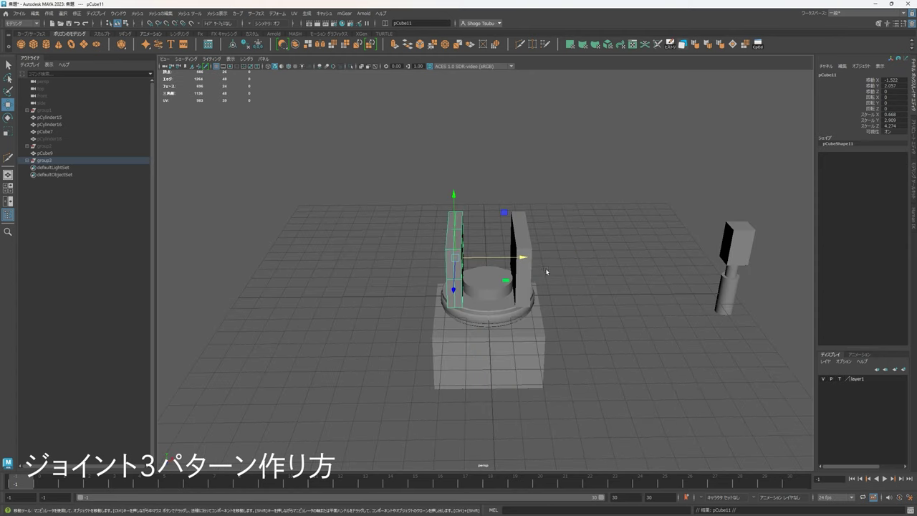
Step: Duplicate the side plate, snap the copy to X 0 between the plates, and scale it to 2.498 in X and 2.324 in Y
scroll(519, 261, "up", 3)
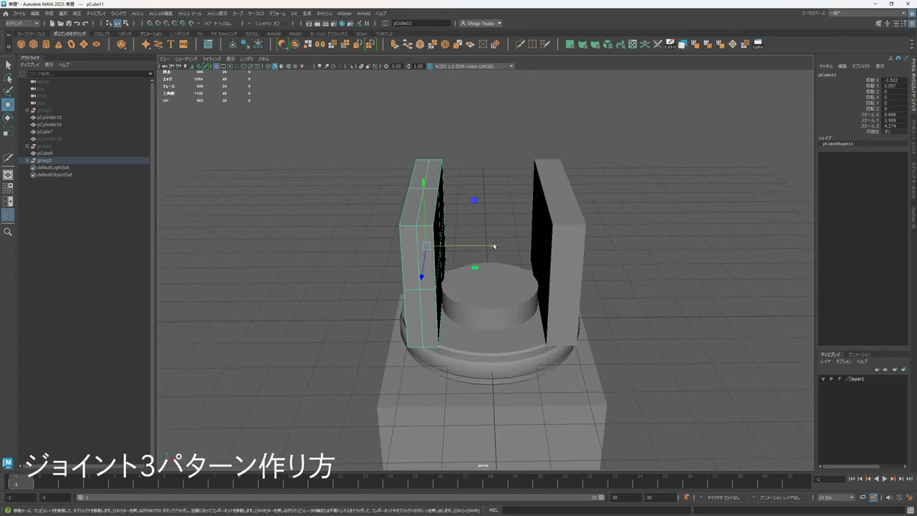
left_click_drag(493, 246, 524, 299)
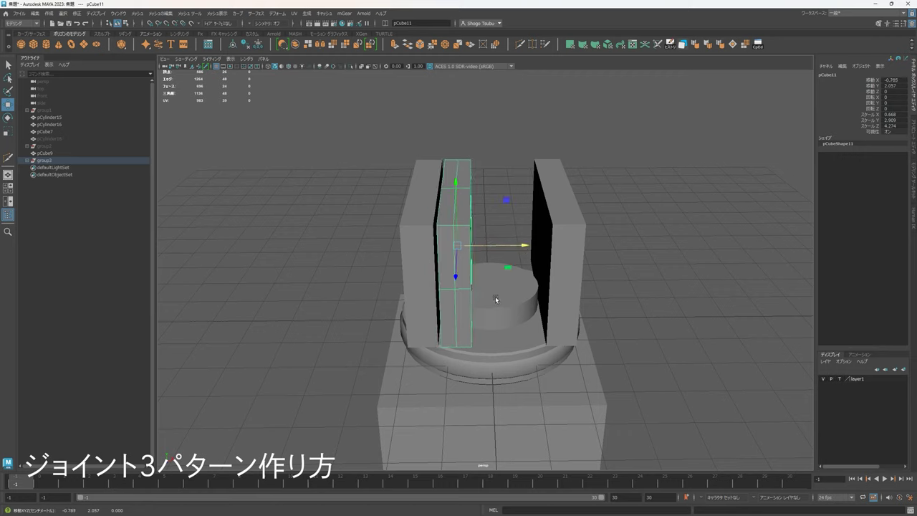
key("x")
middle_click_drag(495, 298, 514, 285)
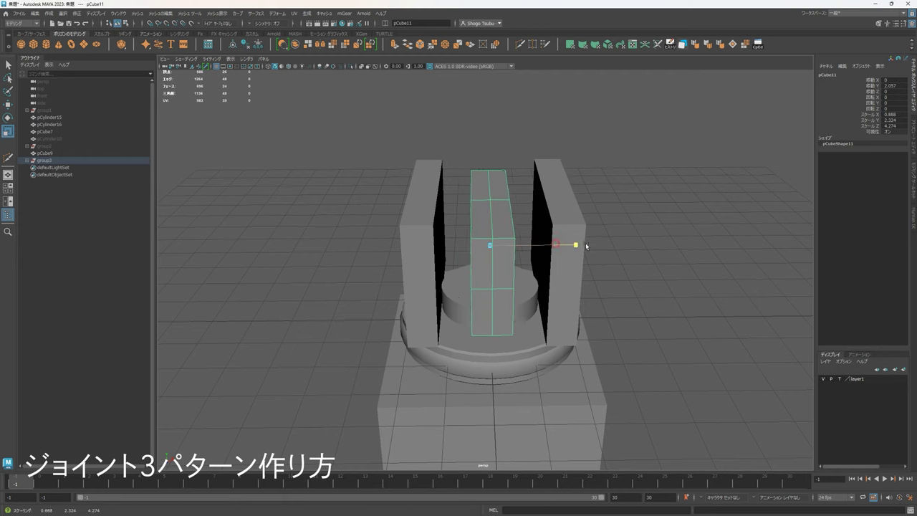
left_click_drag(586, 246, 565, 235)
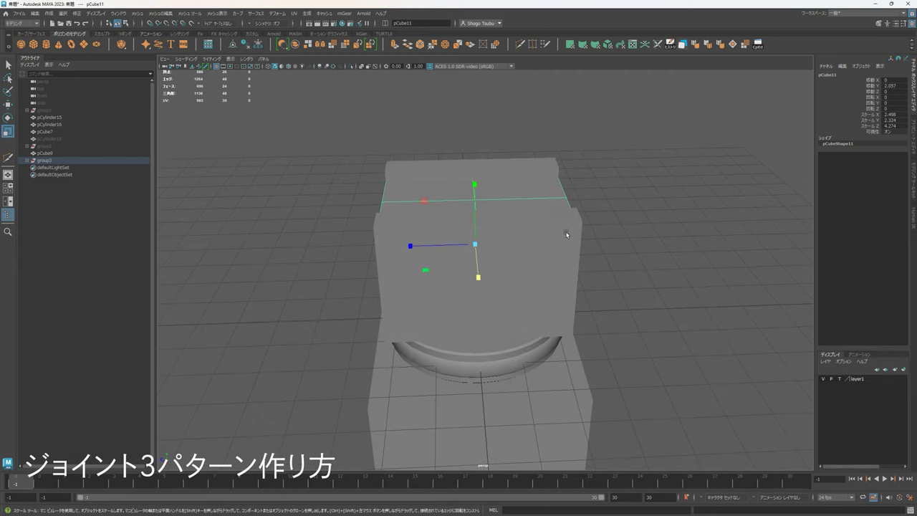
Step: Lengthen all three upper blocks to a Z scale of about 6.95 and shift them to about Z -2.828
left_click(422, 272)
left_click_drag(420, 278, 352, 279)
key("w")
left_click_drag(418, 284, 529, 274)
left_click(642, 328)
Step: Create a polygon cylinder, raise it to about Y 0.984, scale it to about 3.683, and rotate it -90 degrees in Z
left_click(45, 45)
scroll(482, 235, "down", 3)
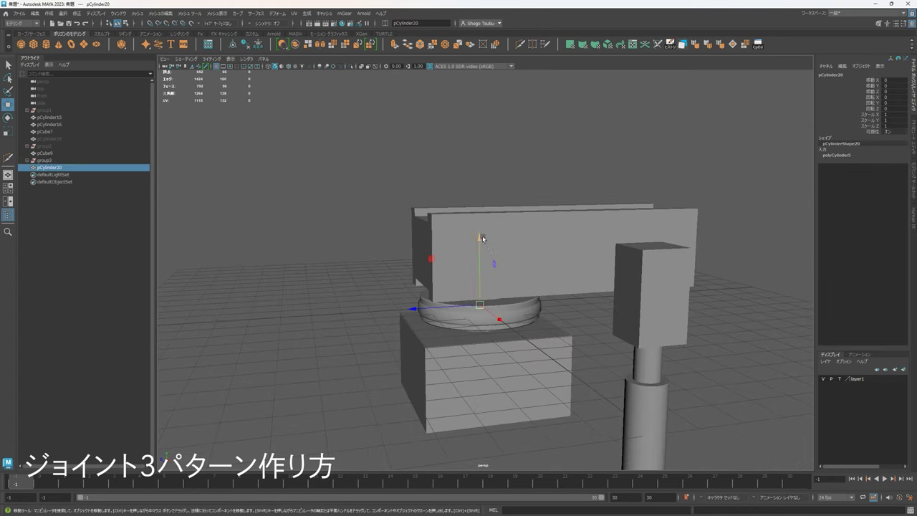
key("e")
left_click_drag(486, 209, 554, 261)
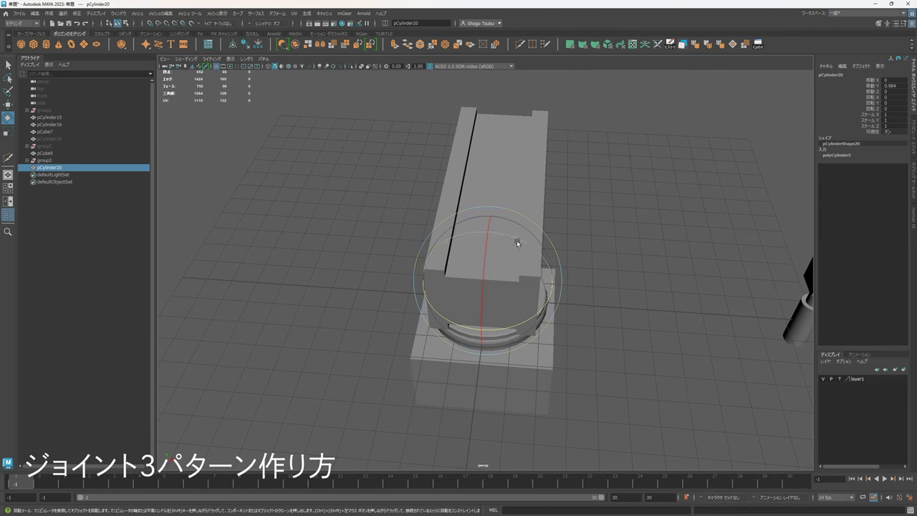
key("r")
left_click_drag(503, 283, 609, 268)
key("e")
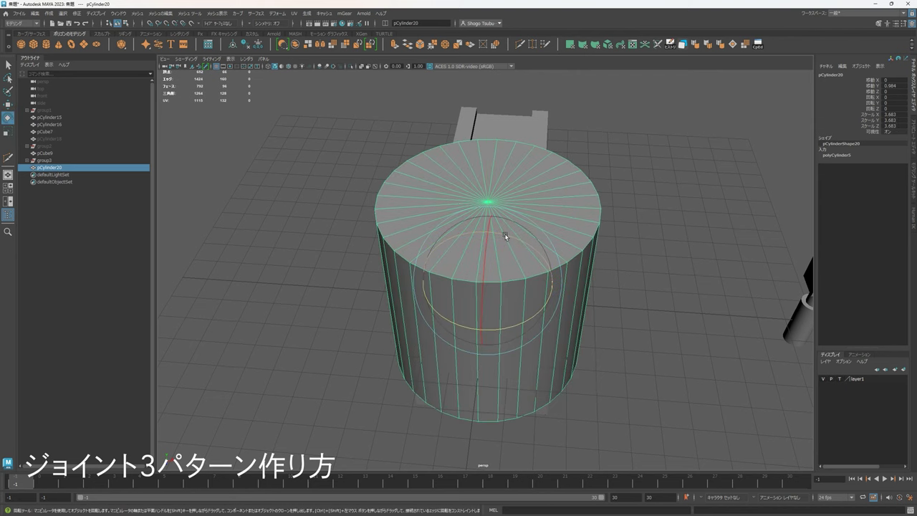
left_click_drag(504, 233, 546, 242)
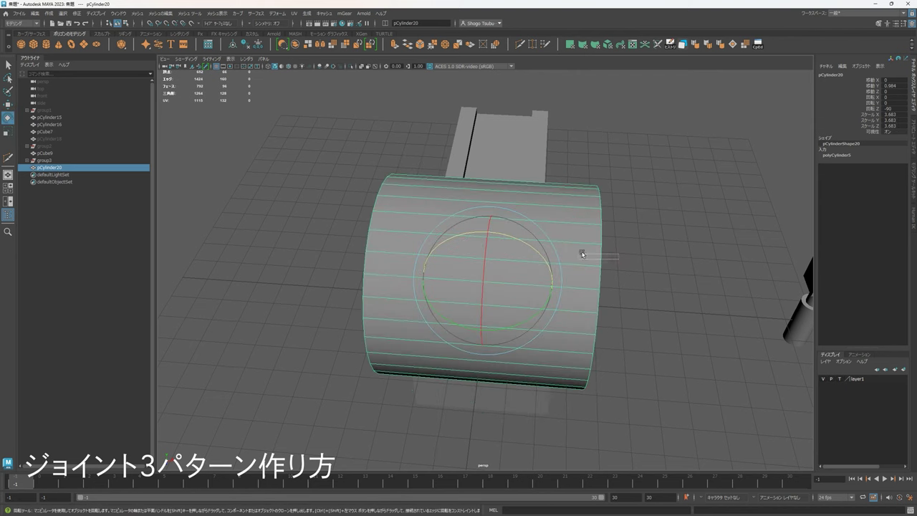
left_click_drag(663, 279, 603, 264, "alt")
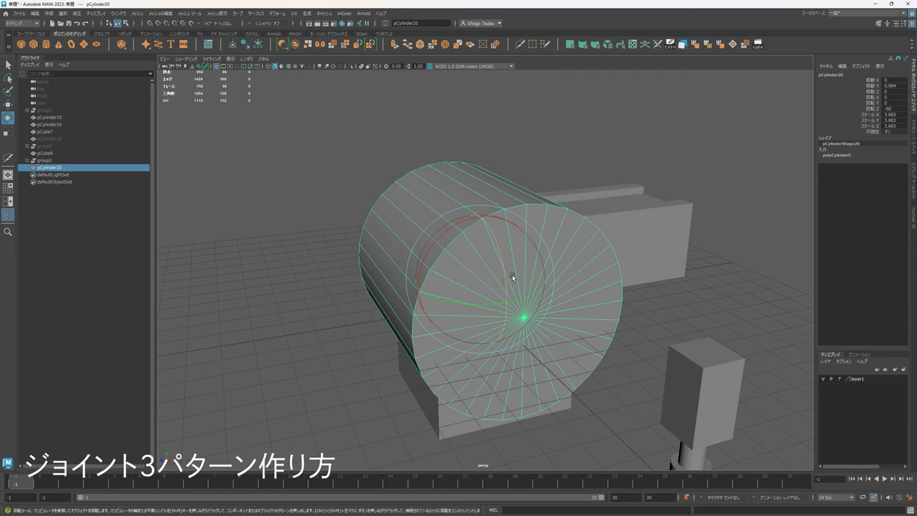
Step: Reduce the horizontal cylinder to 1.044 in X and Z, and raise it to about Y 2.028 through the side plates
key("r")
left_click_drag(436, 331, 502, 322)
key("w")
left_click_drag(480, 227, 507, 227)
left_click_drag(535, 272, 569, 287, "alt")
middle_click_drag(569, 313, 570, 305)
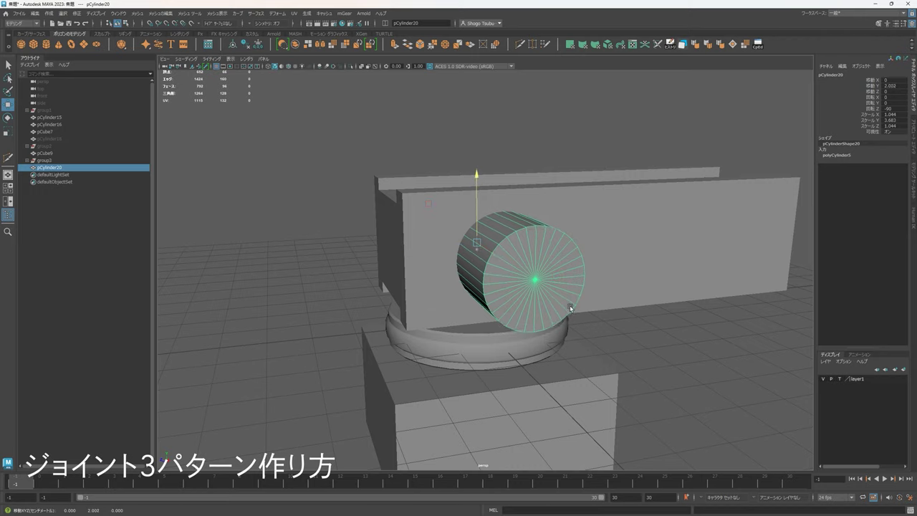
left_click_drag(569, 305, 511, 255, "alt")
Step: Shorten the horizontal cylinder to a Y scale of about 2.203 and turn the wireframe overlay back on
key("r")
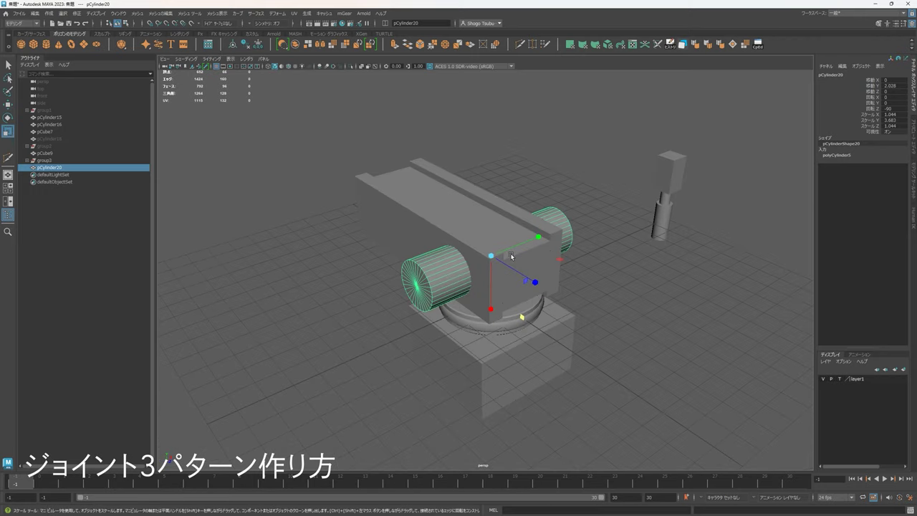
left_click(410, 133)
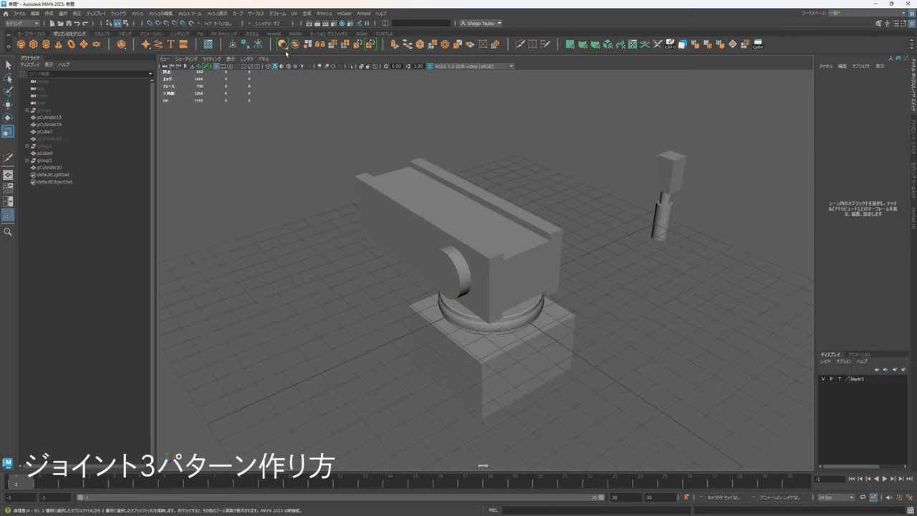
left_click(290, 66)
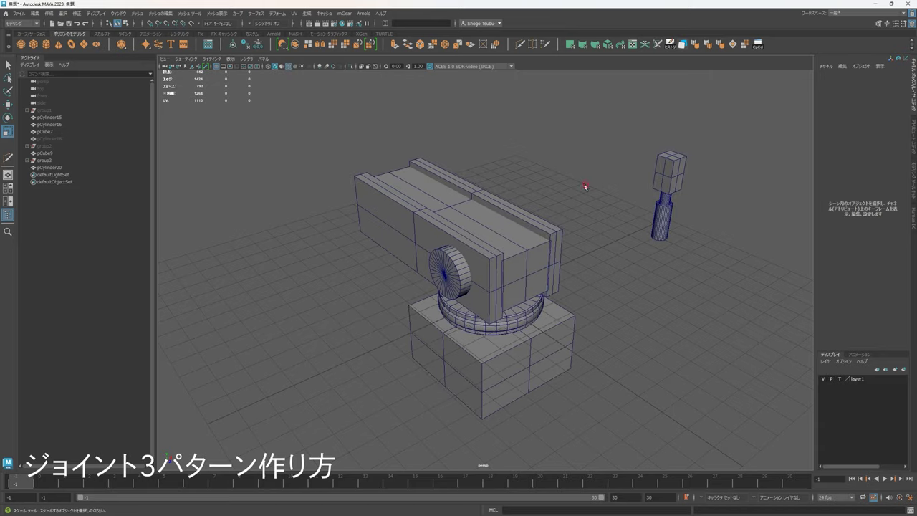
mouse_move(586, 187)
left_mouse_down("alt")
mouse_move(594, 205)
mouse_move(541, 235)
mouse_move(565, 269)
mouse_move(375, 253)
left_mouse_up("alt")
left_click_drag(446, 278, 446, 300, "alt")
scroll(508, 332, "down", 4)
left_click_drag(578, 297, 457, 209, "alt")
scroll(407, 212, "up", 5)
left_click_drag(422, 242, 591, 216, "alt")
left_click(587, 217)
left_click_drag(540, 235, 642, 242)
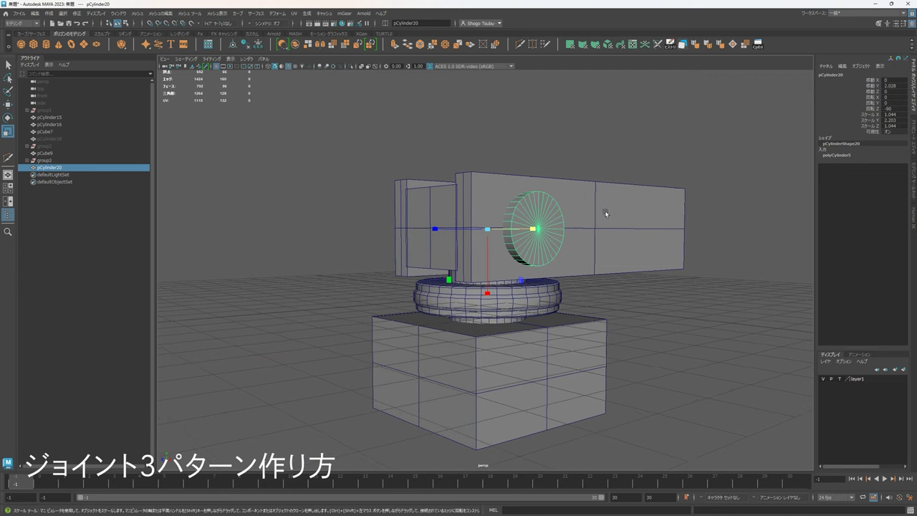
Step: Try rotating group3 about Y and undo the rotation
left_click(44, 160)
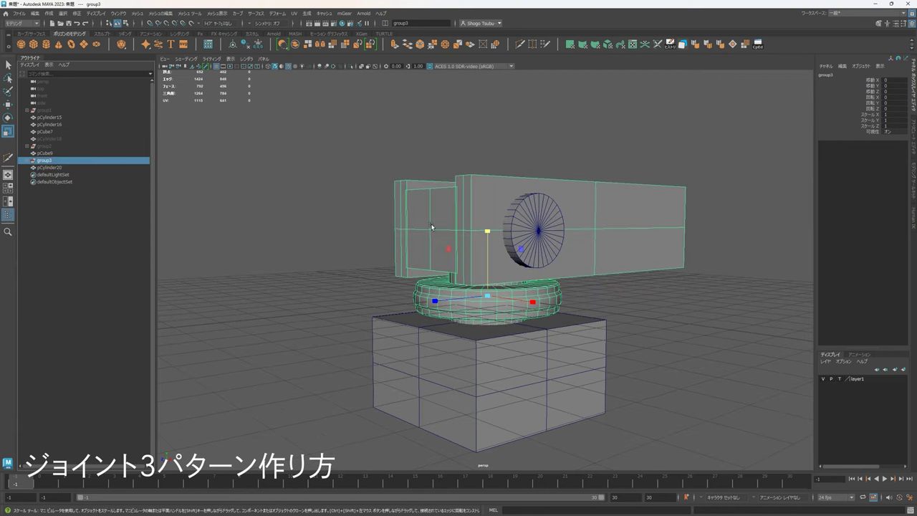
key("e")
left_click_drag(501, 324, 573, 265, "alt")
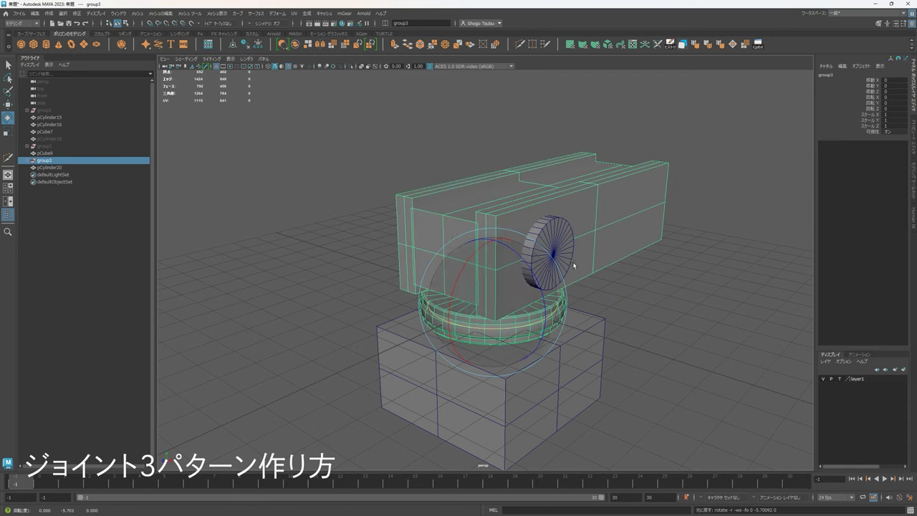
Step: Parent the horizontal pivot cylinder under group3 and select the group
left_click(562, 259)
middle_click_drag(49, 168, 45, 161)
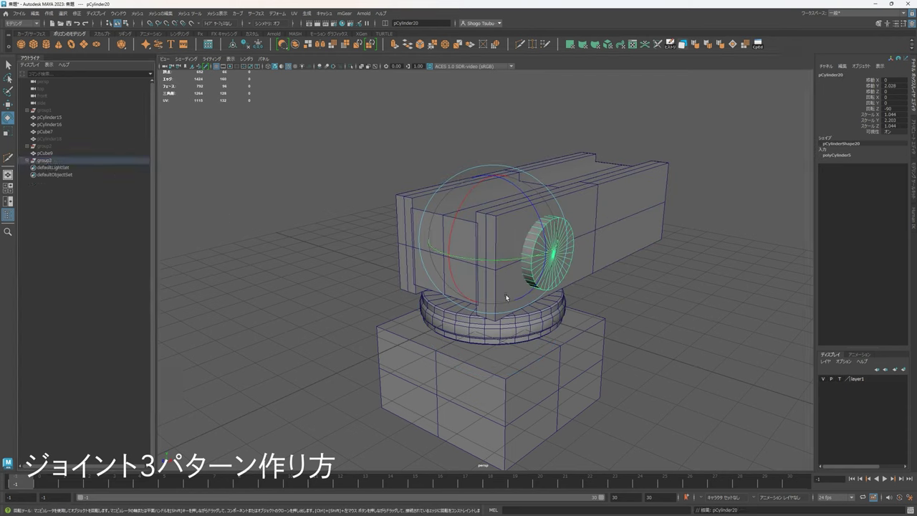
key("Up")
Step: Try rotating group3 to about -37 degrees in Y, undo the rotation, and deselect the group
left_click_drag(523, 323, 492, 203)
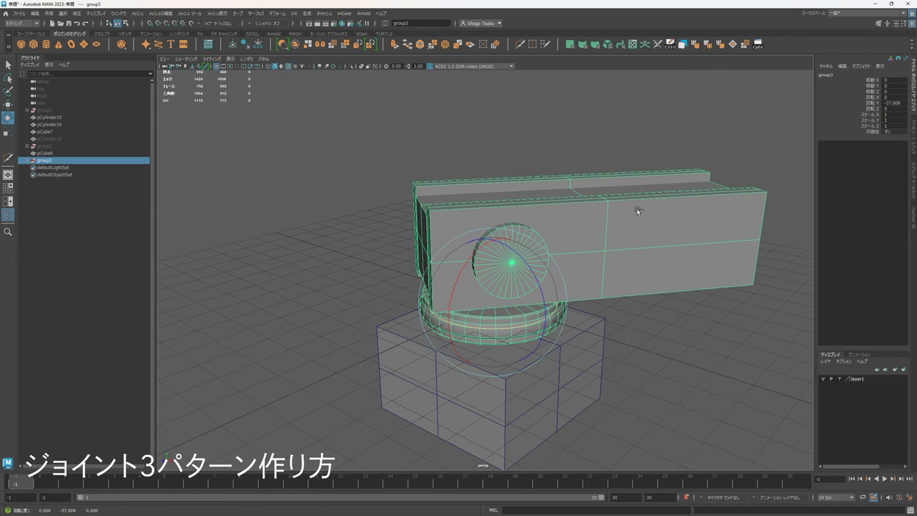
key("ctrl+z")
left_click_drag(696, 282, 663, 264, "alt")
left_click(717, 311)
left_click_drag(716, 311, 689, 342, "alt")
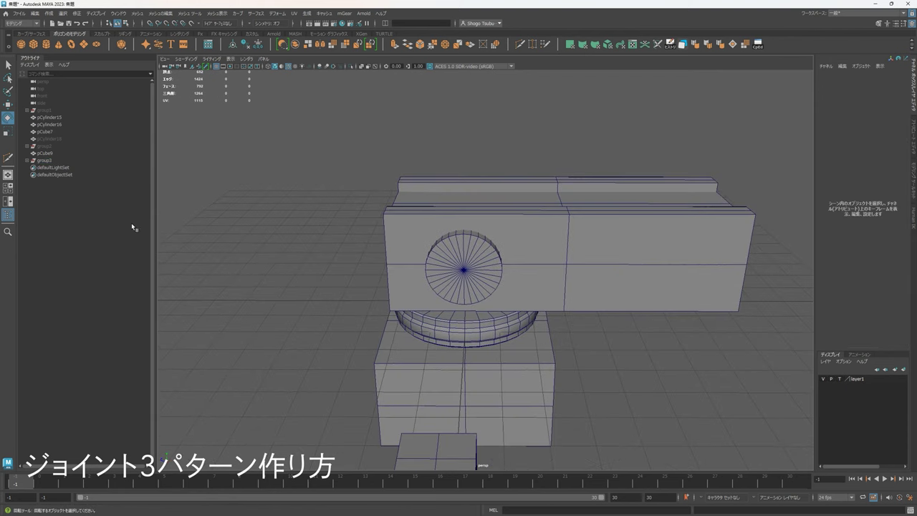
Step: Group the three upper blocks with the pivot cylinder inside group3
left_click(45, 160)
left_click_drag(534, 308, 556, 298, "alt")
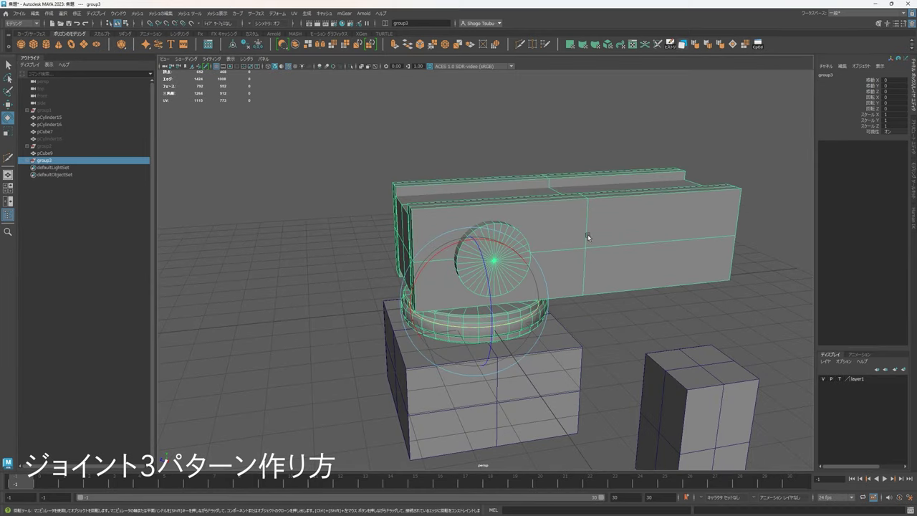
left_click_drag(589, 236, 646, 308, "alt")
left_click(646, 308)
left_click_drag(614, 240, 586, 303)
key("ctrl+g")
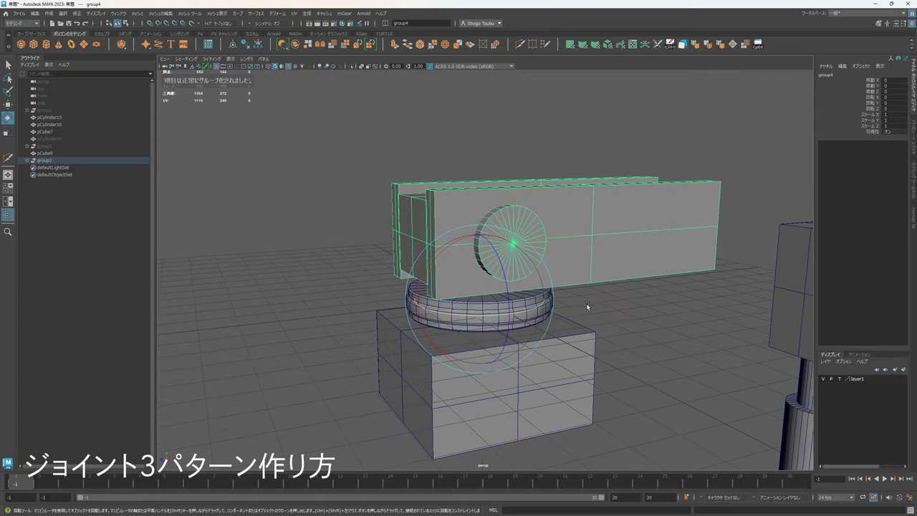
Step: Move the new group's pivot point up to the centre of the horizontal cylinder
key("d")
left_click_drag(479, 233, 525, 233)
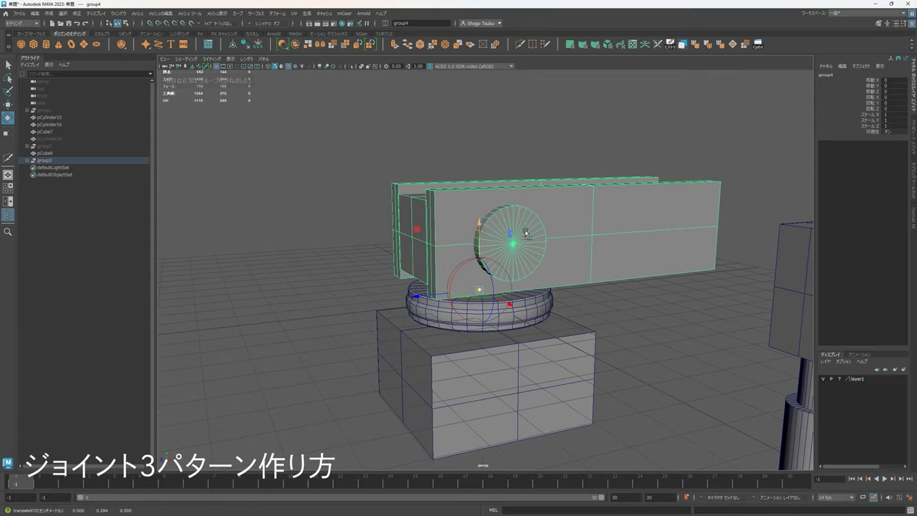
key("r")
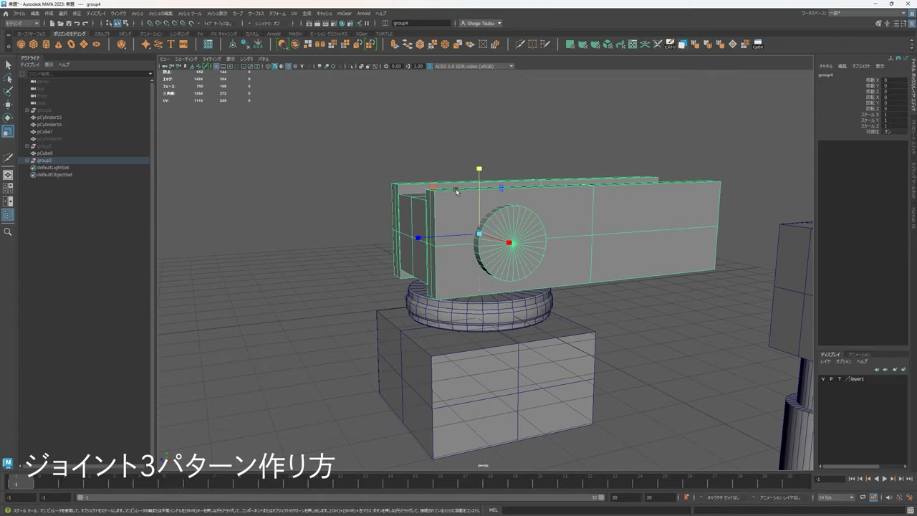
Step: Try rotating the upper arm group around the cylinder's axis and undo the rotation
key("e")
mouse_move(441, 196)
left_mouse_down()
mouse_move(430, 213)
mouse_move(438, 199)
left_mouse_up()
key("ctrl+z")
Step: Slide the three upper blocks along Z to about -3.465 relative to the pivot cylinder
left_click_drag(657, 309, 598, 305, "alt")
left_click_drag(705, 242, 622, 176)
key("w")
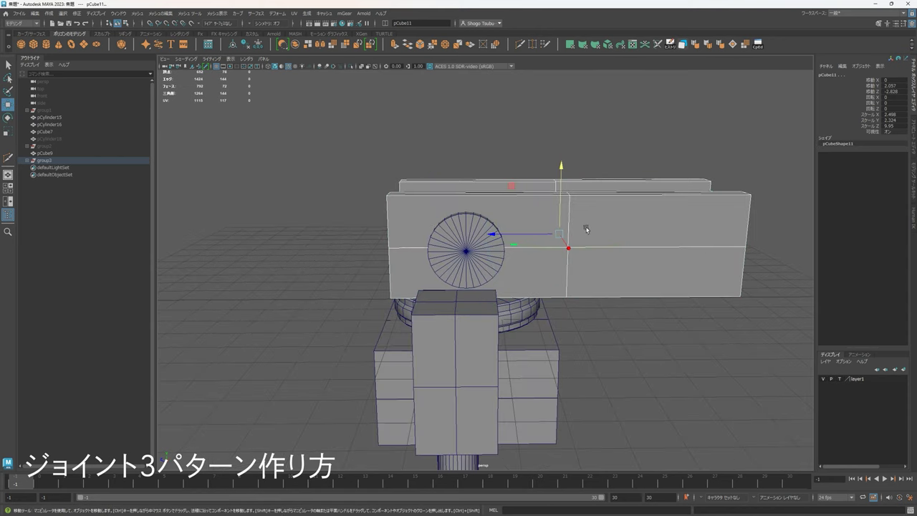
left_click_drag(521, 234, 566, 234)
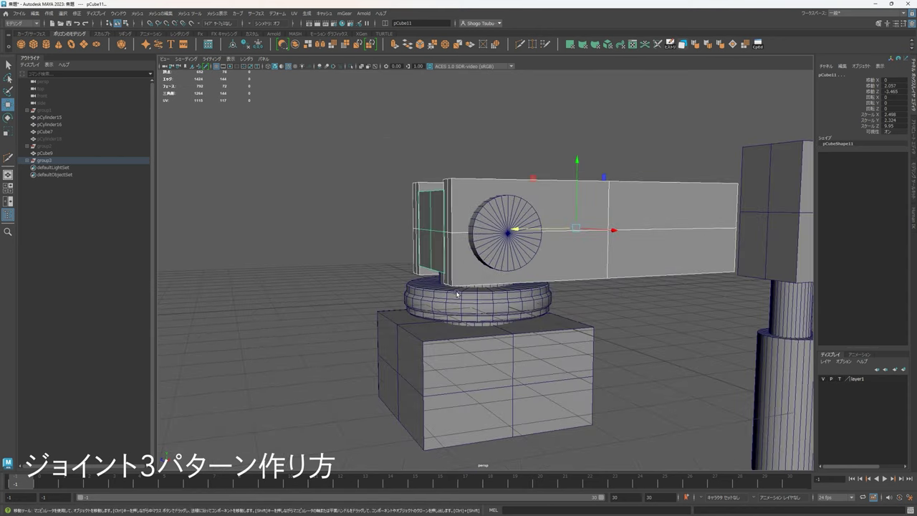
Step: Try tilting the upper arm group (group4) upward around the horizontal cylinder's axis
scroll(441, 285, "up", 4)
left_click_drag(440, 285, 420, 280, "alt")
left_click_drag(399, 260, 413, 262, "alt")
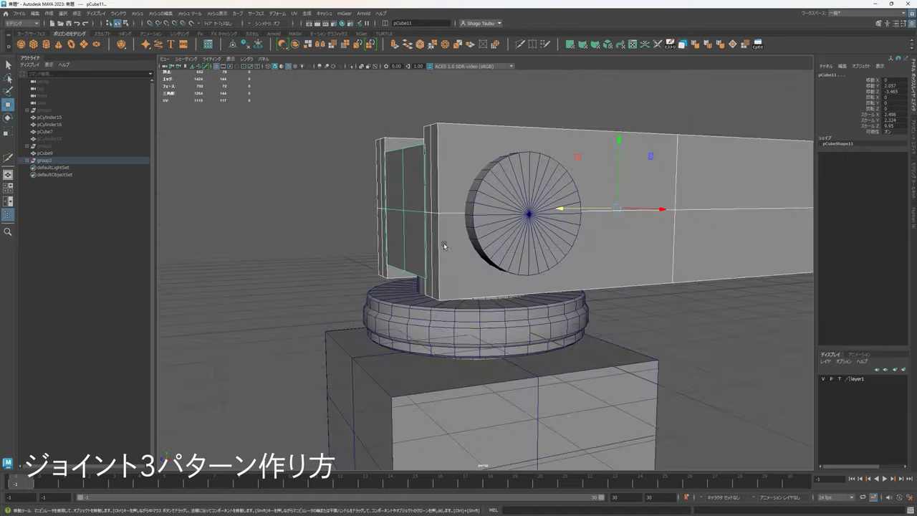
scroll(444, 243, "down", 5)
left_click(28, 162)
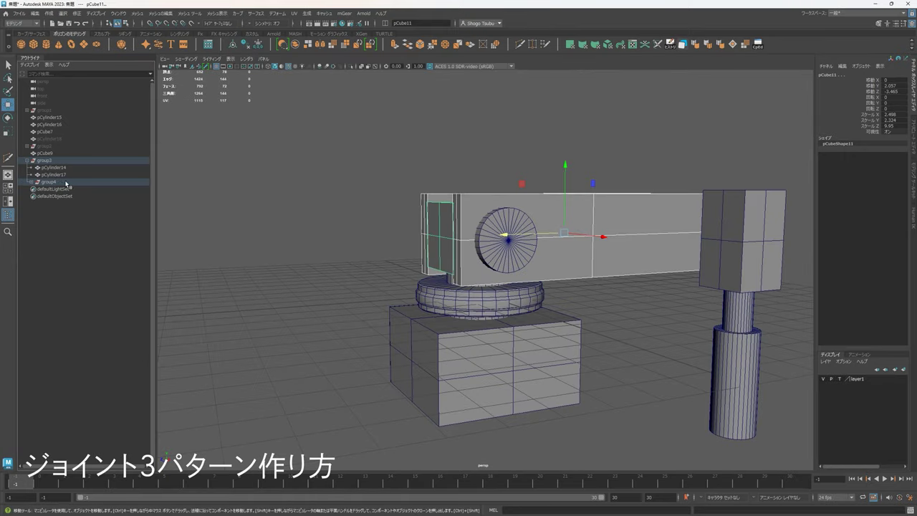
left_click(50, 182)
key("e")
left_click_drag(440, 184, 427, 230)
Step: Try turning the whole group3 assembly on its base and undo the test rotations of both groups
left_click(48, 163)
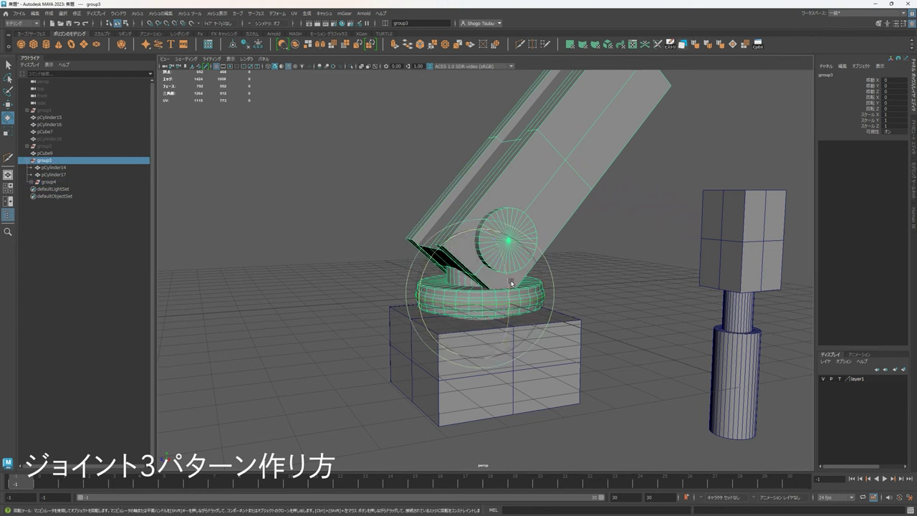
left_click_drag(482, 312, 500, 308, "alt")
left_click_drag(473, 301, 497, 280, "alt")
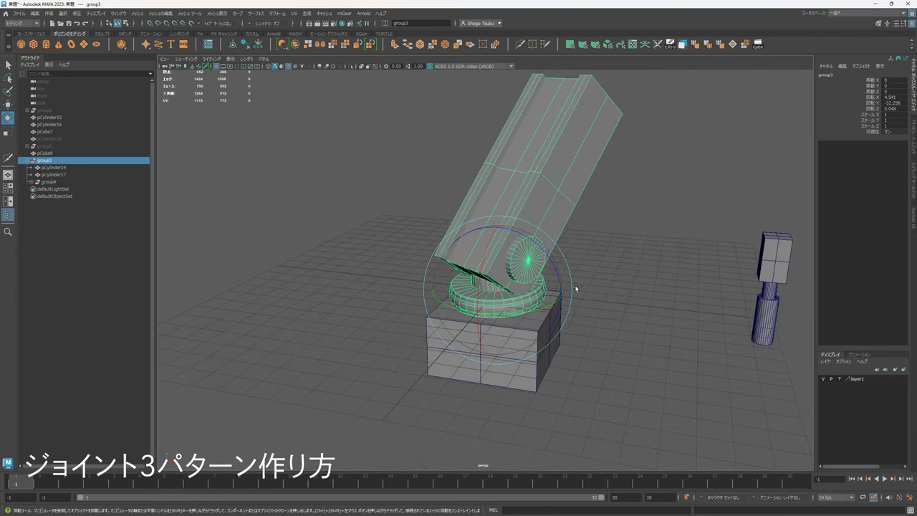
key("ctrl+z")
key("ctrl+z")
key("ctrl+z")
key("ctrl+z")
left_click(662, 260)
Step: Select the edge loop around the outer end of the horizontal pivot cylinder
scroll(647, 260, "up", 4)
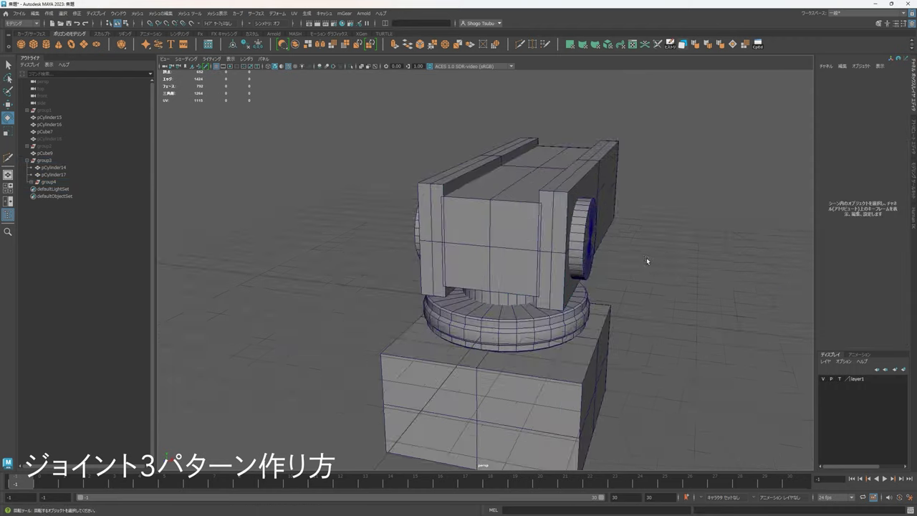
left_click(523, 300)
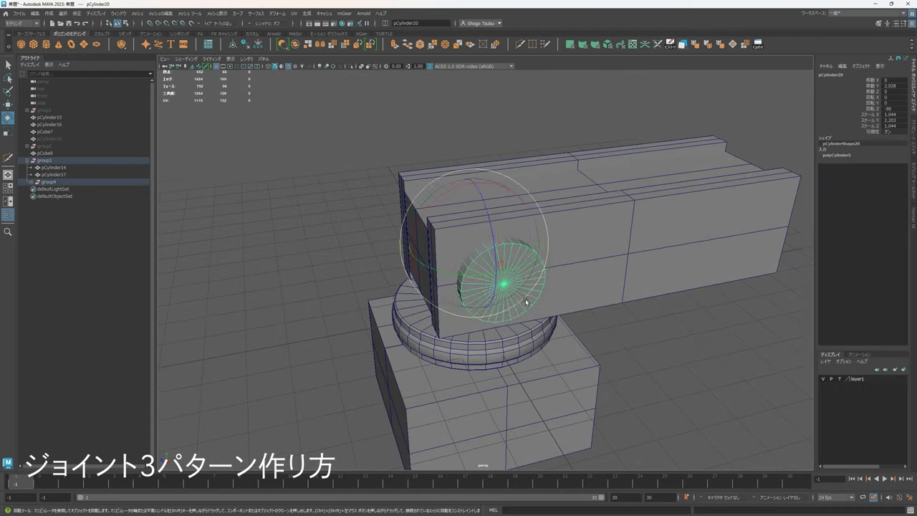
scroll(526, 301, "up", 3)
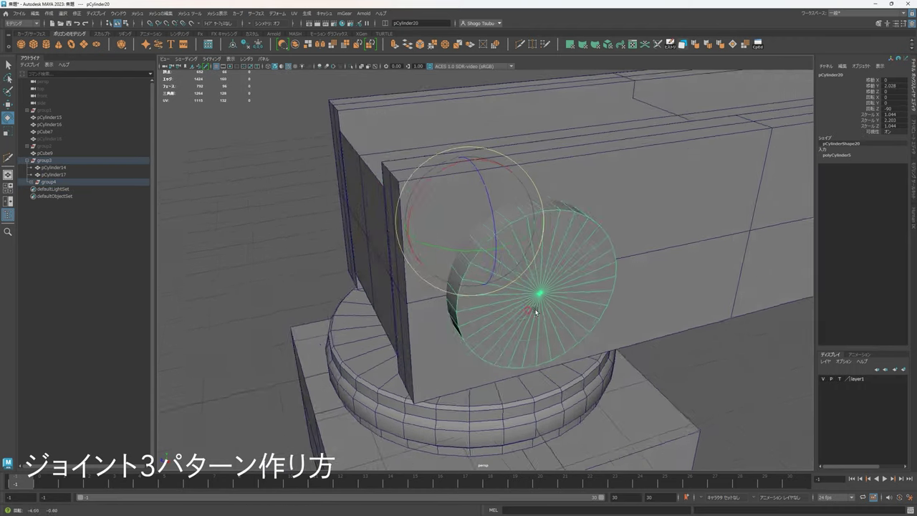
left_click_drag(535, 312, 622, 263, "alt")
key("q")
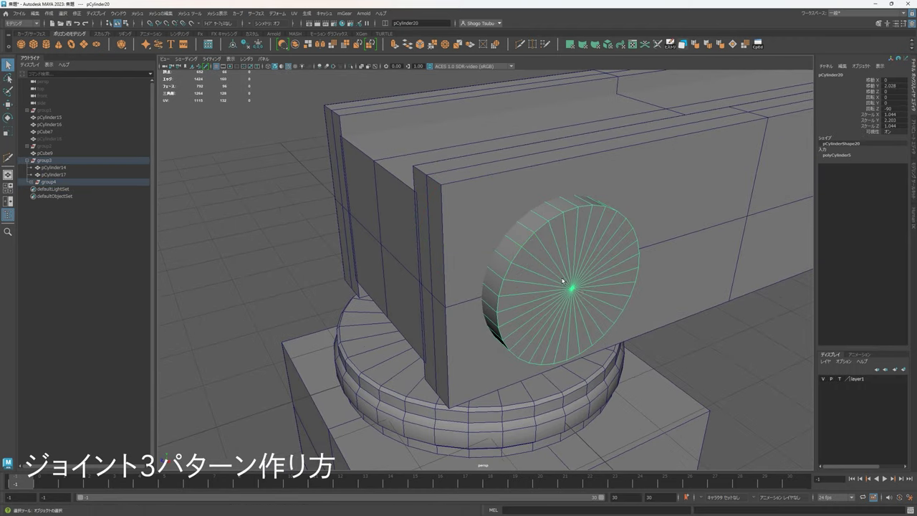
left_click_drag(562, 279, 528, 288, "alt")
right_click_drag(527, 288, 528, 267)
left_click_drag(535, 249, 506, 282, "alt")
double_click(508, 217)
left_click_drag(500, 315, 472, 276, "alt")
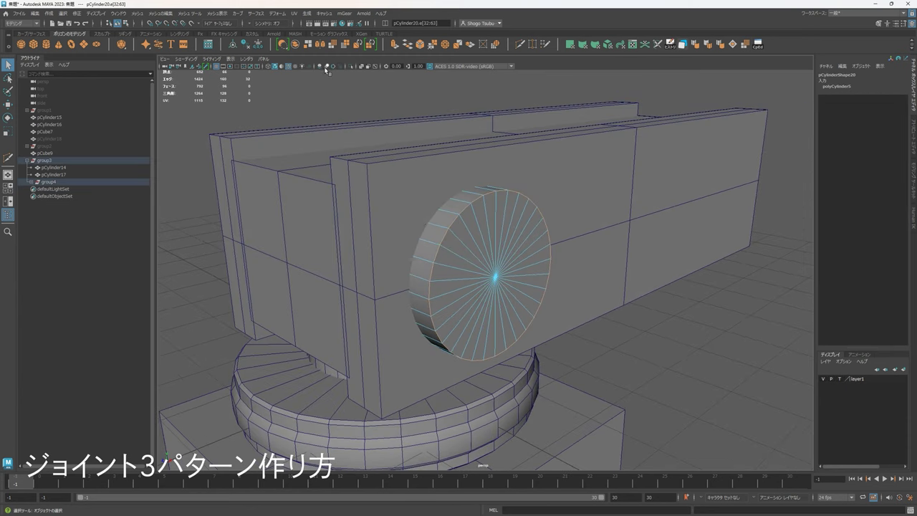
Step: Try bevelling the cylinder's end edge loop with a width of 0.2 and 3 segments
double_click(408, 45)
left_click(211, 88)
double_click(420, 45)
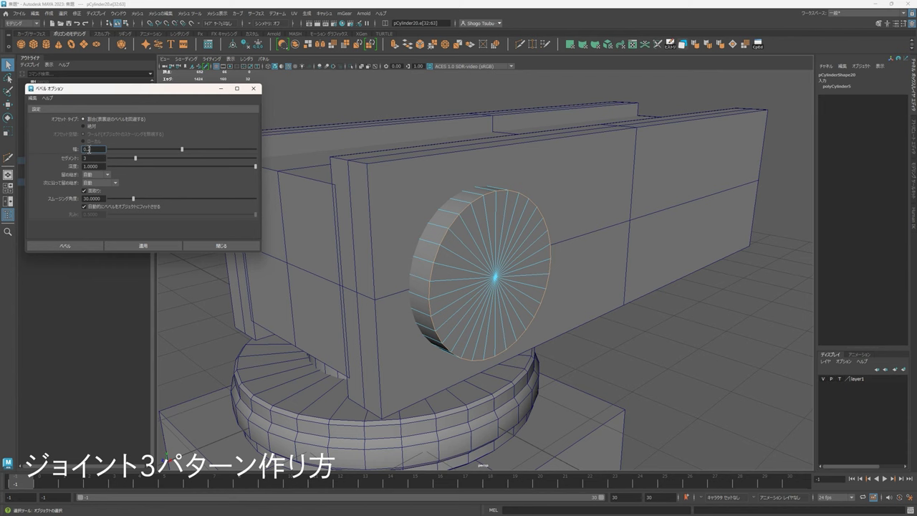
left_click(145, 246)
right_click_drag(458, 222, 498, 212)
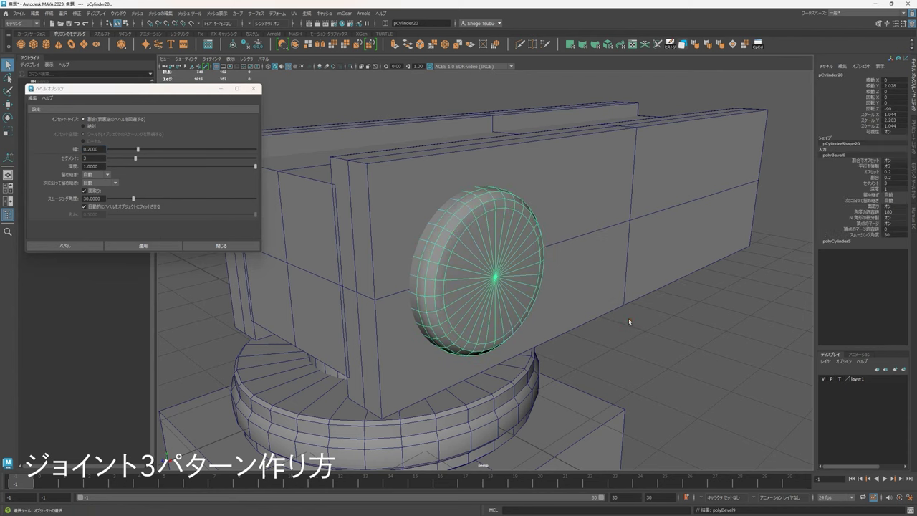
left_click(628, 319)
Step: Check the rounded rim up close and undo the three-segment bevel
left_click_drag(630, 322, 672, 363, "alt")
middle_click_drag(585, 288, 536, 270, "alt")
scroll(533, 265, "up", 5)
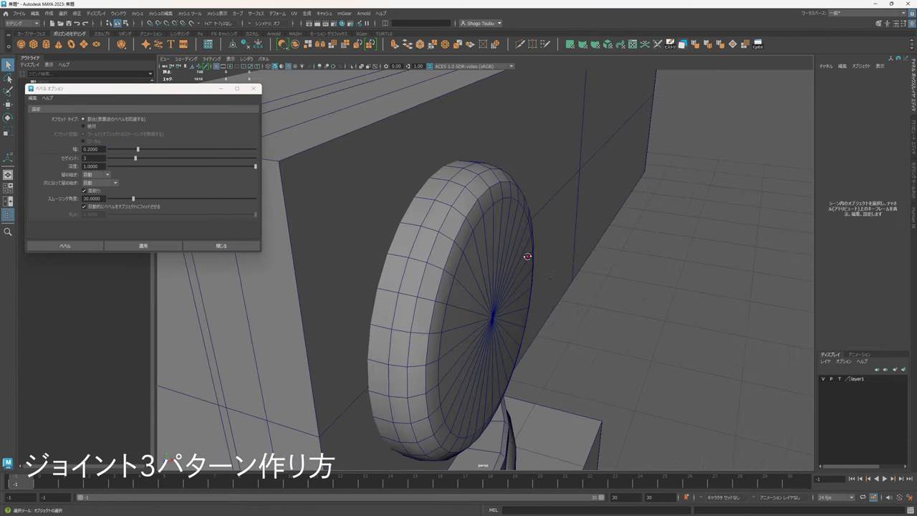
left_click_drag(528, 255, 613, 273, "alt")
middle_click_drag(613, 274, 544, 248, "alt")
left_click_drag(544, 262, 491, 234, "alt")
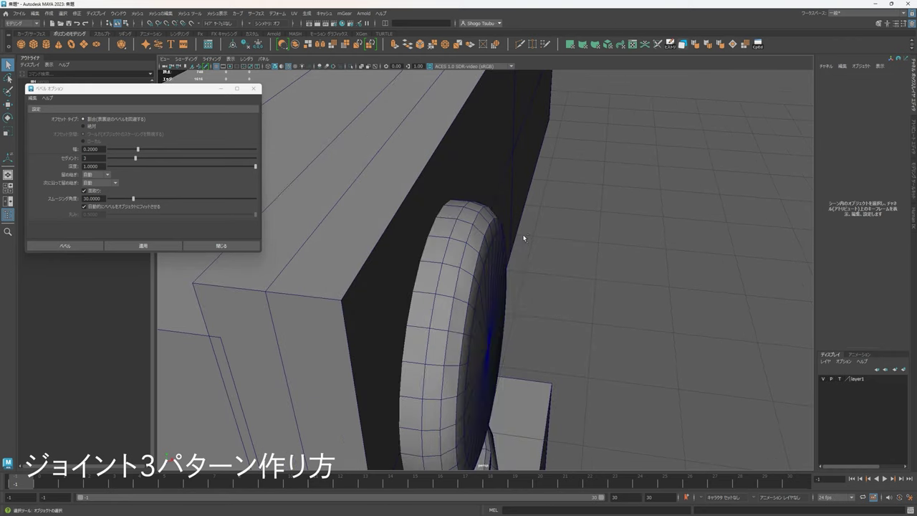
key("ctrl+z")
key("ctrl+z")
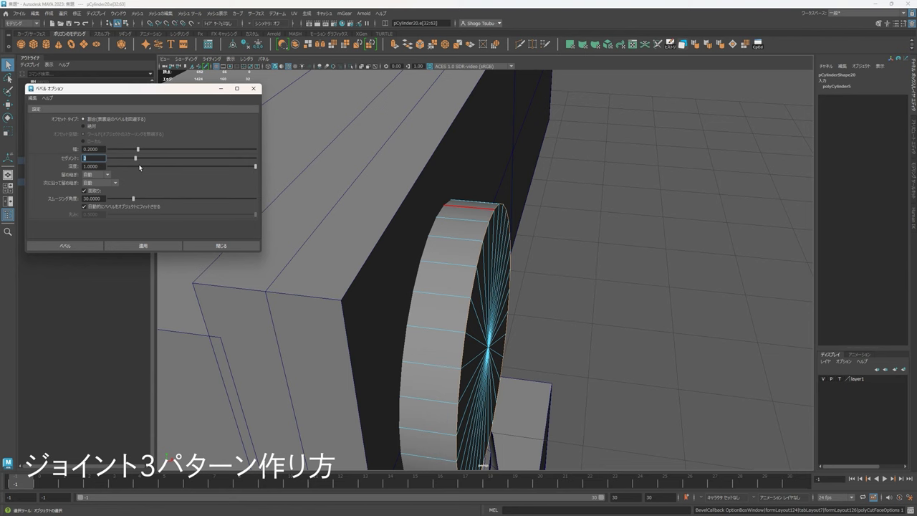
Step: Bevel the cylinder's end edge loop with a width of 0.2 and 6 segments, and close the bevel options
left_click(174, 245)
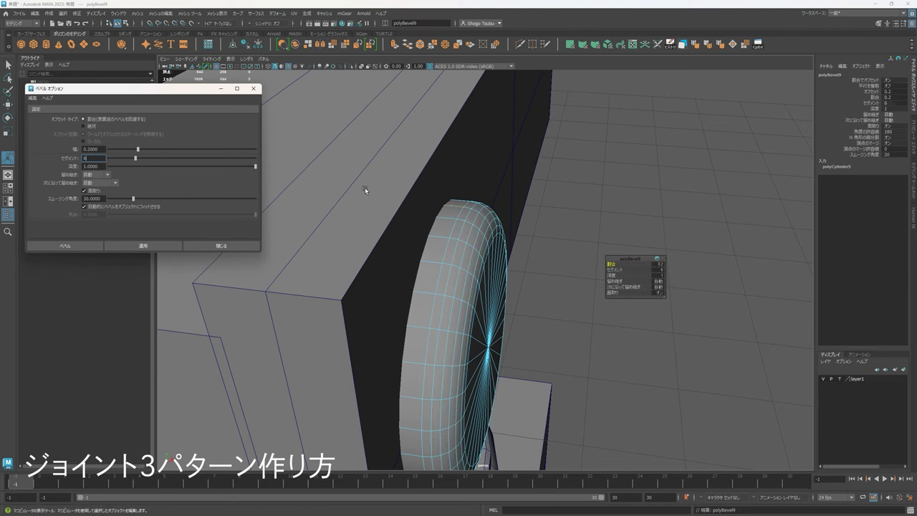
right_click_drag(481, 237, 561, 202)
left_click(575, 174)
left_click_drag(510, 227, 473, 209, "alt")
left_click(492, 256)
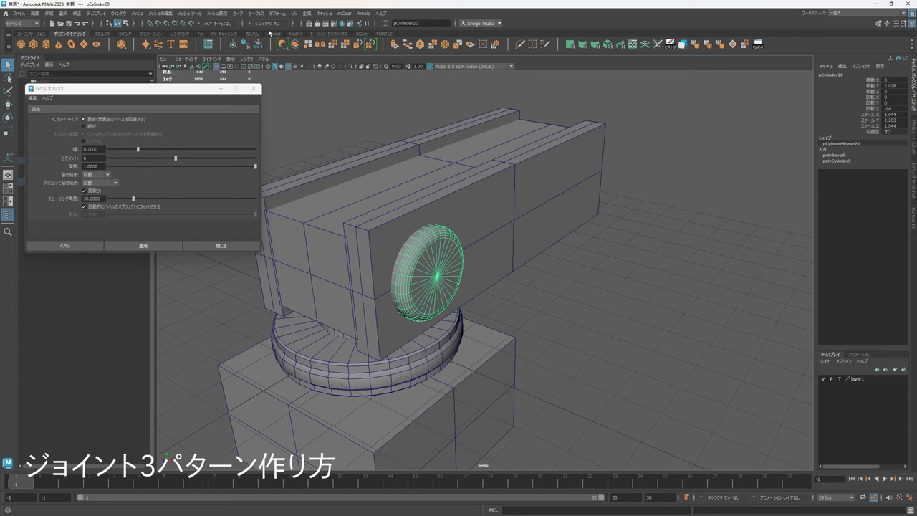
left_click(253, 89)
Step: Turn off the wireframe overlay on the shaded objects in the view
left_click(290, 66)
left_click(621, 274)
scroll(620, 275, "down", 3)
left_click_drag(538, 299, 578, 276, "alt")
scroll(546, 283, "up", 5)
Step: Select the edge loop bordering the flat end cap of the bevelled pivot cylinder
left_click(448, 242)
left_click_drag(510, 271, 456, 274, "alt")
middle_click_drag(456, 274, 496, 288, "alt")
right_click_drag(440, 258, 439, 277)
scroll(478, 269, "up", 4)
left_click_drag(480, 269, 458, 268, "alt")
scroll(458, 268, "up", 3)
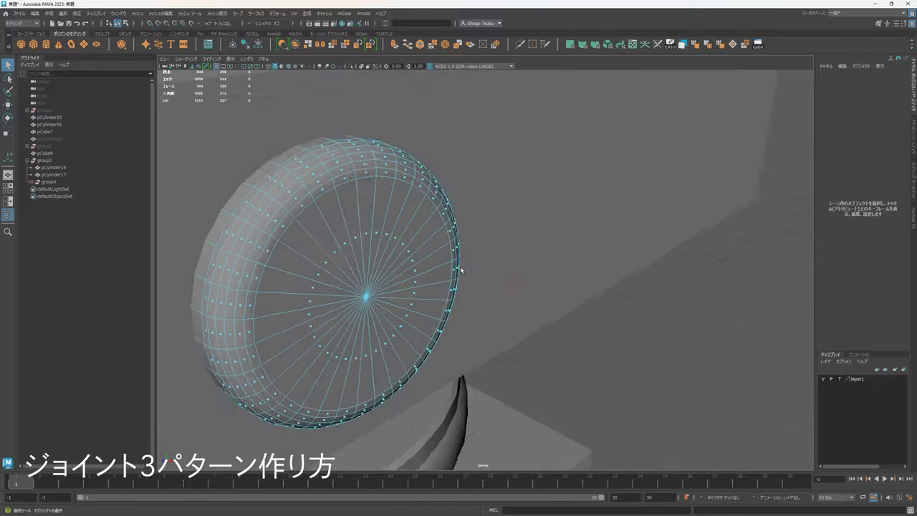
middle_click_drag(458, 268, 494, 250, "alt")
right_click_drag(481, 241, 476, 189)
double_click(471, 193)
Step: Convert the edge loop to a face selection and deselect the ring of bevel faces surrounding the flat cap
left_click_drag(521, 223, 542, 231, "alt")
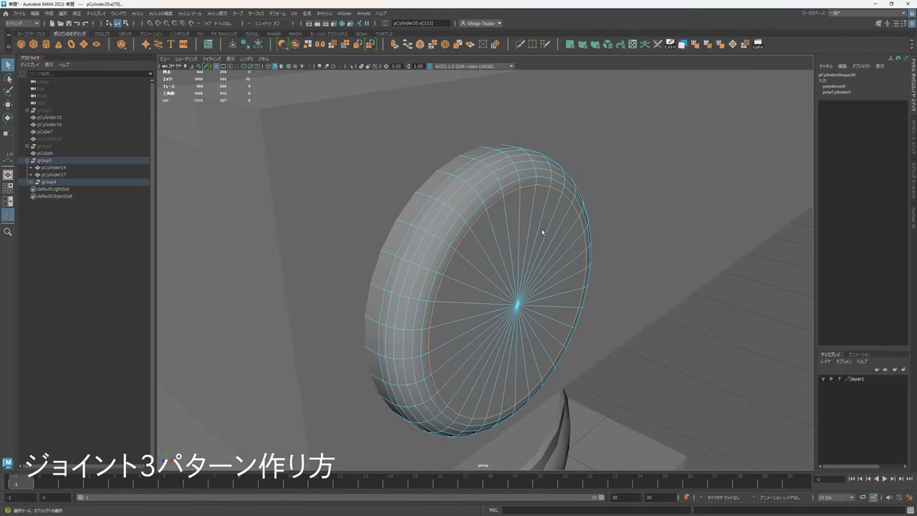
left_click_drag(504, 316, 504, 314, "alt")
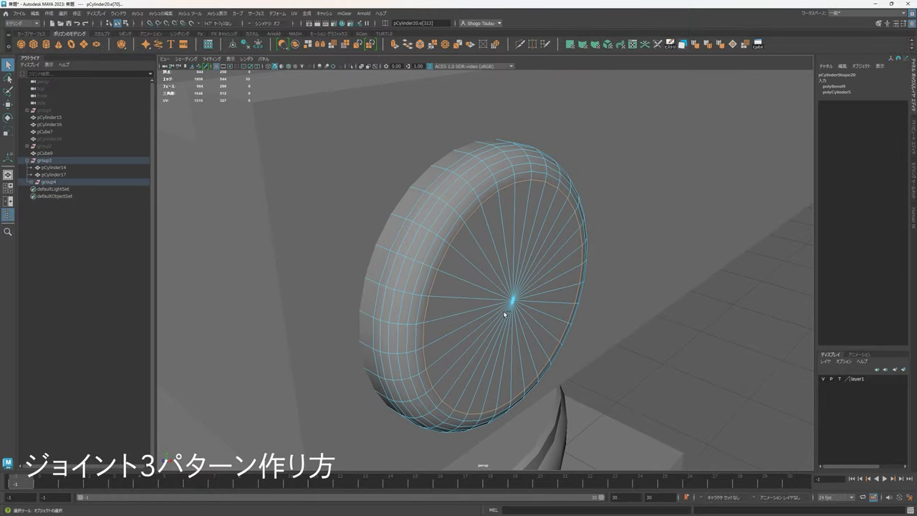
key("ctrl+F11")
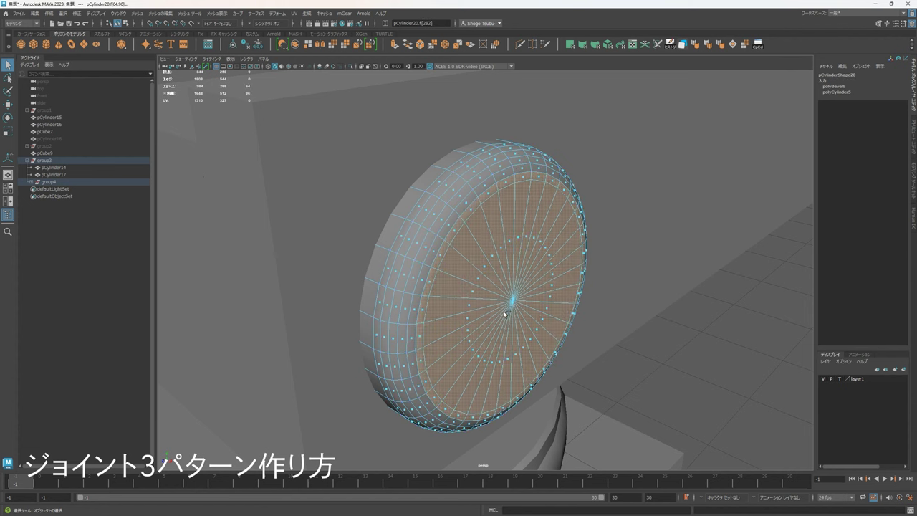
scroll(531, 233, "up", 2)
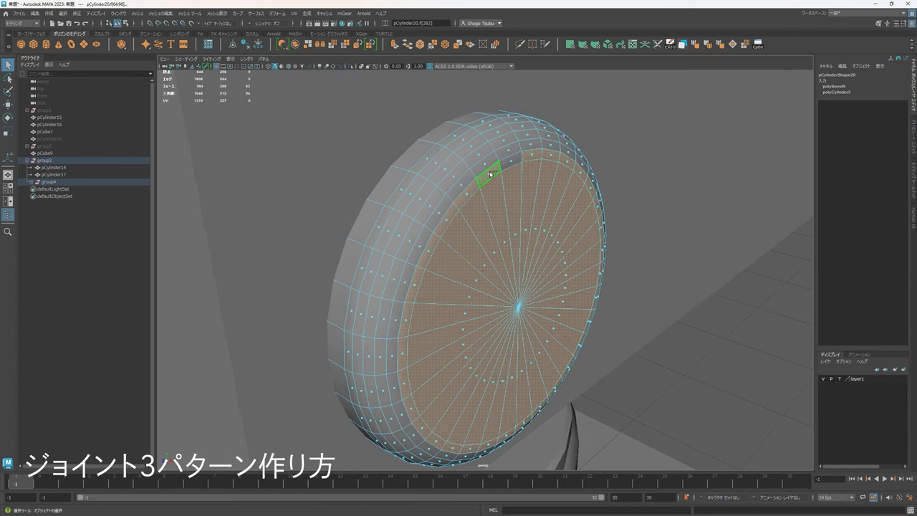
left_click(491, 173, "ctrl")
mouse_move(581, 345)
left_mouse_down("alt")
mouse_move(602, 343)
mouse_move(576, 345)
left_mouse_up("alt")
Step: Extrude the cap faces and scale them inward to form a smaller concentric circle
key("ctrl+e")
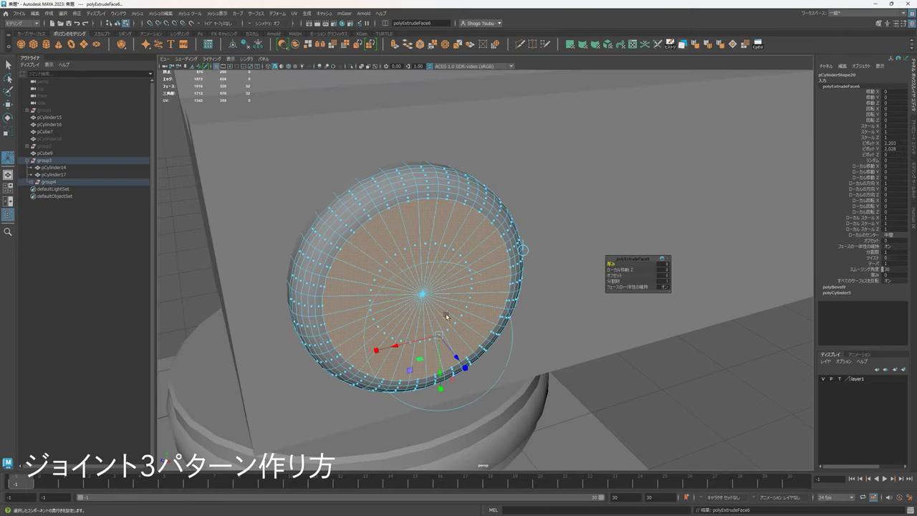
key("r")
left_click_drag(422, 295, 387, 299)
left_click_drag(492, 332, 558, 368, "alt")
Step: Extrude the inner circle again into the cylinder as a recess and shrink its floor slightly
key("ctrl+e")
key("w")
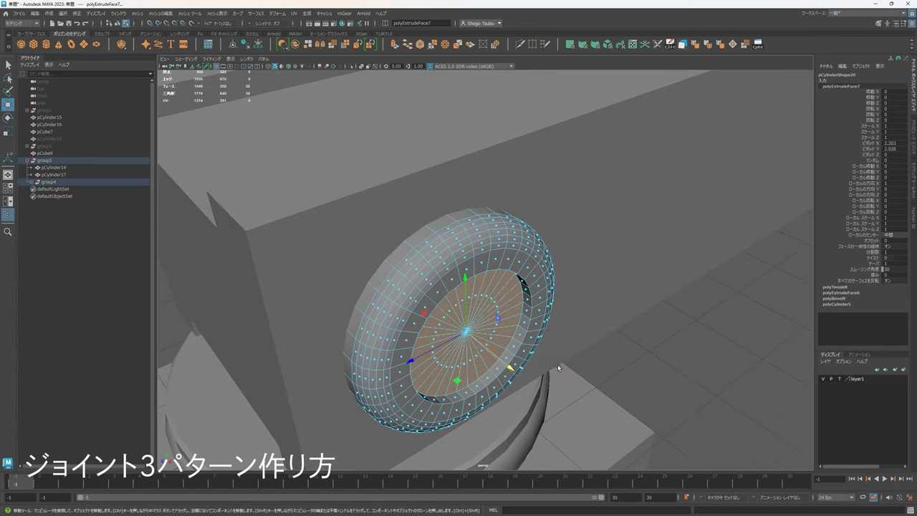
key("r")
left_click_drag(467, 331, 463, 333)
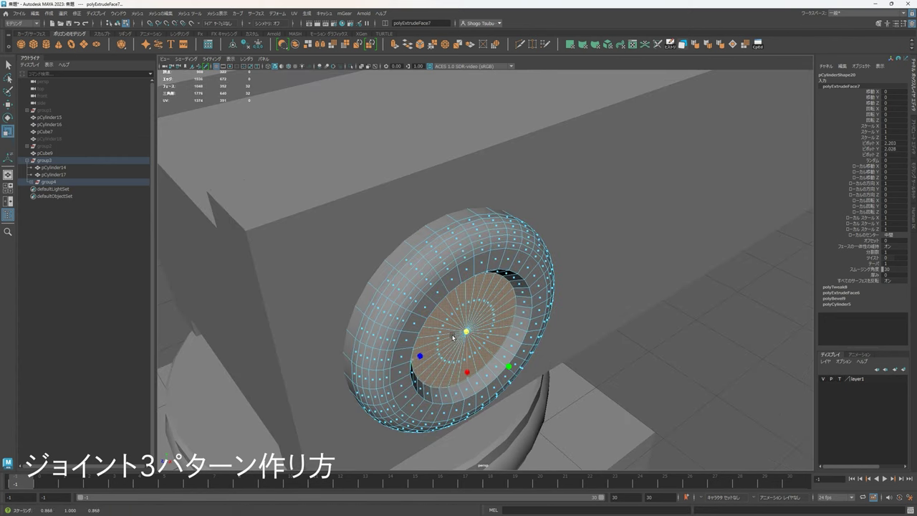
right_click_drag(463, 288, 577, 224)
left_click(702, 361)
scroll(702, 362, "down", 5)
left_click_drag(538, 364, 584, 340, "alt")
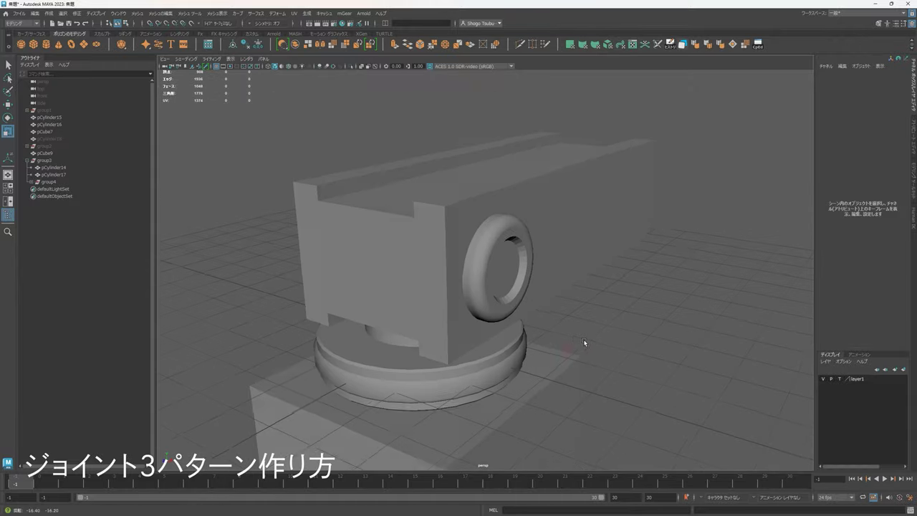
Step: Soften the ring of edges running across the inner wall of the cylinder's recess
scroll(514, 240, "up", 5)
left_click(513, 237)
right_click_drag(529, 205, 530, 176)
left_click(550, 225)
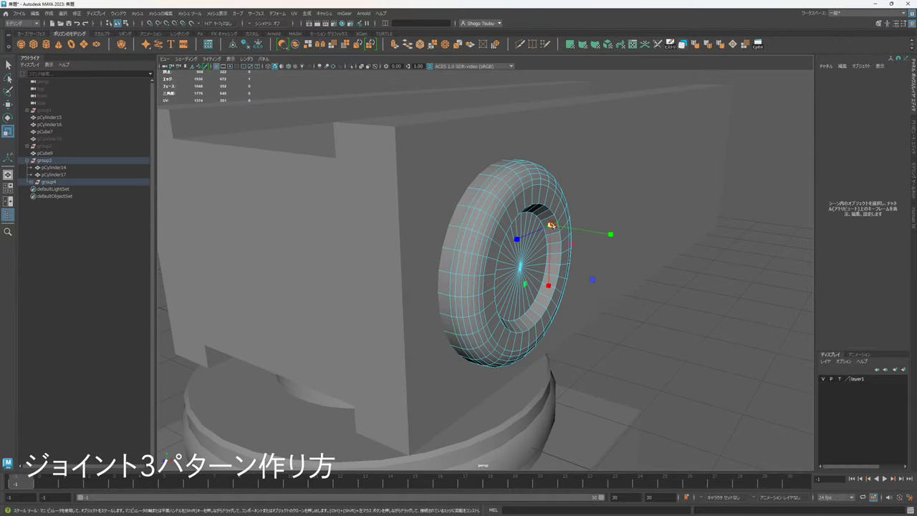
key("q")
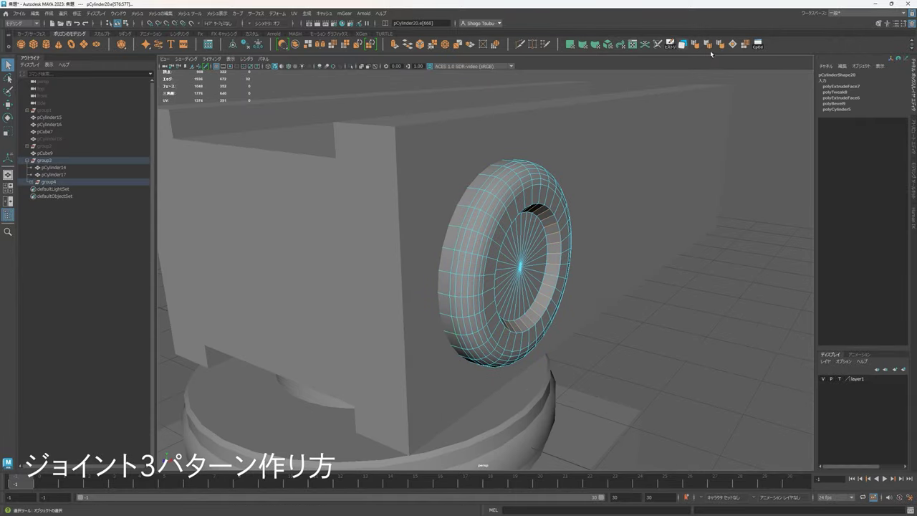
left_click(697, 47)
key("r")
right_click_drag(532, 240, 573, 218)
left_click(717, 299)
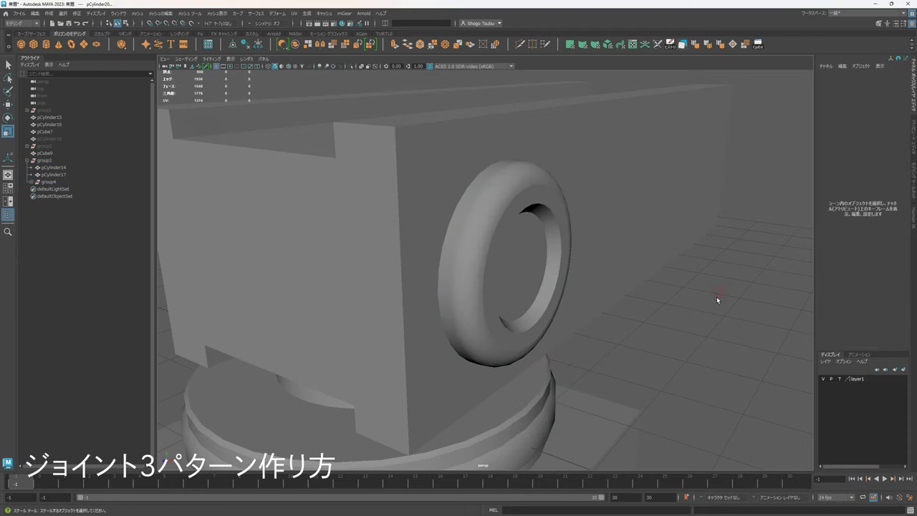
Step: Examine the shape and shading of the recessed pivot cap on the side of the arm
scroll(717, 298, "down", 5)
left_click_drag(623, 316, 528, 264, "alt")
scroll(528, 263, "up", 3)
left_click(528, 261)
left_click(669, 307)
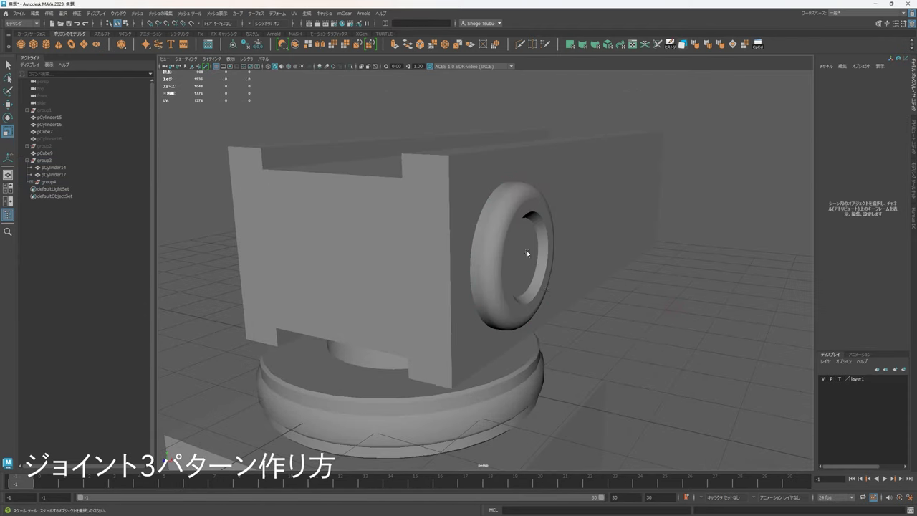
left_click(526, 253)
scroll(459, 275, "up", 5)
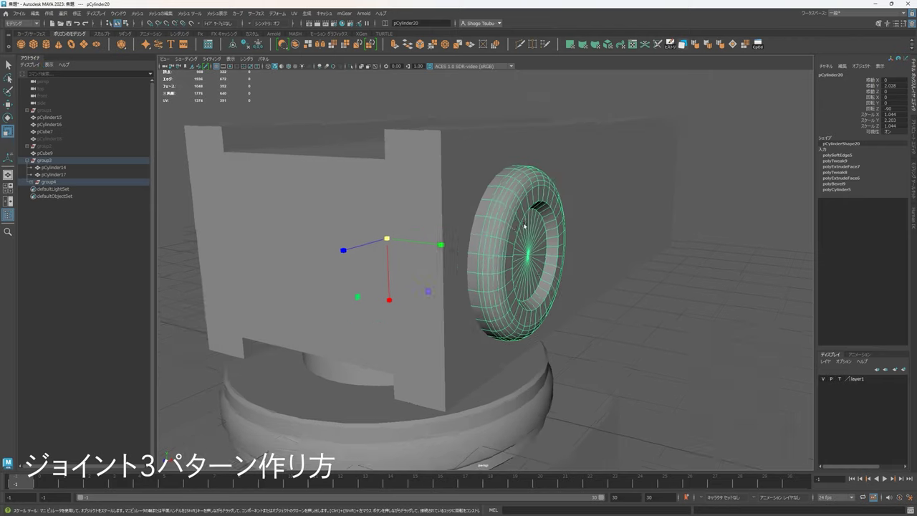
scroll(542, 289, "down", 10)
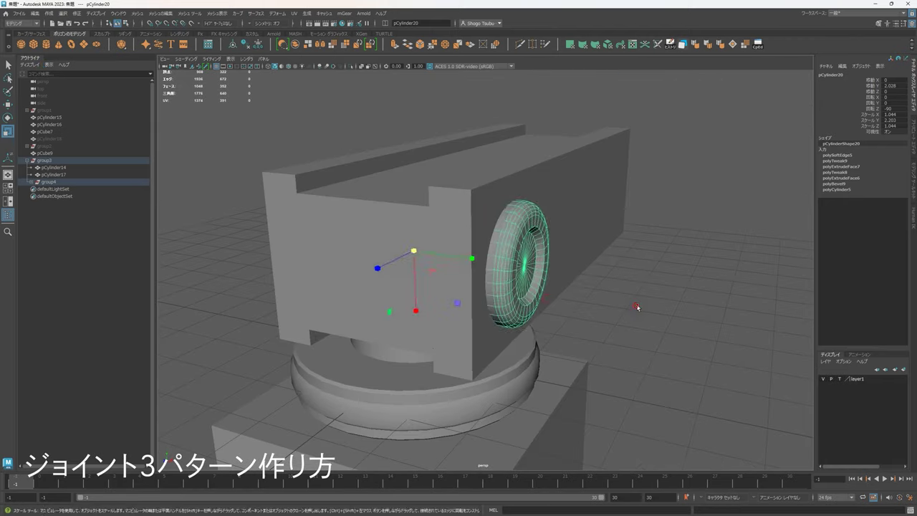
left_click(638, 305)
Step: Duplicate the vertical post cylinder and lay the copy horizontally, raised to Y 1.405 and rotated -90 degrees about Z
left_click(493, 330)
key("e")
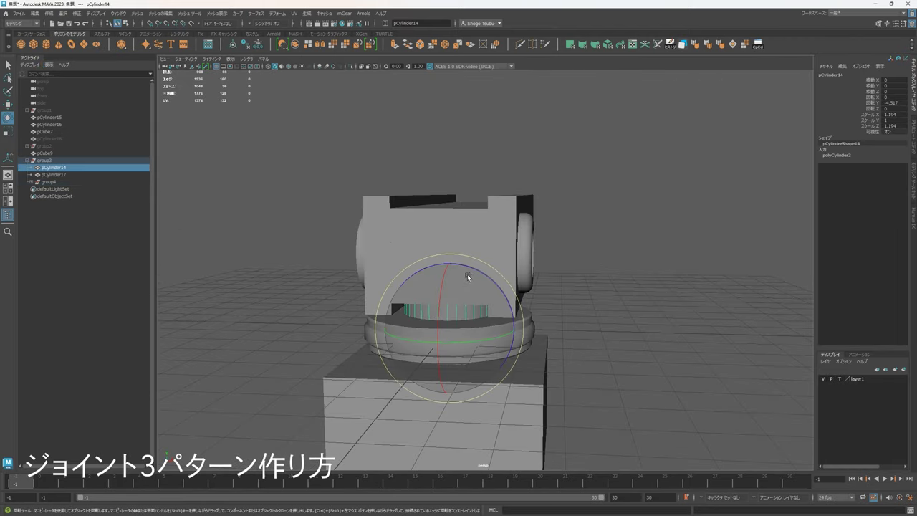
key("ctrl+d")
key("w")
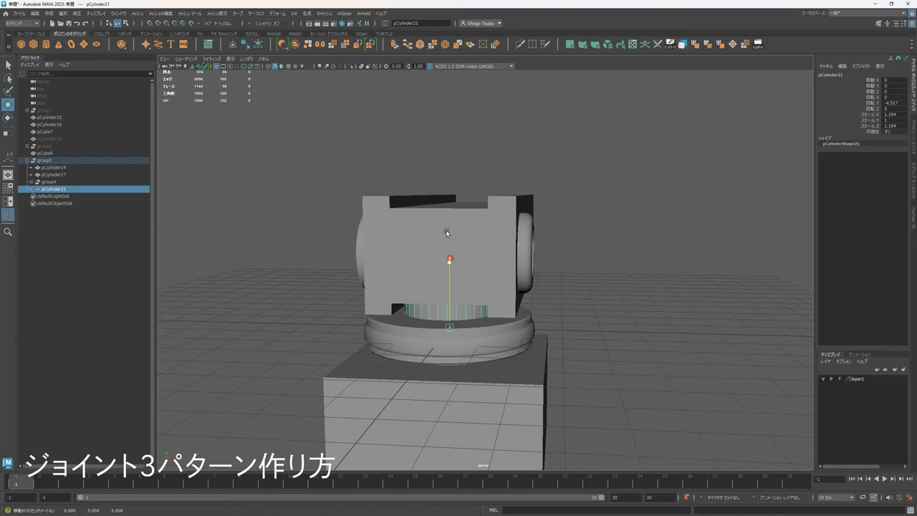
key("e")
left_click_drag(478, 218, 483, 222)
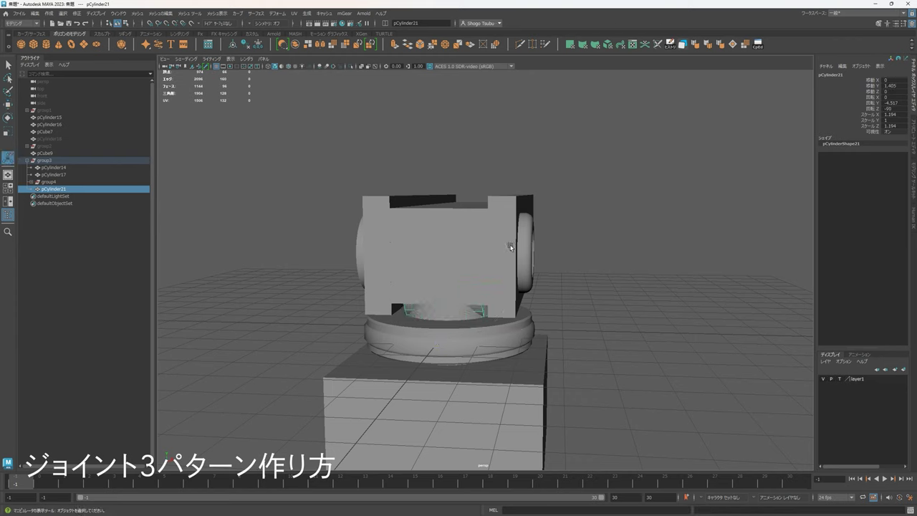
Step: Scale the duplicated cylinder to about 0.491 in X and Z and 2.199 in Y, so it spans the arm's width
key("r")
left_click_drag(516, 289, 591, 289)
left_click_drag(592, 290, 337, 275, "alt")
Step: Snap the thin cylinder up to the pivot's centre at Y 2.028 and widen its X and Z scale to about 0.547
key("w")
scroll(406, 302, "up", 4)
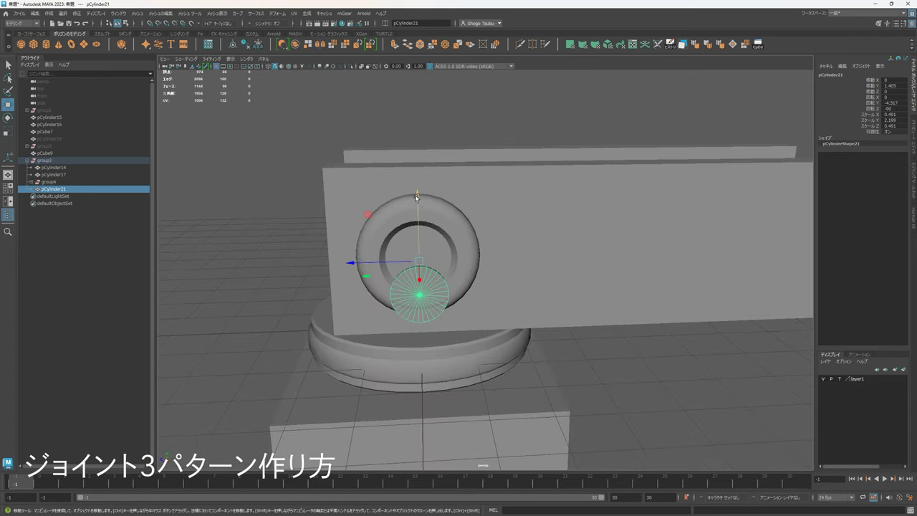
key("v")
left_click_drag(416, 203, 539, 294)
scroll(465, 280, "up", 4)
key("r")
left_click_drag(329, 297, 323, 303)
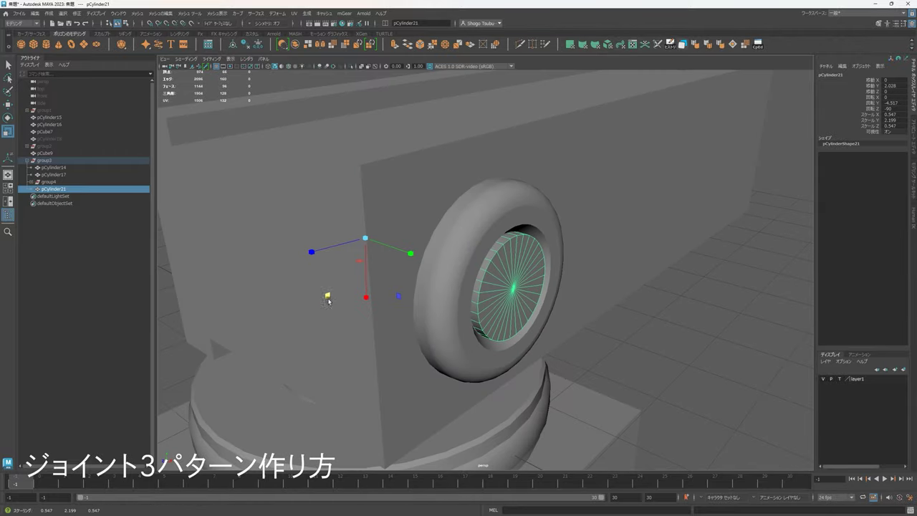
Step: Bevel the outer rim edge loop of the disc inside the side ring, using 1 segment
right_click_drag(531, 278, 538, 255)
scroll(538, 255, "up", 5)
double_click(523, 217)
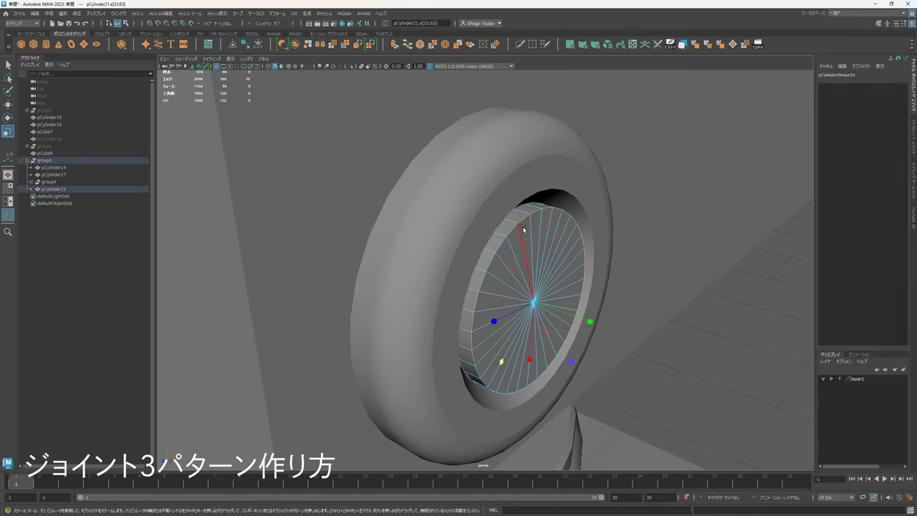
double_click(428, 45)
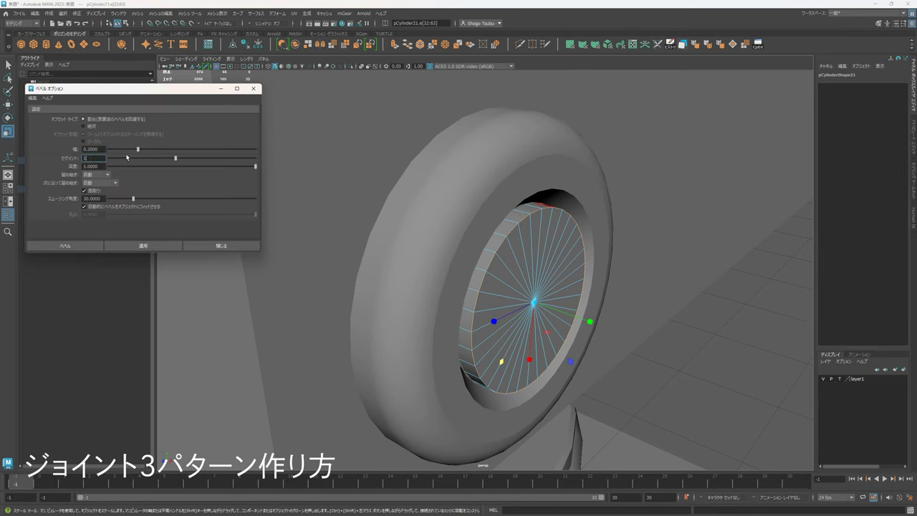
left_click(142, 246)
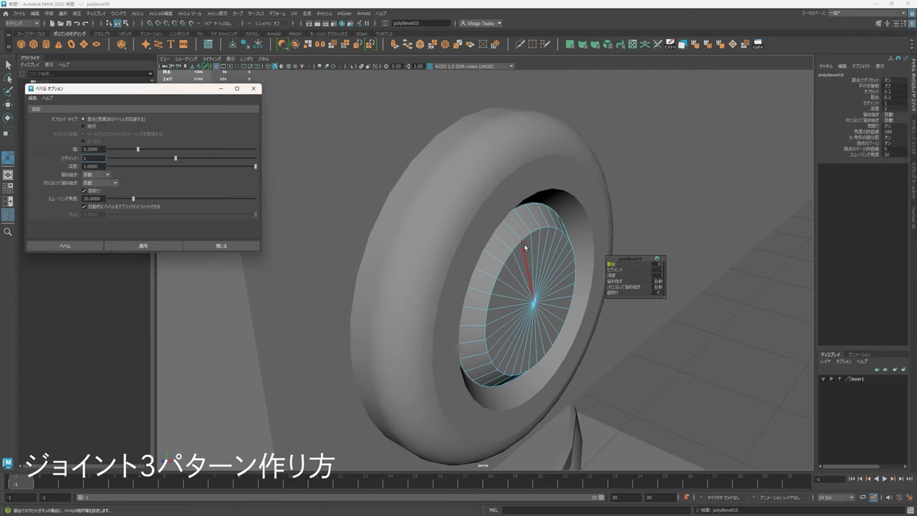
right_click_drag(526, 250, 655, 225)
key("q")
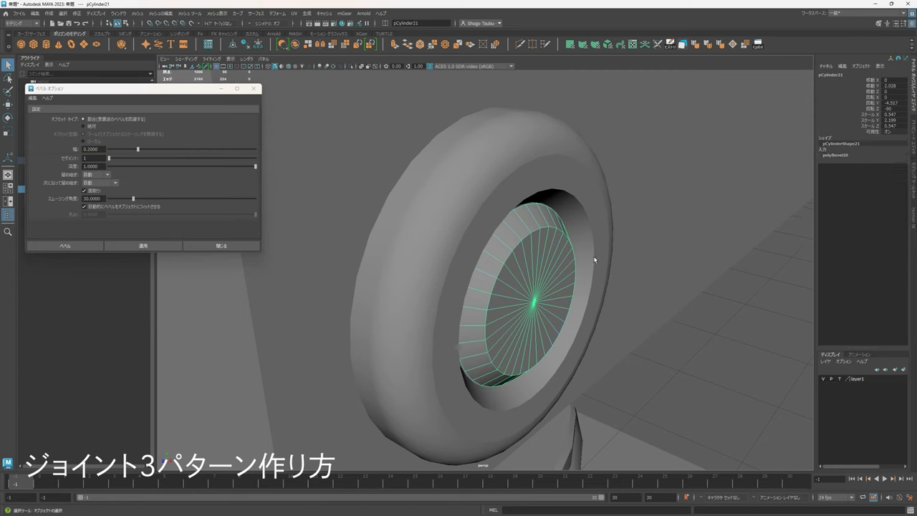
Step: Set the disc bevel's fraction to 0.1 and close the bevel options
left_click(845, 157)
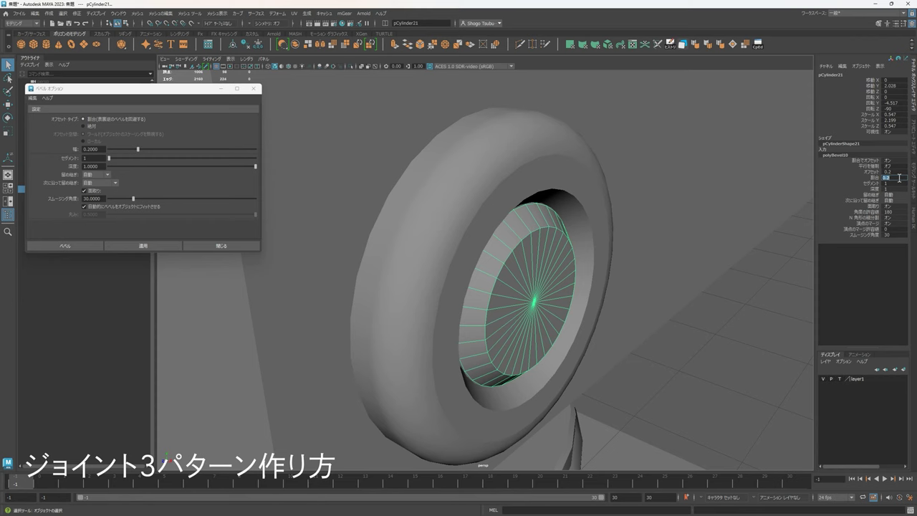
left_click(899, 178)
type("0.3")
key("Return")
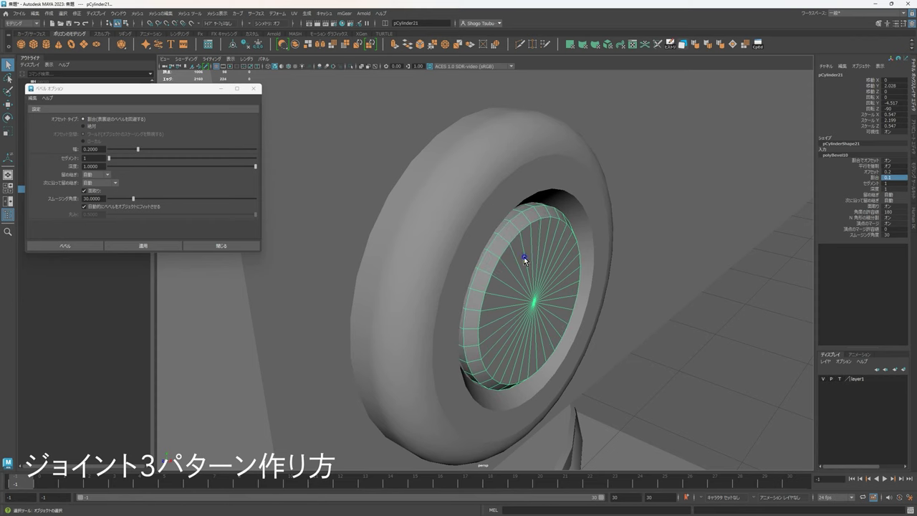
left_click(719, 347)
right_click_drag(720, 347, 609, 304, "alt")
left_click_drag(609, 304, 346, 205, "alt")
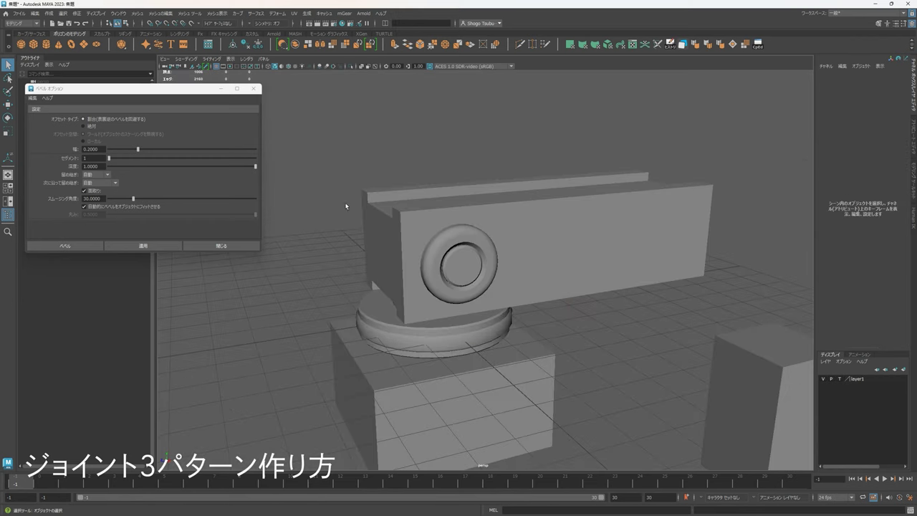
left_click(253, 89)
Step: Examine the ring and its inset disc on the arm's side face from several angles
scroll(433, 252, "up", 5)
left_click(512, 218)
scroll(516, 214, "up", 2)
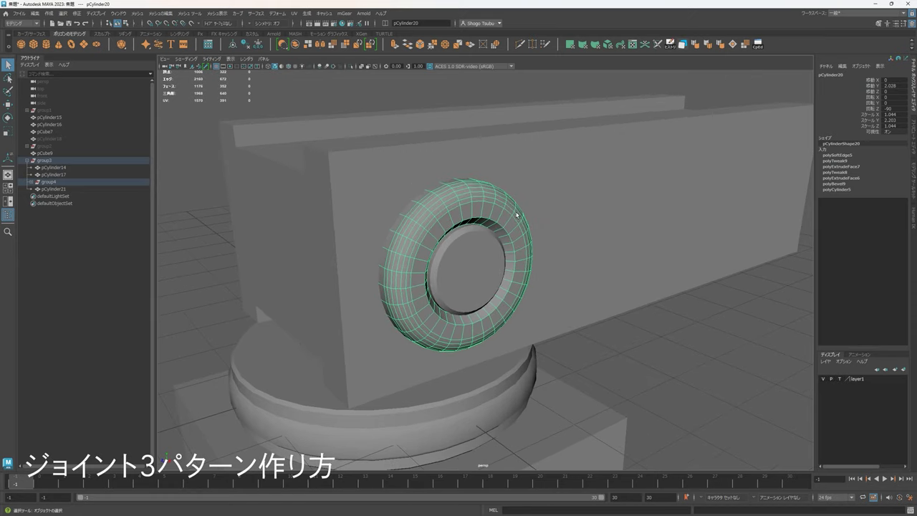
left_click_drag(477, 223, 476, 259, "alt")
left_click(455, 256)
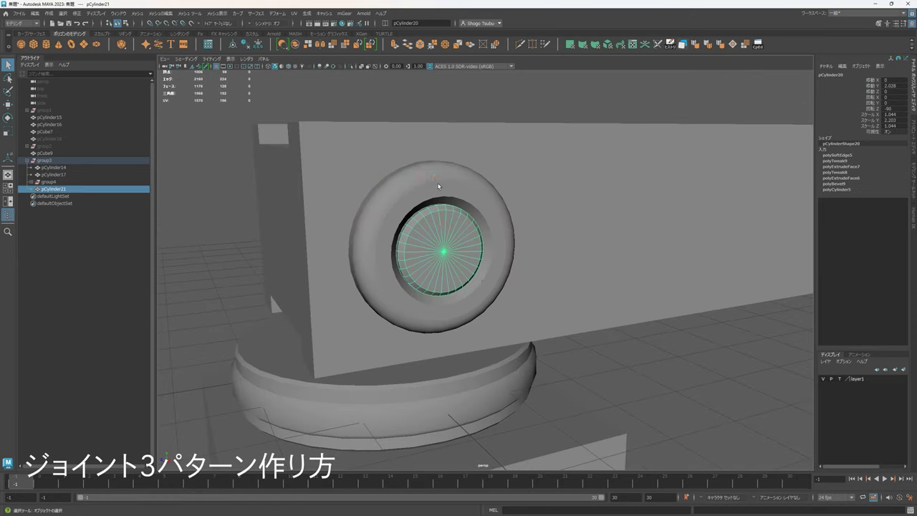
left_click(436, 183)
left_click(474, 244)
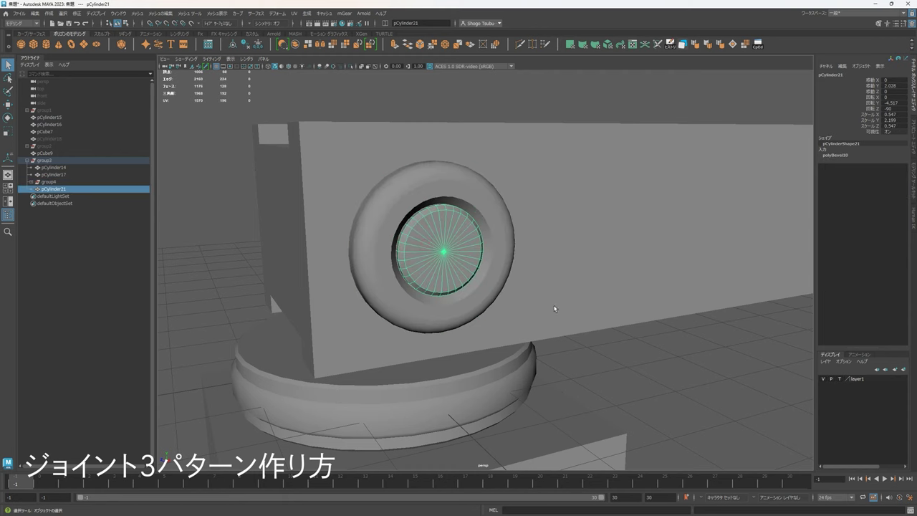
left_click(692, 379)
left_click_drag(692, 379, 552, 315, "alt")
scroll(553, 315, "up", 5)
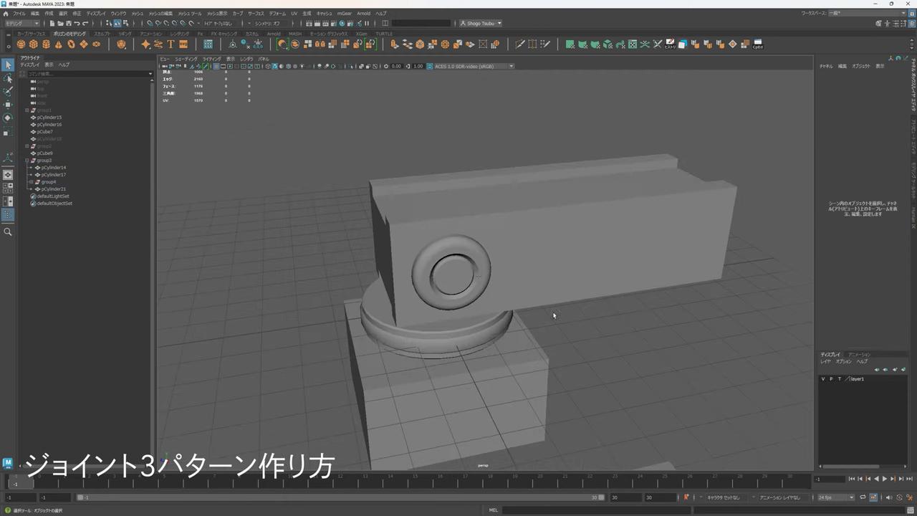
left_click_drag(462, 285, 467, 343, "alt")
right_click_drag(467, 343, 446, 324, "alt")
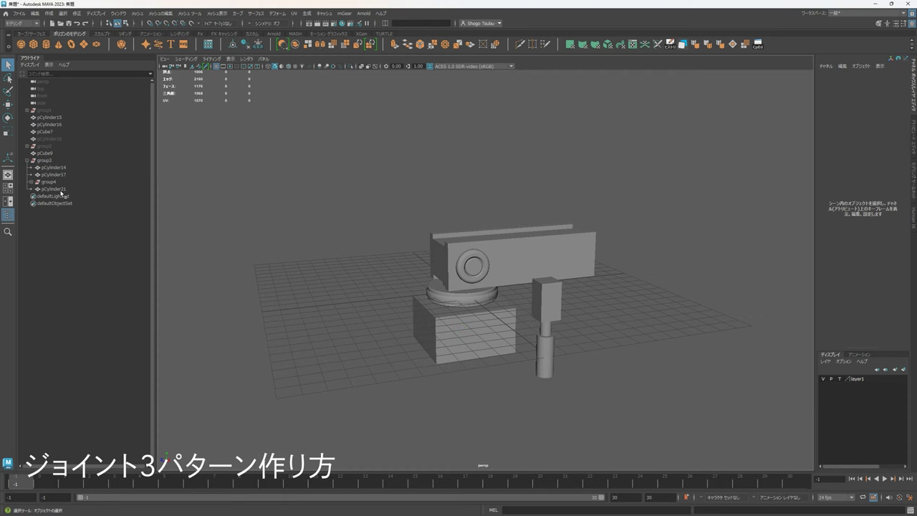
Step: Examine the whole turntable and arm assembly from the front, side and above
left_click(43, 162)
scroll(526, 280, "up", 3)
left_click_drag(526, 279, 557, 331, "alt")
left_click(566, 311)
scroll(491, 306, "up", 5)
scroll(635, 332, "up", 3)
left_click(480, 235)
scroll(658, 302, "down", 4)
left_click(647, 320)
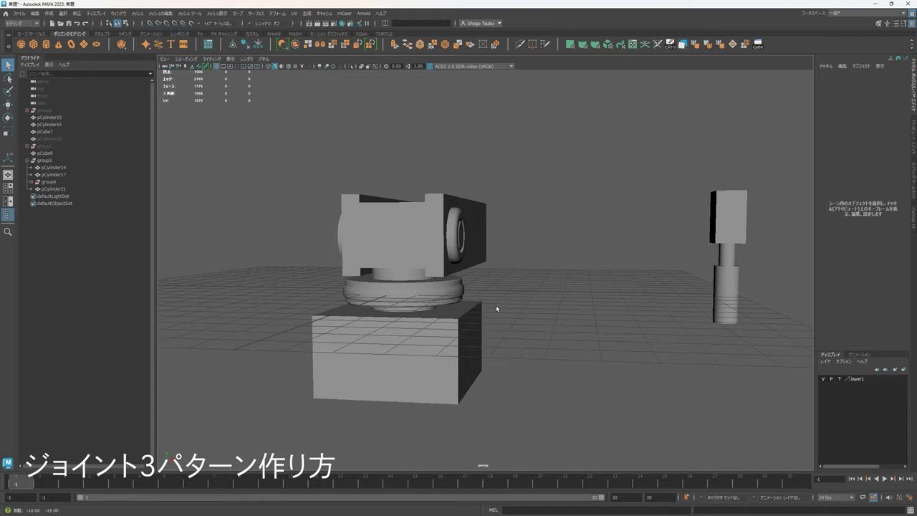
scroll(573, 353, "up", 5)
scroll(562, 309, "down", 5)
left_click_drag(566, 291, 550, 221, "alt")
Step: Duplicate the side ring with its inset disc and move the copies along the arm to its far end
left_click(550, 222)
scroll(501, 278, "up", 3)
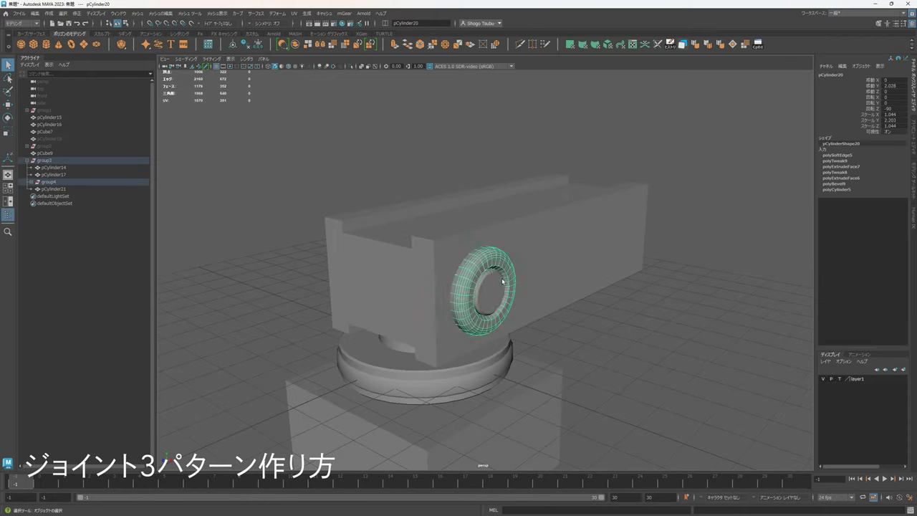
left_click_drag(565, 309, 531, 305, "alt")
key("ctrl+d")
key("w")
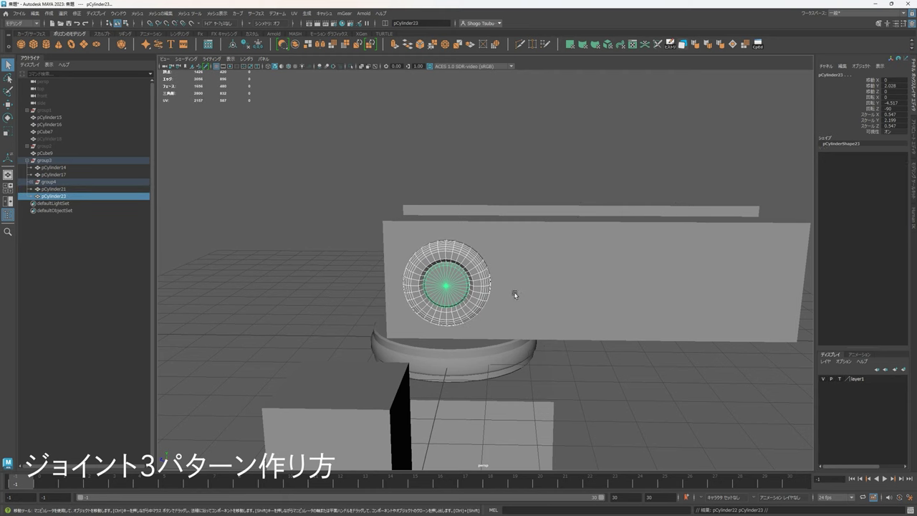
left_click_drag(416, 267, 707, 269)
middle_click_drag(707, 271, 629, 313, "alt")
Step: Examine the arm with a ring joint at each end from different angles
left_click(569, 385)
left_click_drag(569, 385, 544, 281, "alt")
middle_click_drag(544, 281, 545, 267, "alt")
scroll(467, 235, "up", 4)
scroll(486, 240, "down", 6)
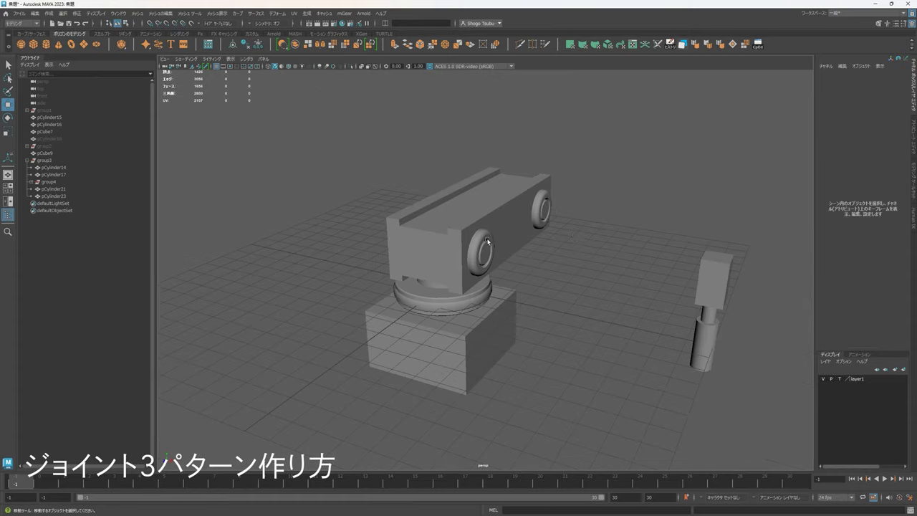
left_click_drag(575, 243, 636, 277, "alt")
scroll(473, 253, "up", 4)
scroll(473, 254, "down", 5)
middle_click_drag(636, 276, 555, 259, "alt")
left_click_drag(530, 289, 584, 292, "alt")
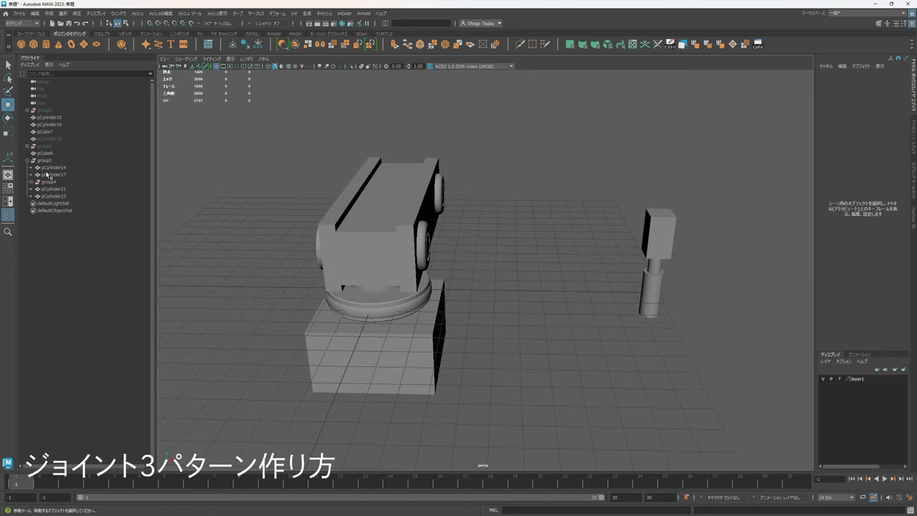
Step: Hide the turntable and arm group (group3) together with the base cube (pCube9)
left_click(40, 163)
scroll(432, 224, "down", 4)
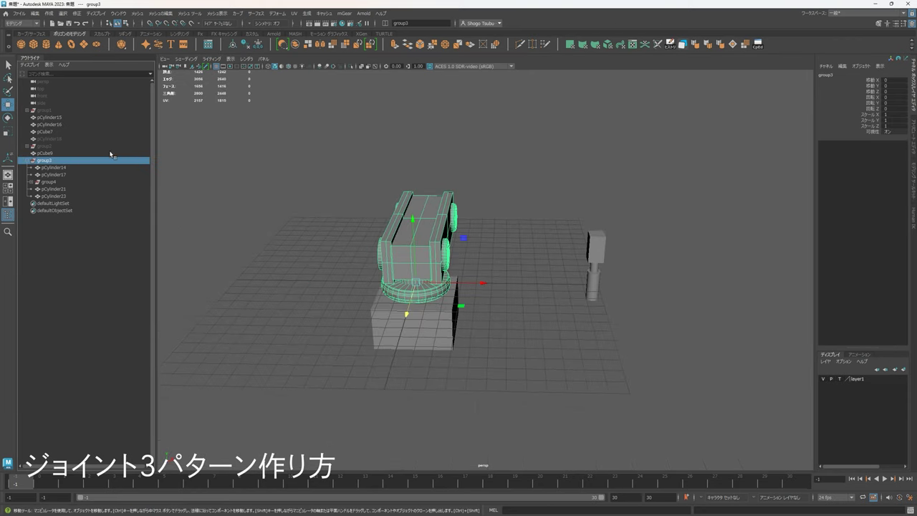
left_click(43, 153, "ctrl")
key("ctrl+h")
Step: Move the two piston cylinders and the box above them to the grid origin with grid snapping
left_click_drag(615, 265, 558, 210)
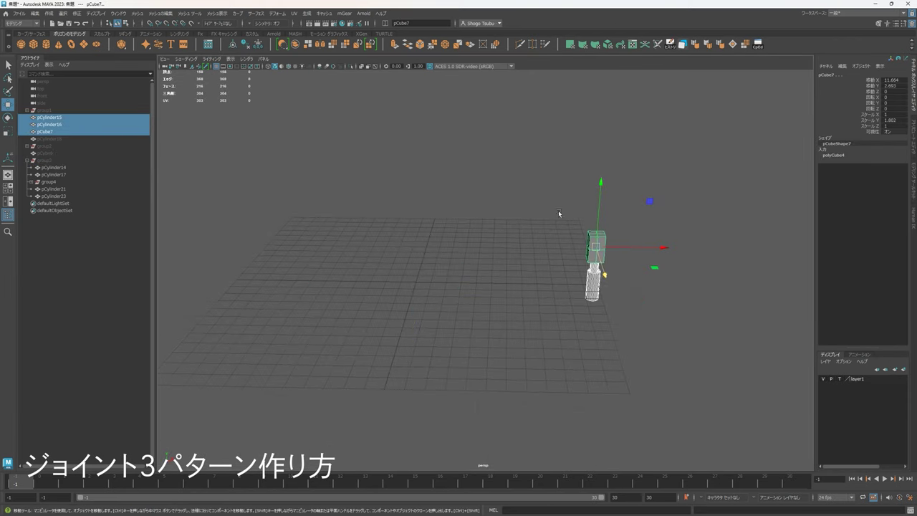
left_click(657, 249)
left_click(586, 259)
scroll(545, 276, "up", 5)
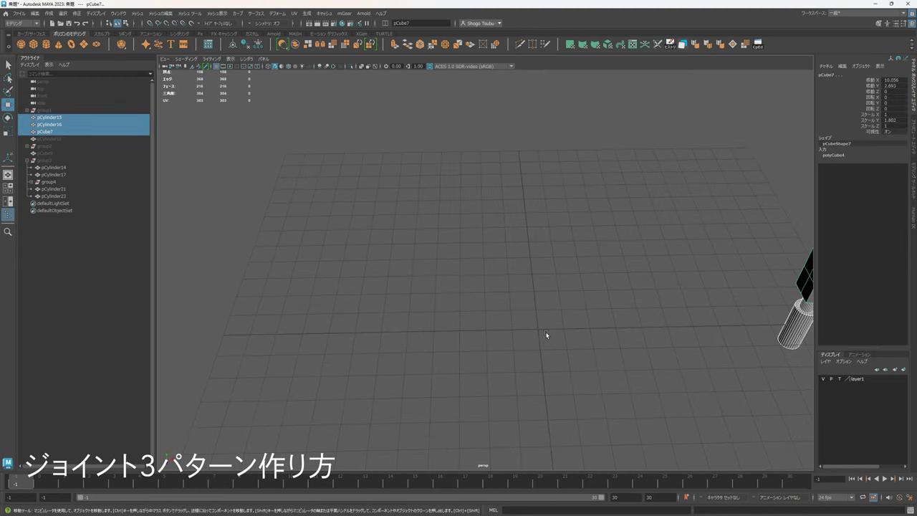
key("x")
middle_click(546, 331)
scroll(568, 322, "down", 3)
left_click_drag(568, 322, 539, 242, "alt")
scroll(577, 287, "up", 3)
Step: Extrude the top cap faces of the lower cylinder and scale them inward to about 0.75
left_click(577, 287)
left_click(491, 311)
scroll(545, 231, "up", 3)
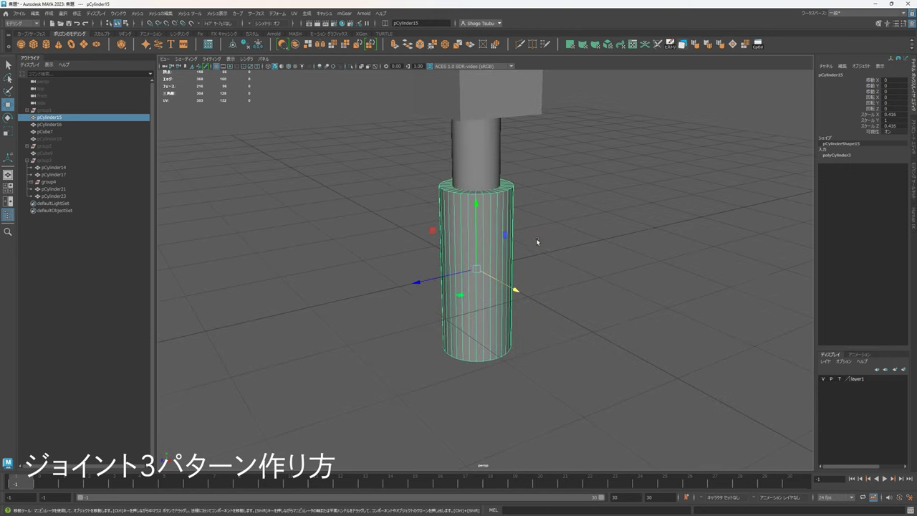
right_click_drag(473, 184, 472, 204)
scroll(473, 208, "up", 2)
left_click_drag(472, 208, 430, 158, "alt")
left_click_drag(386, 158, 440, 248)
key("ctrl+e")
key("r")
scroll(490, 228, "up", 3)
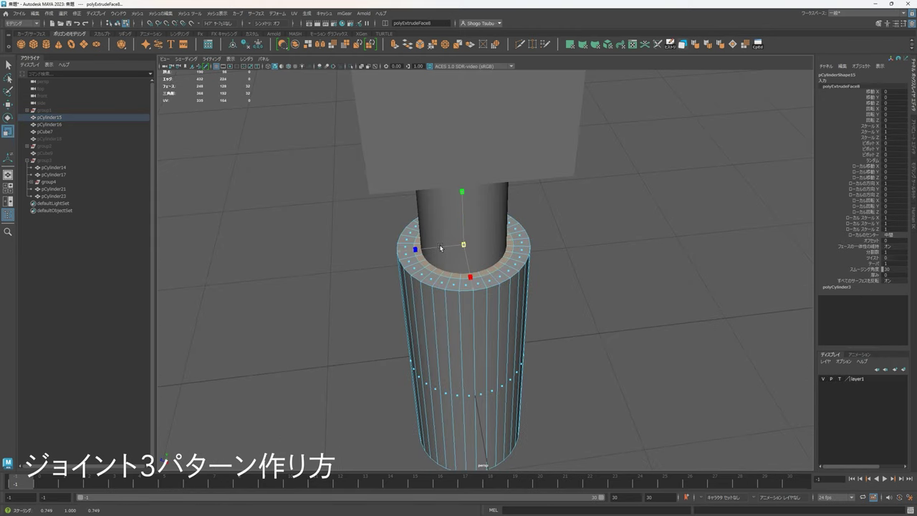
Step: Extrude the inner cap faces again and push them down to form a recess around the rod
key("ctrl+e")
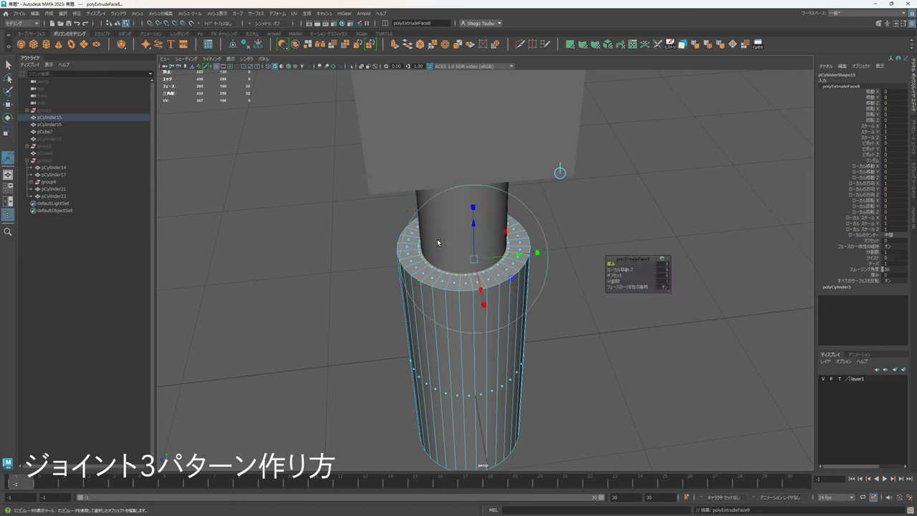
key("w")
left_click_drag(474, 223, 473, 193, "alt")
right_click_drag(423, 268, 466, 259)
left_click(570, 227)
Step: Bevel the inner rim edge loop at the top of the lower cylinder
left_click_drag(527, 250, 494, 268, "alt")
left_click_drag(440, 243, 424, 264, "alt")
right_click_drag(423, 264, 403, 196, "alt")
left_click(399, 244)
left_click(408, 233)
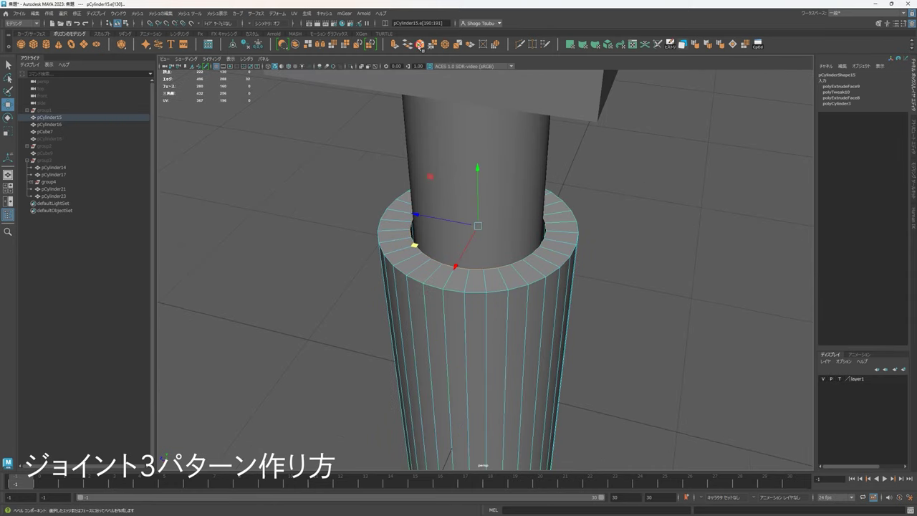
left_click(420, 45)
Step: Repeat the bevel on the lower cylinder's outer top rim and return to object mode
key("q")
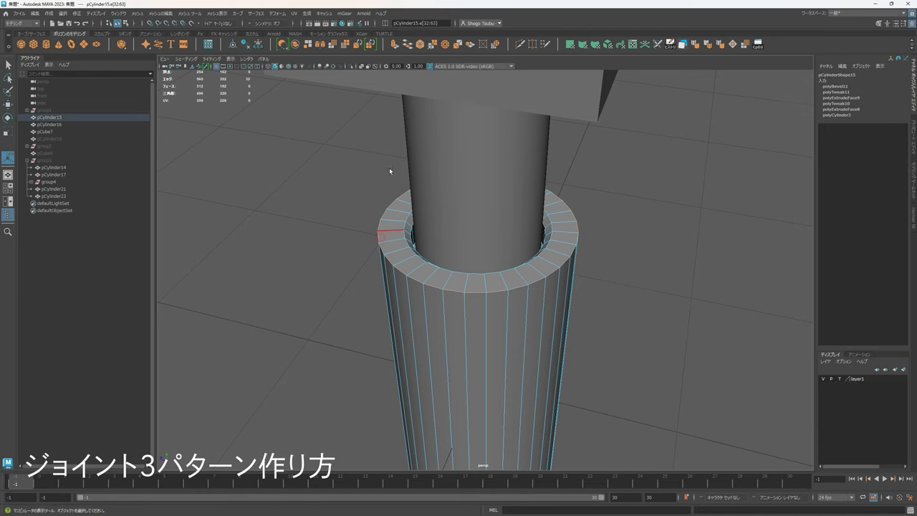
key("g")
left_click_drag(416, 235, 388, 231, "alt")
right_click_drag(386, 232, 427, 222)
key("q")
left_click(640, 174)
Step: Examine how the inner rod sits in the hollow lower cylinder beneath the box
scroll(610, 210, "down", 8)
left_click_drag(611, 210, 558, 222, "alt")
scroll(628, 195, "up", 4)
left_click(487, 210)
middle_click_drag(534, 225, 542, 271, "alt")
left_click_drag(511, 265, 539, 257, "alt")
middle_click_drag(536, 245, 496, 267, "alt")
scroll(489, 281, "up", 1)
left_click_drag(489, 282, 438, 313, "alt")
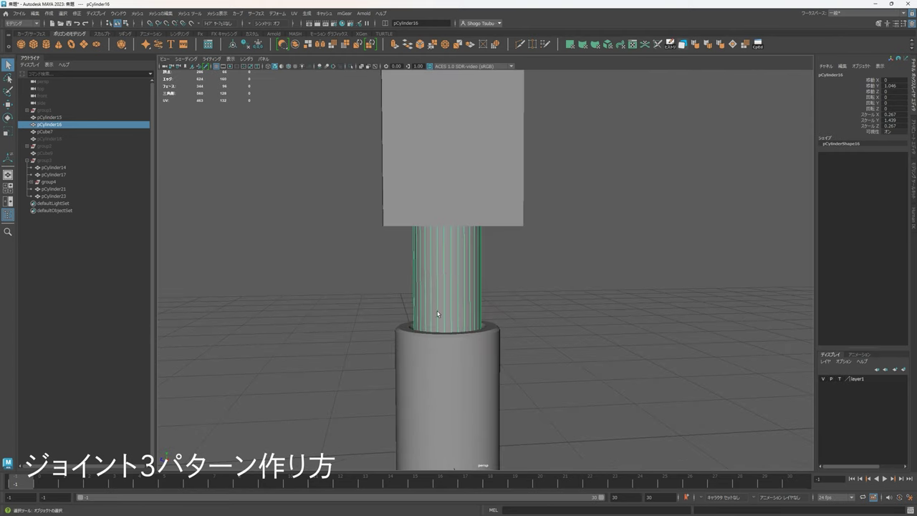
left_click_drag(469, 279, 526, 326, "alt")
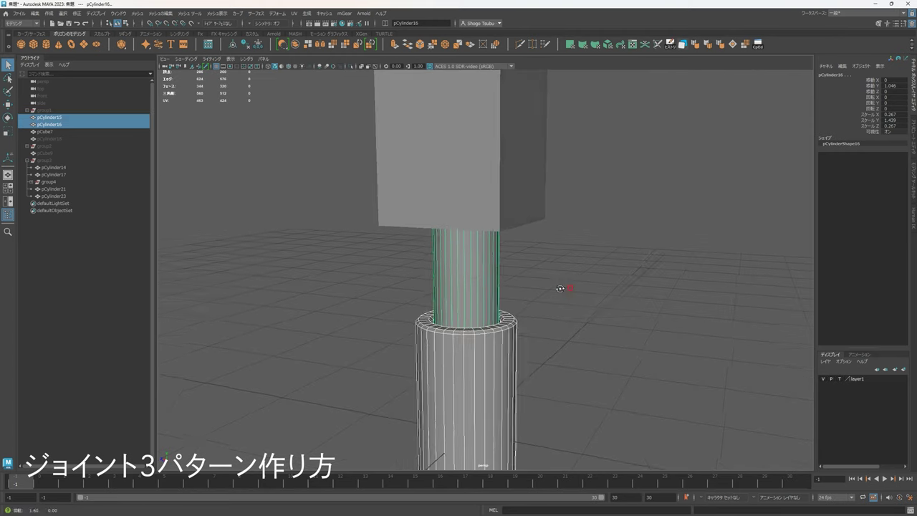
left_click(537, 275)
left_click_drag(560, 289, 513, 226, "alt")
middle_click_drag(498, 237, 476, 242, "alt")
left_click_drag(477, 242, 490, 229, "alt")
left_click_drag(546, 278, 508, 266, "alt")
scroll(490, 240, "down", 3)
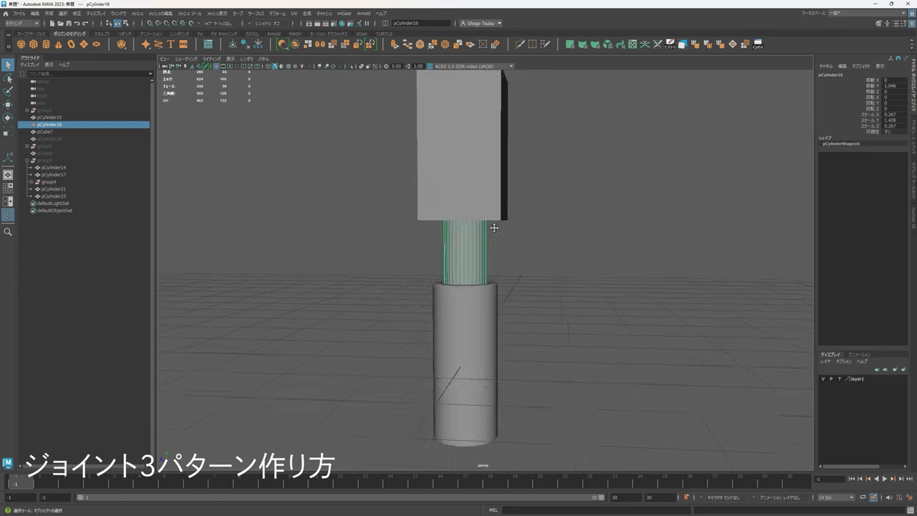
Step: Try to raise the inner rod and the box together along the vertical axis
middle_click_drag(494, 227, 526, 271, "alt")
left_click_drag(526, 270, 495, 294, "alt")
scroll(536, 307, "down", 4)
left_click(483, 242, "shift")
key("w")
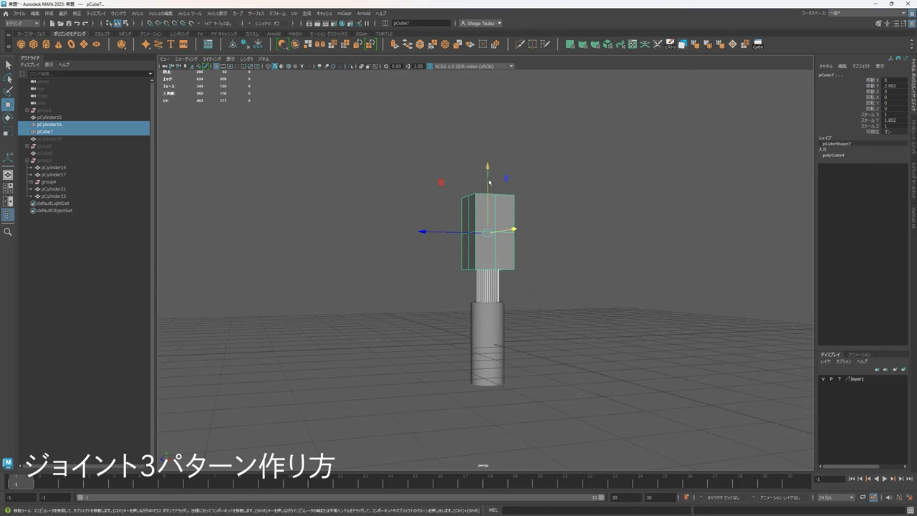
left_click_drag(488, 184, 489, 133)
key("ctrl+z")
Step: Select the inner rod in object mode and display the model in wireframe
scroll(580, 313, "up", 3)
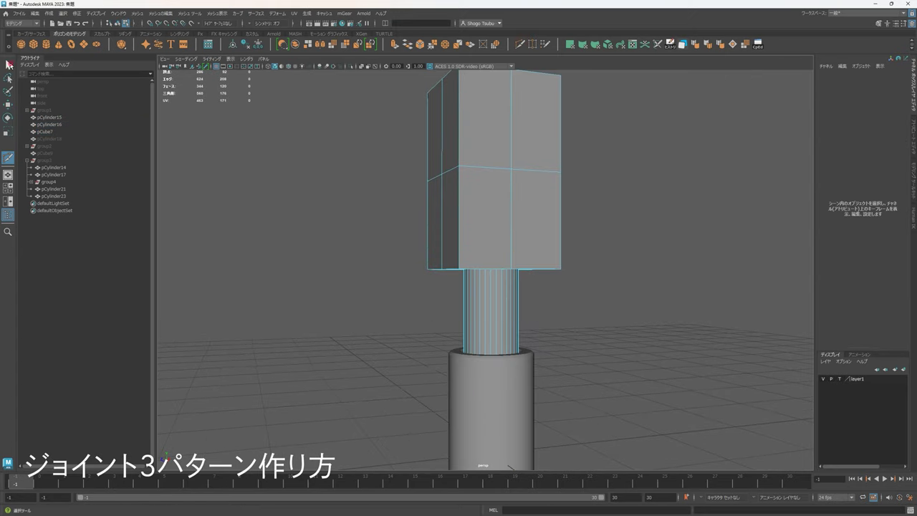
left_click_drag(516, 322, 472, 280, "alt")
right_click_drag(436, 241, 478, 230)
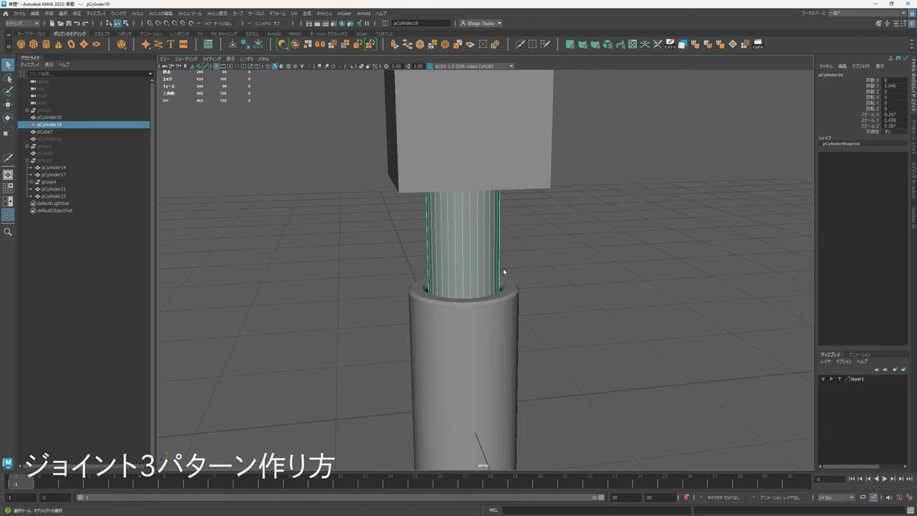
left_click_drag(475, 336, 544, 286, "alt")
scroll(489, 272, "down", 5)
key("4")
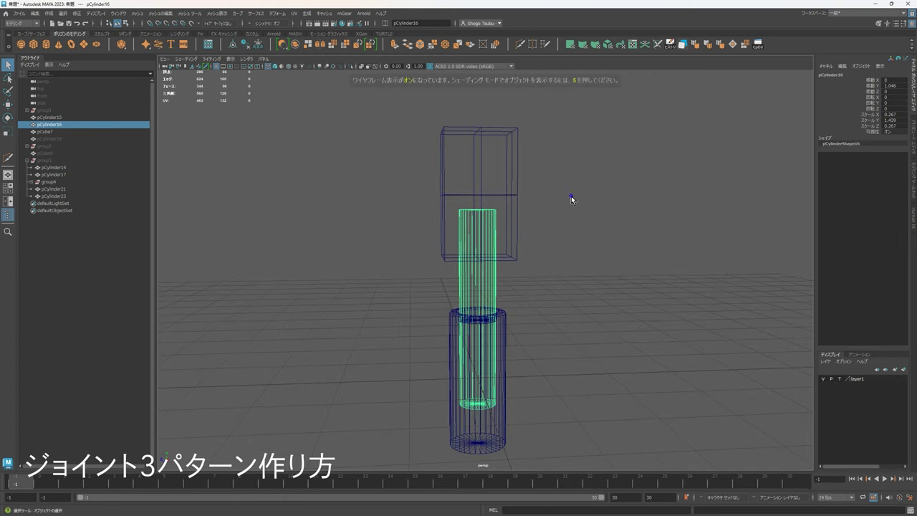
Step: Delete the bottom cap faces of the inner rod and return to object mode
left_click(571, 196)
right_click_drag(571, 196, 571, 331, "alt")
left_click_drag(571, 331, 435, 396)
middle_click_drag(487, 346, 517, 280, "alt")
right_click_drag(517, 280, 499, 357, "alt")
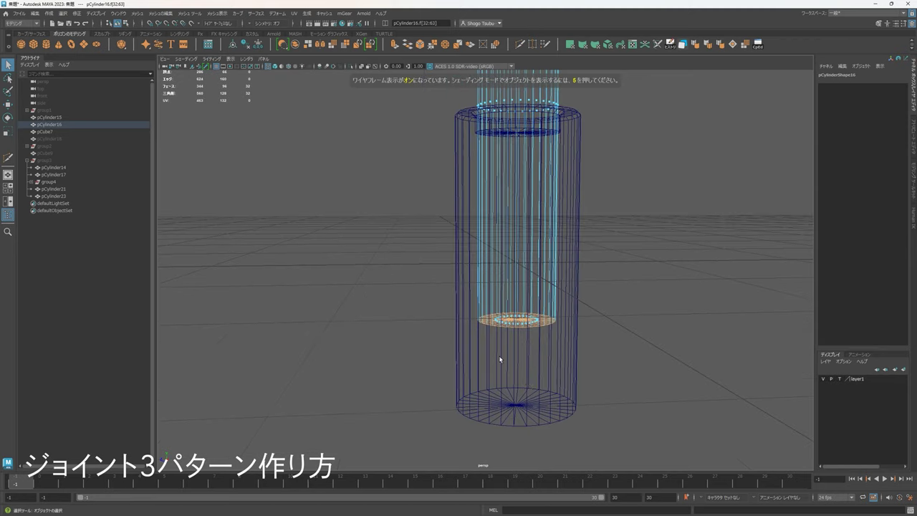
left_click_drag(499, 357, 531, 353, "alt")
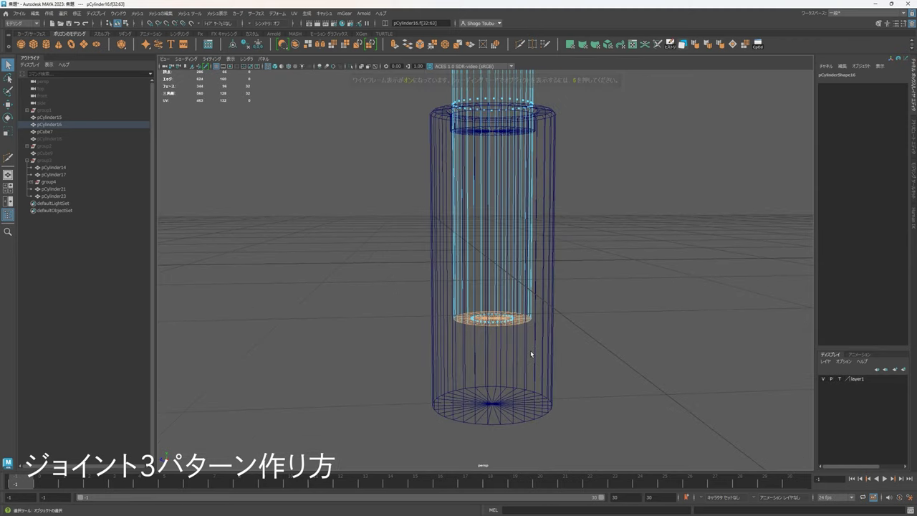
key("Delete")
middle_click_drag(533, 136, 535, 306, "alt")
right_click_drag(460, 226, 525, 260)
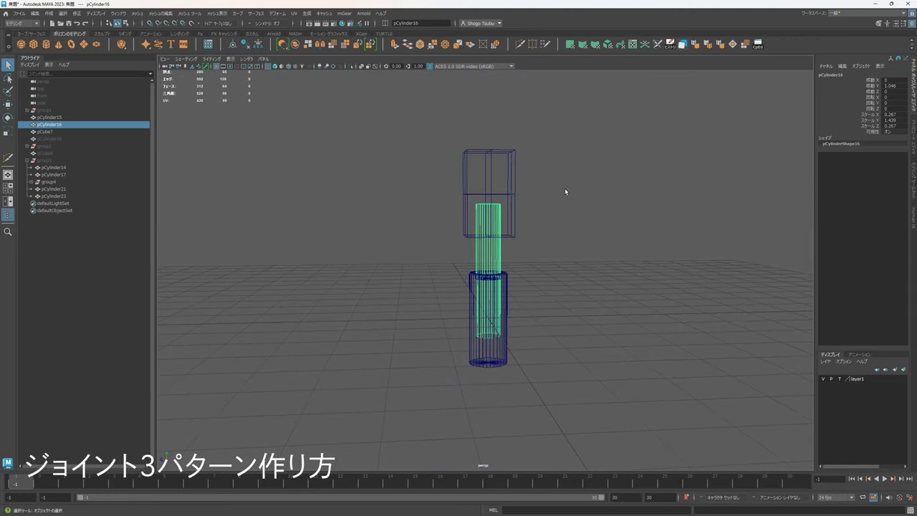
Step: Delete the top cap faces of the inner rod as well and return to object mode
key("F8")
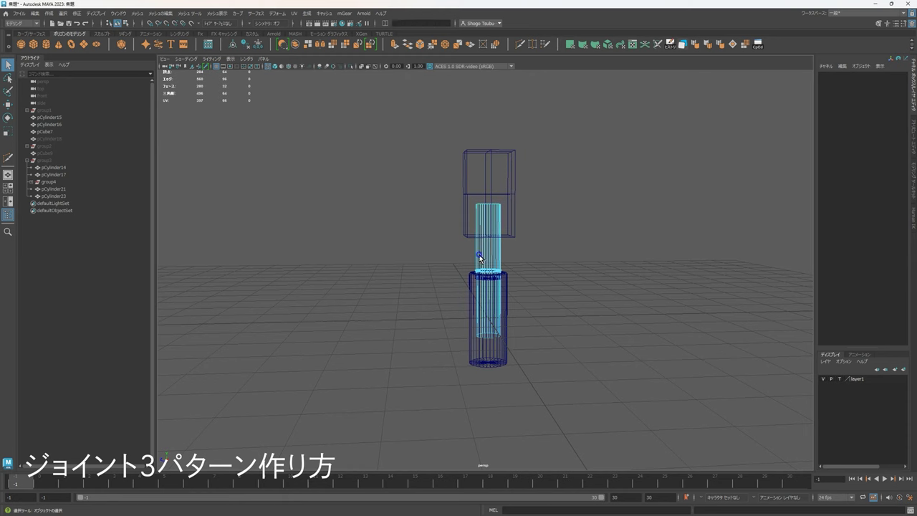
right_click_drag(479, 255, 518, 231)
right_click_drag(523, 228, 560, 215, "alt")
left_click_drag(560, 215, 579, 232, "alt")
left_click(580, 232)
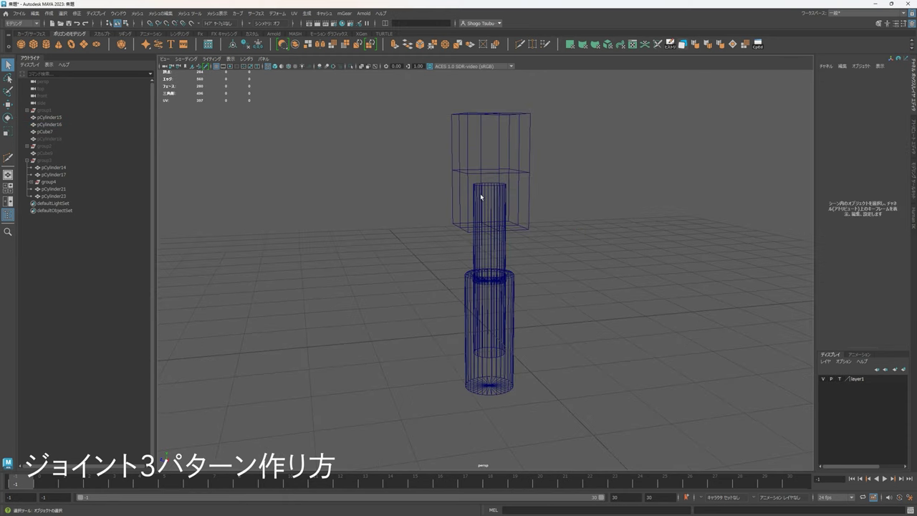
Step: Restore the shaded display and examine how the rod meets the box and the lower cylinder
key("5")
mouse_move(526, 230)
right_mouse_down("alt")
mouse_move(600, 238)
mouse_move(563, 233)
right_mouse_up("alt")
middle_click_drag(563, 233, 552, 267, "alt")
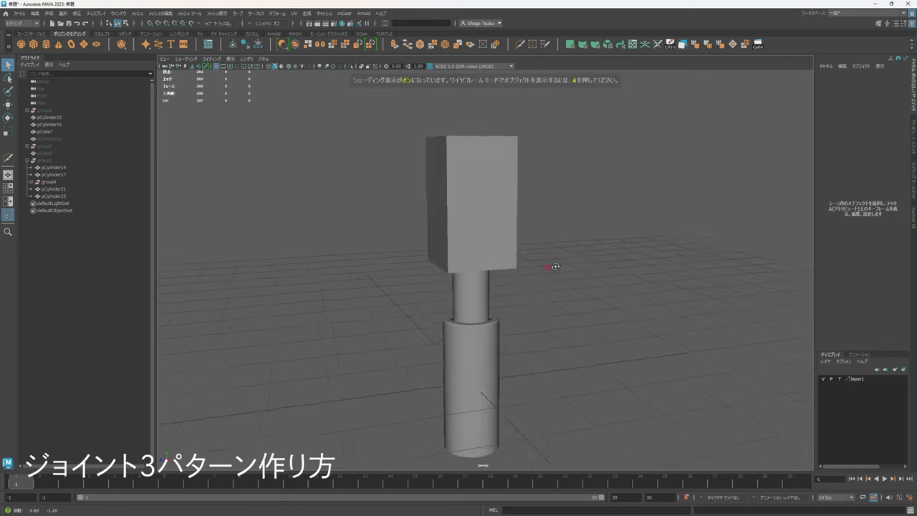
left_click_drag(552, 267, 497, 211, "alt")
left_click(497, 281)
left_click_drag(609, 252, 502, 331, "alt")
middle_click_drag(501, 331, 488, 236, "alt")
Step: Raise the box to about Y 2.925 and enlarge it uniformly to an X and Z scale of about 1.154
left_click(489, 230)
left_click_drag(538, 245, 555, 219, "alt")
right_click_drag(555, 219, 521, 207, "alt")
key("w")
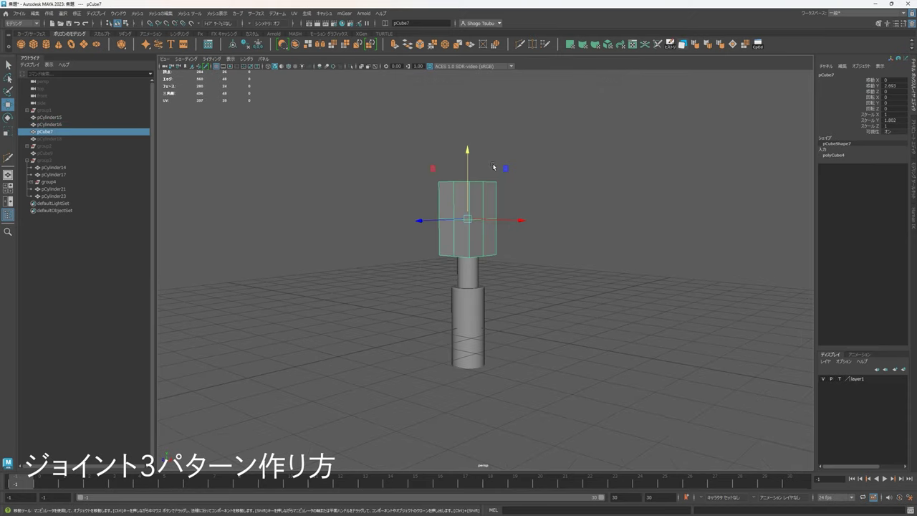
left_click_drag(467, 152, 468, 142)
left_click_drag(501, 155, 470, 171, "alt")
key("r")
left_click_drag(469, 208, 534, 201)
Step: Bevel the outer edges of the box's underside with a fraction of 0.2 and one segment
right_click_drag(466, 236, 466, 214)
right_click_drag(458, 221, 487, 221, "alt")
left_click_drag(487, 222, 489, 194, "alt")
left_click(464, 230)
left_click(494, 237, "shift")
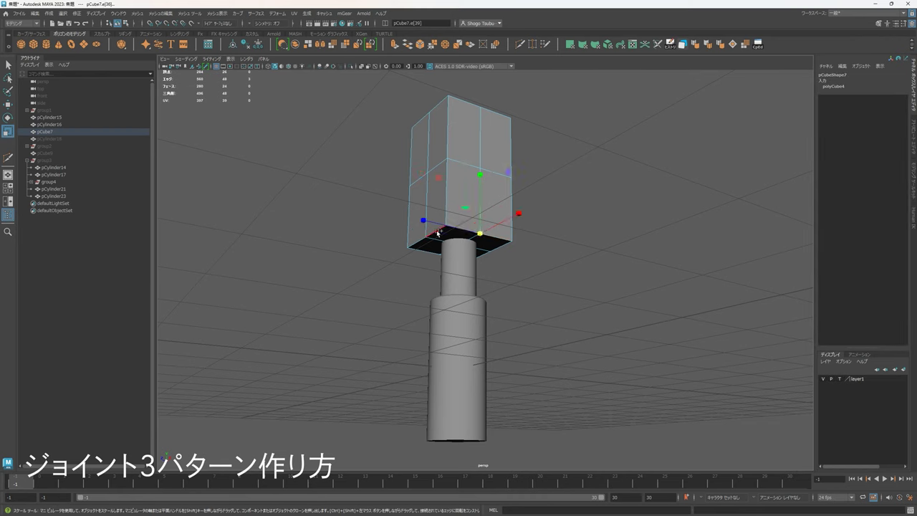
left_click_drag(551, 251, 543, 227, "alt")
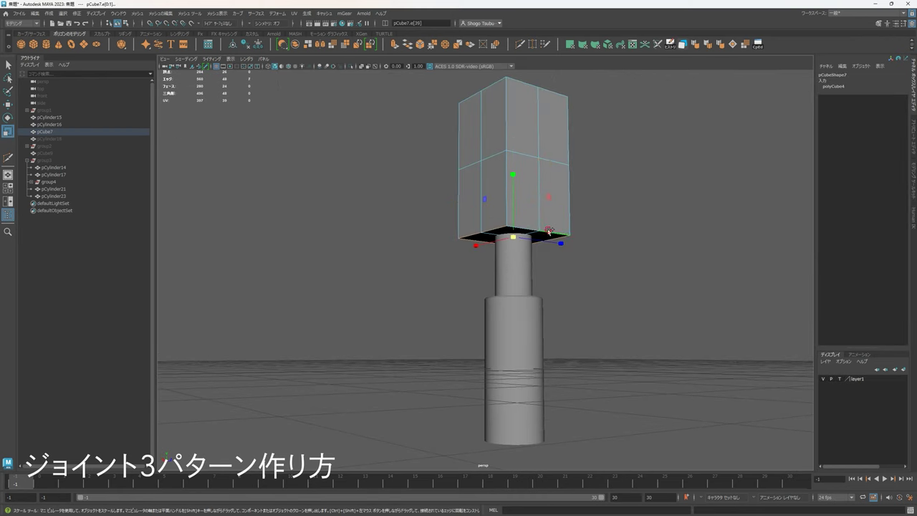
left_click(421, 48)
left_click_drag(524, 207, 597, 204, "alt")
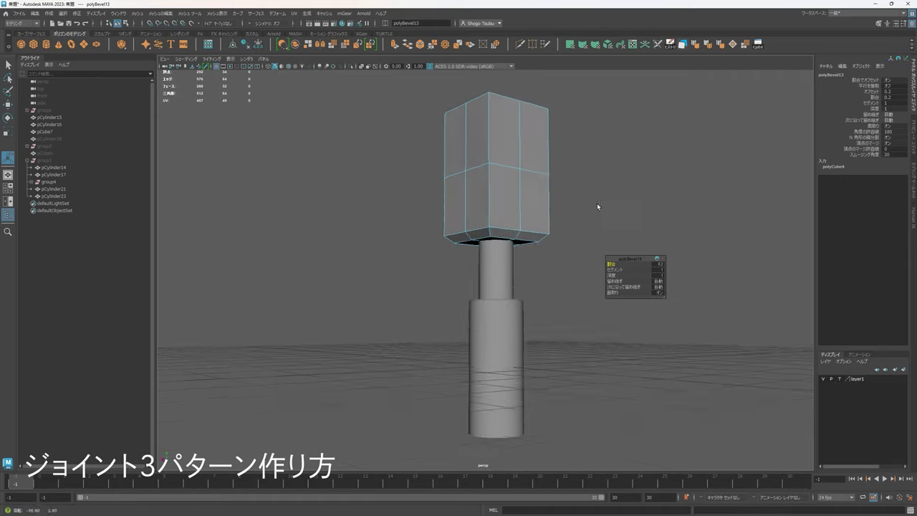
Step: Examine the bevelled box edges up close, return to object mode and review the joint from several sides
middle_click_drag(528, 198, 497, 234, "alt")
scroll(494, 231, "up", 5)
double_click(456, 206)
left_click_drag(550, 221, 477, 246, "alt")
left_click(516, 257)
scroll(534, 229, "down", 5)
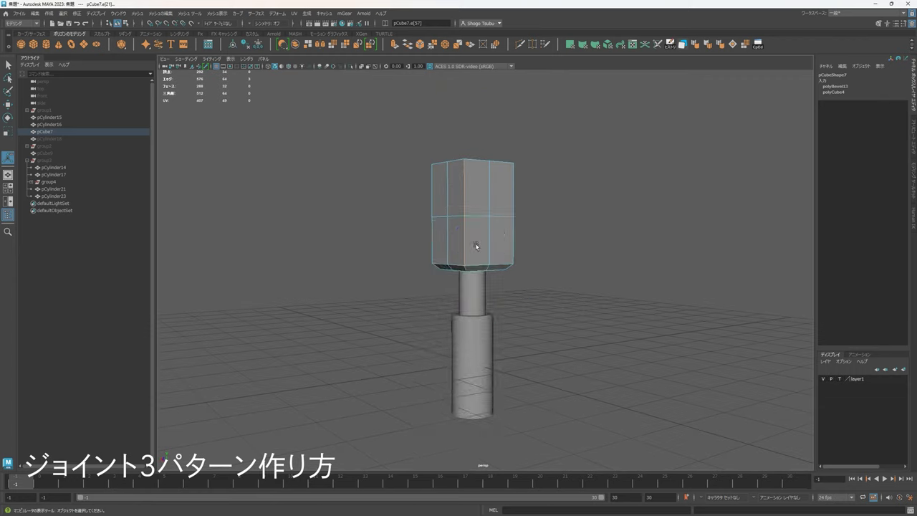
right_click_drag(473, 244, 530, 217)
left_click_drag(586, 259, 508, 286, "alt")
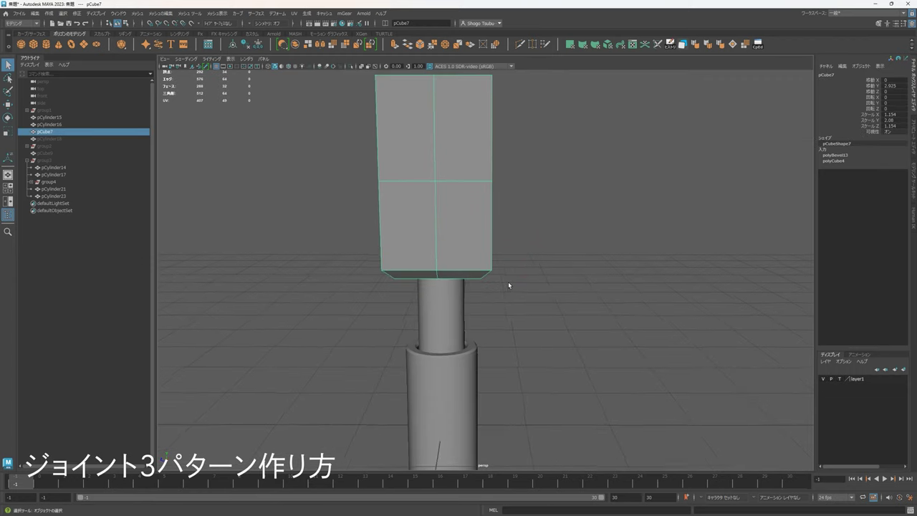
scroll(508, 286, "down", 3)
middle_click_drag(522, 298, 507, 267, "alt")
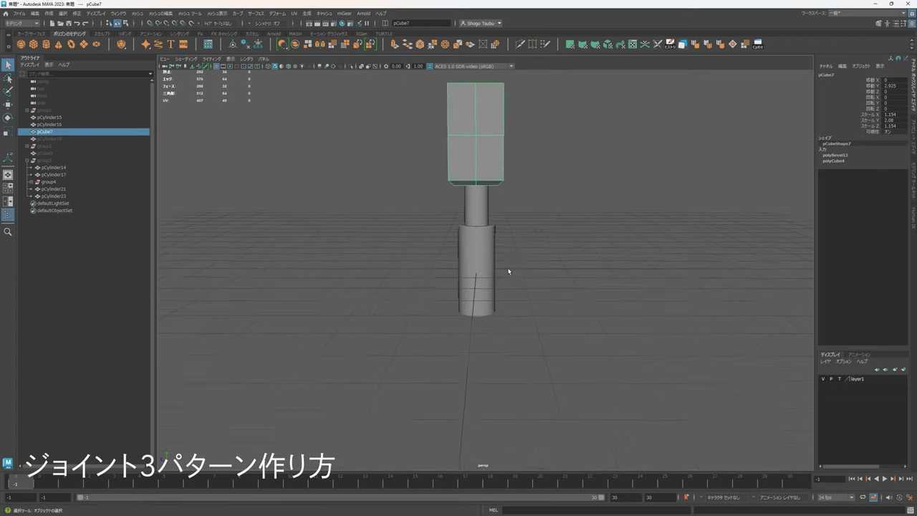
scroll(507, 267, "up", 4)
left_click_drag(507, 267, 464, 284, "alt")
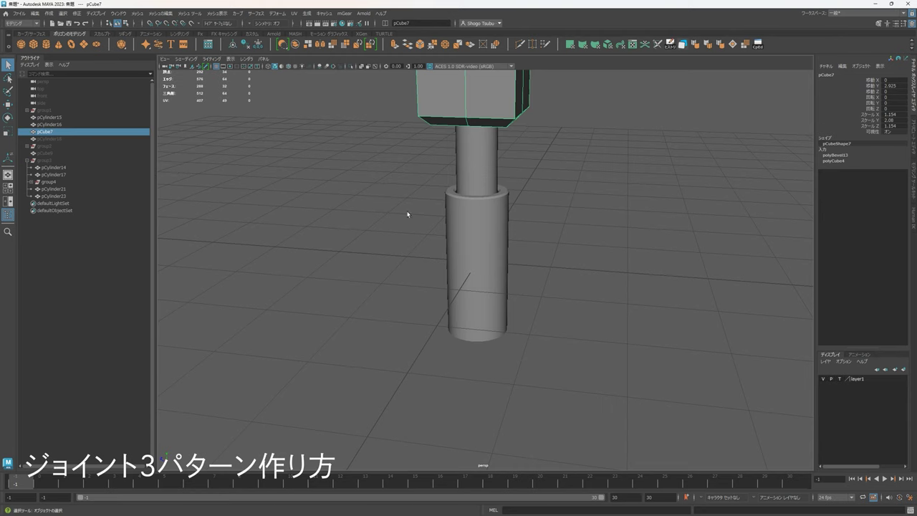
left_click_drag(407, 215, 392, 265, "alt")
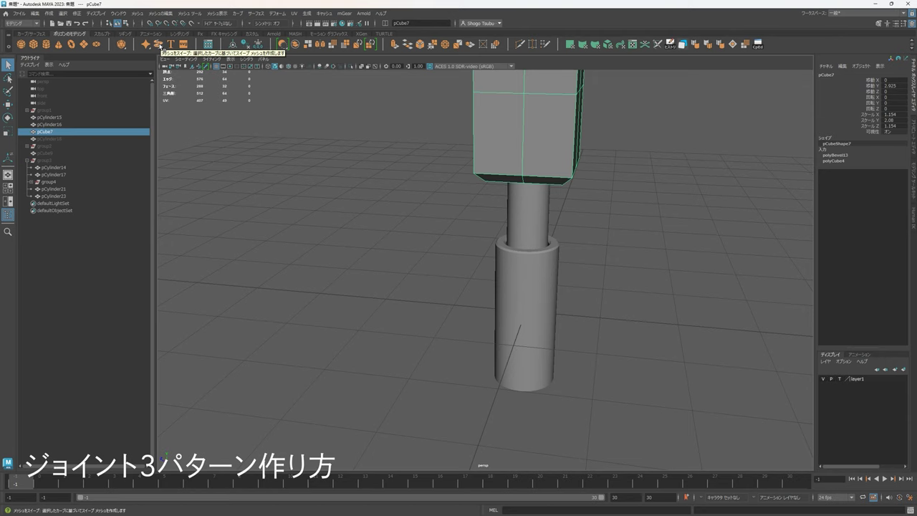
Step: Create a polygon helix around the piston with 3 coils, height 2, width 2 and radius 0.4
left_click(257, 162)
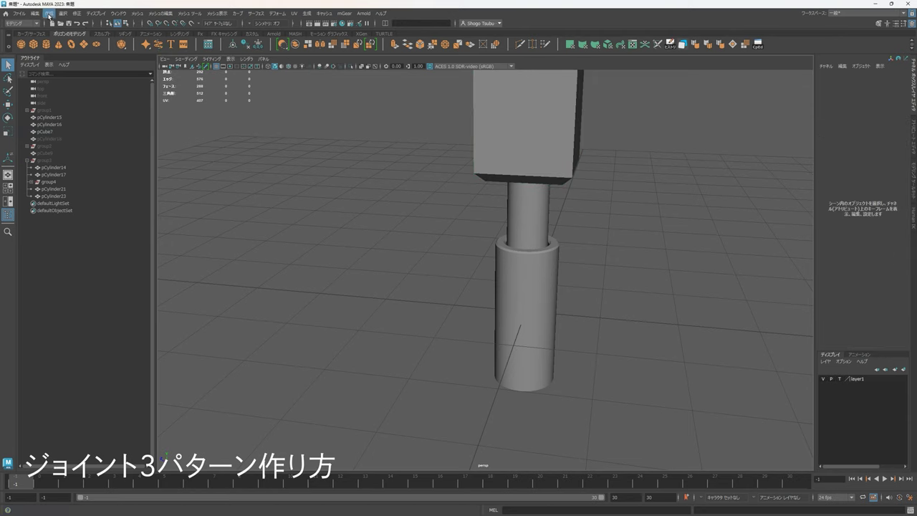
left_click(49, 13)
mouse_move(61, 33)
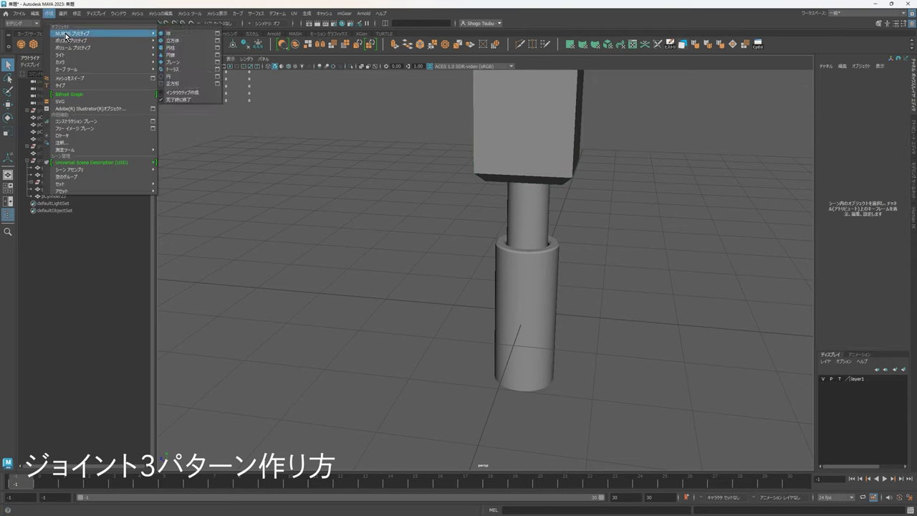
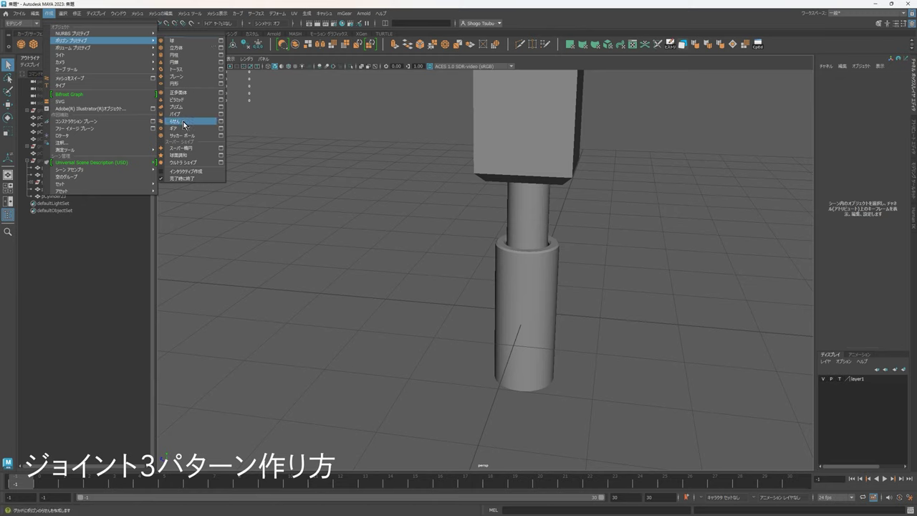
left_click(220, 122)
scroll(453, 195, "down", 3)
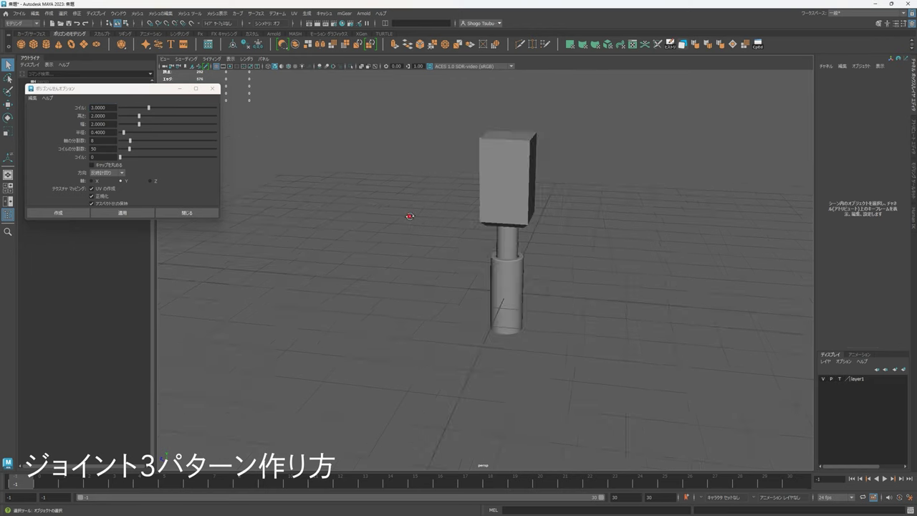
left_click(122, 212)
scroll(549, 299, "up", 3)
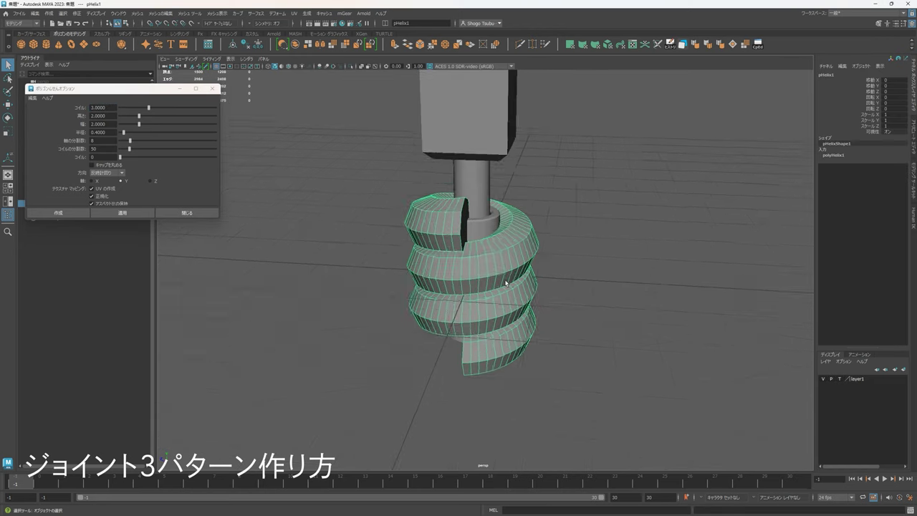
left_click_drag(549, 298, 506, 250, "alt")
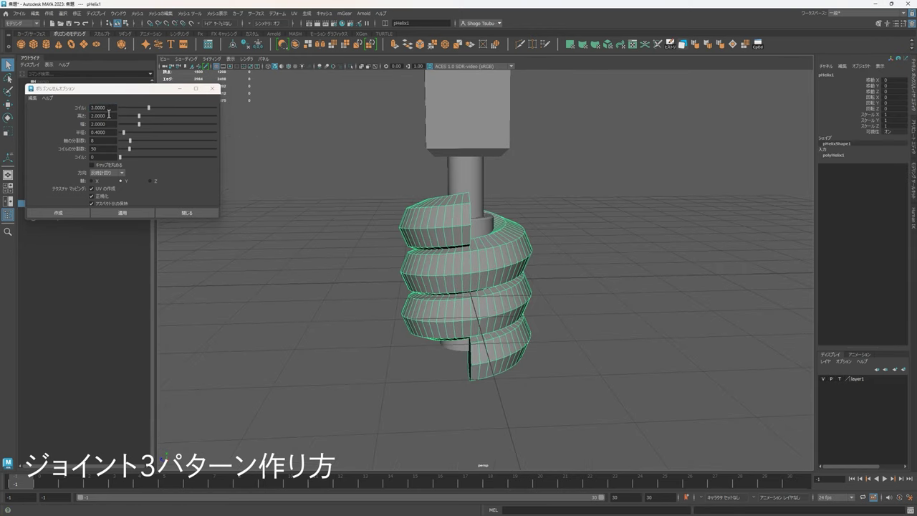
left_click_drag(402, 180, 769, 179, "alt")
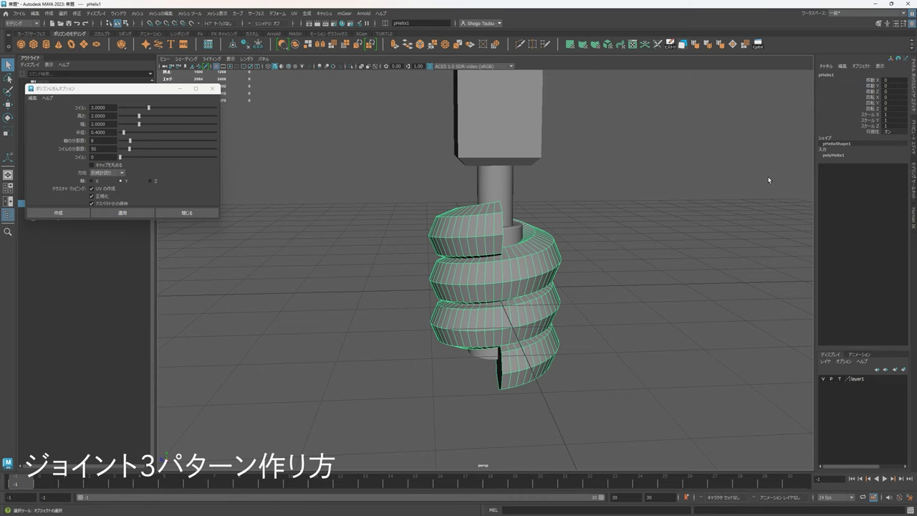
Step: Reduce the helix radius to 0.3 and increase its height to a little over 4
left_click(838, 156)
mouse_move(891, 182)
left_mouse_down("ctrl")
mouse_move(863, 183)
mouse_move(908, 182)
mouse_move(863, 183)
mouse_move(906, 183)
mouse_move(863, 183)
mouse_move(906, 183)
mouse_move(863, 182)
mouse_move(893, 182)
left_mouse_up("ctrl")
left_click_drag(760, 218, 624, 235, "alt")
right_click_drag(624, 236, 638, 237, "alt")
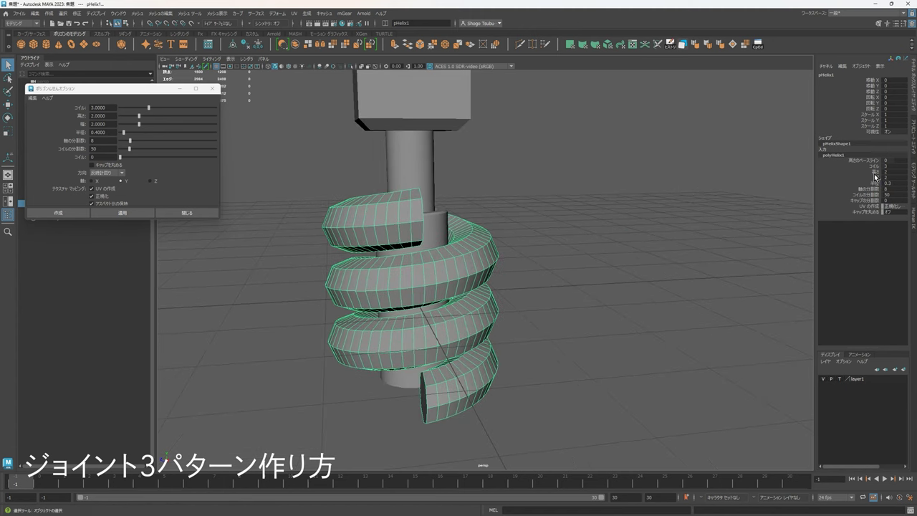
mouse_move(894, 172)
left_mouse_down("ctrl")
mouse_move(904, 171)
mouse_move(894, 172)
left_mouse_up("ctrl")
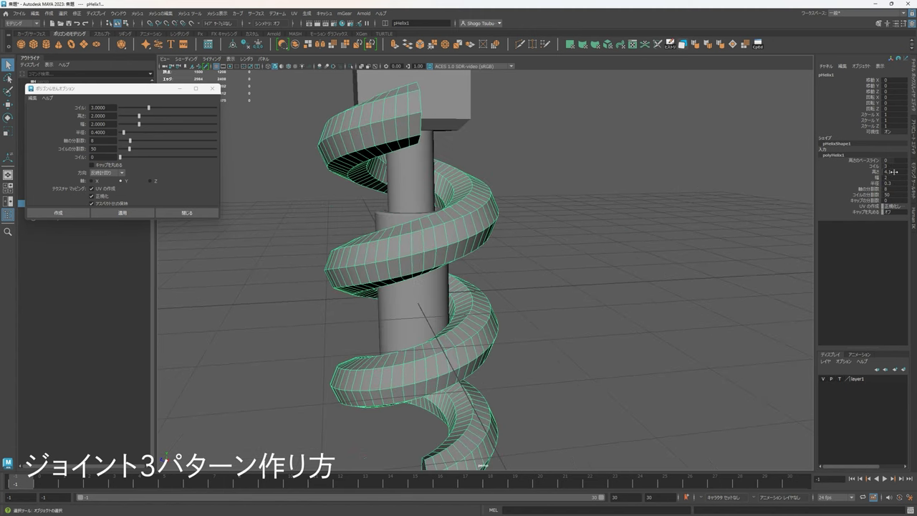
Step: Scale the helix down uniformly to about 0.545 and raise it to about Y 1.938 around the exposed rod
scroll(796, 211, "down", 3)
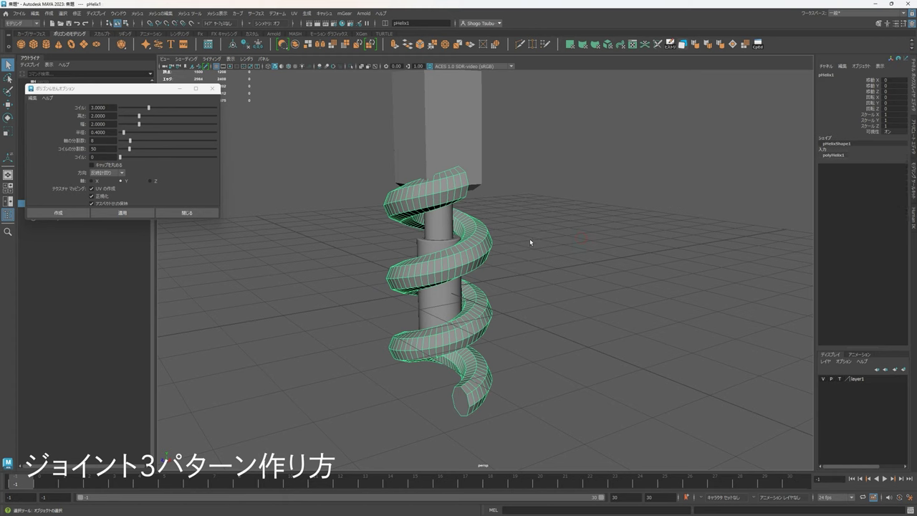
key("r")
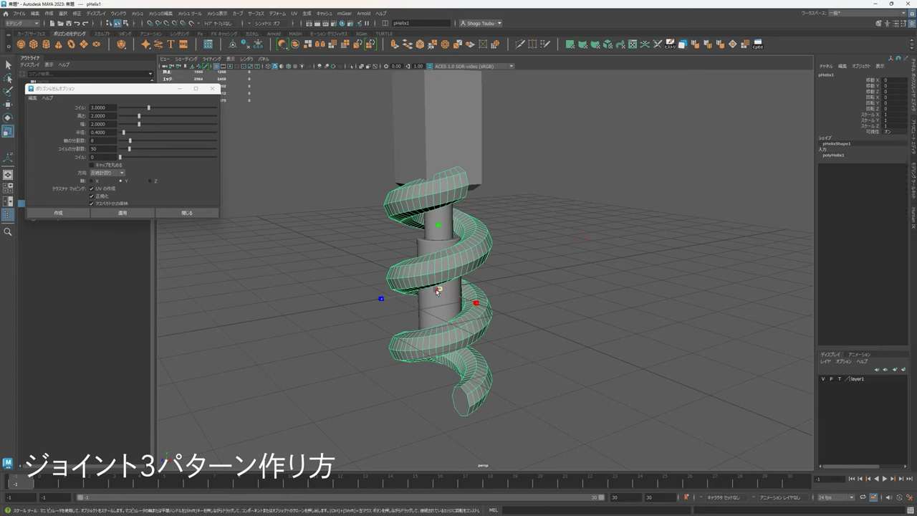
left_click_drag(437, 290, 423, 280)
key("w")
left_click_drag(440, 226, 439, 205)
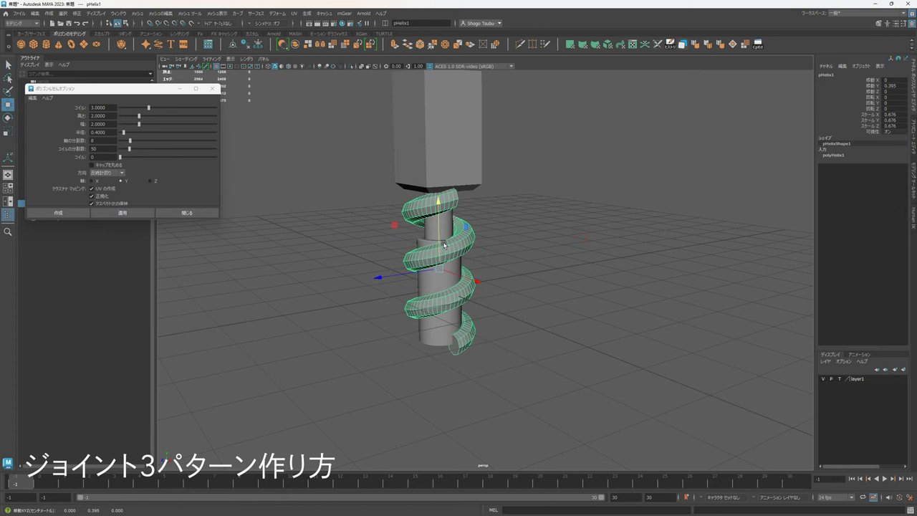
key("r")
left_click_drag(439, 270, 438, 269)
key("w")
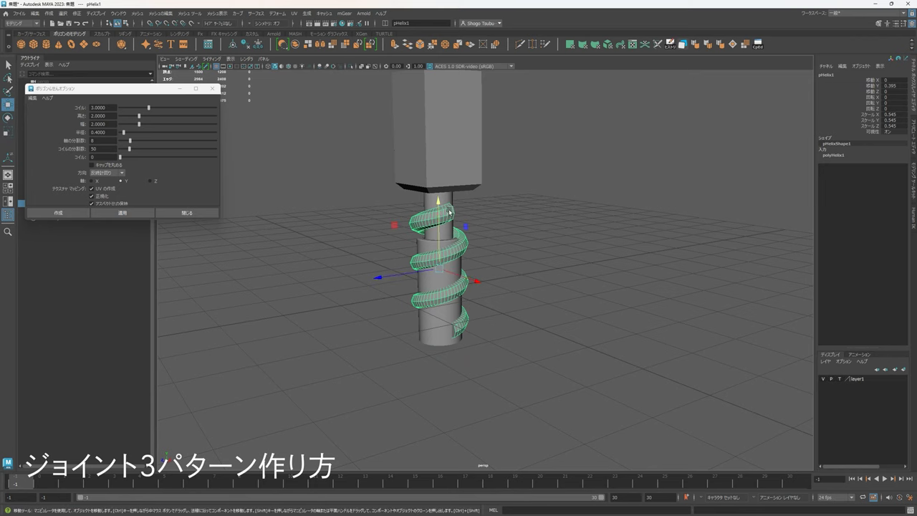
left_click_drag(442, 207, 442, 180)
left_click_drag(527, 255, 489, 240, "alt")
middle_click_drag(490, 239, 497, 298, "alt")
left_click_drag(447, 239, 493, 278)
Step: Raise the box above the coil and move the inner rod up to about Y 1.54 to meet it
scroll(474, 216, "up", 2)
left_click(431, 123)
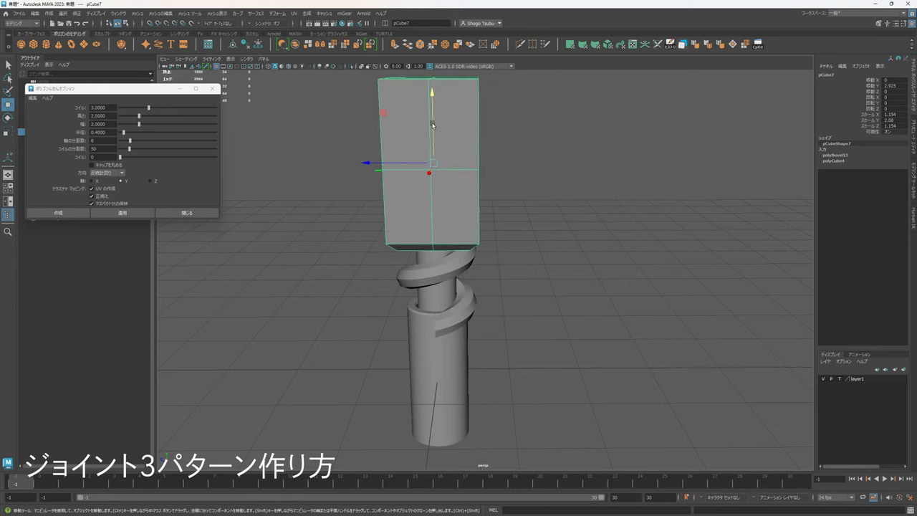
scroll(451, 144, "down", 2)
left_click_drag(445, 118, 444, 66)
left_click(448, 204)
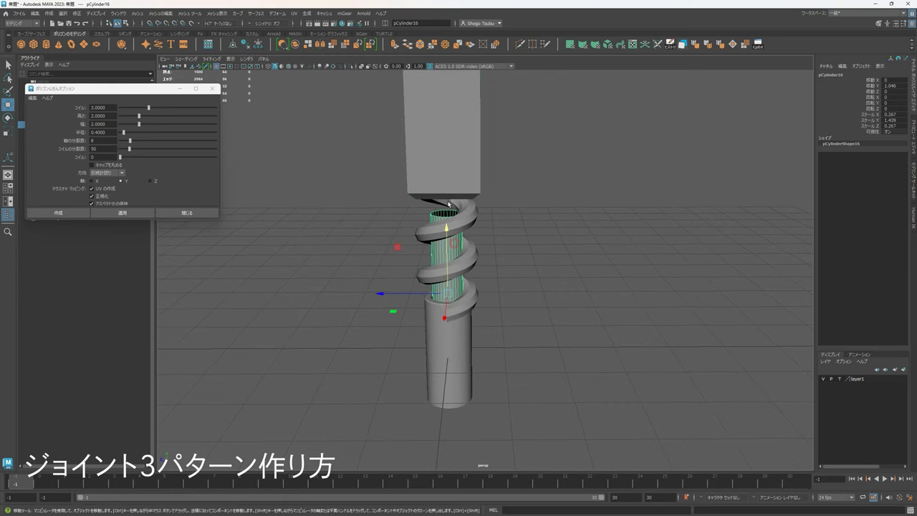
left_click_drag(448, 230, 448, 202)
left_click(542, 225)
left_click_drag(543, 225, 518, 210, "alt")
left_click(466, 226)
key("r")
left_click_drag(441, 187, 441, 223)
key("ctrl+z")
Step: Select the helix and automatically soften or harden its edges based on the face angle
left_click_drag(517, 228, 586, 252, "alt")
scroll(577, 254, "up", 3)
scroll(573, 246, "down", 3)
left_click(577, 244)
left_click(488, 238)
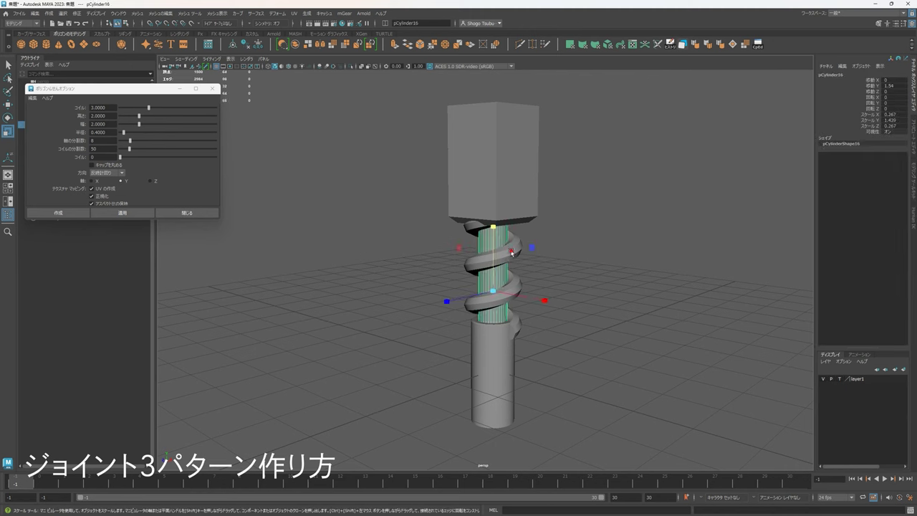
left_click(511, 251)
left_click(609, 220)
scroll(601, 252, "down", 5)
scroll(602, 253, "up", 2)
left_click(471, 255)
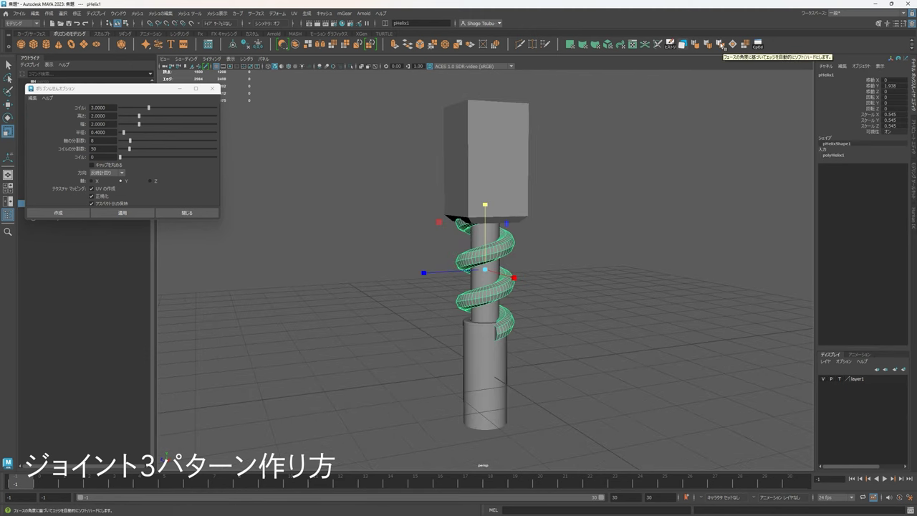
left_click(639, 192)
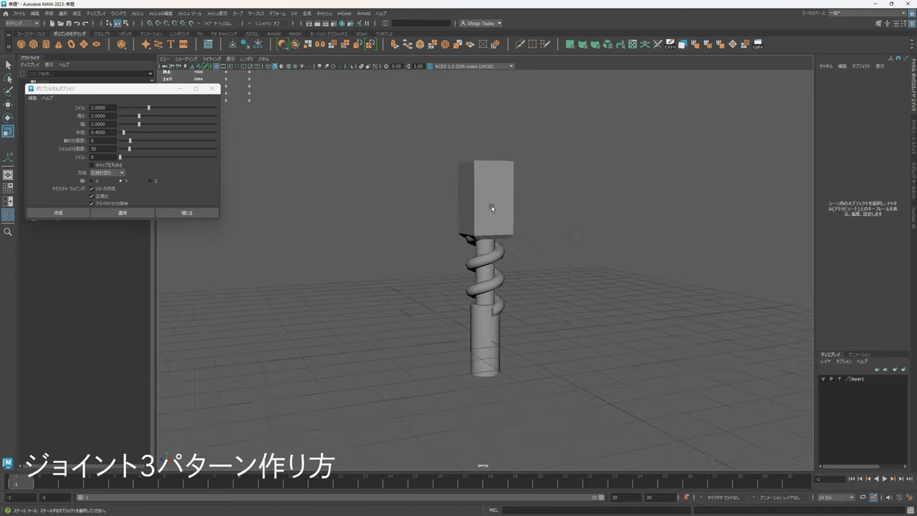
Step: Examine the finished spring joint of box, rod, coil and cylinder from several angles and distances
left_click_drag(491, 204, 520, 274, "alt")
left_click(500, 232)
scroll(538, 262, "up", 3)
scroll(506, 285, "down", 5)
left_click(563, 217)
scroll(565, 225, "down", 3)
left_click_drag(565, 236, 572, 248, "alt")
scroll(573, 248, "up", 5)
scroll(523, 294, "down", 5)
scroll(526, 295, "up", 4)
left_click_drag(527, 295, 561, 312, "alt")
scroll(510, 275, "down", 6)
left_click_drag(428, 187, 478, 239)
left_click(612, 277)
scroll(551, 247, "up", 5)
key("w")
left_click(575, 231)
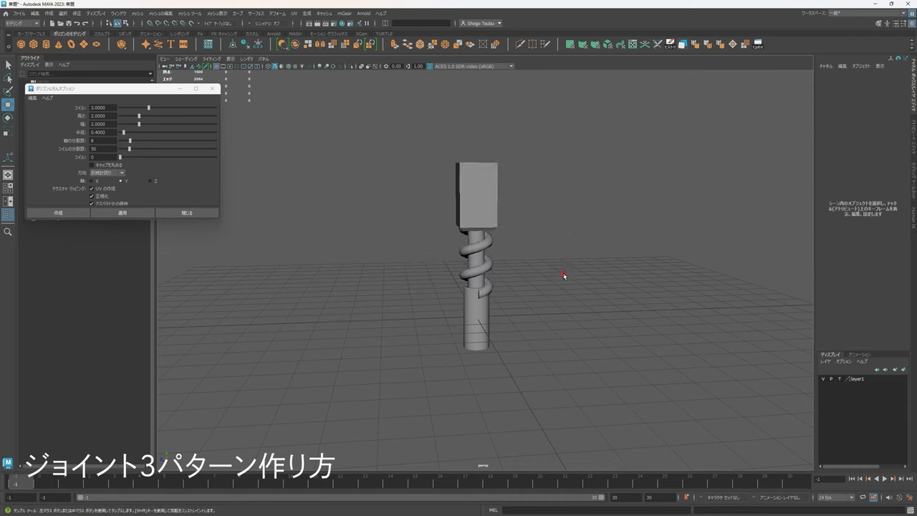
left_click_drag(563, 272, 634, 286, "alt")
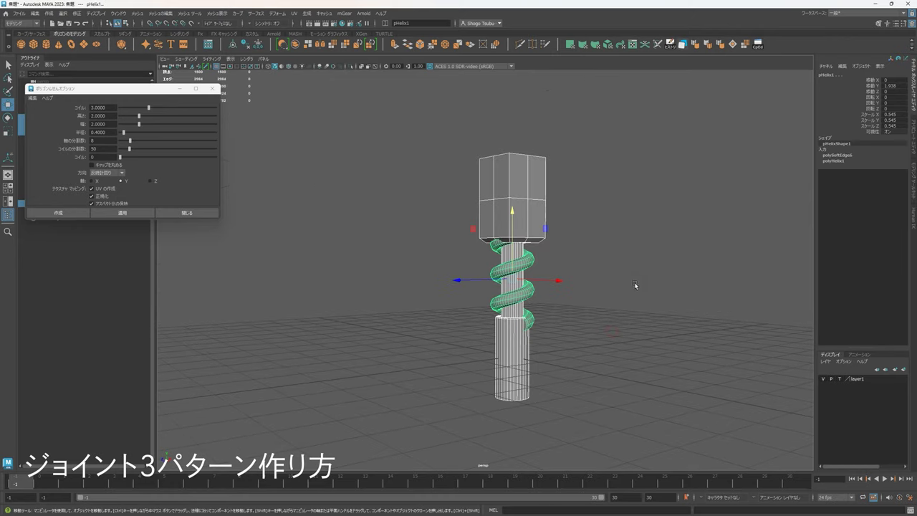
left_click(635, 286)
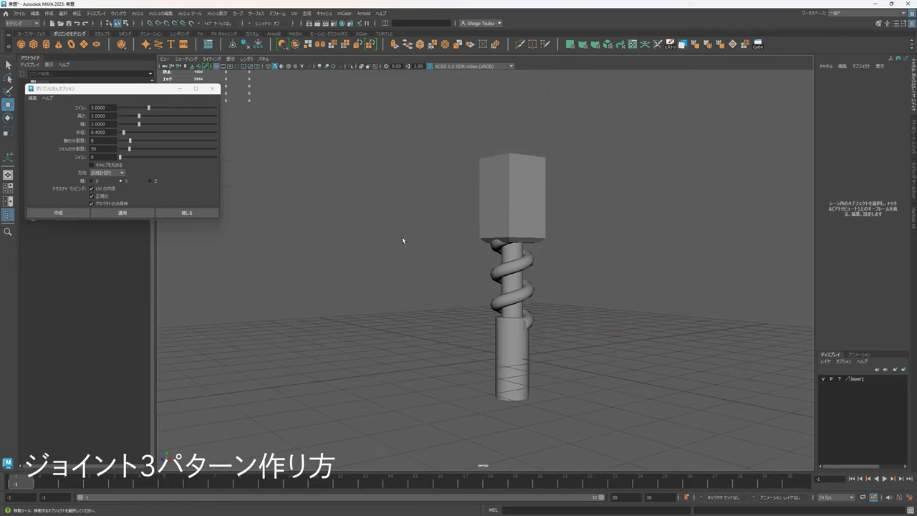
Step: Close the helix options window and unhide group3, the side pivot assembly with the discs
left_click(217, 92)
left_click_drag(587, 274, 541, 265, "alt")
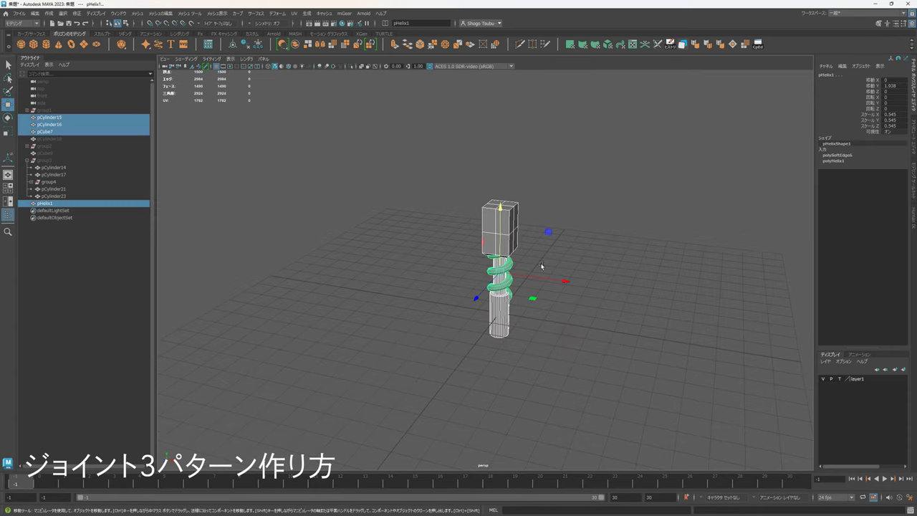
left_click(45, 161)
key("h")
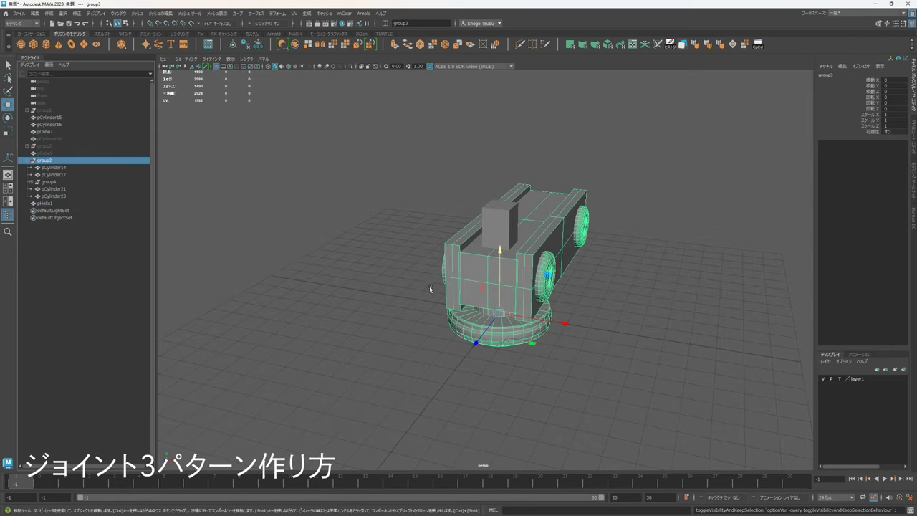
Step: Hide group3 and move the spring joint's box, rod, coil and cylinder together along X to about 11.16
left_click(46, 204)
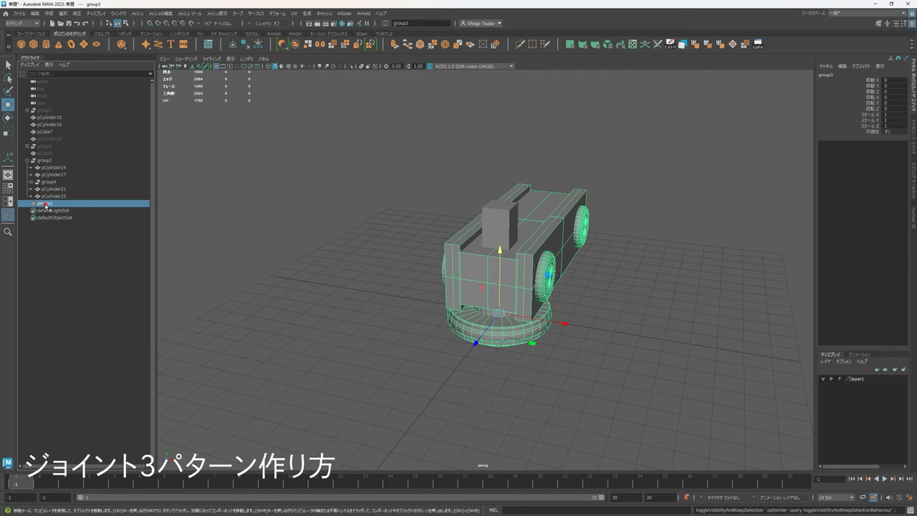
left_click(43, 161)
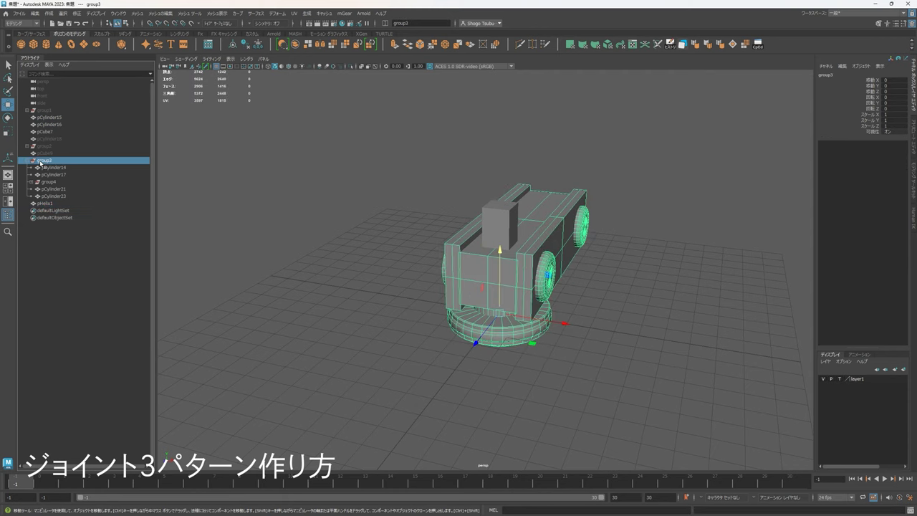
key("h")
left_click_drag(579, 384, 459, 190)
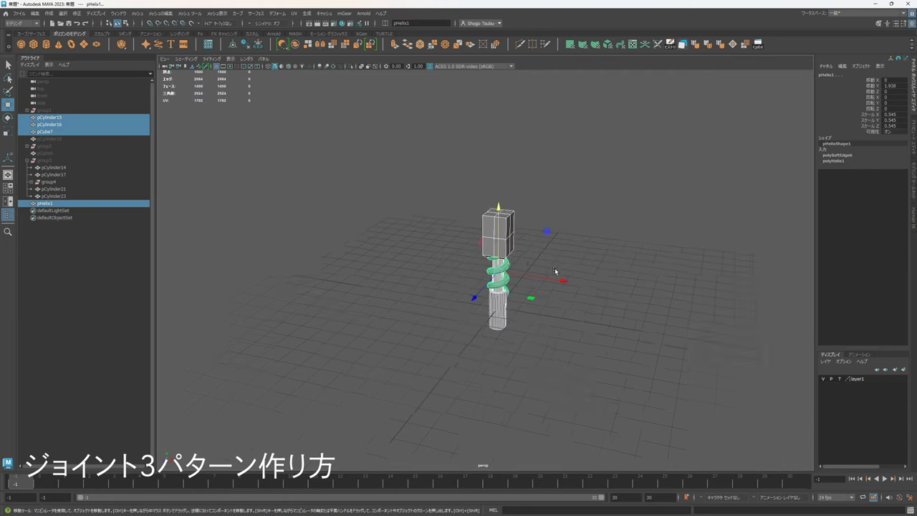
left_click_drag(555, 285, 754, 321)
Step: Unhide group3 with the side pivot assembly, group2 with the ball joint, and the base box pCube9
left_click(56, 162)
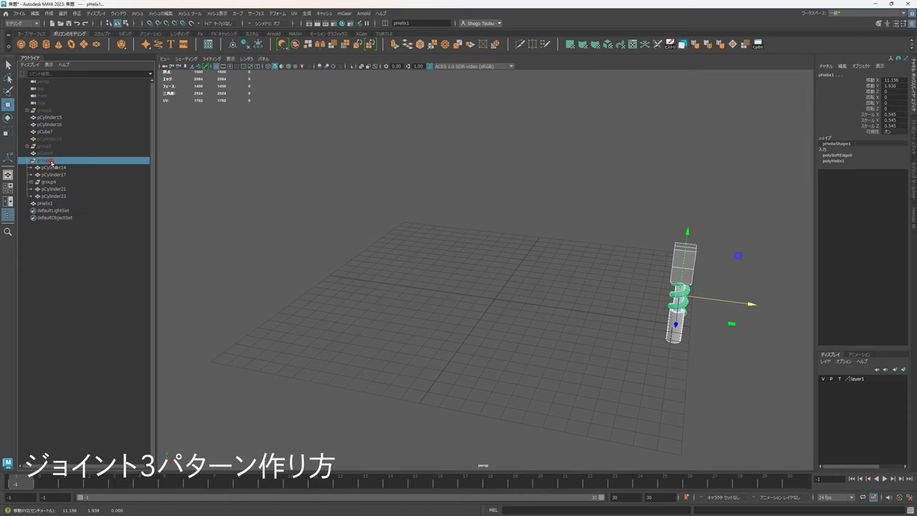
key("h")
left_click(45, 148)
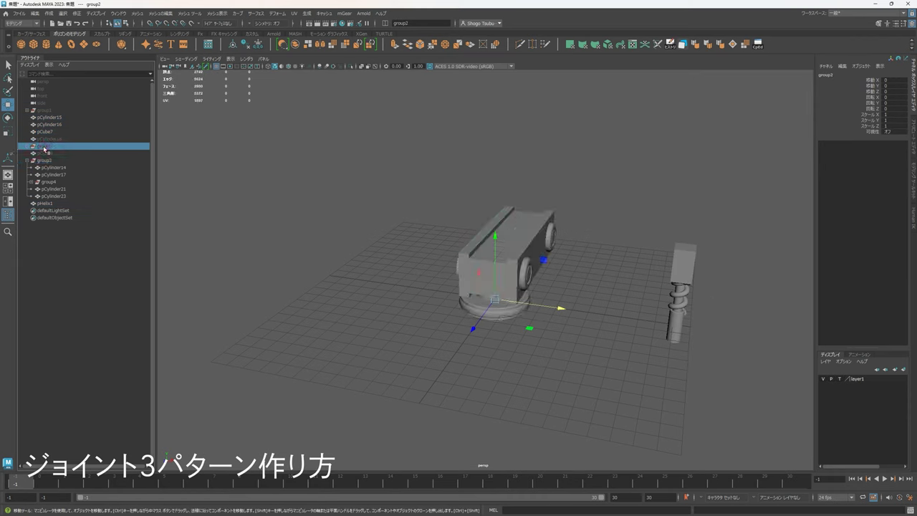
key("shift+h")
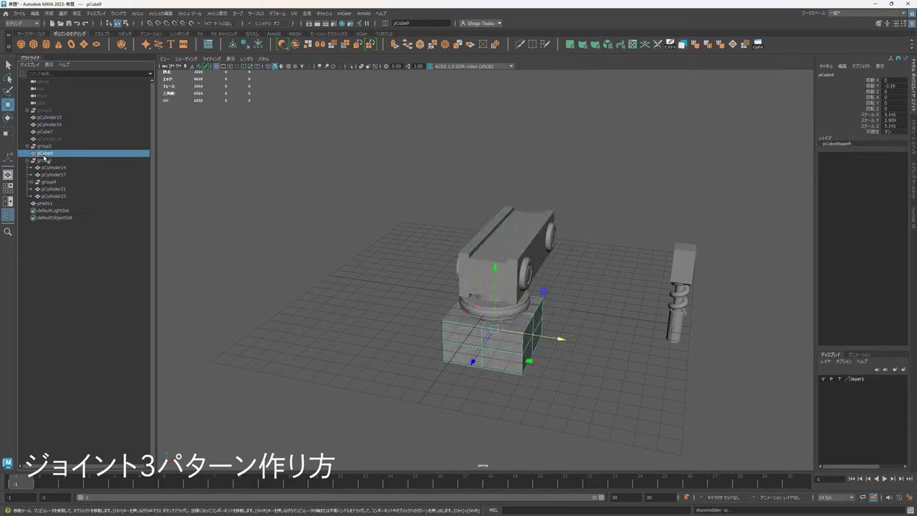
Step: Move the ball joint group2 and its base box pCube9 along X so the box sits at about -11.58
left_click(45, 146)
left_click(45, 154, "ctrl")
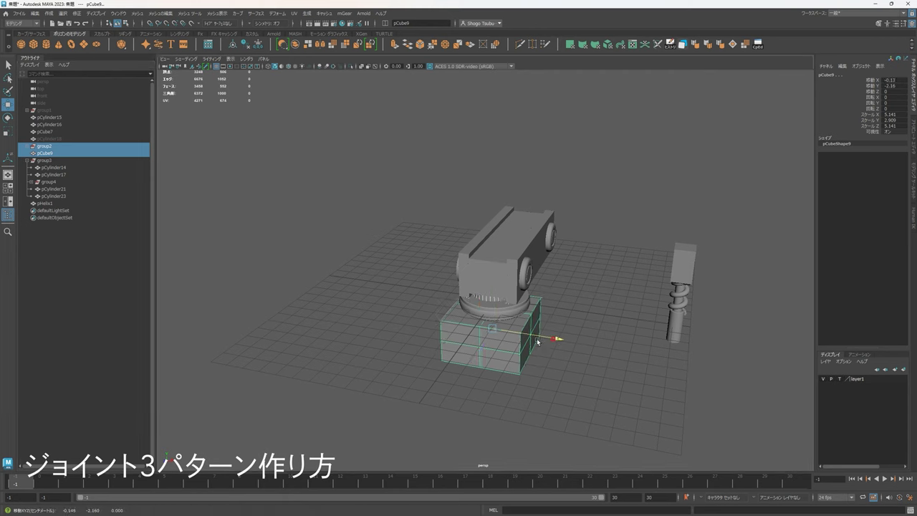
left_click_drag(560, 338, 601, 293)
left_click(573, 337)
left_click_drag(715, 294, 658, 231)
Step: Examine the ball joint, side pivot and spring joint side by side from several angles
left_click_drag(593, 290, 626, 274, "alt")
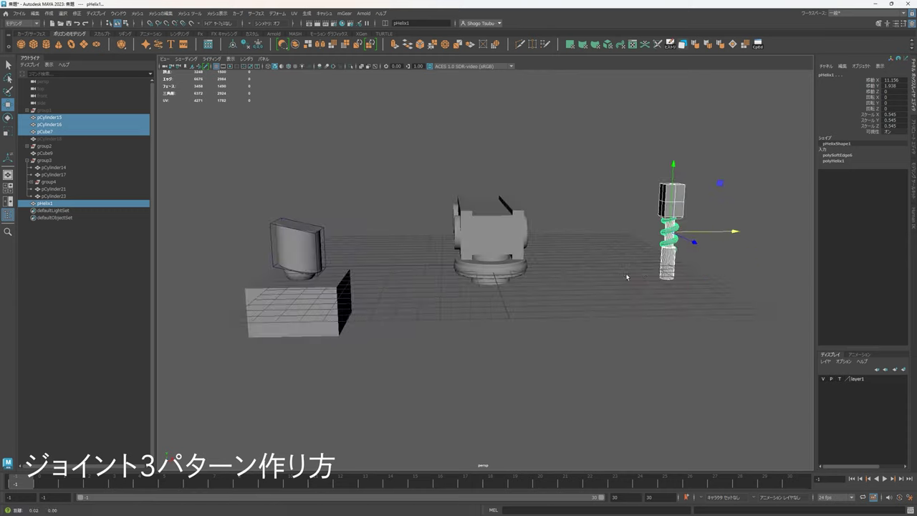
middle_click_drag(626, 274, 555, 288, "alt")
right_click_drag(555, 289, 671, 272, "alt")
middle_click_drag(536, 272, 634, 255, "alt")
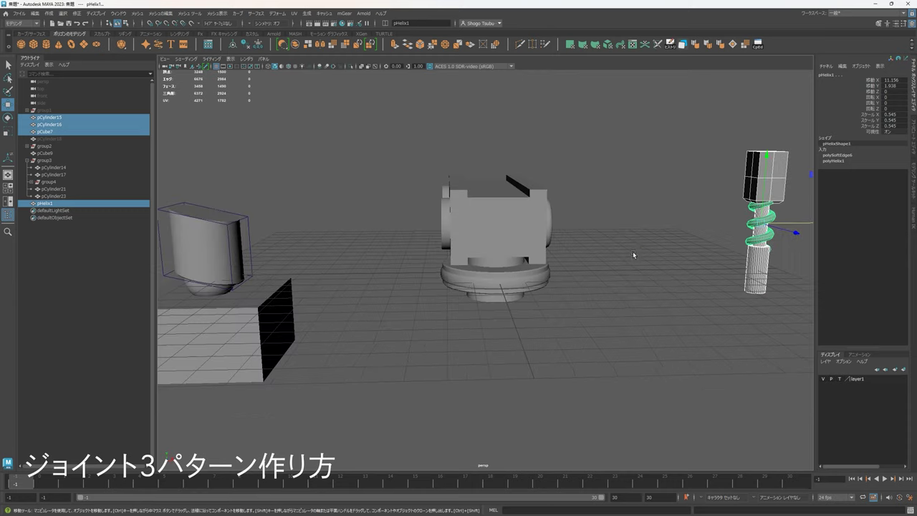
left_click(593, 266)
left_click_drag(593, 266, 636, 274, "alt")
left_click_drag(404, 322, 258, 231)
left_click_drag(429, 297, 398, 169, "alt")
left_click(436, 272)
left_click_drag(573, 285, 389, 337, "alt")
left_click(401, 308)
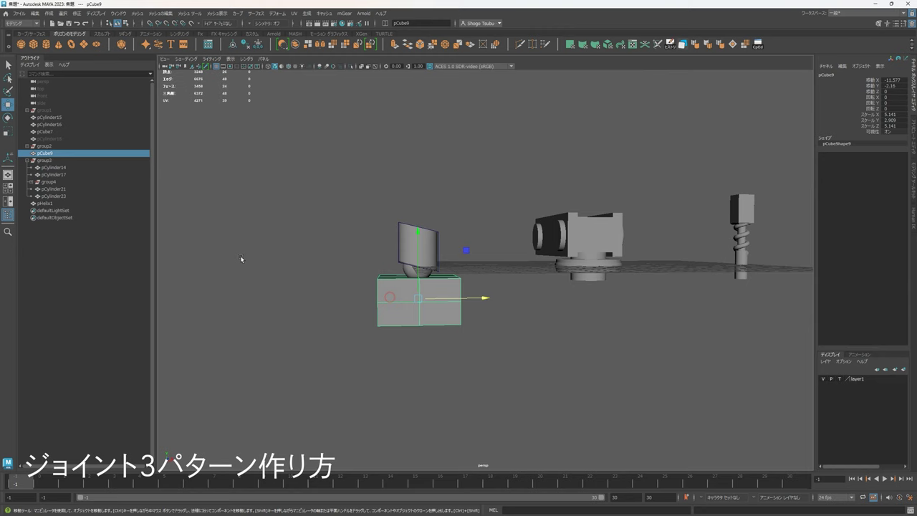
Step: Unhide the flared ring pCylinder18 and move it along X to about -11.53, beneath the ball joint
left_click(48, 138)
key("h")
middle_click_drag(651, 287, 485, 289)
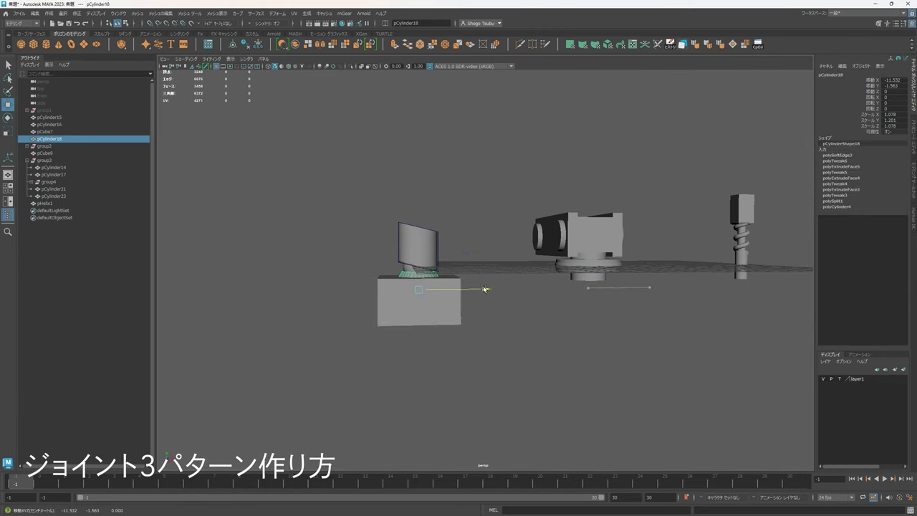
Step: Move the base box away from the ball joint along X
left_click(450, 302)
left_click_drag(483, 299, 647, 308)
left_click(676, 358)
left_click_drag(679, 361, 530, 366, "alt")
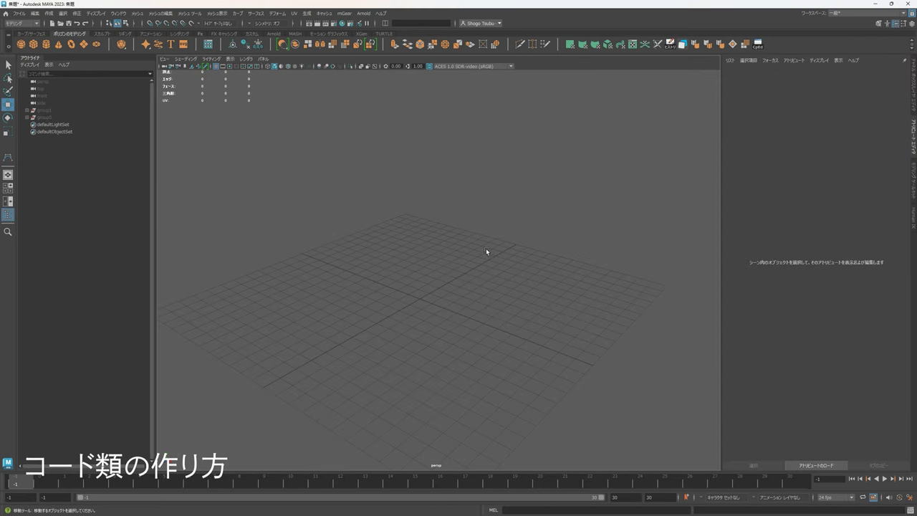
left_click_drag(471, 258, 454, 298, "alt")
middle_click_drag(454, 298, 507, 295, "alt")
right_click_drag(507, 295, 513, 308, "alt")
mouse_move(513, 308)
left_mouse_down("alt")
mouse_move(527, 301)
mouse_move(523, 278)
mouse_move(545, 267)
mouse_move(475, 318)
mouse_move(495, 297)
left_mouse_up("alt")
left_click_drag(522, 350, 431, 305, "alt")
scroll(467, 302, "up", 5)
scroll(451, 315, "down", 5)
middle_click_drag(441, 311, 438, 315, "alt")
left_click_drag(444, 315, 502, 337, "alt")
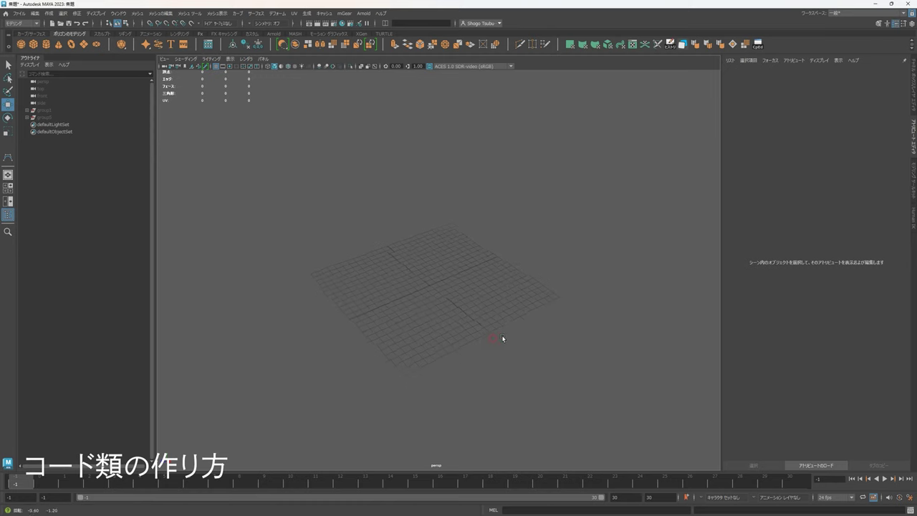
left_click(48, 14)
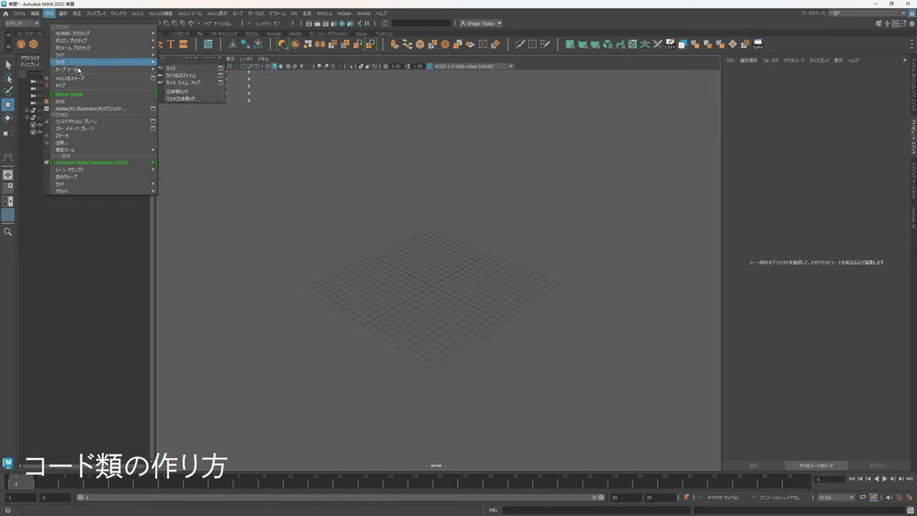
mouse_move(78, 69)
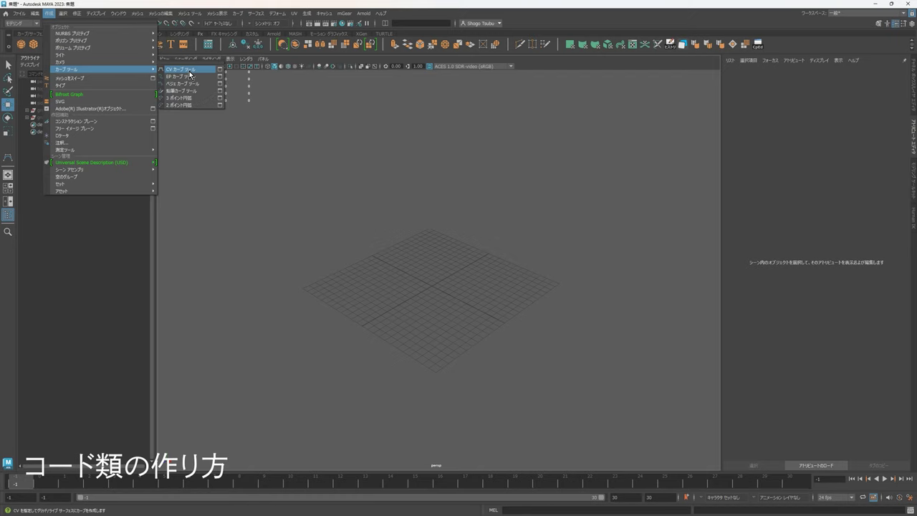
left_click(467, 283)
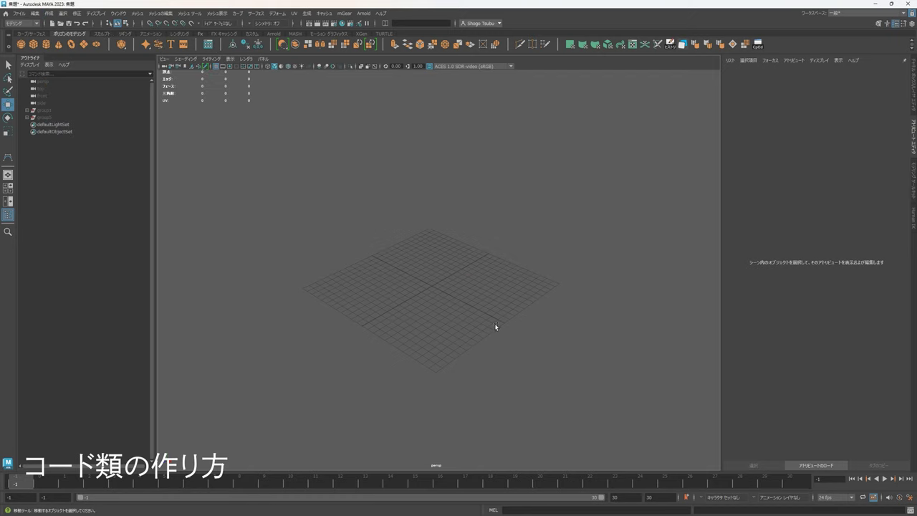
left_click_drag(472, 256, 499, 280, "alt")
left_click_drag(423, 278, 507, 247, "alt")
Step: Show the side orthographic view at full size, zoomed out for drawing a long curve
key("space")
key("space")
key("space")
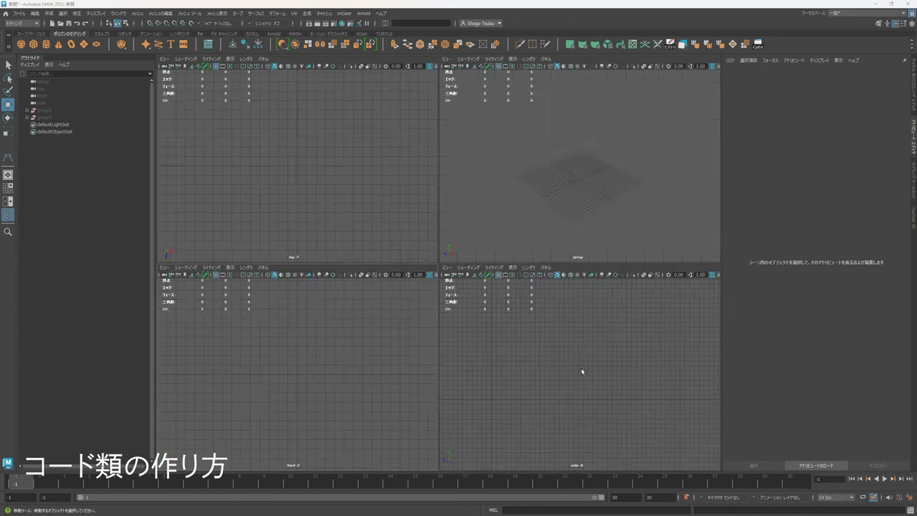
key("space")
scroll(444, 452, "down", 5)
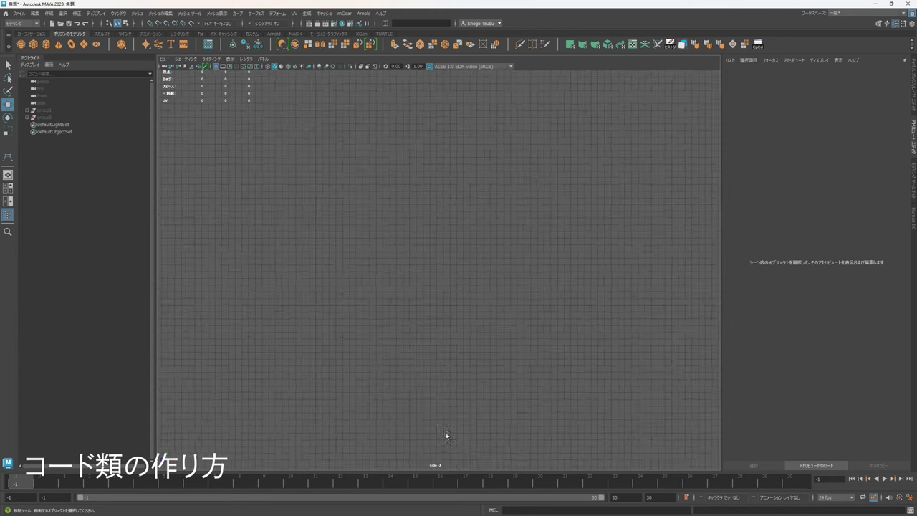
middle_click_drag(445, 432, 503, 326, "alt")
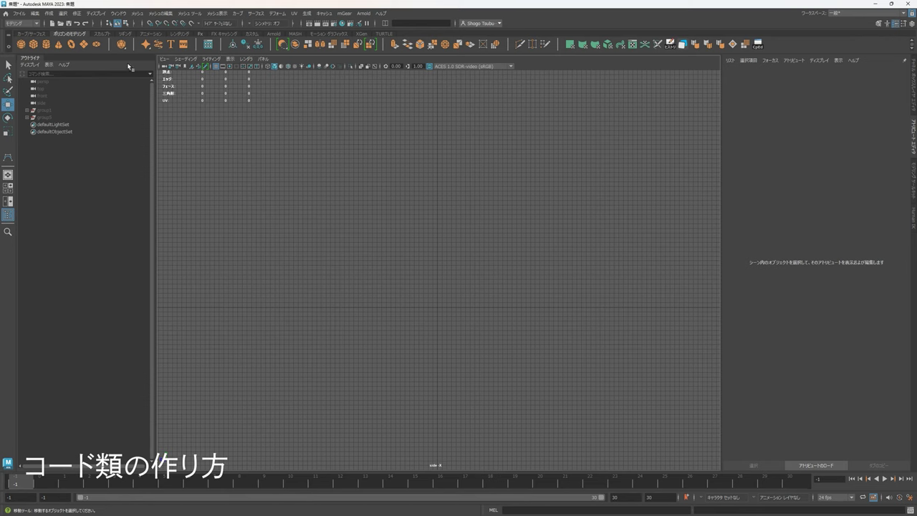
Step: Draw an S-shaped curve of seven control vertices rising across the side view with the CV Curve Tool
left_click(50, 14)
mouse_move(87, 67)
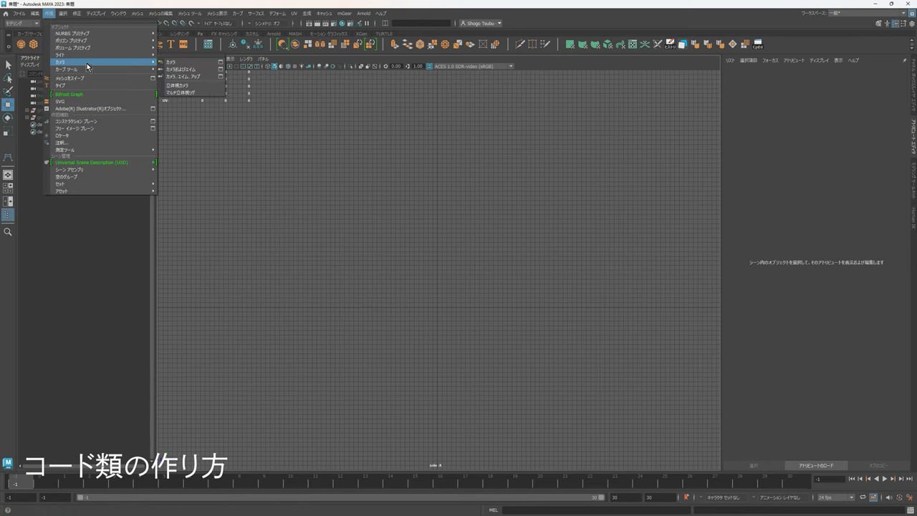
left_click(172, 69)
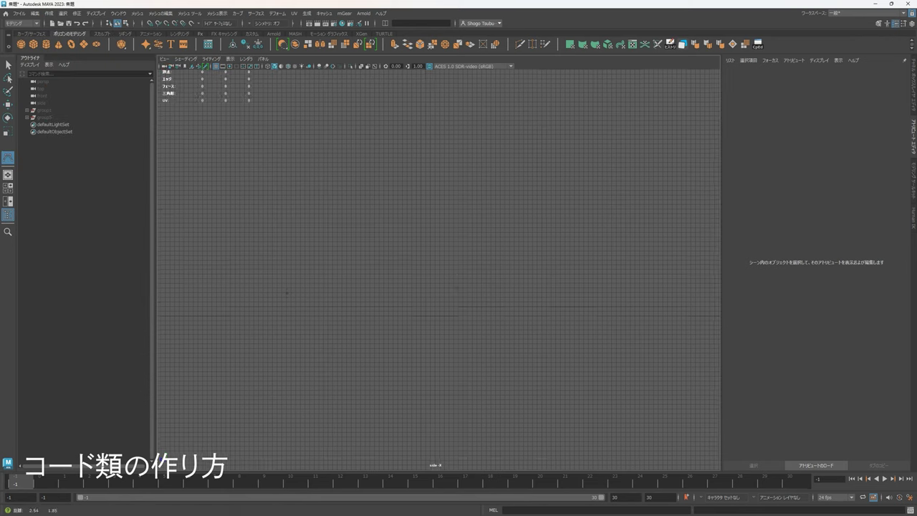
left_click(245, 321)
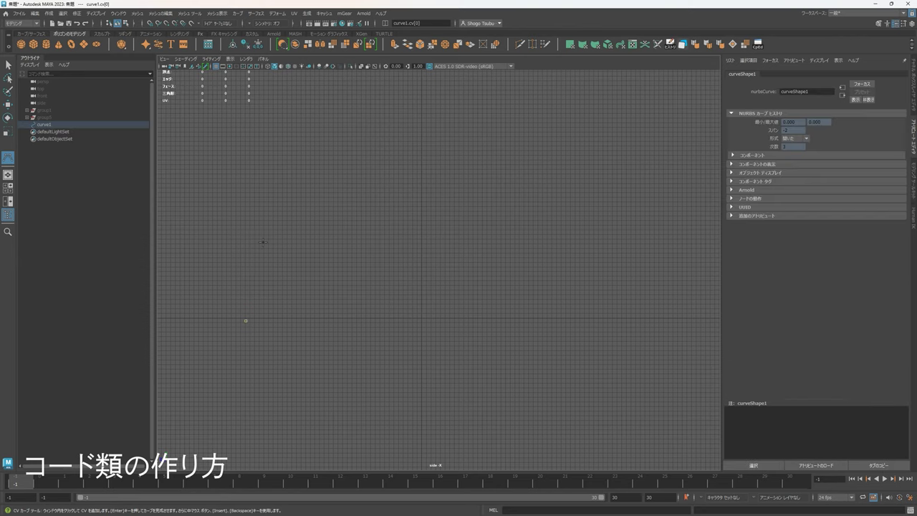
left_click(428, 197)
left_click(507, 192)
left_click(563, 93)
middle_click_drag(576, 51, 581, 128, "alt")
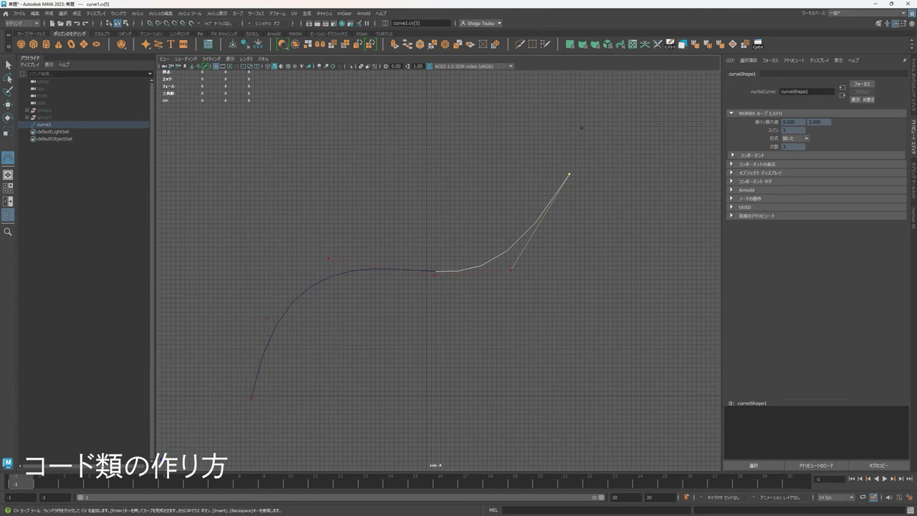
left_click(585, 94)
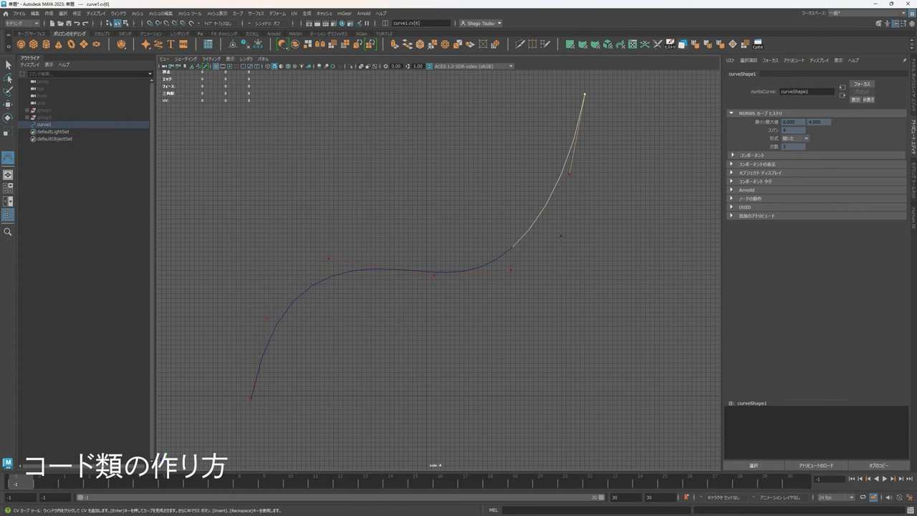
right_click_drag(640, 177, 571, 108, "alt")
middle_click_drag(571, 107, 583, 134, "alt")
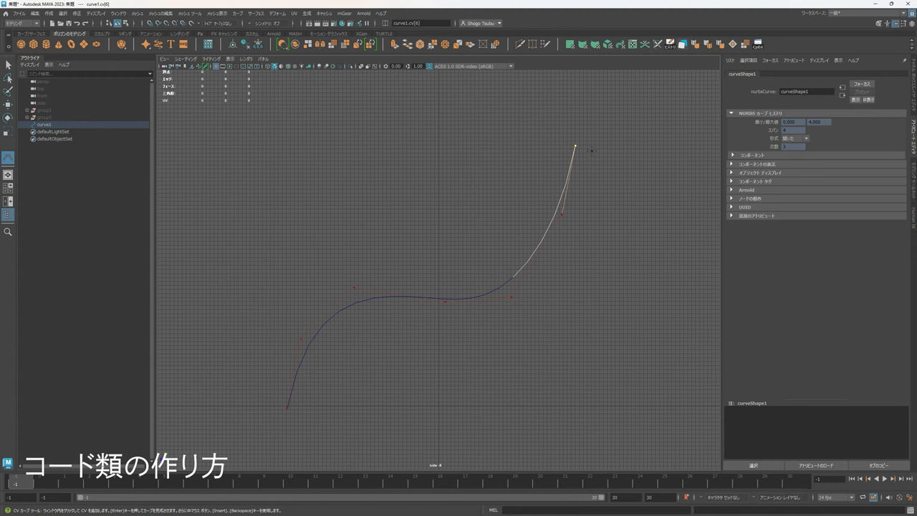
key("w")
middle_click_drag(567, 237, 570, 197, "alt")
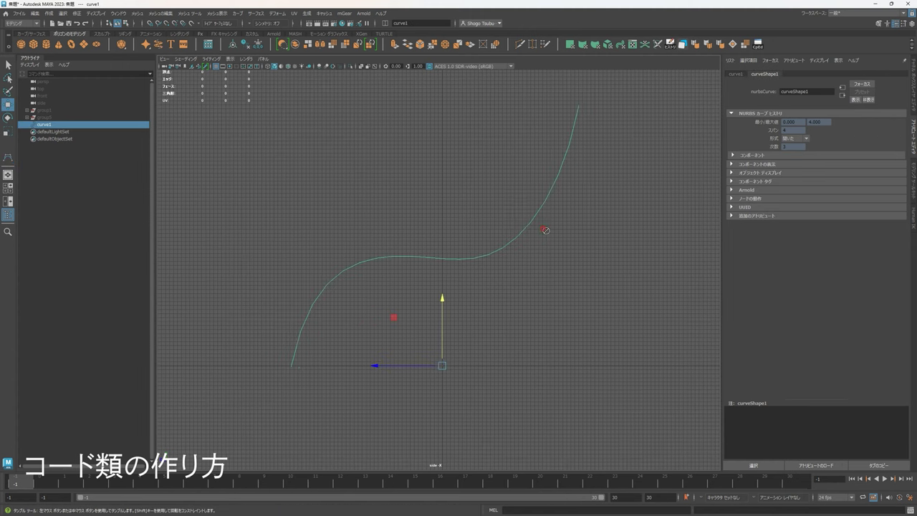
Step: Select the curve and examine its flat shape in the perspective view from several angles and distances
left_click_drag(548, 230, 402, 220, "alt")
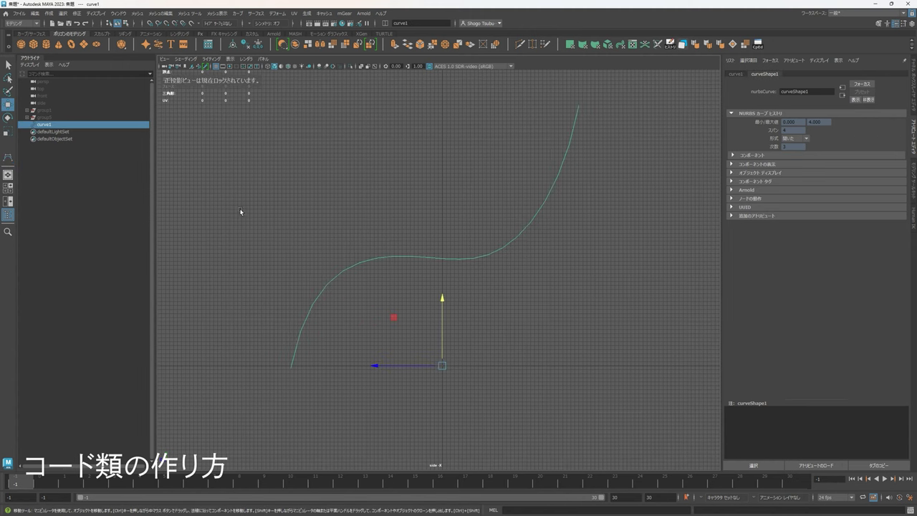
left_click(47, 127)
left_click(46, 127)
key("space")
key("space")
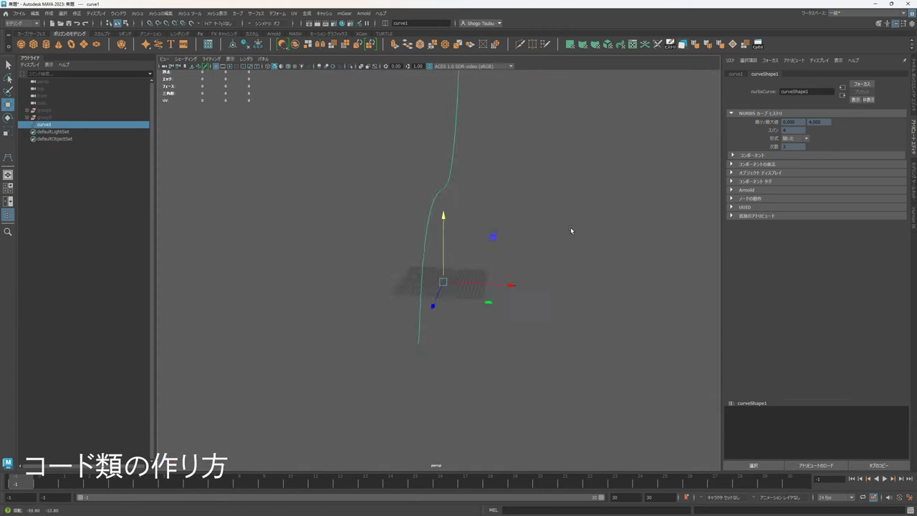
left_click_drag(570, 230, 480, 254, "alt")
scroll(441, 312, "up", 3)
left_click_drag(446, 322, 436, 327, "alt")
left_click_drag(535, 250, 443, 313, "alt")
left_click_drag(468, 246, 423, 275, "alt")
middle_click_drag(422, 274, 461, 288, "alt")
scroll(461, 288, "up", 4)
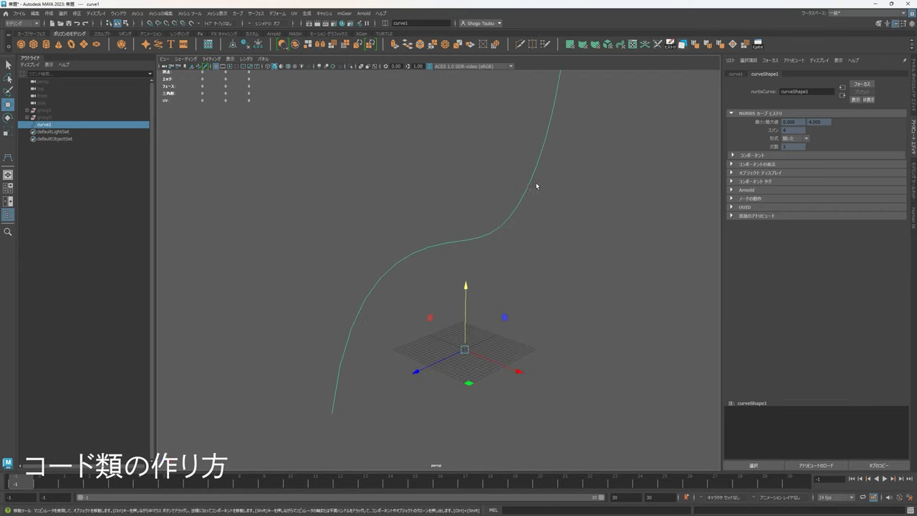
scroll(536, 186, "down", 5)
mouse_move(528, 248)
left_mouse_down("alt")
mouse_move(480, 286)
mouse_move(528, 273)
mouse_move(554, 284)
mouse_move(583, 268)
mouse_move(522, 261)
mouse_move(511, 248)
mouse_move(534, 266)
mouse_move(514, 251)
left_mouse_up("alt")
scroll(525, 270, "up", 4)
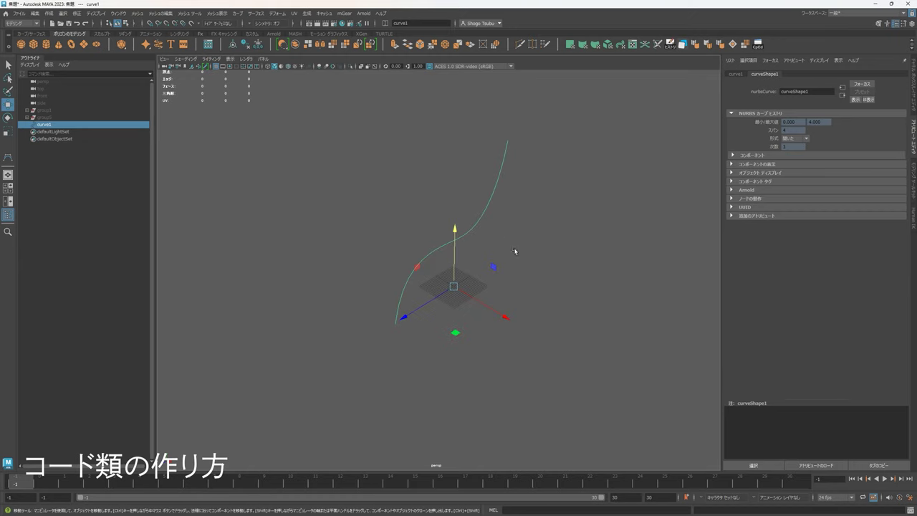
Step: Switch the curve to CV component mode for editing its control vertices
right_click(549, 189)
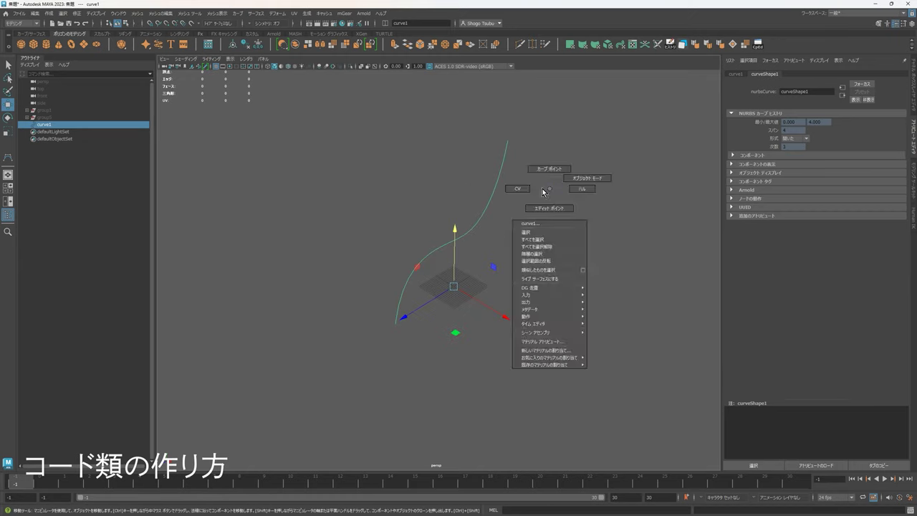
left_click(520, 196)
right_click_drag(551, 204, 501, 207)
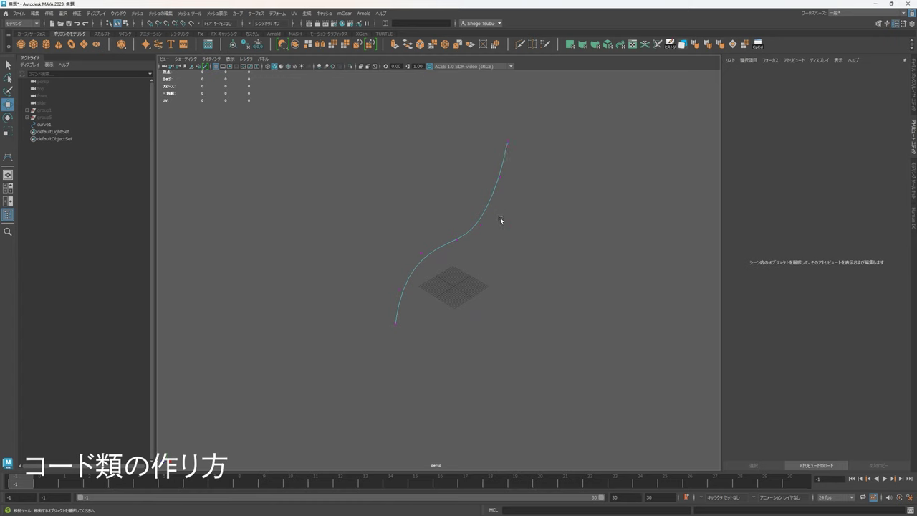
left_click_drag(501, 220, 462, 244, "alt")
left_click_drag(438, 289, 412, 254)
left_click_drag(412, 252, 474, 287, "alt")
left_click_drag(405, 306, 460, 329)
left_click_drag(487, 338, 460, 295, "alt")
key("ctrl+z")
key("ctrl+z")
key("ctrl+z")
Step: Select the last three control vertices at the curve's upper end and move them sideways along X
middle_click_drag(602, 298, 602, 343, "alt")
left_click_drag(602, 342, 437, 171)
left_click_drag(532, 217, 513, 292, "alt")
left_click_drag(583, 288, 475, 170)
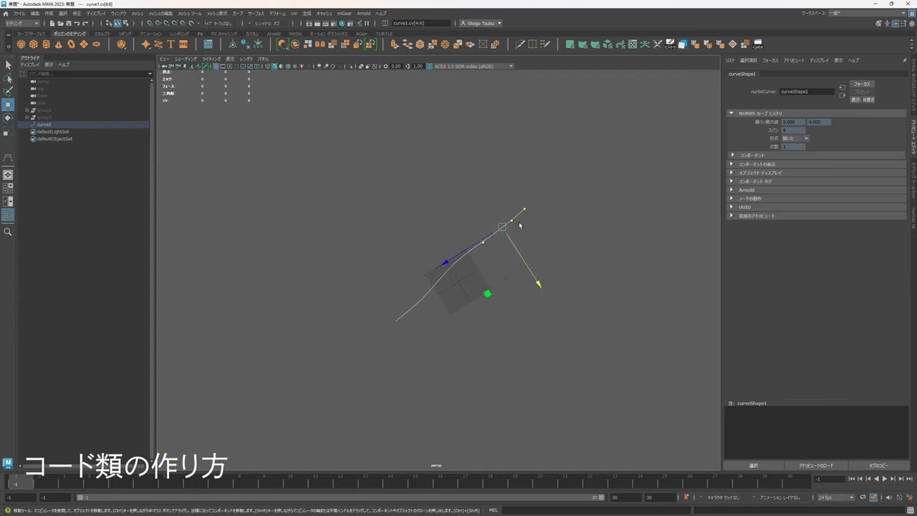
left_click_drag(538, 285, 515, 250)
Step: Move only the final control vertex at the curve's upper end along X
middle_click_drag(539, 217, 541, 250, "alt")
left_click_drag(543, 253, 472, 173)
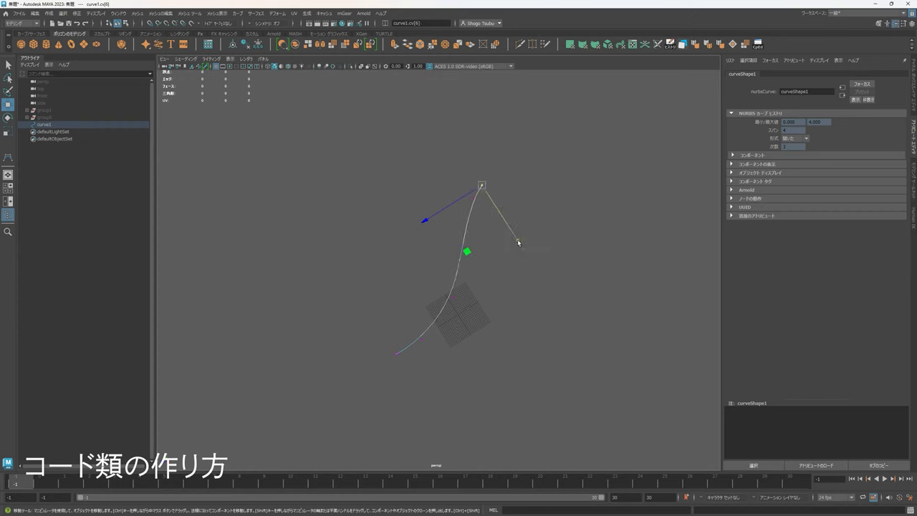
left_click_drag(518, 242, 499, 217)
Step: Shift the two control vertices just before the curve's upper end along X, one at a time, to smooth the bend
left_click_drag(526, 280, 609, 256, "alt")
left_click_drag(441, 257, 406, 229)
middle_click_drag(541, 301, 557, 299)
left_click_drag(367, 220, 400, 200)
middle_click_drag(578, 273, 593, 270)
left_click_drag(590, 304, 563, 292, "alt")
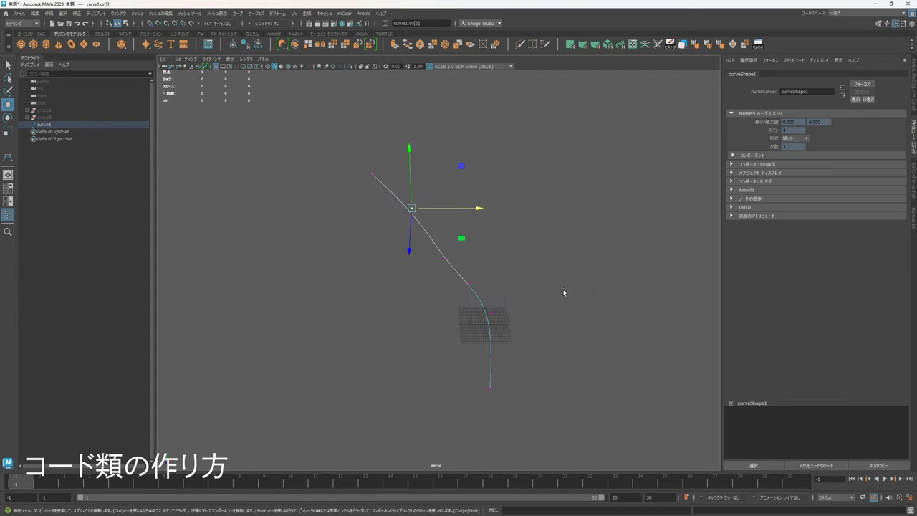
Step: Select the control vertex at the middle of the curve and shift it along X to adjust the bend
left_click_drag(488, 294, 456, 271)
middle_click_drag(577, 311, 590, 314)
left_click_drag(583, 315, 561, 308, "alt")
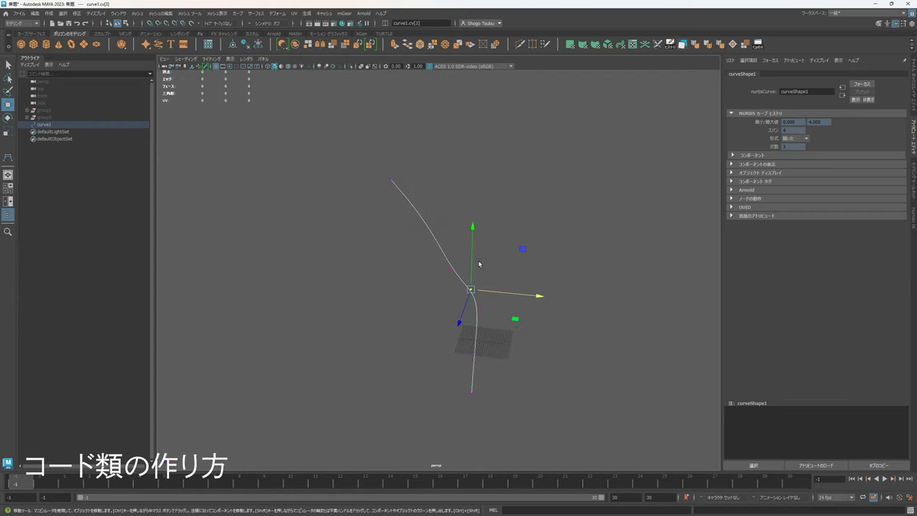
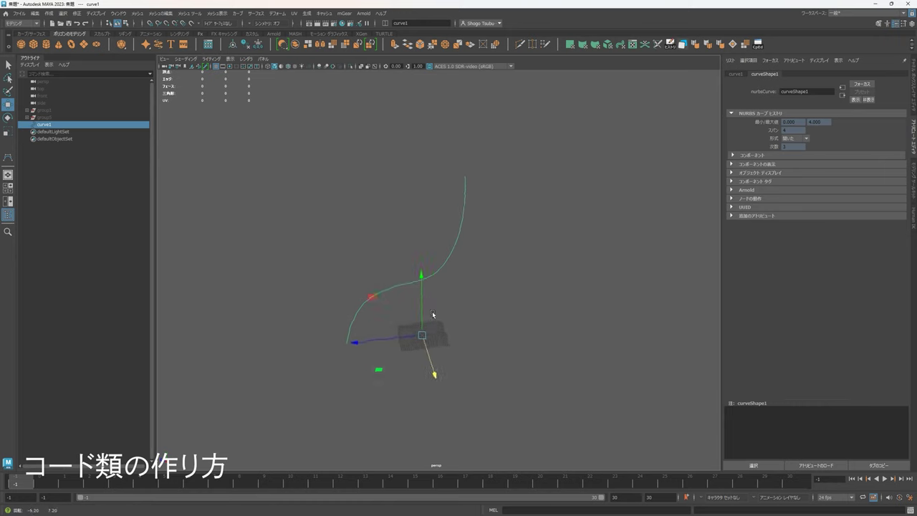
left_click_drag(457, 345, 413, 266, "alt")
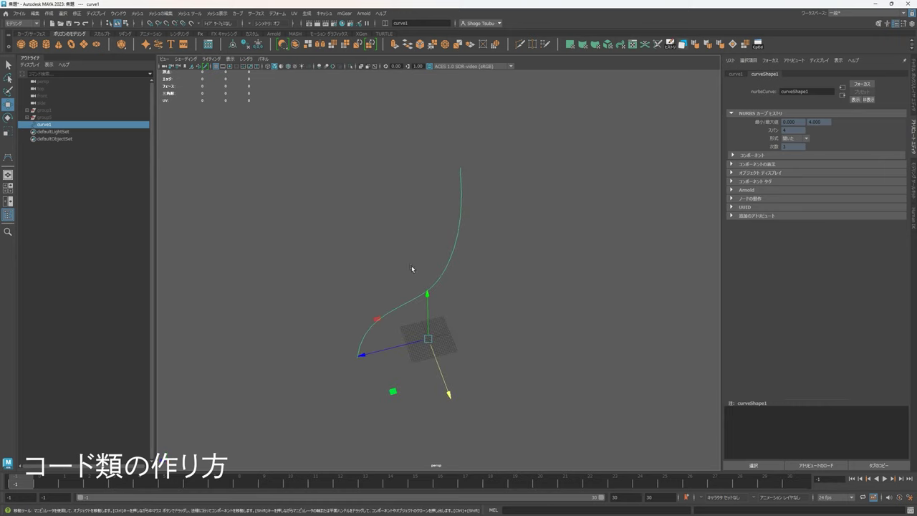
left_click(257, 12)
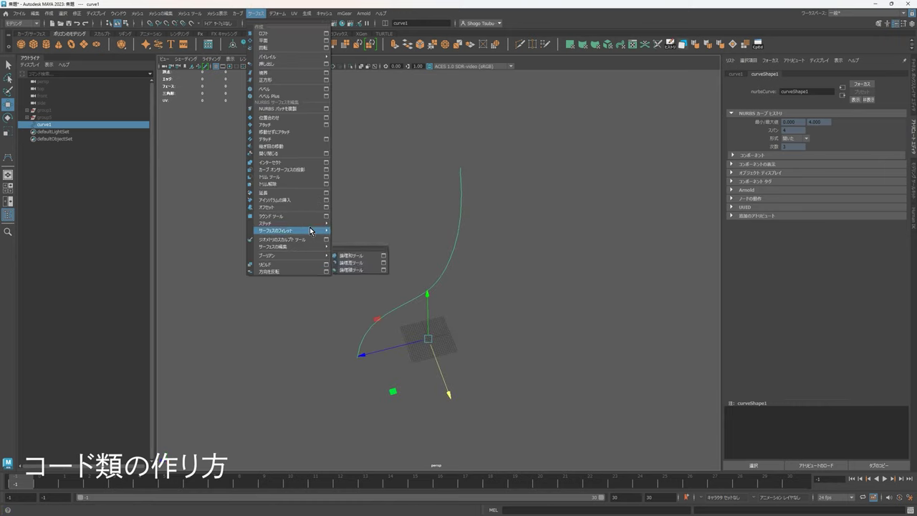
left_click(528, 332)
left_click(536, 335)
left_click_drag(535, 334, 538, 338, "alt")
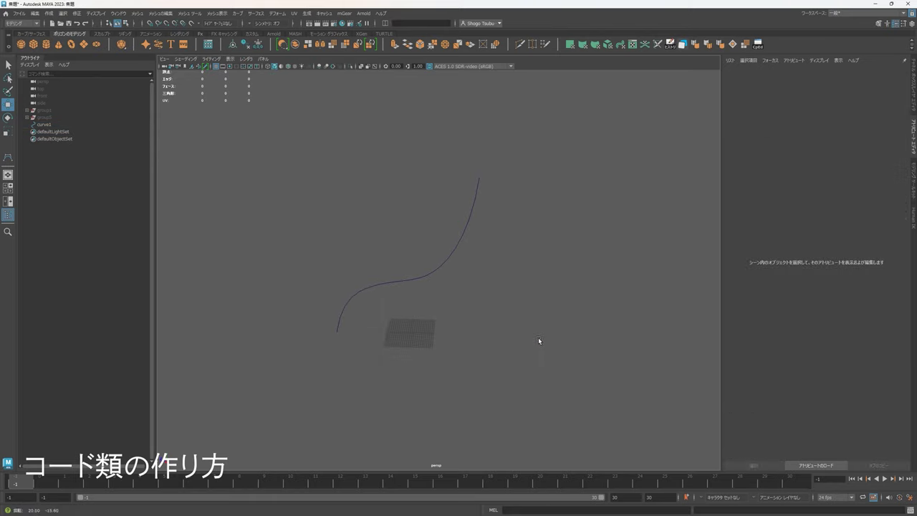
Step: Select the bent curve and create a Sweep Mesh along it to form a tube
left_click_drag(434, 269, 487, 280, "alt")
left_click(465, 271)
middle_click_drag(488, 281, 392, 285, "alt")
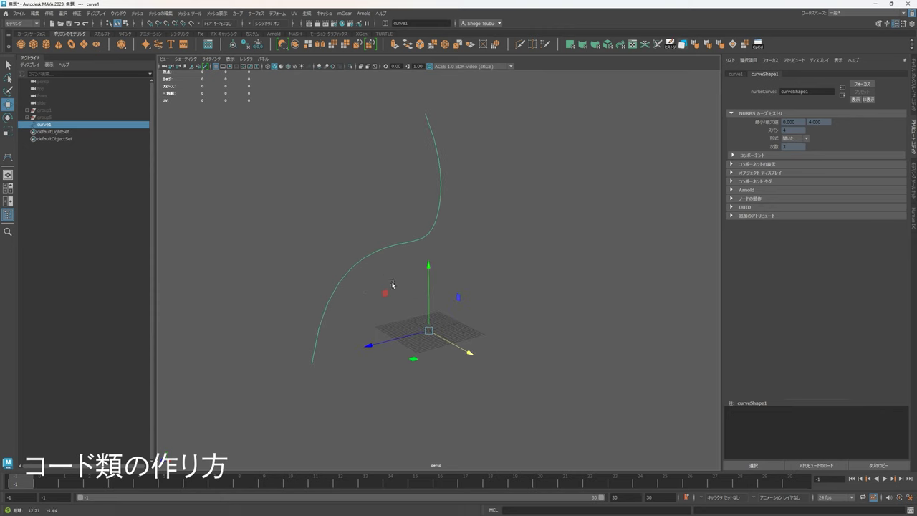
key("ctrl")
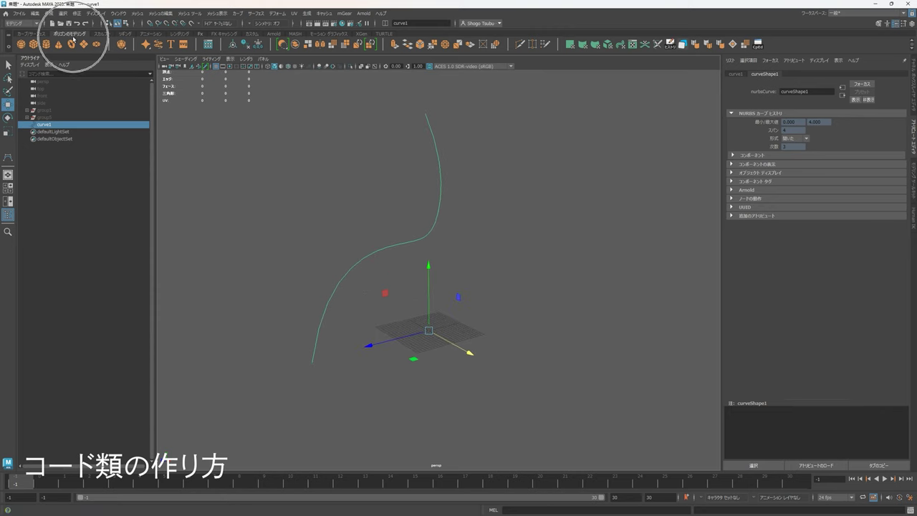
left_click(159, 44)
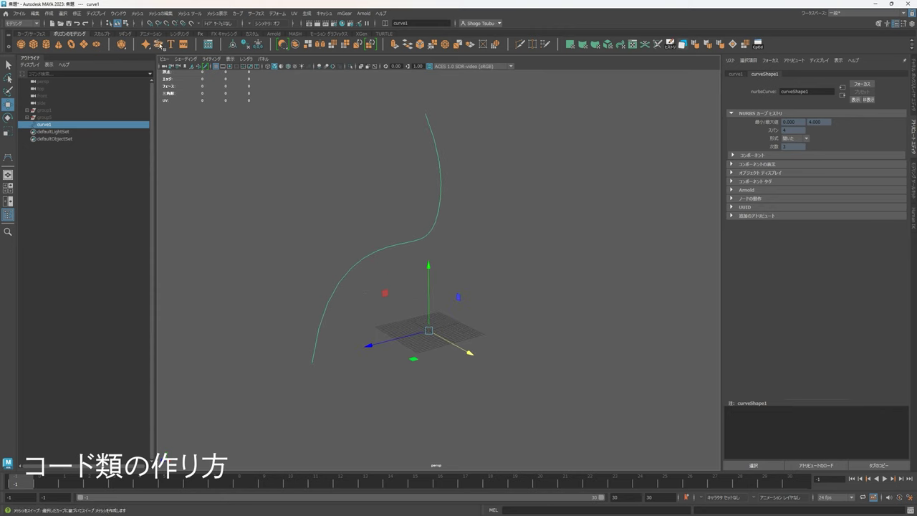
left_click(159, 44)
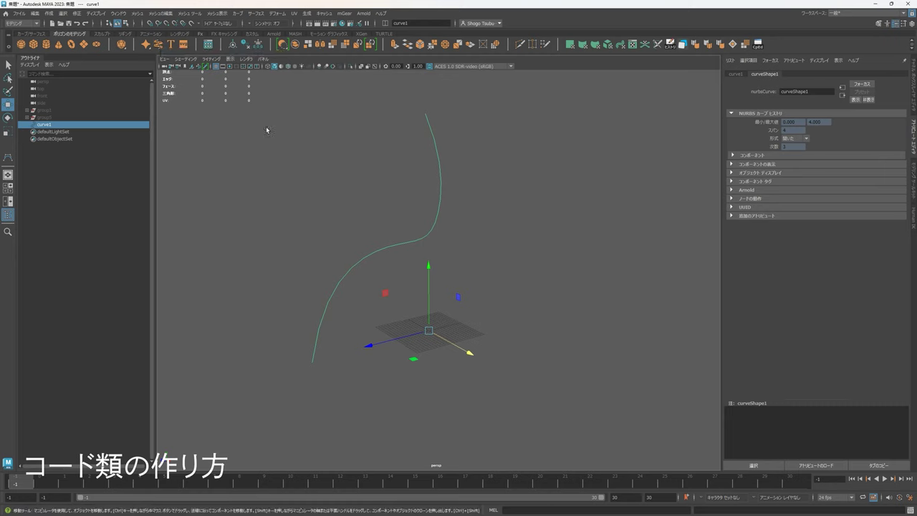
left_click(160, 44)
scroll(494, 283, "up", 3)
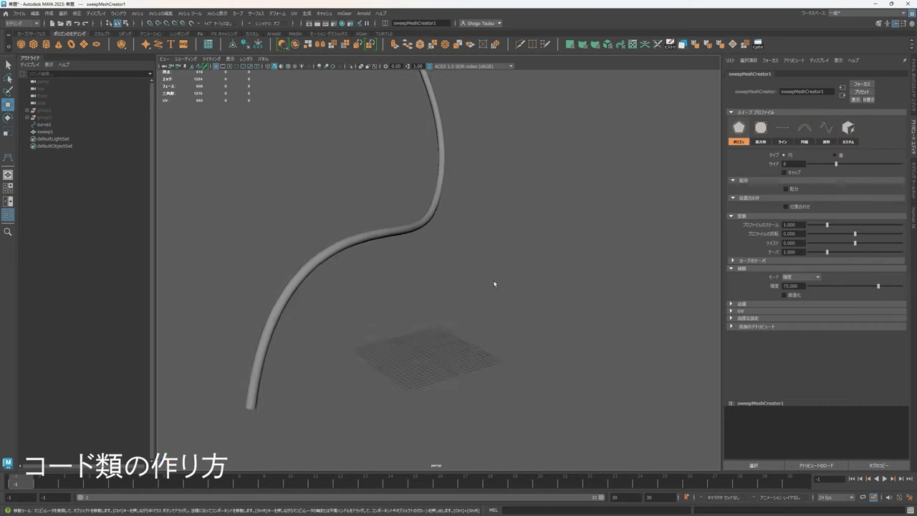
Step: Select the swept tube mesh and show its sweepMeshCreator1 settings
middle_click_drag(494, 282, 562, 258, "alt")
left_click(409, 224)
left_click_drag(469, 232, 512, 279, "alt")
middle_click_drag(512, 278, 502, 260, "alt")
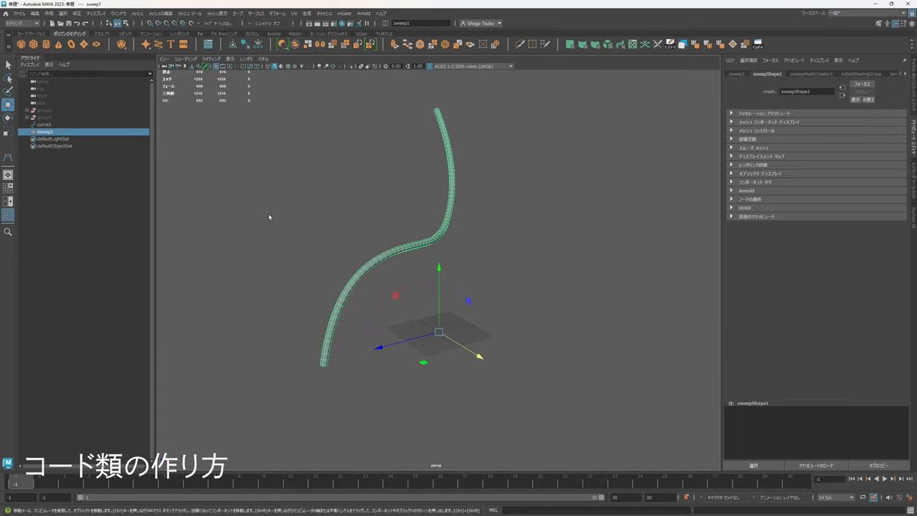
left_click_drag(475, 293, 510, 292, "alt")
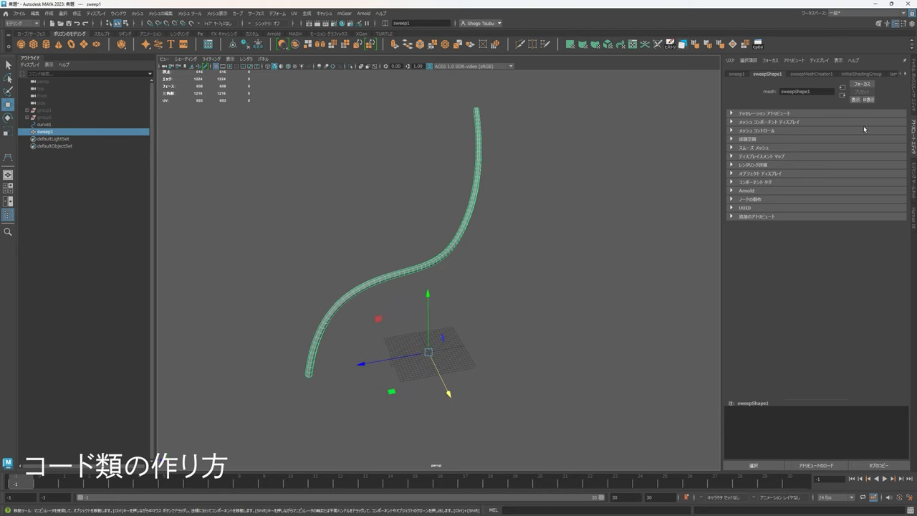
left_click(822, 74)
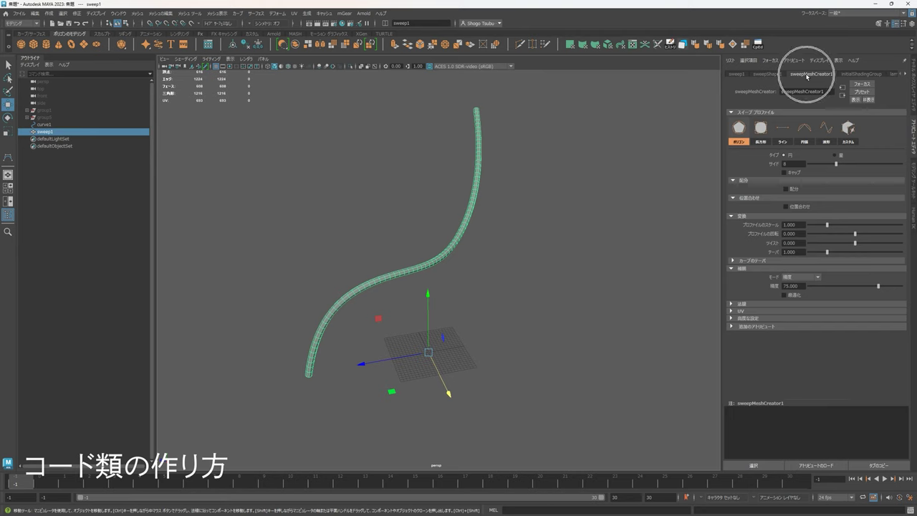
Step: Inspect the tube with its polygon sweep profile from several angles
left_click_drag(545, 266, 591, 233, "alt")
scroll(591, 232, "up", 5)
middle_click_drag(571, 254, 594, 213, "alt")
scroll(590, 219, "down", 3)
left_click(741, 131)
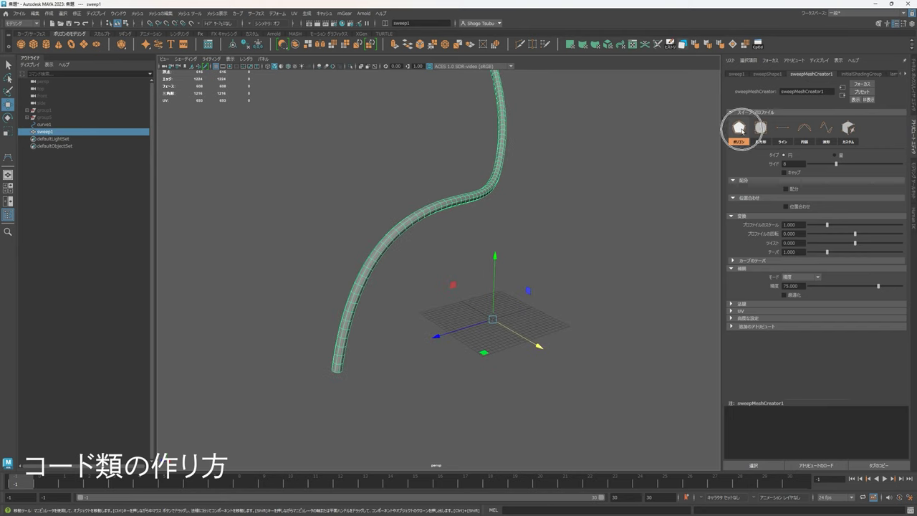
left_click(741, 129)
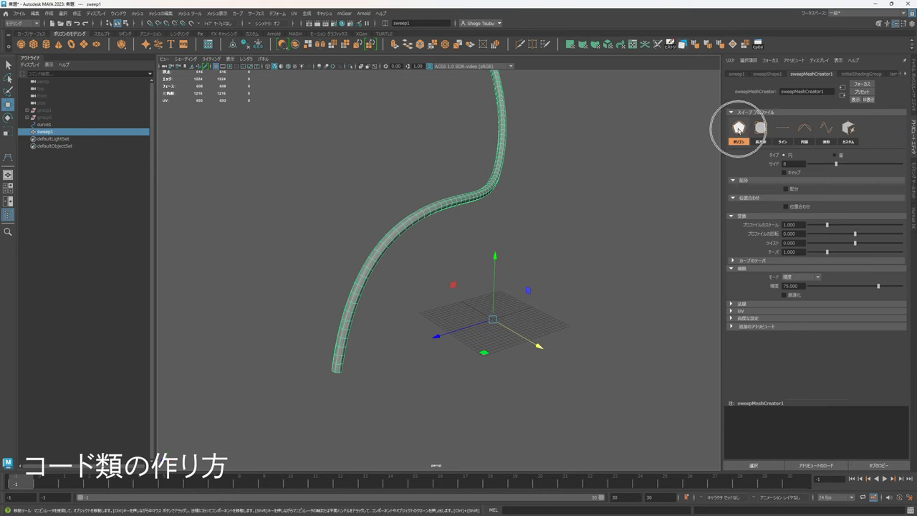
left_click_drag(569, 226, 573, 230, "alt")
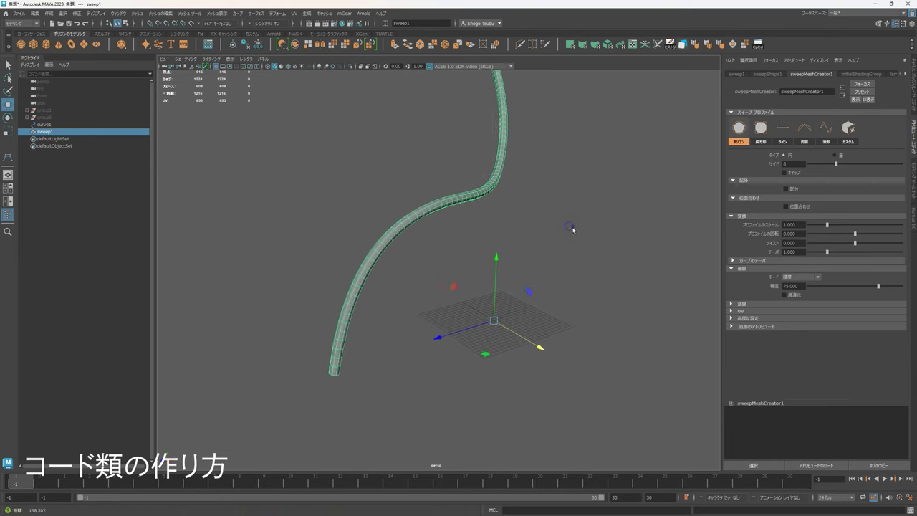
left_click(740, 130)
left_click_drag(493, 259, 467, 290, "alt")
Step: Try the rectangle sweep profile, inspect the tube's open end, and return to the polygon profile
left_click(761, 130)
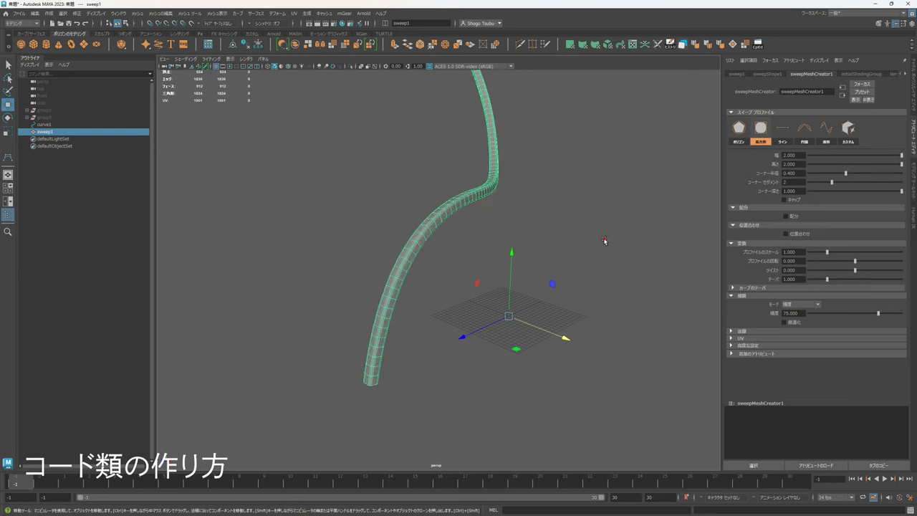
left_click_drag(604, 239, 442, 146, "alt")
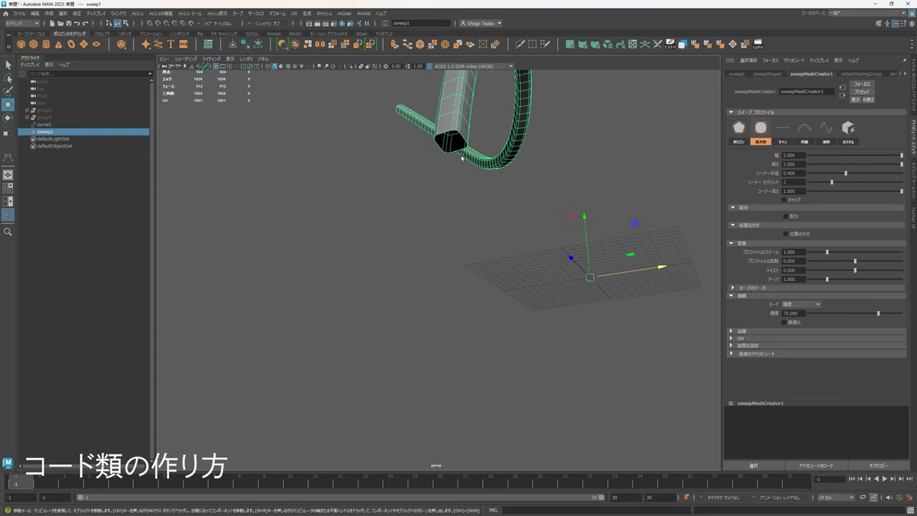
left_click_drag(529, 124, 727, 152, "alt")
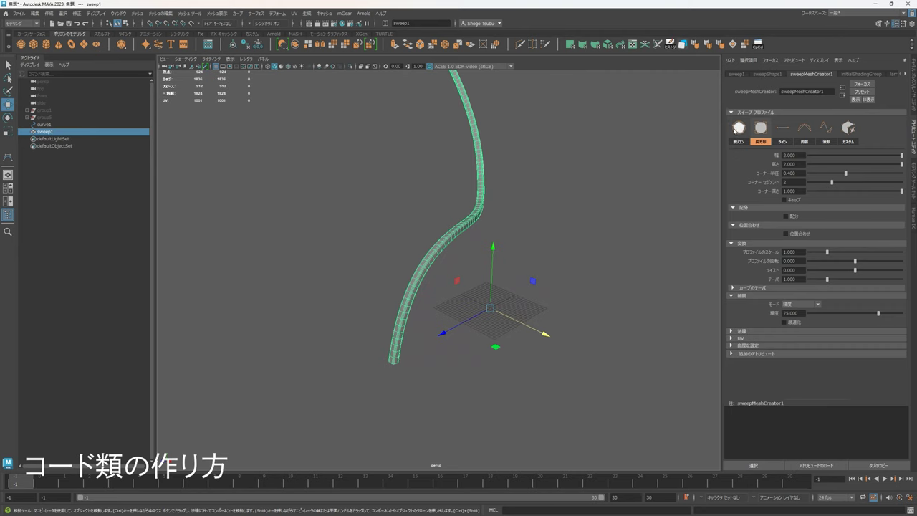
left_click(736, 130)
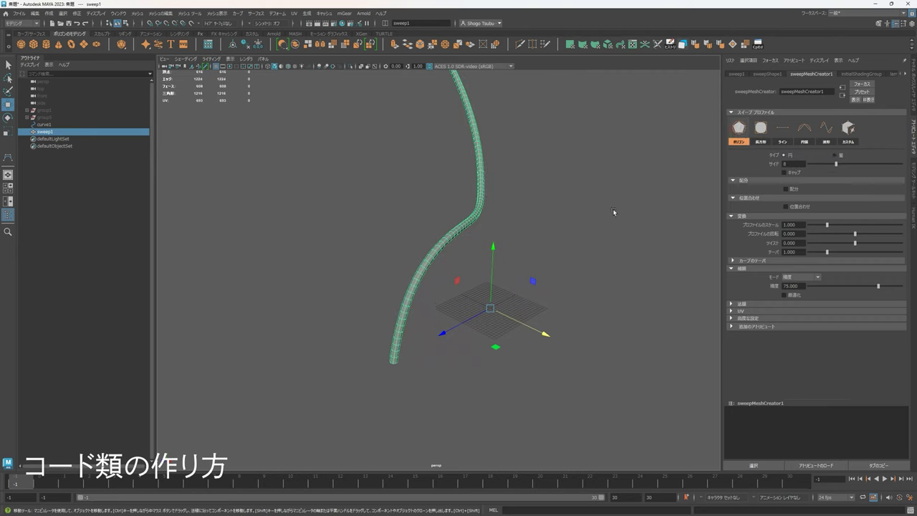
left_click_drag(569, 247, 652, 205, "alt")
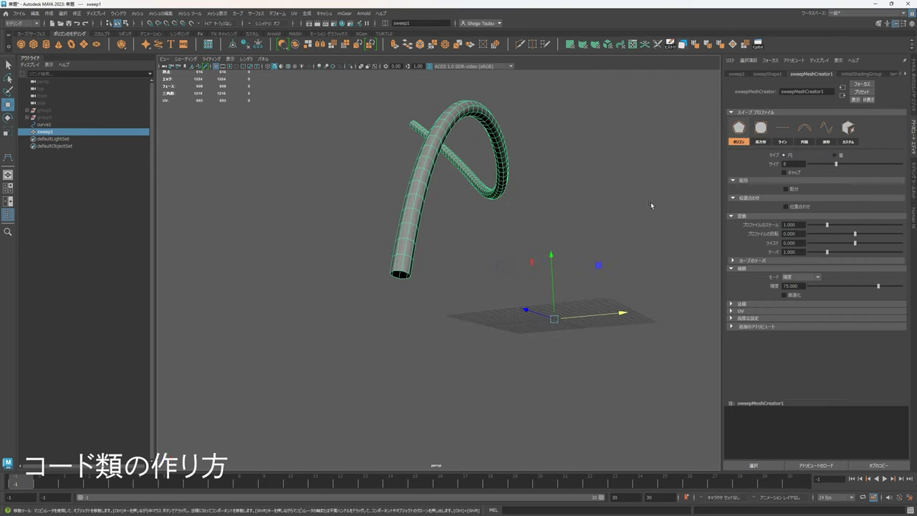
Step: Try the star type for the polygon profile and return it to the circle type
left_click(839, 156)
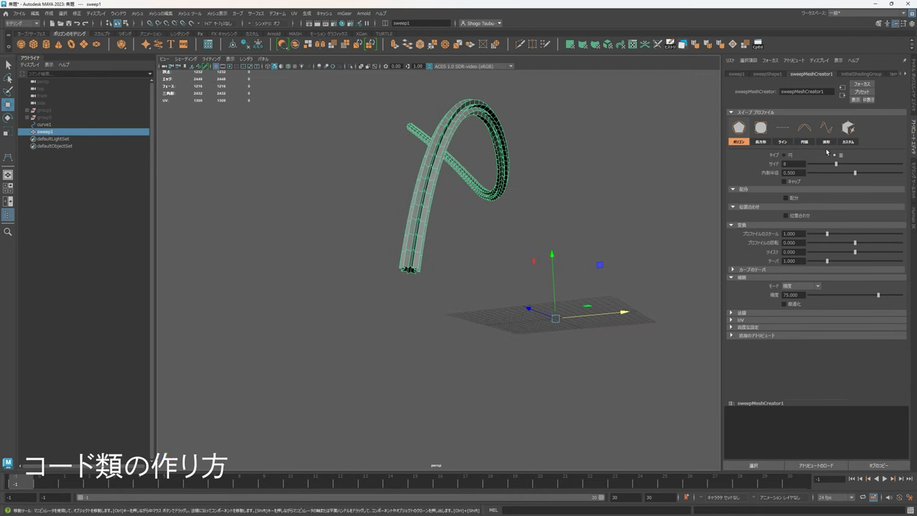
left_click(784, 154)
left_click_drag(517, 195, 495, 229, "alt")
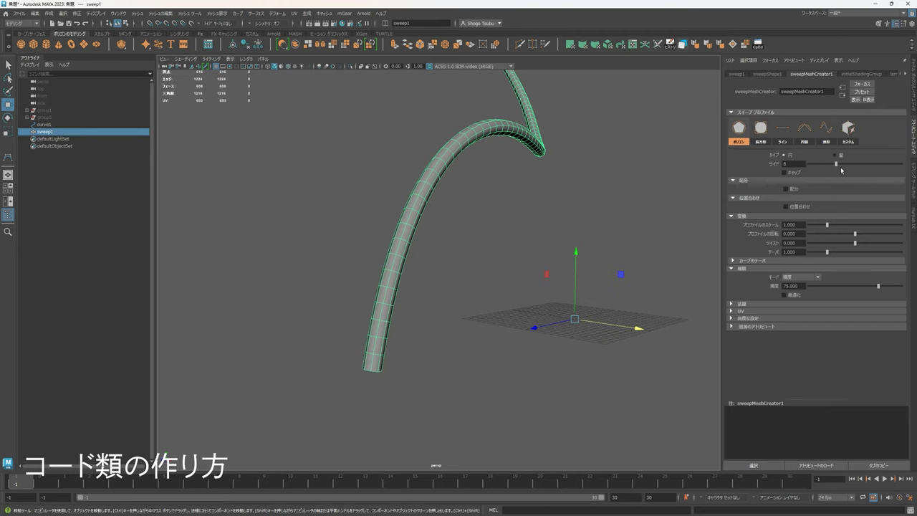
Step: Try 16 sides on the tube's circular profile, and return the sides to 8
left_click_drag(835, 165, 883, 168)
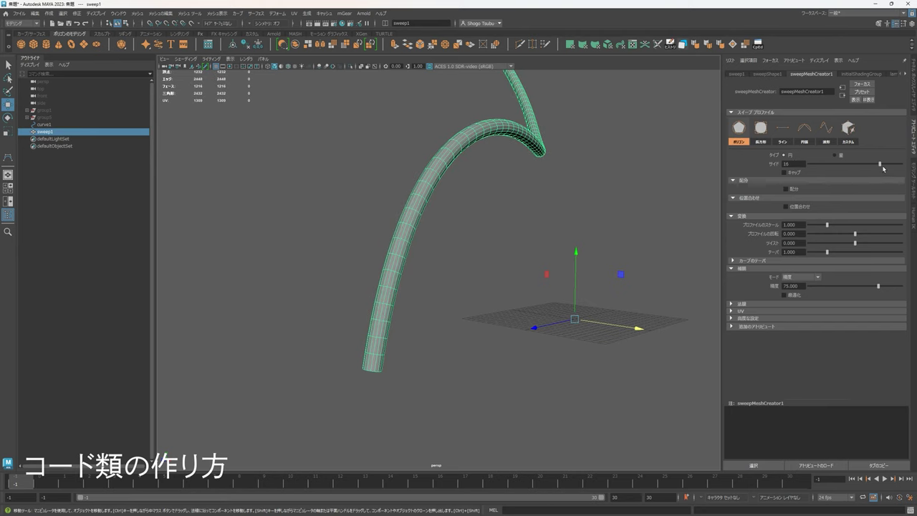
left_click_drag(545, 184, 513, 220, "alt")
middle_click_drag(513, 221, 531, 207, "alt")
left_click(829, 165)
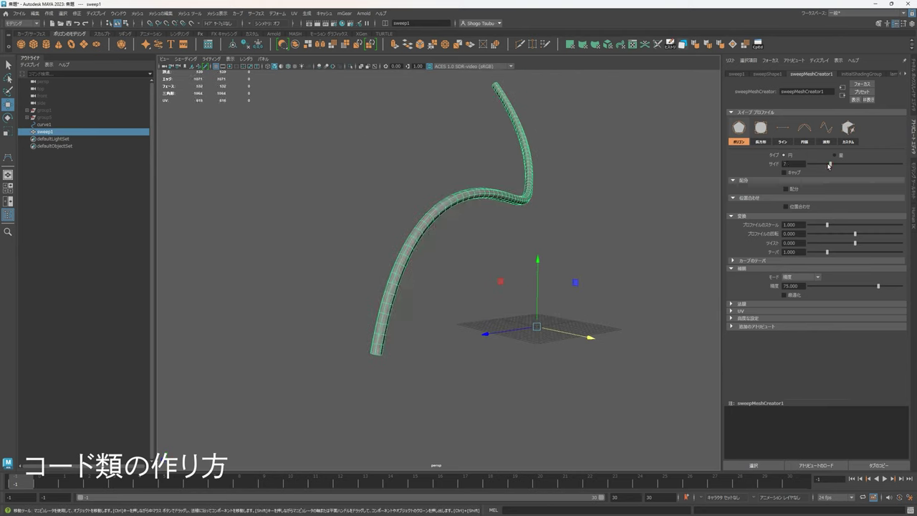
left_click_drag(831, 165, 836, 165)
mouse_move(566, 214)
left_mouse_down("alt")
mouse_move(500, 231)
mouse_move(573, 235)
mouse_move(583, 205)
mouse_move(553, 218)
left_mouse_up("alt")
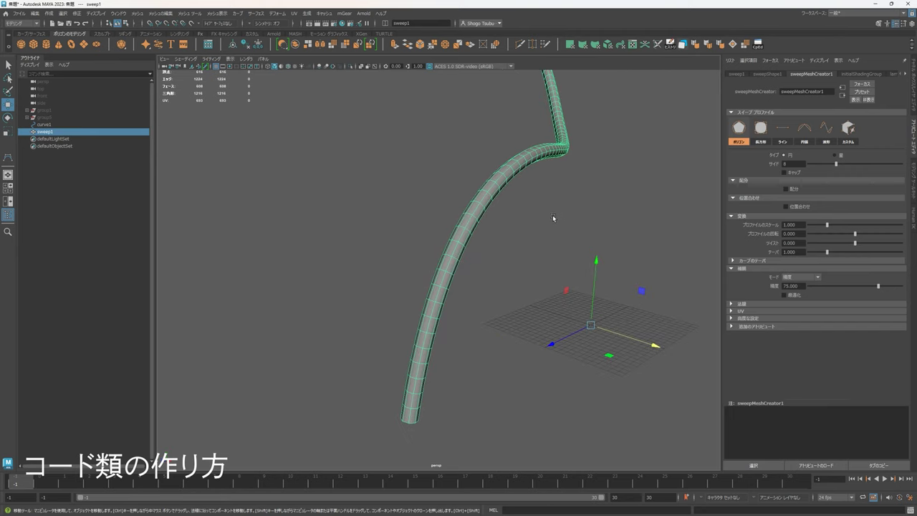
Step: Preview the tube with smooth mesh display and return to the unsmoothed display
left_click_drag(609, 206, 572, 237, "alt")
key("3")
left_click(562, 241)
left_click(509, 216)
key("1")
left_click_drag(510, 217, 471, 220, "alt")
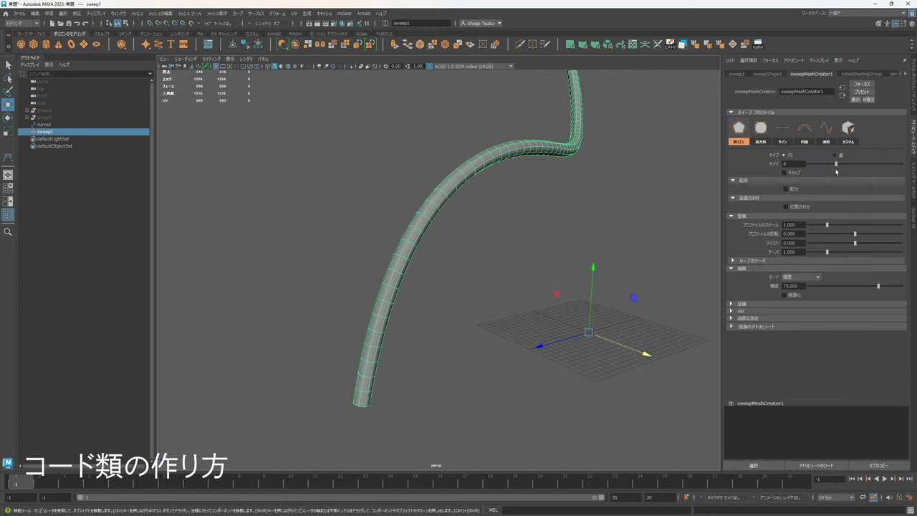
Step: Raise the tube's sides to 13, inspect its roundness while deselected, and restore 8 sides
left_click_drag(837, 165, 864, 166)
left_click(671, 194)
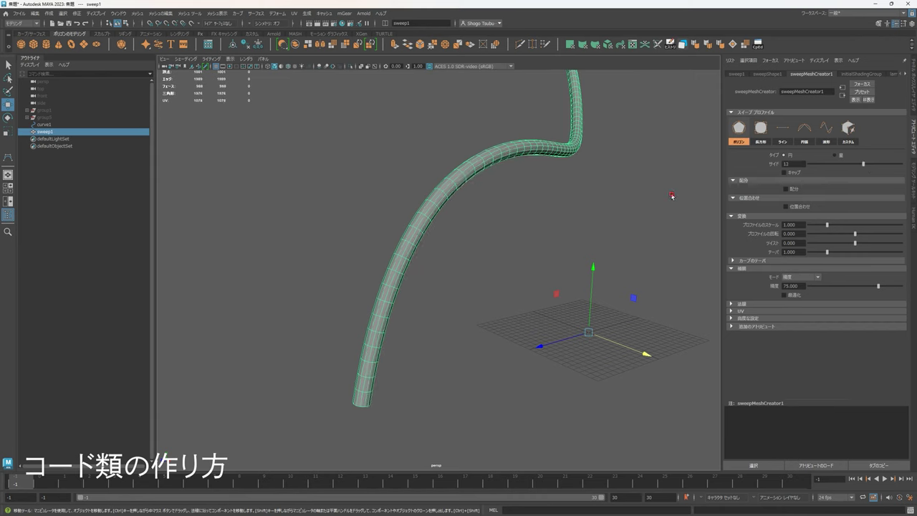
scroll(500, 211, "down", 2)
mouse_move(500, 209)
left_mouse_down("alt")
mouse_move(509, 231)
mouse_move(507, 217)
left_mouse_up("alt")
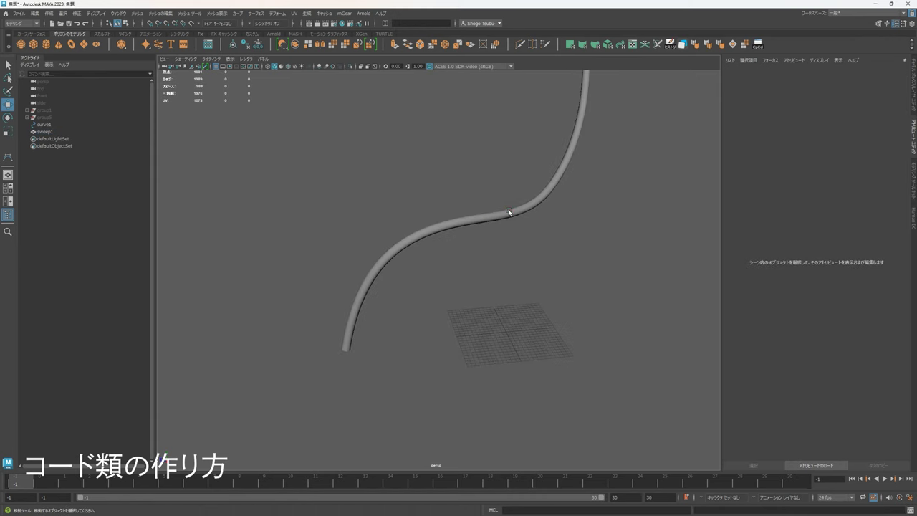
left_click(544, 207)
left_click(834, 165)
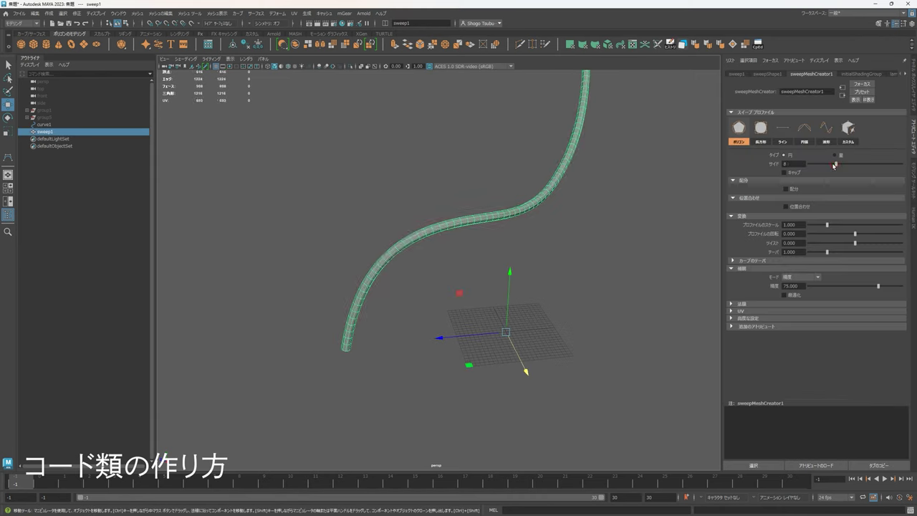
Step: Lower the tube's sides to 6, check it in smooth preview, and restore 8 sides with smoothing off
left_click_drag(544, 230, 658, 202, "alt")
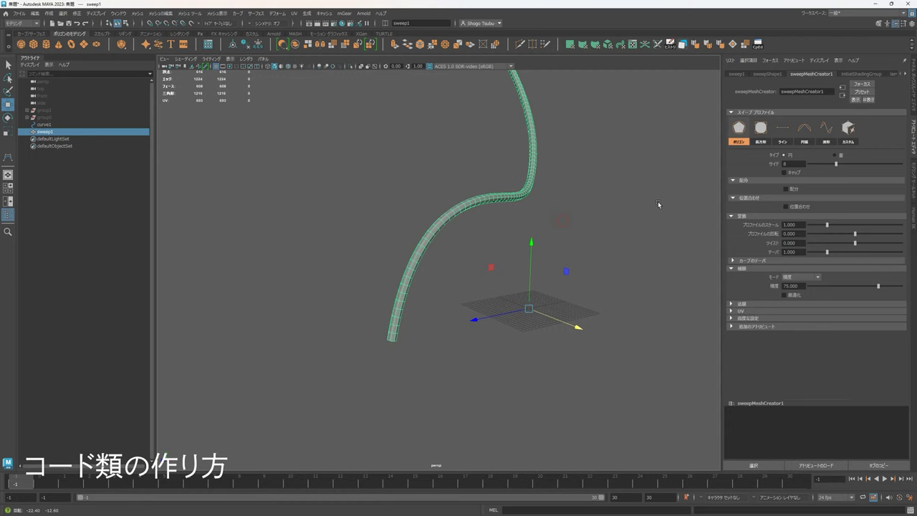
left_click(831, 164)
left_click(526, 239)
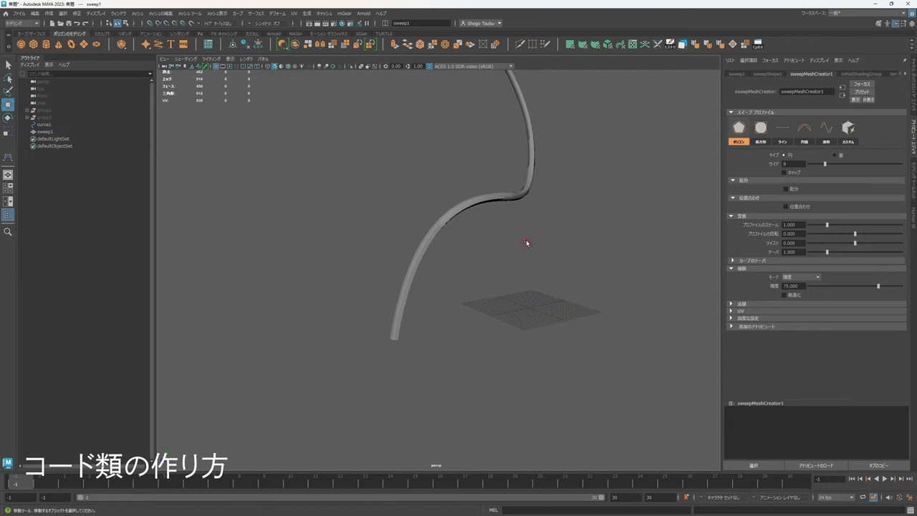
left_click_drag(526, 239, 462, 214, "alt")
left_click_drag(624, 201, 515, 220, "alt")
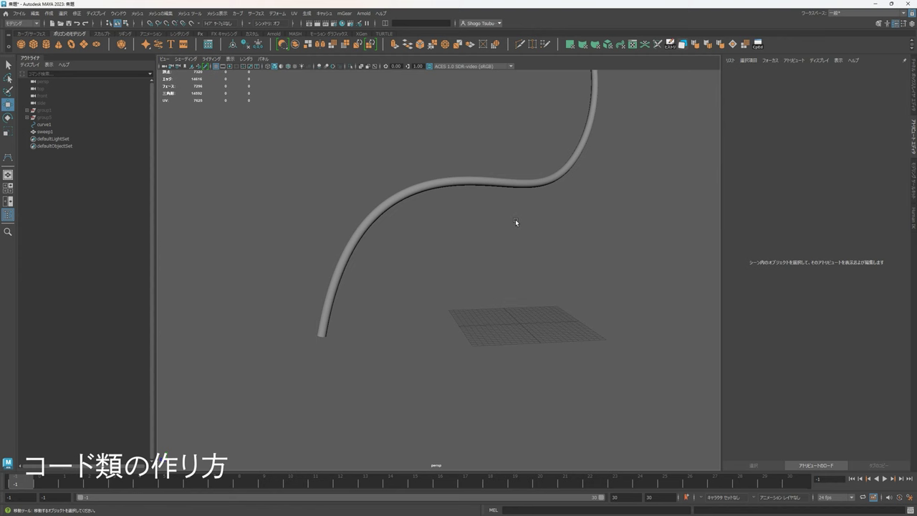
left_click(461, 181)
left_click_drag(835, 170, 835, 165)
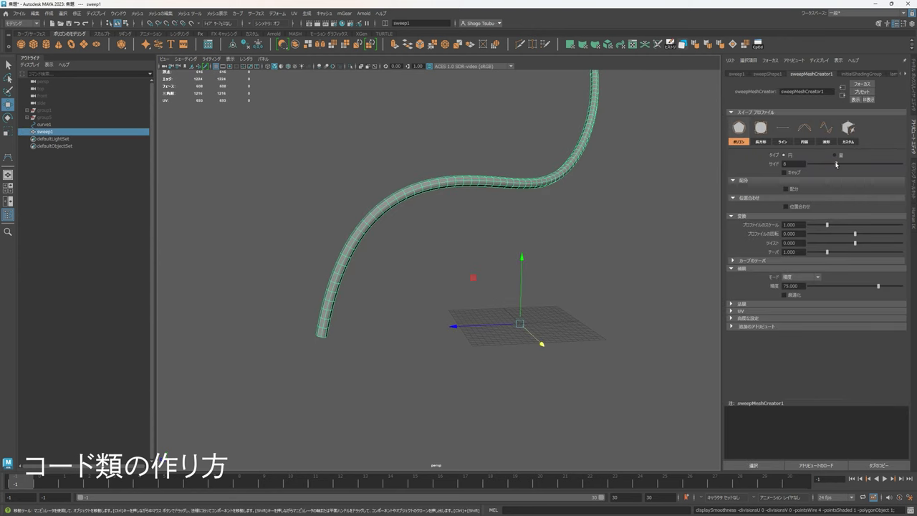
left_click_drag(644, 198, 620, 173, "alt")
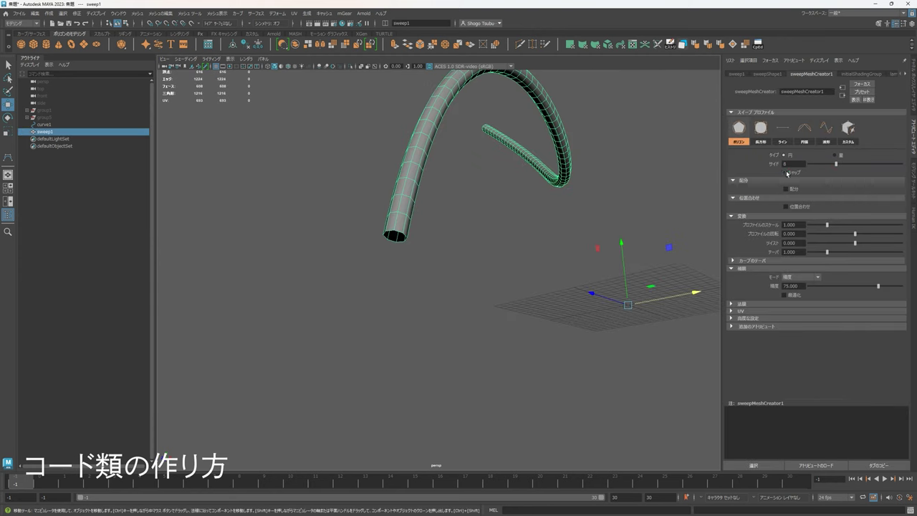
Step: Try capping the tube, examine the closed end up close, and turn the cap off again
scroll(504, 212, "up", 5)
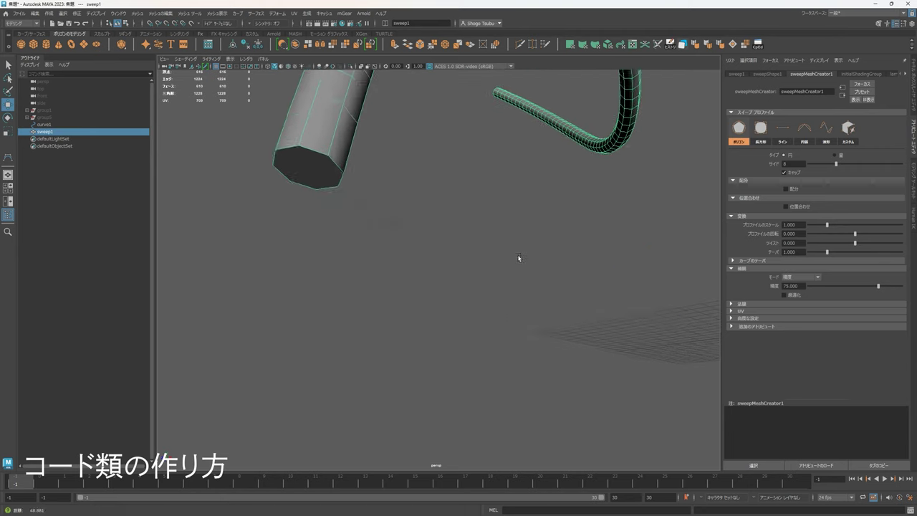
scroll(429, 186, "down", 5)
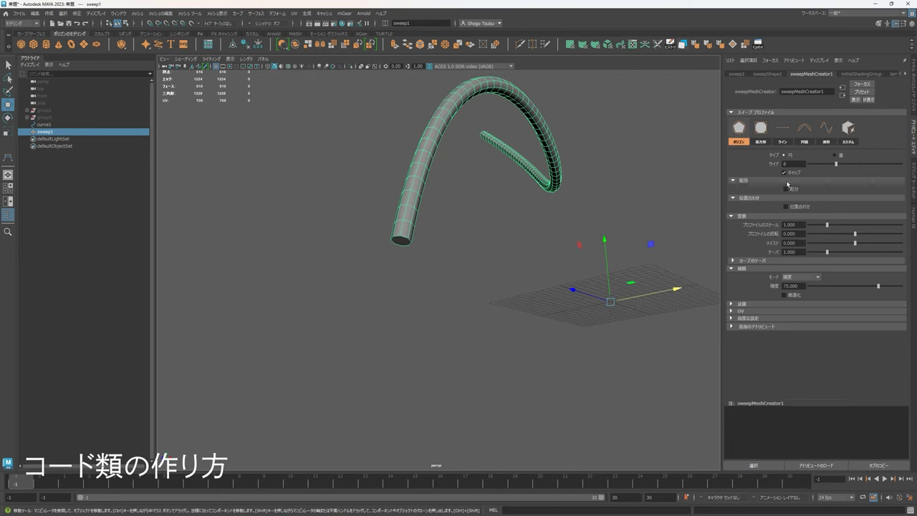
left_click(786, 173)
Step: Enable radial distribution on the sweep profile with 6 instances and inspect the resulting bundle
left_click_drag(516, 207, 666, 237, "alt")
left_click(786, 189)
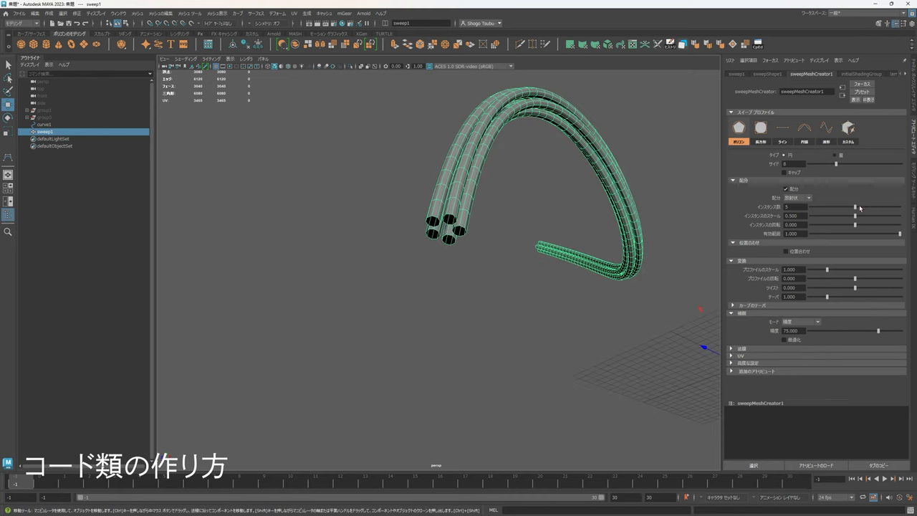
left_click_drag(859, 208, 869, 208)
left_click_drag(463, 214, 490, 265, "alt")
middle_click_drag(491, 266, 486, 268, "alt")
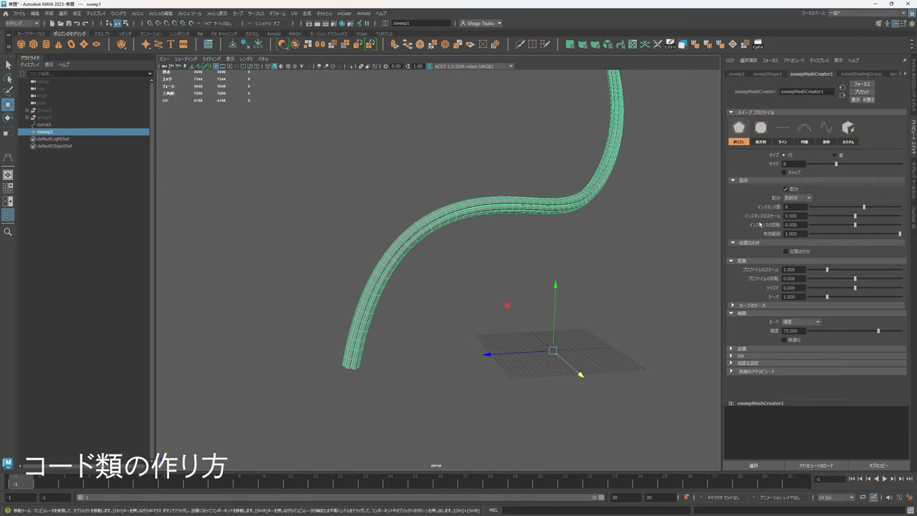
left_click_drag(523, 237, 531, 212, "alt")
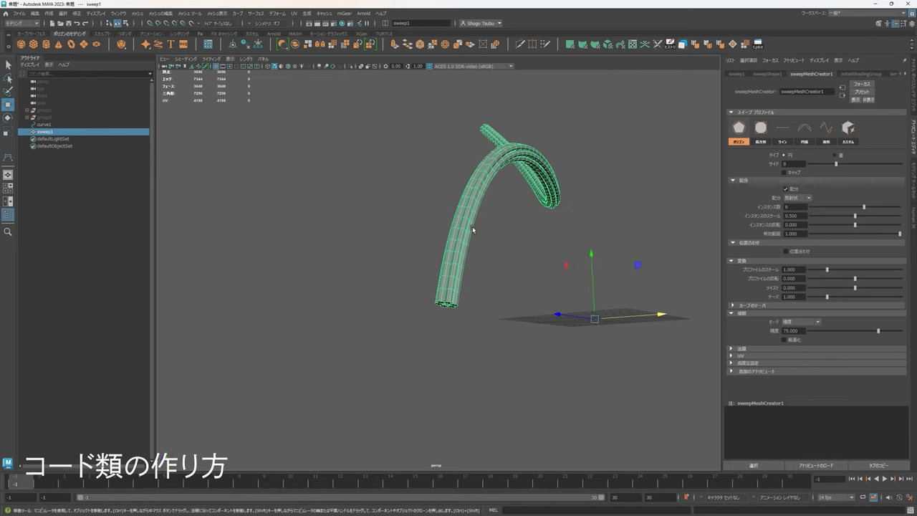
left_click_drag(472, 226, 628, 196, "alt")
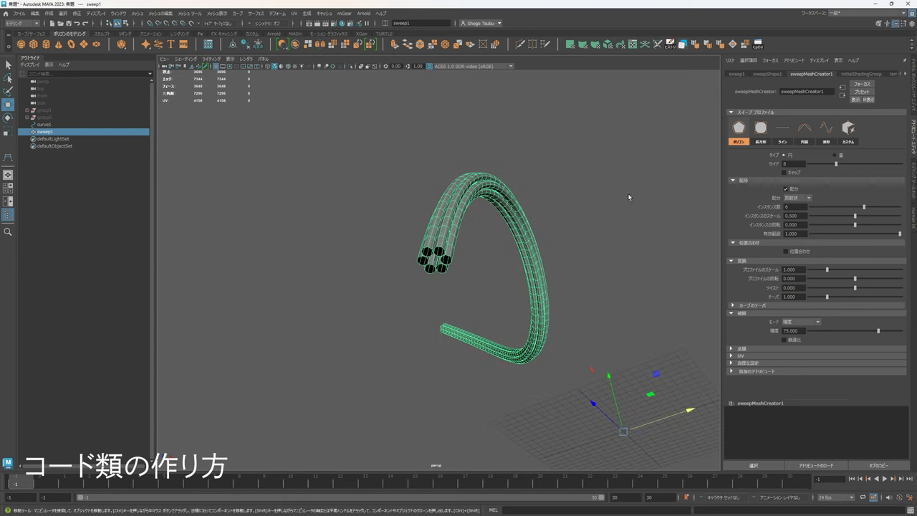
left_click_drag(449, 245, 534, 185, "alt")
Step: Duplicate the six-tube bundle and move the copy about 19.6 units along X
key("ctrl+d")
left_click_drag(577, 324, 645, 324)
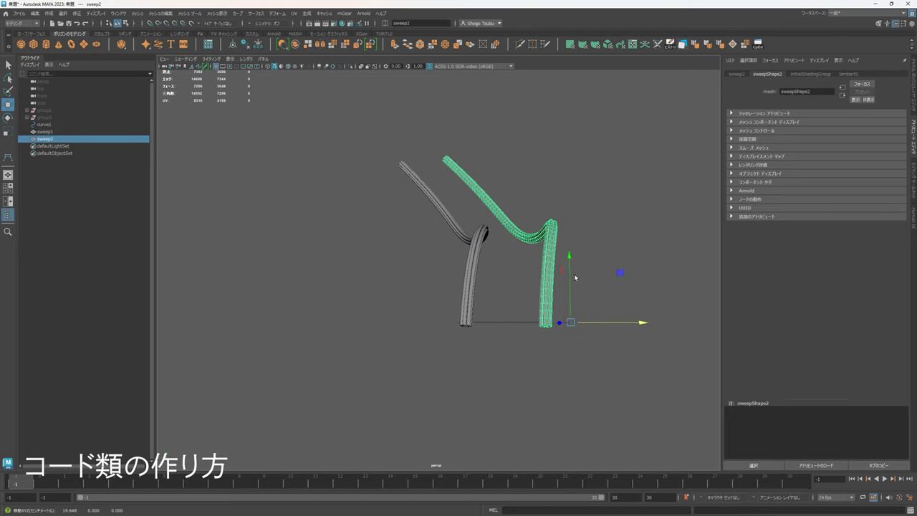
key("ctrl")
key("ctrl")
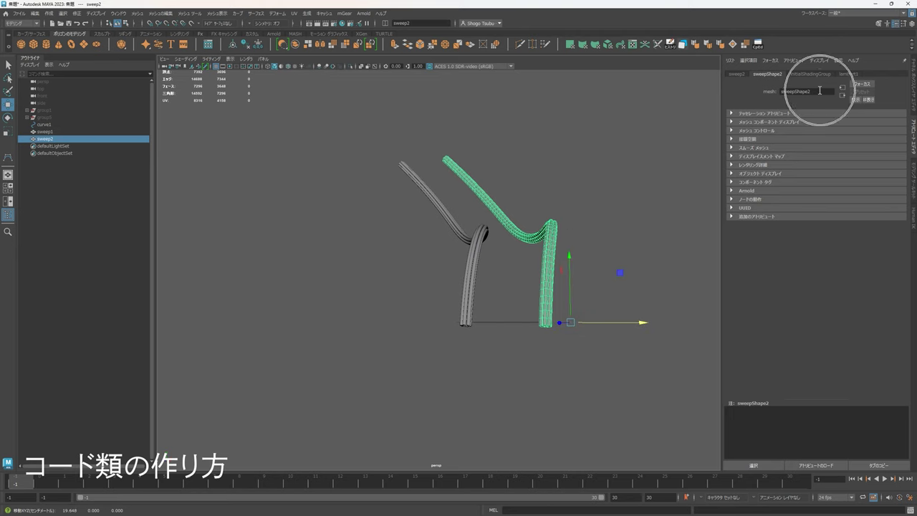
Step: Delete all faces of two neighbouring tubes from the duplicated bundle, leaving its other tubes in place
left_click_drag(622, 173, 586, 177, "alt")
scroll(586, 179, "up", 4)
left_click(595, 195)
left_click(463, 209)
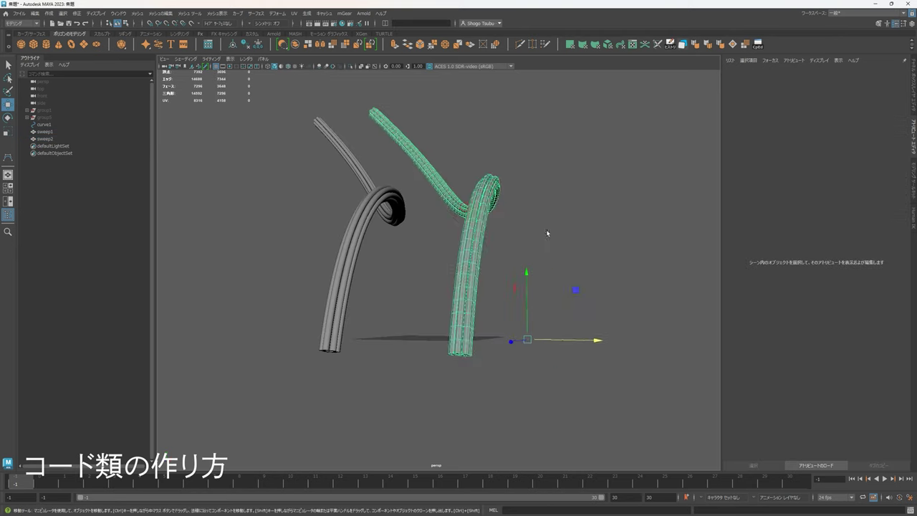
left_click_drag(548, 233, 521, 228, "alt")
right_click_drag(445, 214, 444, 231)
left_click_drag(471, 232, 502, 233, "alt")
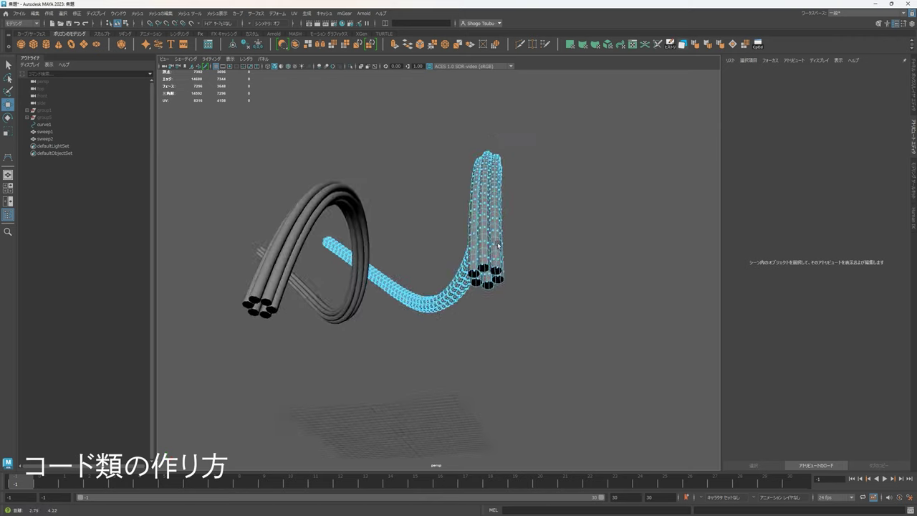
scroll(503, 234, "up", 4)
double_click(554, 197)
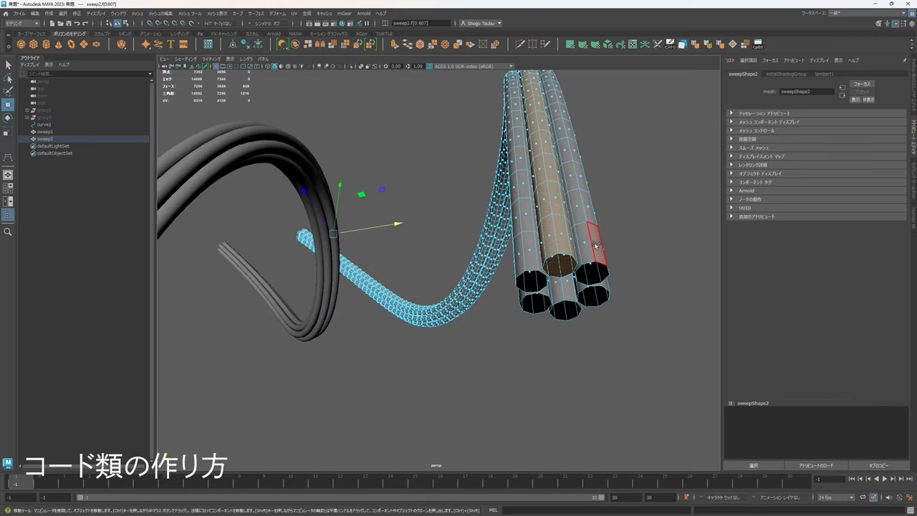
double_click(595, 245, "shift")
key("Delete")
scroll(576, 249, "down", 5)
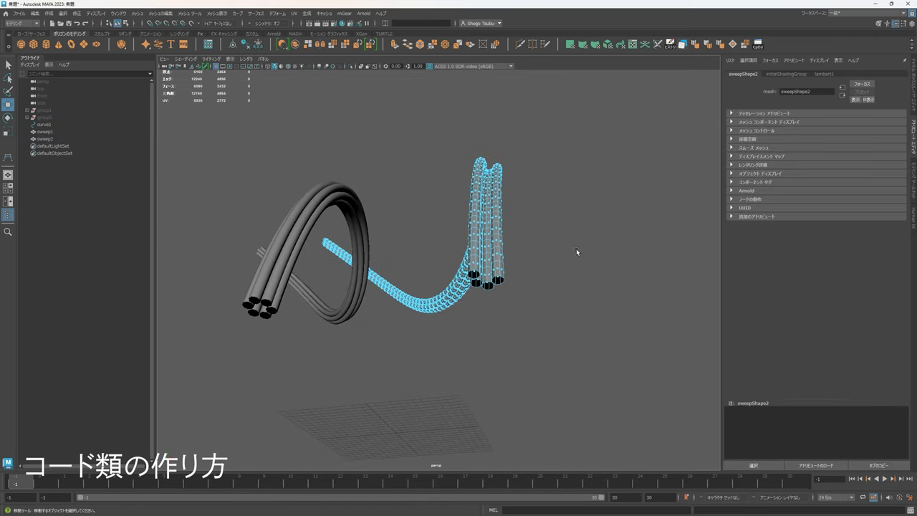
Step: Try 63 instances and 3 instances in the original bundle's distribution settings
left_click_drag(504, 270, 510, 313, "alt")
scroll(539, 209, "up", 5)
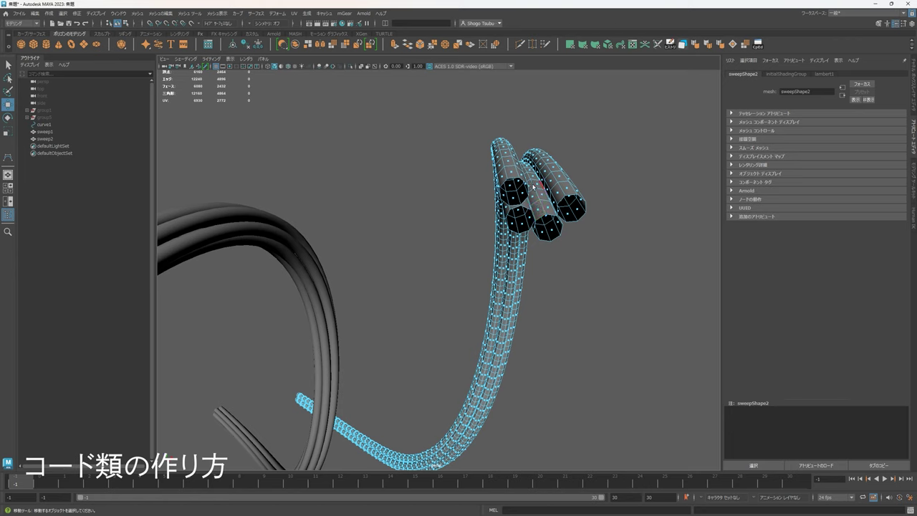
scroll(543, 216, "down", 5)
left_click_drag(542, 218, 526, 266, "alt")
left_click(319, 290)
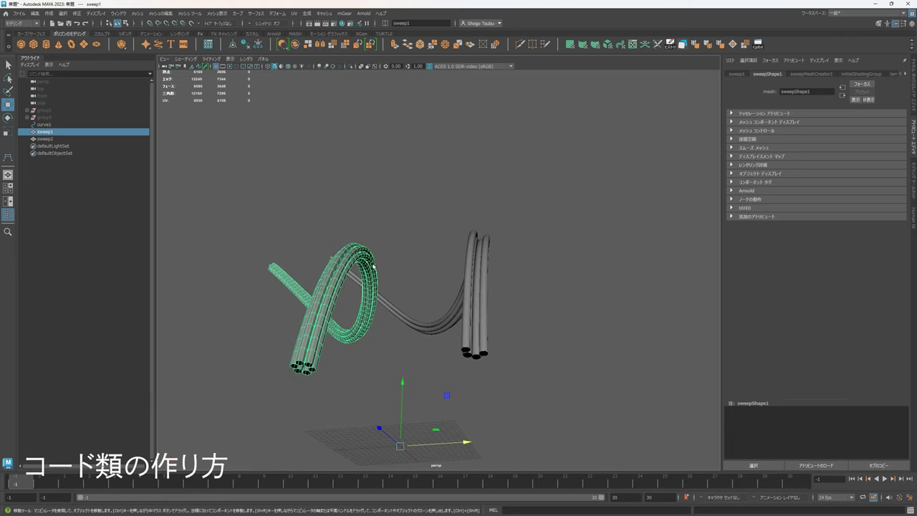
left_click(810, 74)
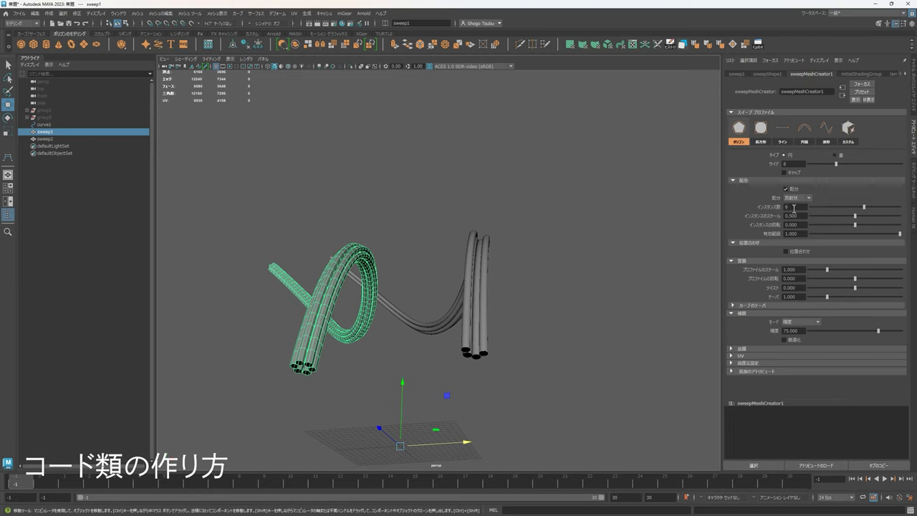
key("Return")
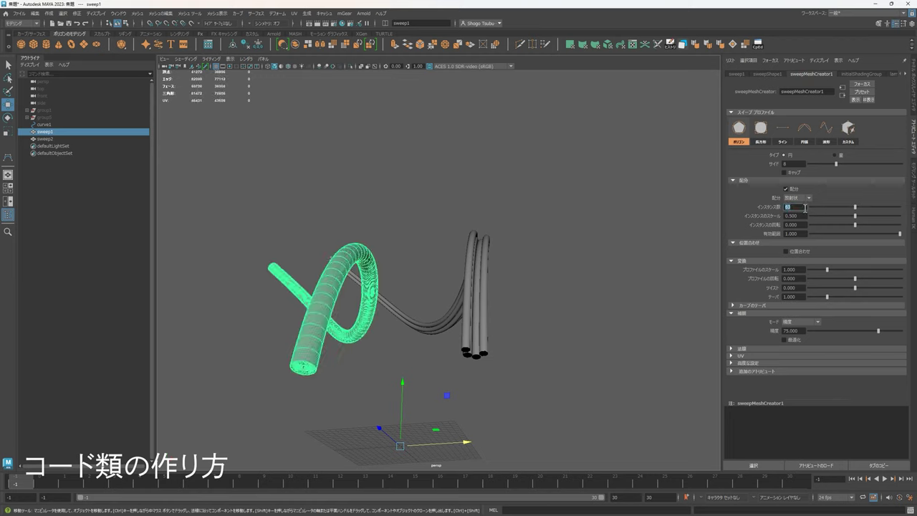
type("3")
key("Return")
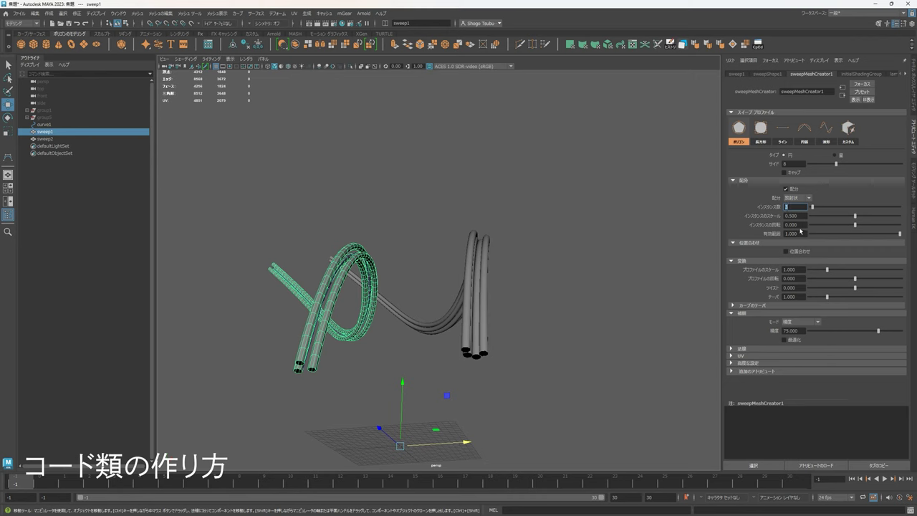
Step: Compare the three-tube bundle with the edited copy, and restore the original's instance count to 6
left_click_drag(365, 338, 465, 338, "alt")
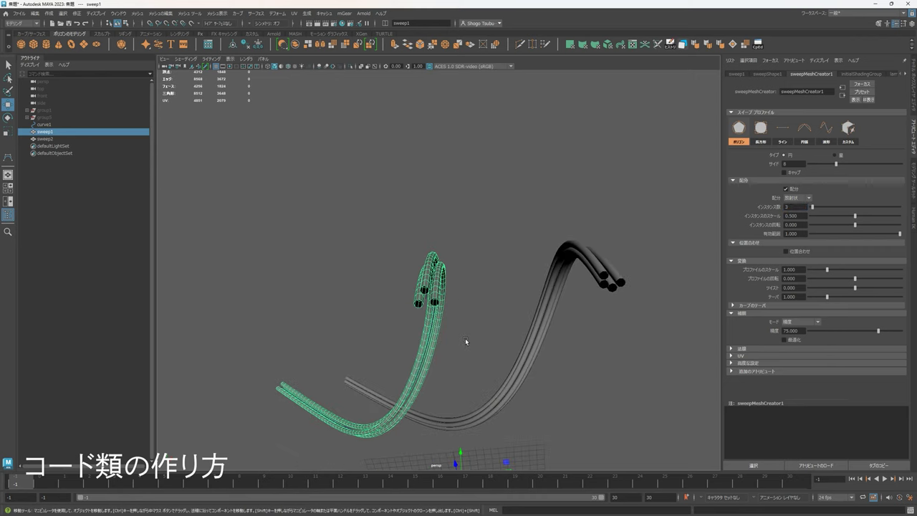
left_click_drag(504, 305, 530, 304, "alt")
left_click_drag(592, 284, 517, 328, "alt")
type("6")
key("Return")
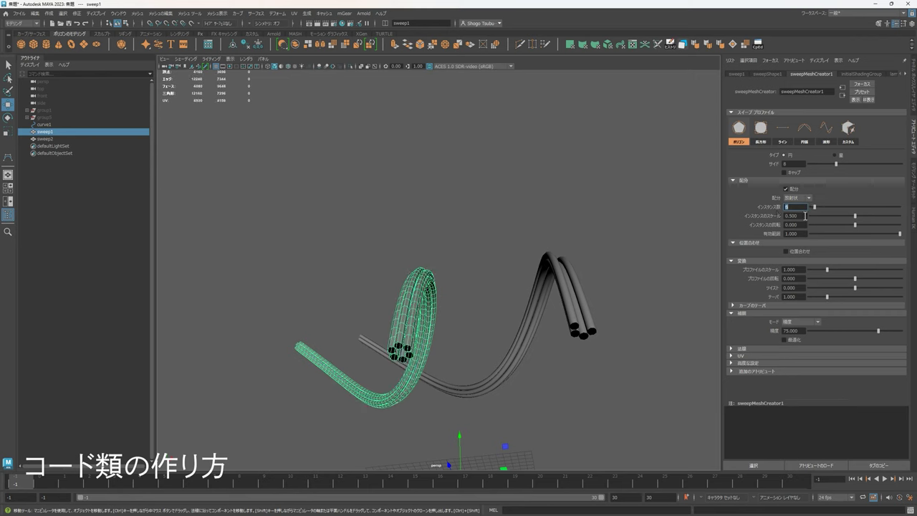
Step: Set the original bundle's instance scale to 1.000, duplicate it, and move the copy along X onto the thin tubes
left_click_drag(861, 217, 906, 218)
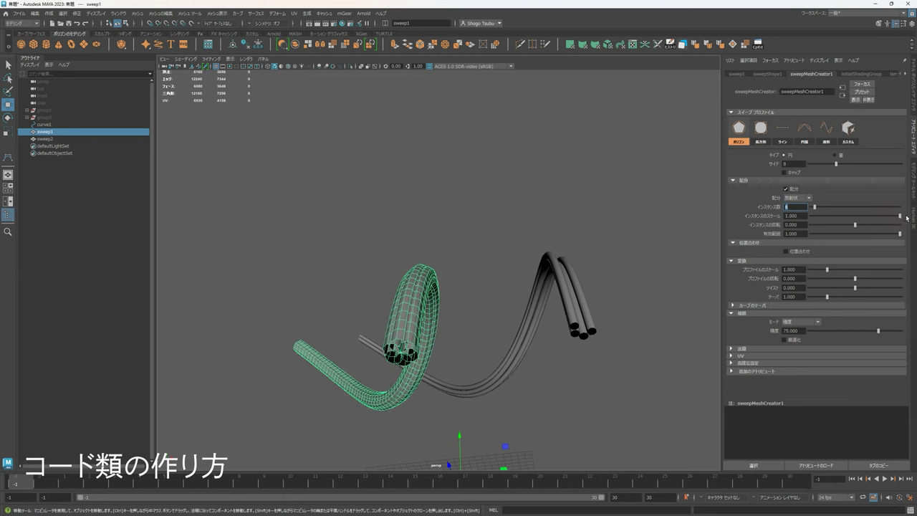
left_click_drag(515, 289, 479, 280, "alt")
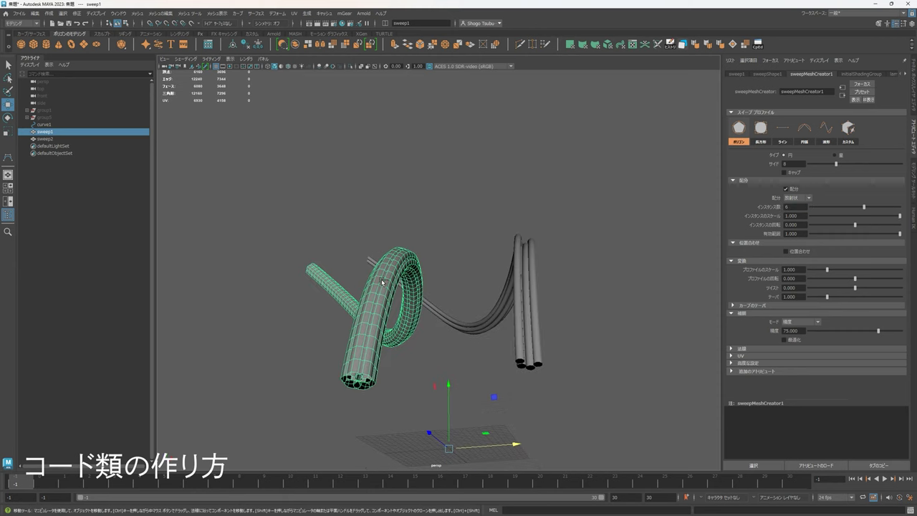
key("ctrl+d")
left_click_drag(515, 445, 635, 434)
Step: Keep only one thick tube in the new copy by deleting the faces of its other tubes
left_click_drag(634, 269, 623, 253, "alt")
scroll(622, 253, "up", 4)
right_click_drag(624, 245, 625, 255)
middle_click_drag(624, 255, 591, 218, "alt")
scroll(591, 243, "up", 4)
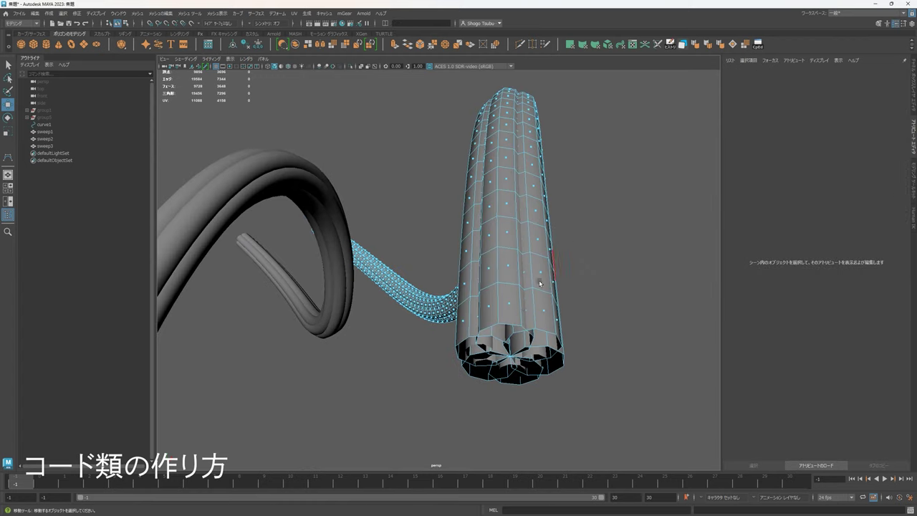
double_click(509, 303)
scroll(551, 344, "down", 5)
left_click_drag(571, 398, 237, 123, "shift")
key("Delete")
scroll(457, 198, "up", 5)
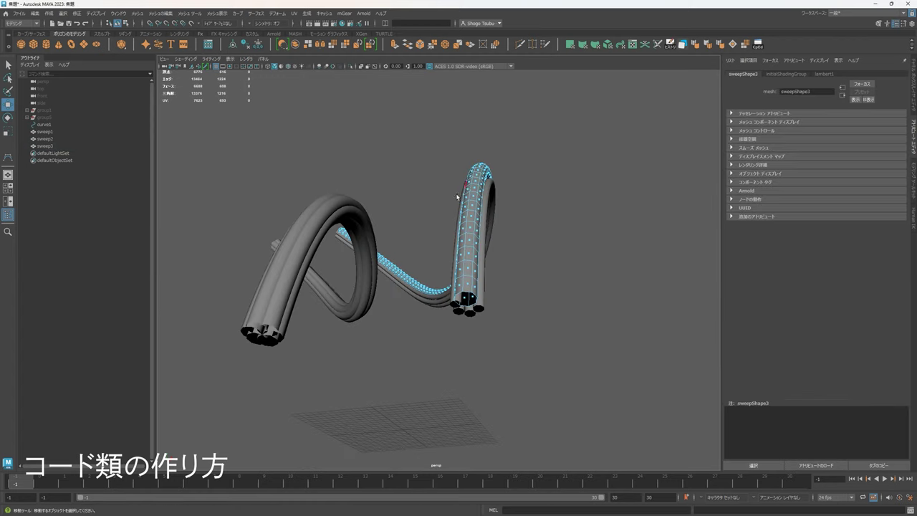
Step: Return the thick tube to object mode and shift it along X against the thin tubes
right_click_drag(471, 204, 501, 190)
scroll(527, 248, "up", 4)
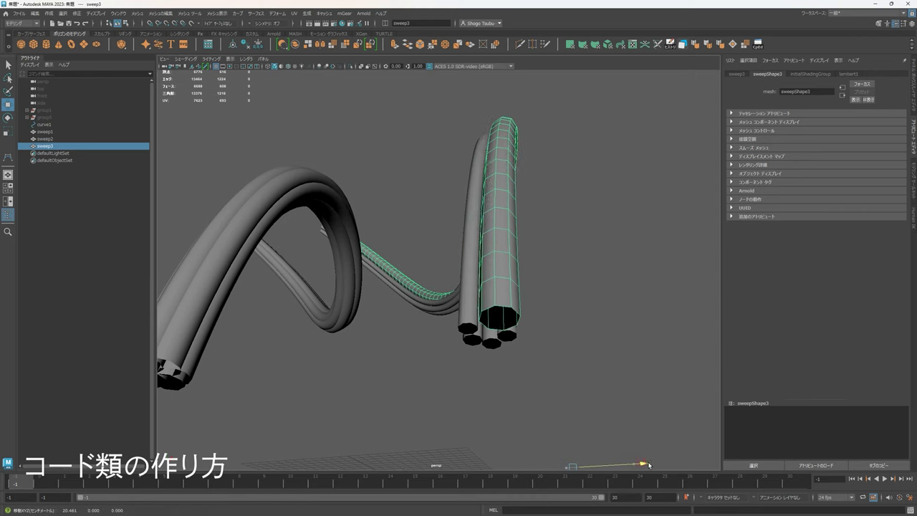
left_click(590, 293)
Step: Examine the combined bundle of thin and thick tubes from several angles, selecting its parts for comparison
left_click_drag(591, 296, 602, 331, "alt")
left_click(519, 252)
left_click(504, 273)
left_click_drag(539, 286, 486, 227)
middle_click_drag(486, 227, 533, 182, "alt")
left_click(520, 234)
left_click_drag(519, 231, 488, 291, "alt")
left_click(405, 183)
middle_click_drag(469, 208, 490, 250, "alt")
scroll(489, 250, "up", 3)
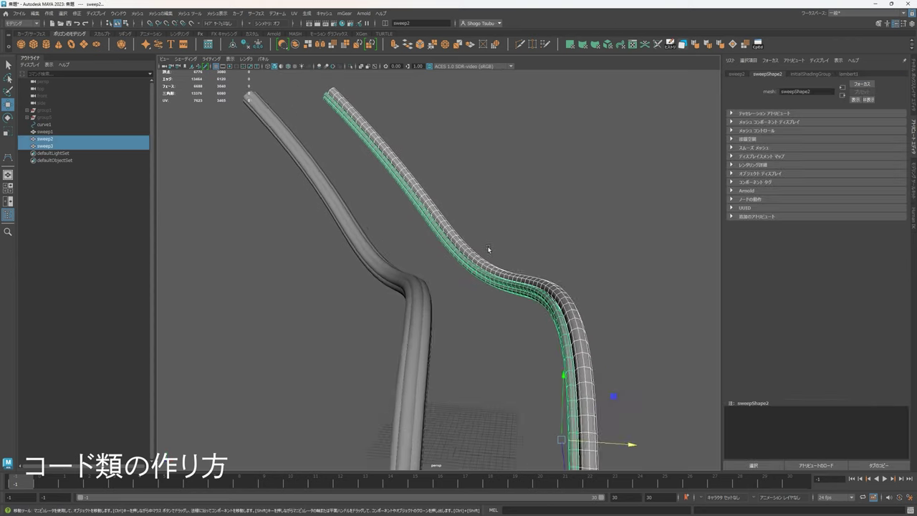
left_click(532, 209)
scroll(561, 286, "down", 4)
left_click_drag(561, 286, 427, 221, "alt")
Step: Try a different profile scale on the original sweep bundle and undo the change
left_click(427, 221)
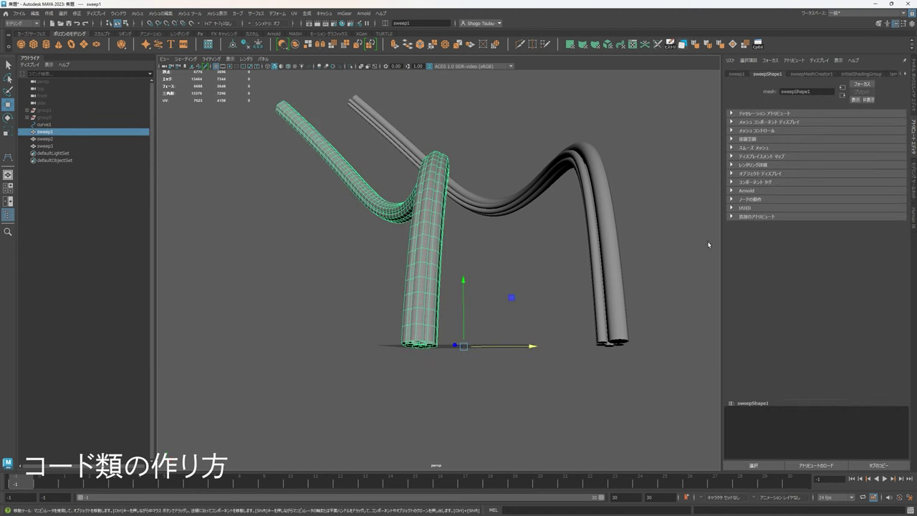
left_click(811, 74)
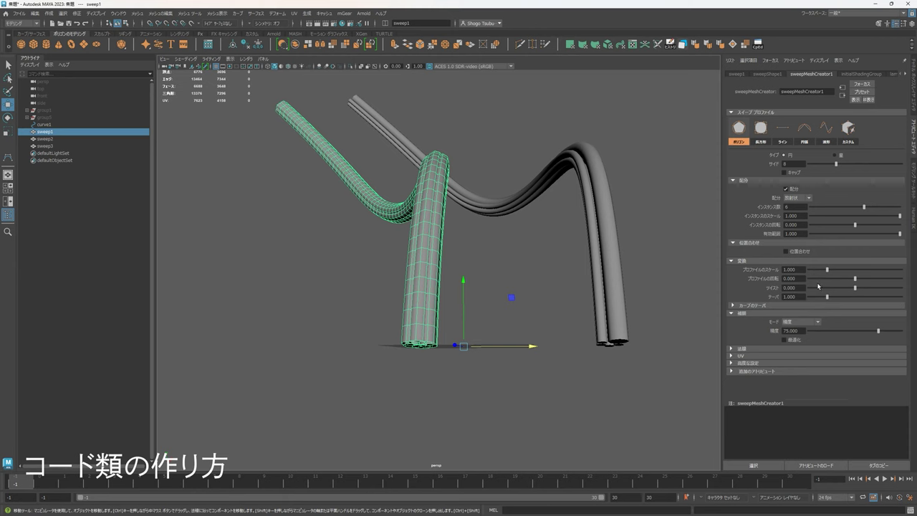
mouse_move(831, 274)
left_mouse_down()
mouse_move(842, 270)
mouse_move(829, 272)
left_mouse_up()
left_click_drag(555, 301, 541, 295, "alt")
middle_click_drag(540, 294, 517, 303, "alt")
key("ctrl+z")
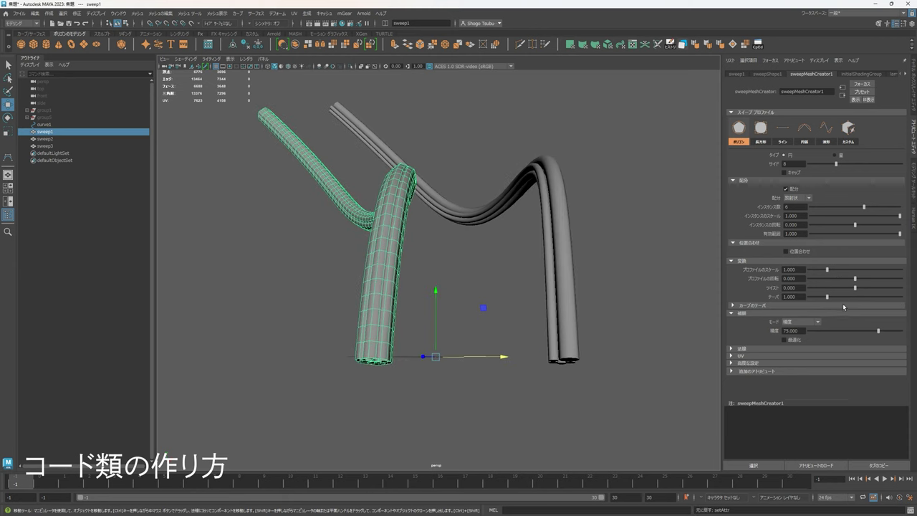
Step: Try a taper of 0.817 on the original bundle, and set the taper to 3.735 to widen its far end
mouse_move(829, 300)
left_mouse_down()
mouse_move(849, 299)
mouse_move(814, 302)
mouse_move(823, 301)
left_mouse_up()
scroll(563, 255, "down", 3)
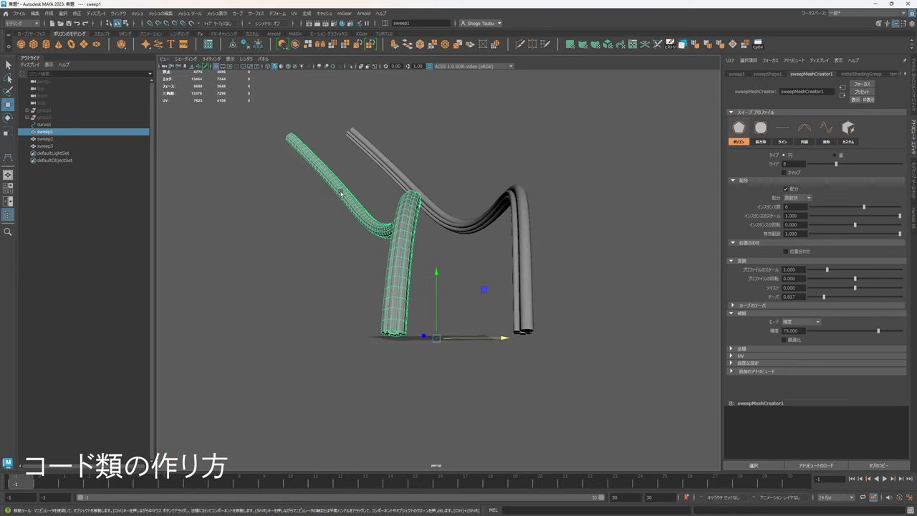
left_click_drag(358, 222, 421, 271, "alt")
middle_click_drag(420, 271, 492, 338, "alt")
left_click_drag(824, 298, 879, 298)
scroll(410, 192, "down", 3)
mouse_move(412, 212)
left_mouse_down("alt")
mouse_move(504, 212)
mouse_move(403, 213)
left_mouse_up("alt")
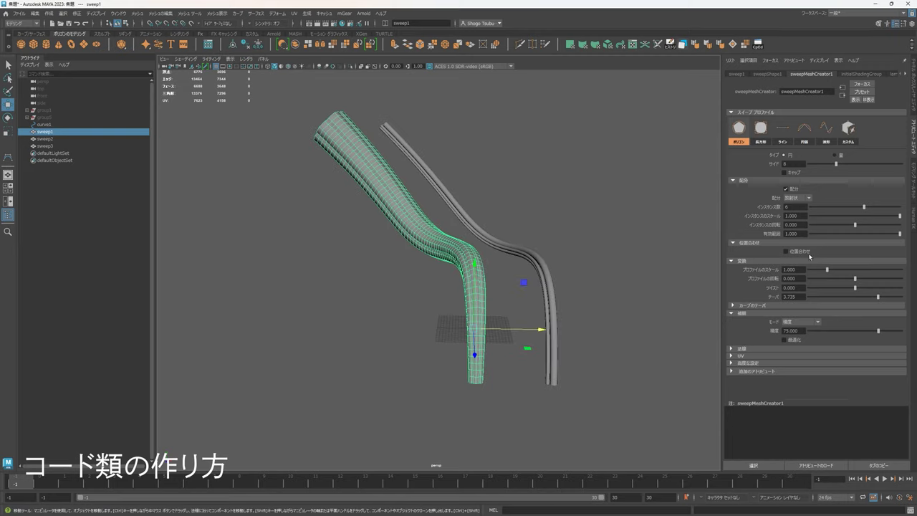
Step: Reduce the tapered bundle's instance scale to 0.494 and view the separated tubes
left_click(854, 215)
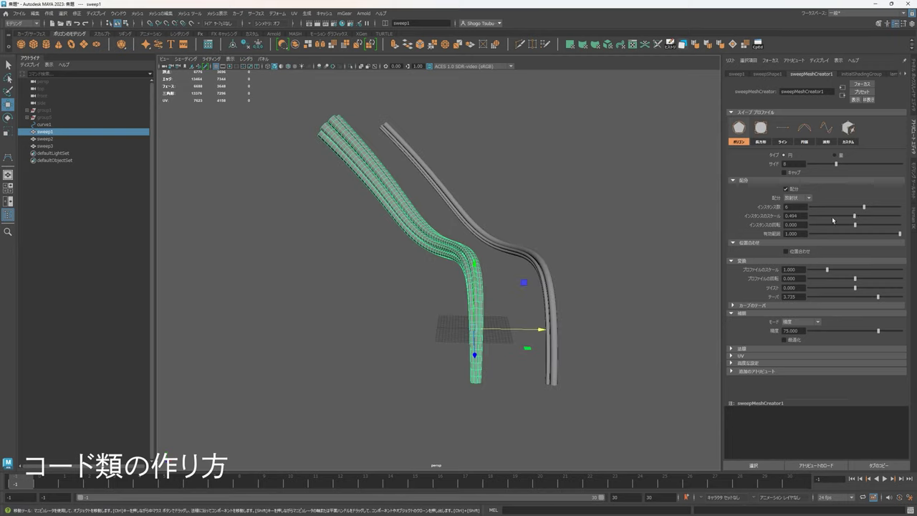
left_click(588, 179)
left_click_drag(588, 180, 605, 306, "alt")
Step: Duplicate the tapered bundle and move the copy along X beyond the mixed-thickness bundle
left_click(417, 245)
key("ctrl+d")
middle_click_drag(545, 231, 530, 251, "alt")
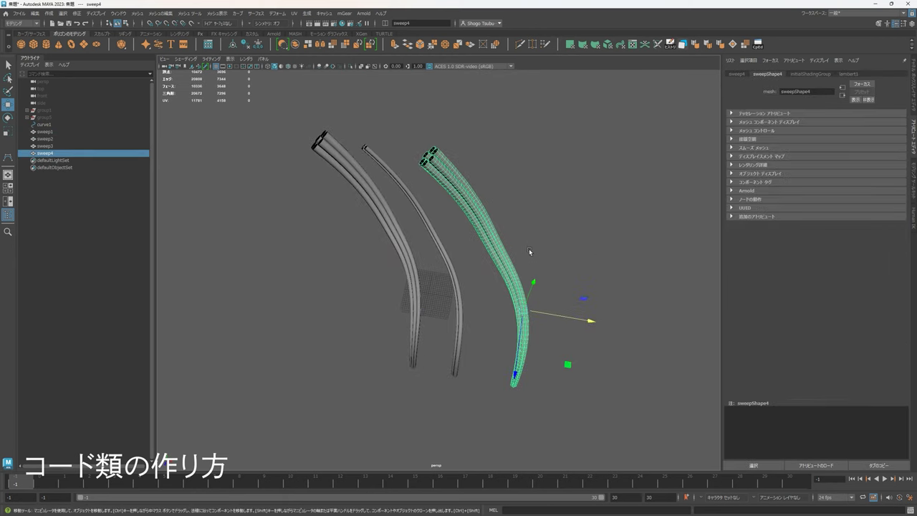
Step: Open the UV Editor and examine the UV layout of the duplicated tapered bundle
left_click(633, 45)
scroll(118, 259, "up", 3)
middle_click_drag(112, 261, 164, 276, "alt")
scroll(164, 277, "up", 5)
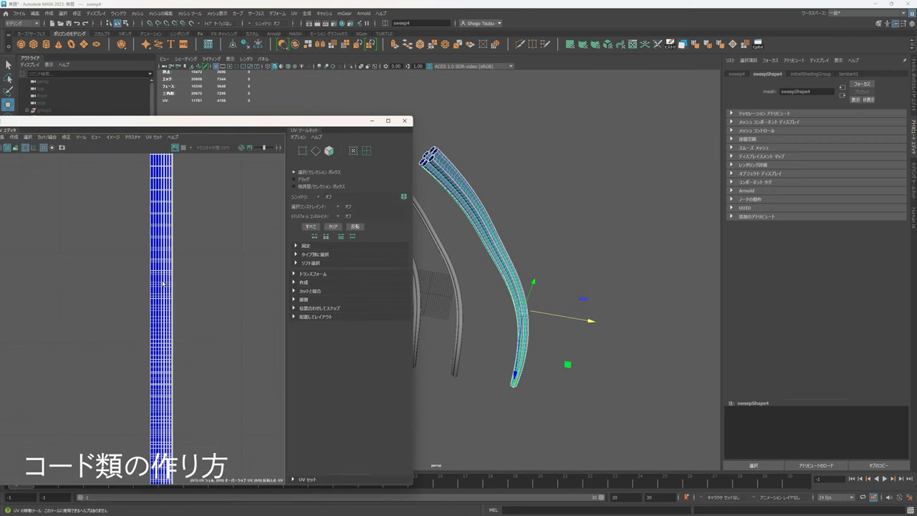
scroll(173, 276, "down", 5)
middle_click_drag(197, 238, 179, 222, "alt")
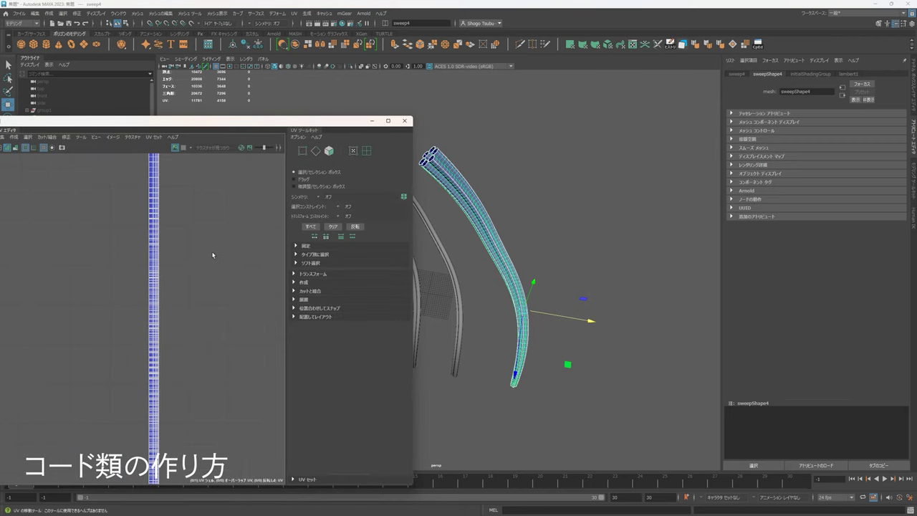
scroll(230, 255, "down", 3)
middle_click_drag(567, 190, 638, 190, "alt")
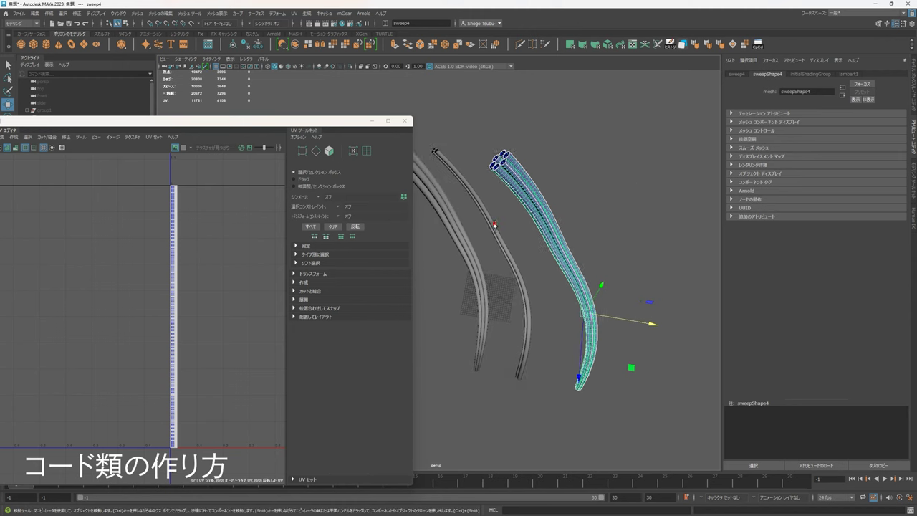
Step: Select the thin cord of the mixed-thickness bundle and display the checker map on its UV layout
left_click(491, 225)
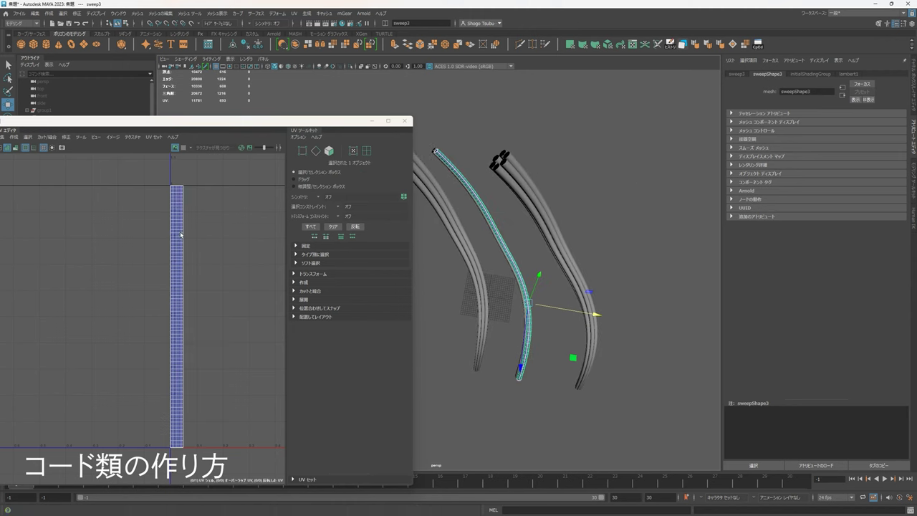
left_click(184, 148)
scroll(578, 215, "up", 5)
left_click_drag(578, 216, 547, 254, "alt")
scroll(571, 251, "down", 5)
middle_click_drag(486, 227, 524, 236, "alt")
scroll(240, 230, "up", 1)
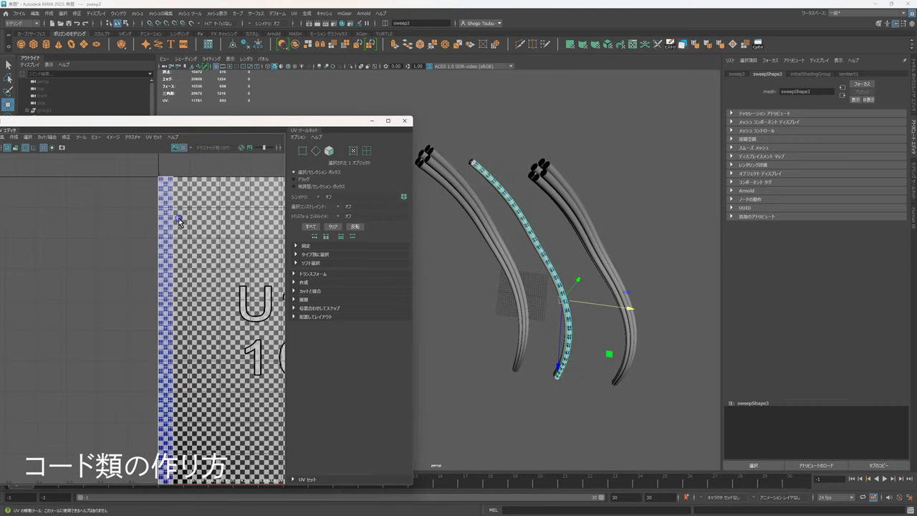
Step: Switch the thin cord's UV shell to edge selection and select an edge at its upper end
right_click_drag(179, 218, 146, 212)
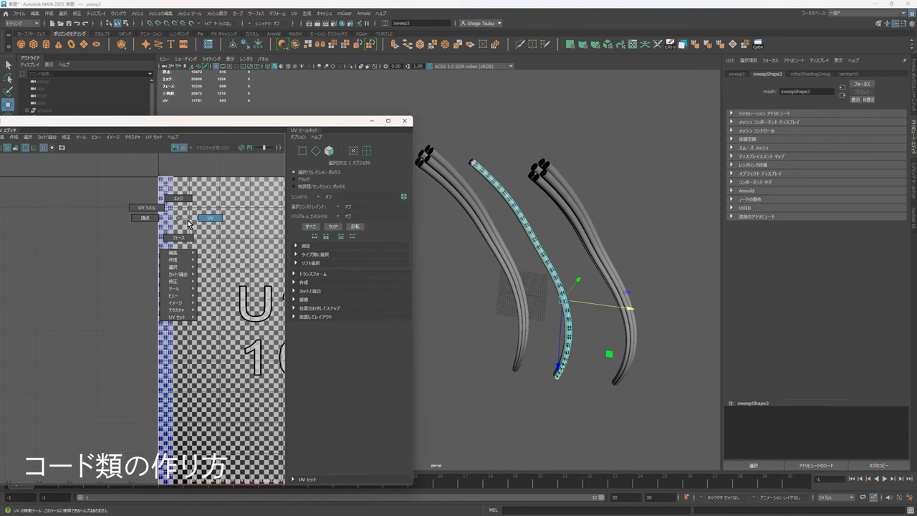
right_click_drag(236, 226, 247, 224)
middle_click_drag(425, 170, 451, 160, "alt")
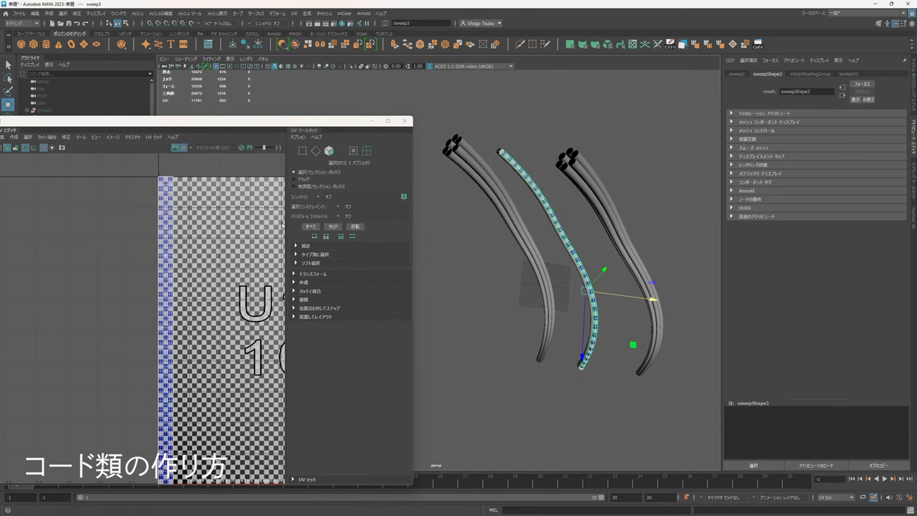
middle_click_drag(605, 270, 571, 240, "alt")
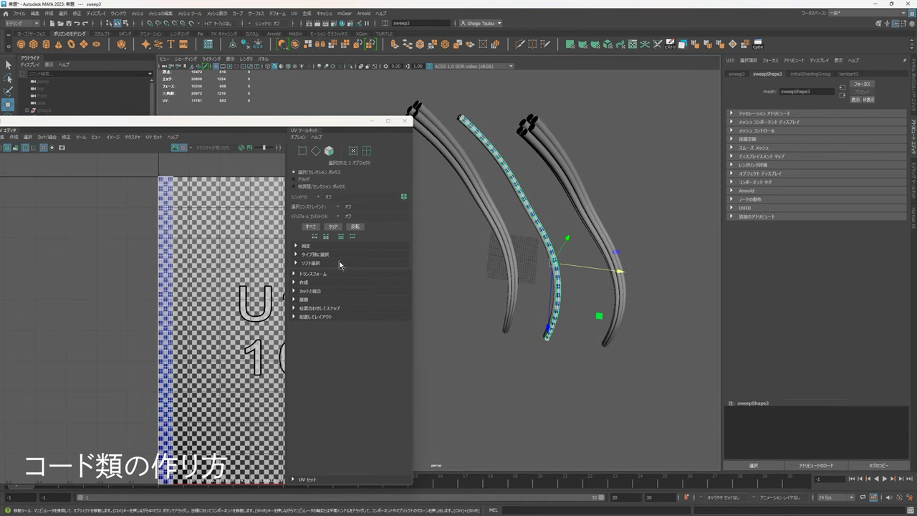
scroll(139, 264, "down", 3)
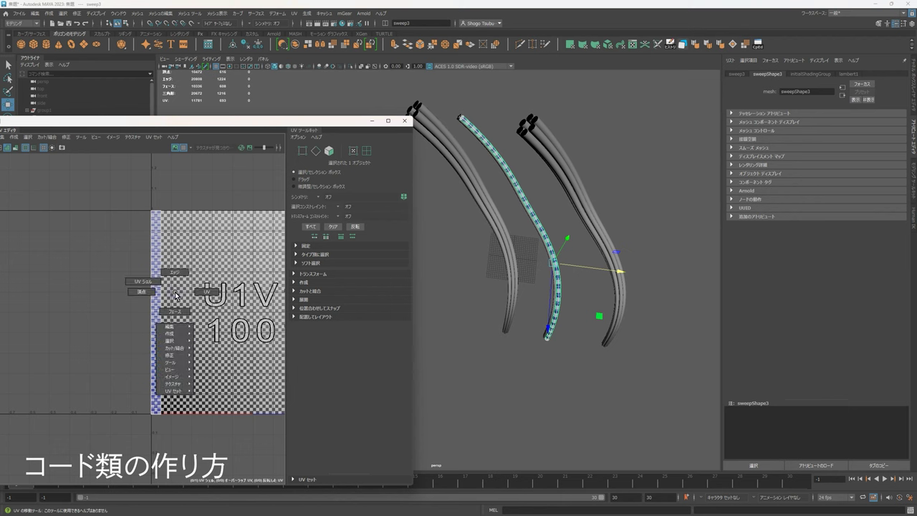
middle_click_drag(505, 224, 497, 256, "alt")
right_click_drag(171, 263, 171, 231)
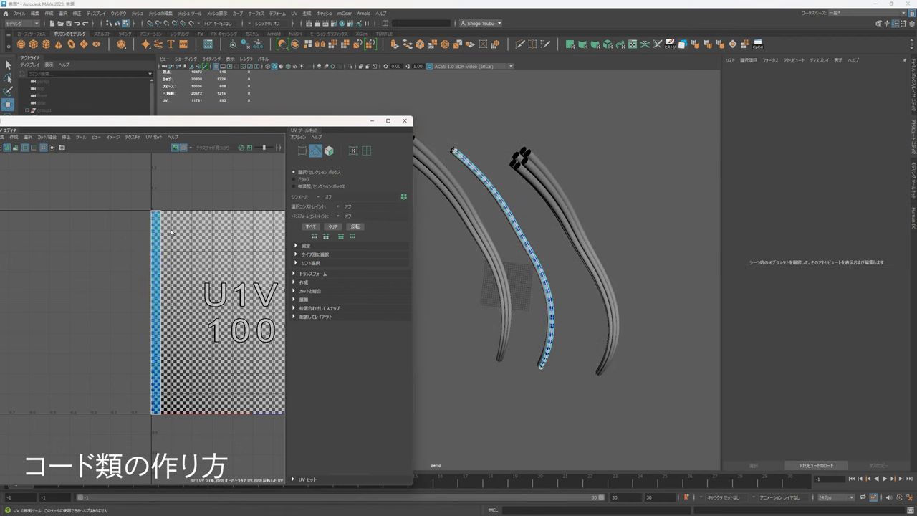
scroll(171, 229, "up", 3)
left_click(153, 199)
Step: Select a lengthwise edge at the shell's lower end, extend it to the full edge loop, and convert the selection to UVs
middle_click_drag(196, 323, 197, 285, "alt")
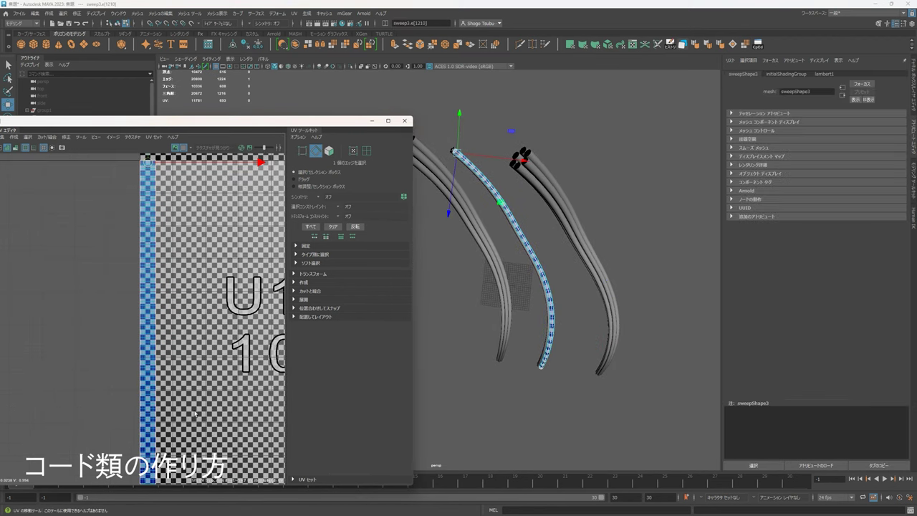
scroll(195, 414, "down", 2)
middle_click_drag(192, 414, 198, 356, "alt")
scroll(179, 413, "up", 2)
left_click(165, 397)
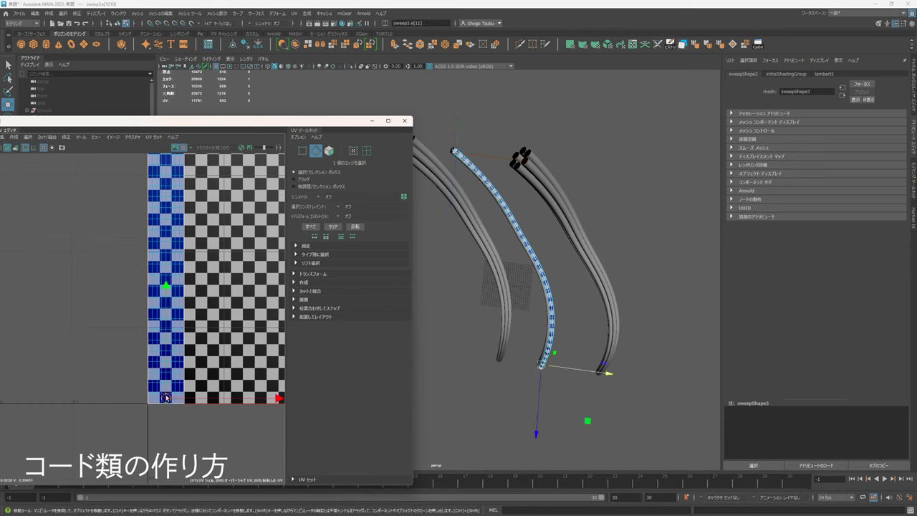
right_click_drag(166, 398, 273, 389, "ctrl")
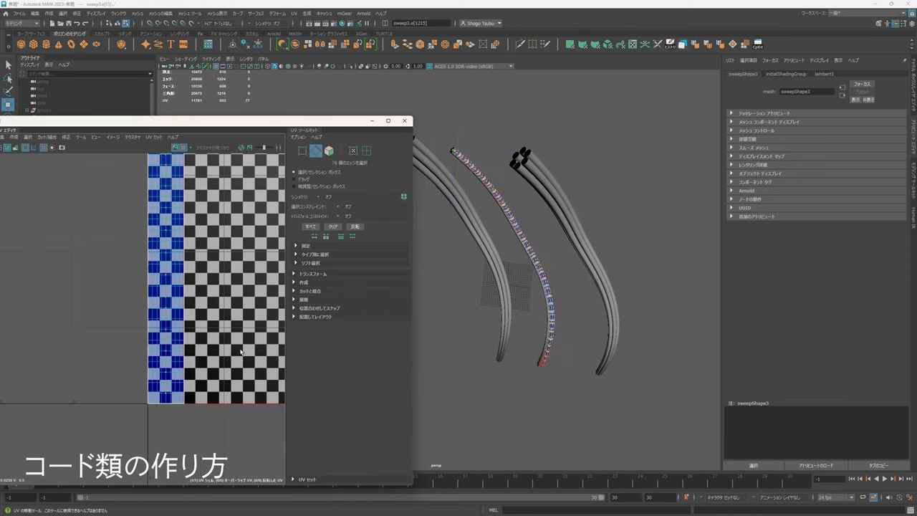
scroll(191, 287, "down", 3)
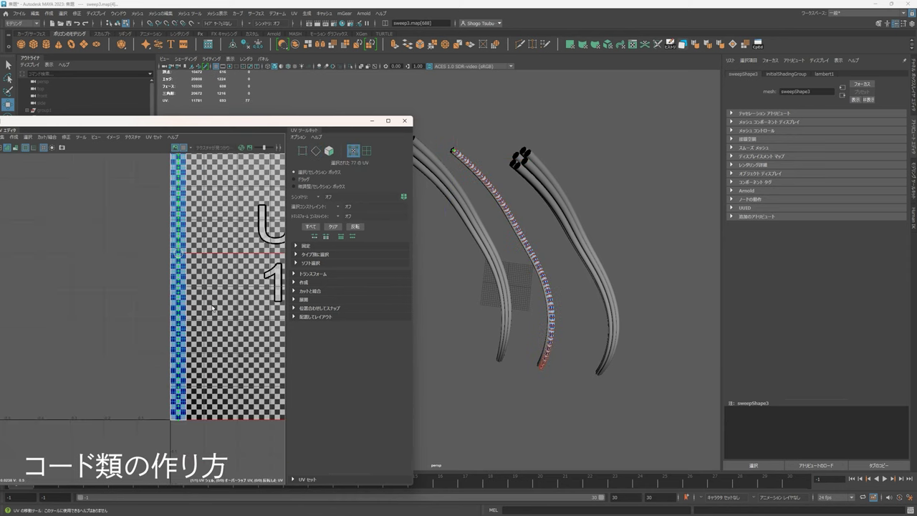
Step: Unfold the cord's UVs with the legacy method, pinning the selected UVs and constraining to horizontal, and close the UV Editor
right_click_drag(233, 306, 185, 305, "shift")
left_click_drag(121, 92, 324, 151)
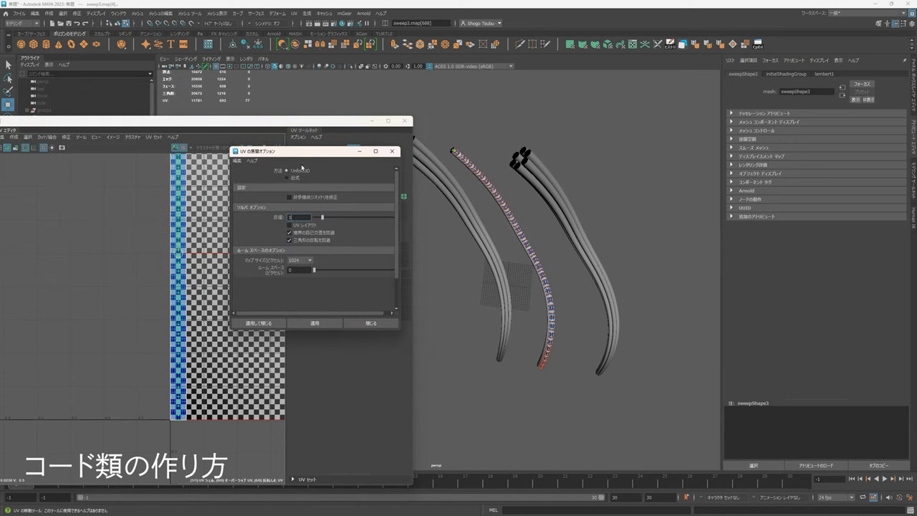
left_click(294, 178)
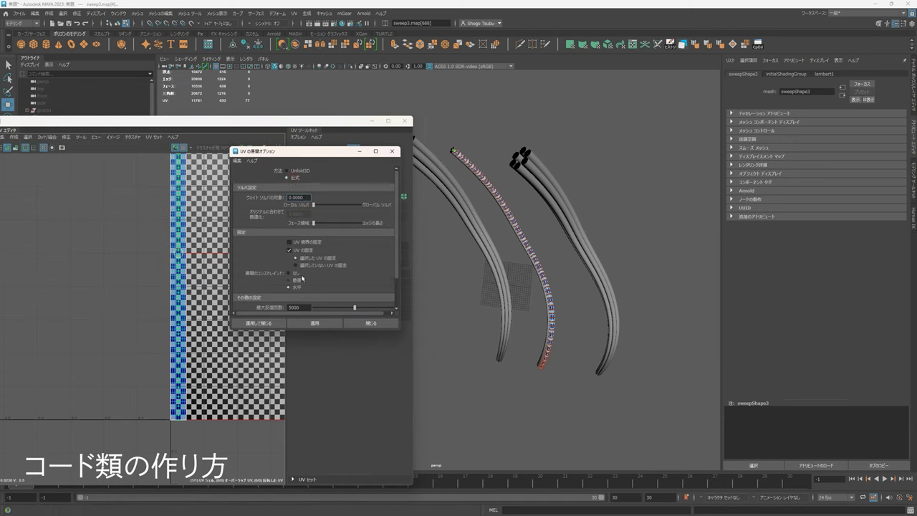
left_click(317, 323)
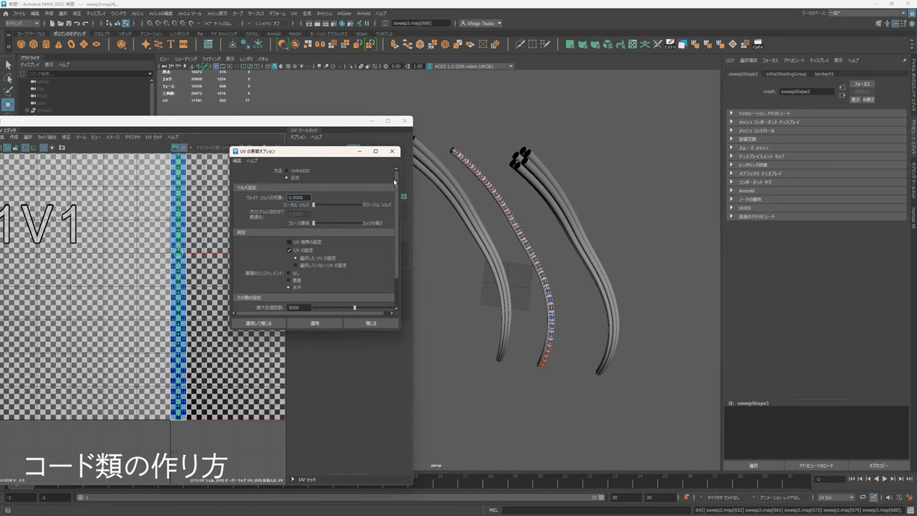
left_click(392, 151)
scroll(213, 244, "down", 3)
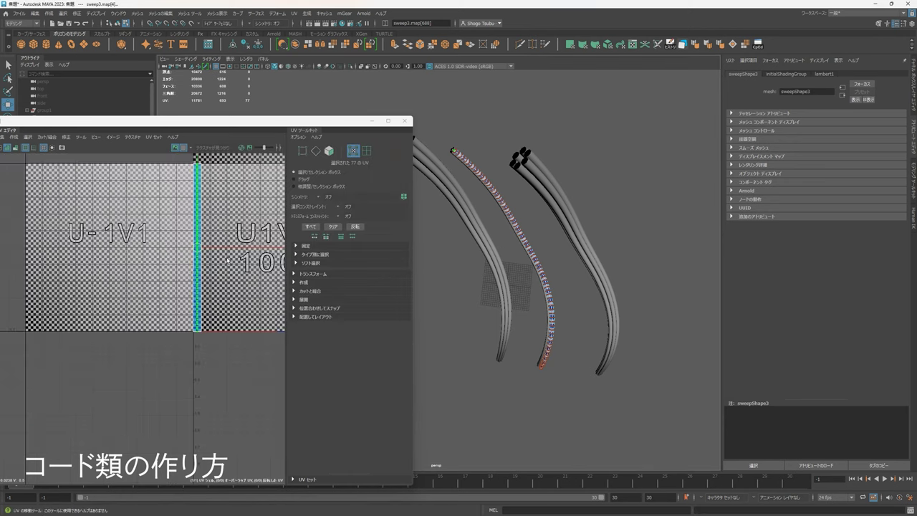
left_click(404, 123)
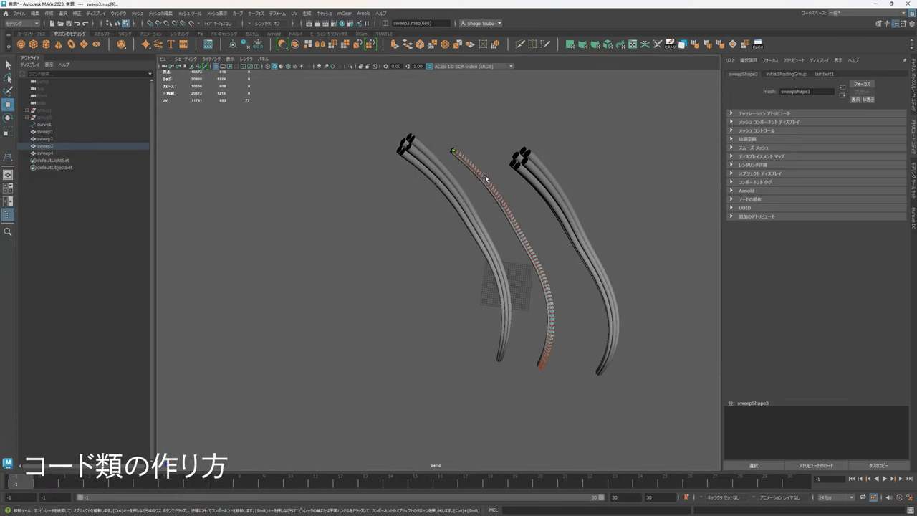
Step: Select both cord meshes of the mixed-thickness bundle in the viewport
left_click(574, 131)
left_click_drag(624, 184, 477, 249, "alt")
scroll(553, 237, "up", 4)
left_click_drag(477, 249, 408, 191)
left_click_drag(409, 192, 470, 228, "alt")
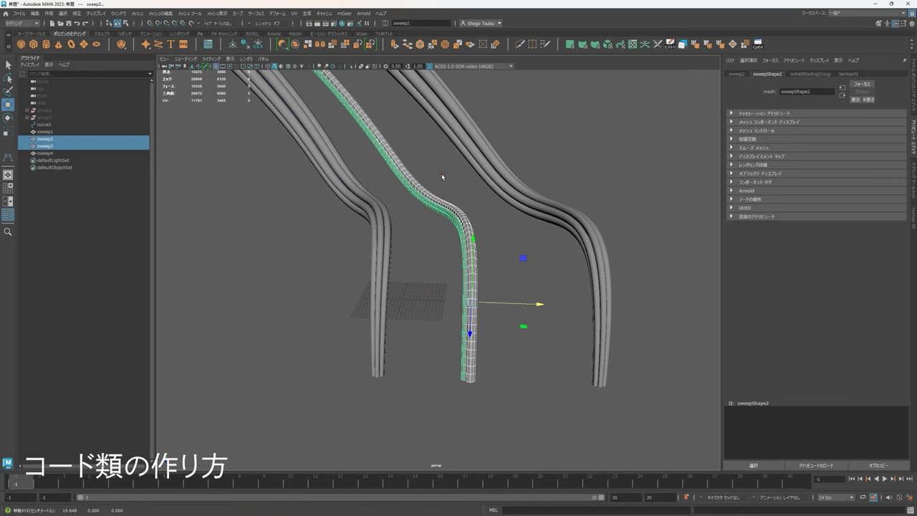
Step: Create a polygon cylinder and move it to the lower end of the mixed-thickness bundle
left_click_drag(413, 158, 413, 241, "alt")
scroll(467, 250, "down", 4)
scroll(438, 278, "up", 3)
right_click_drag(414, 241, 472, 270, "alt")
left_click_drag(472, 270, 483, 286, "alt")
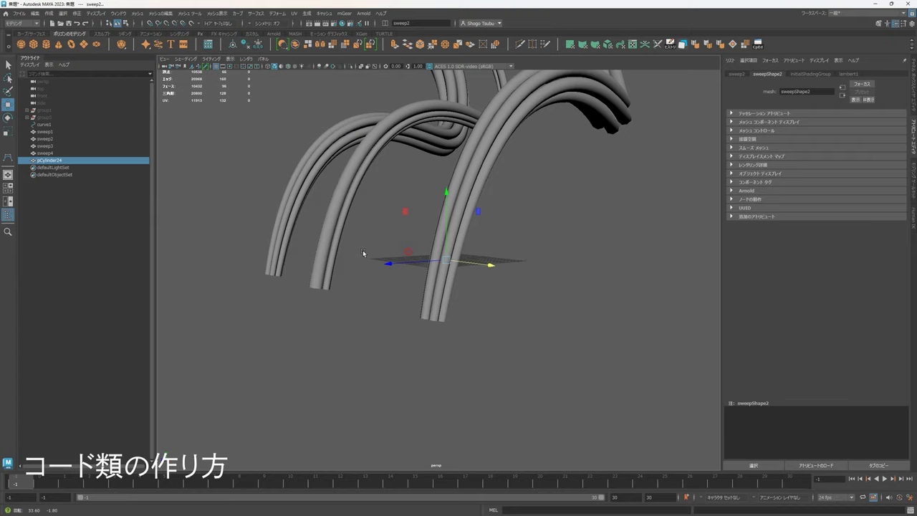
left_click_drag(362, 250, 447, 244, "alt")
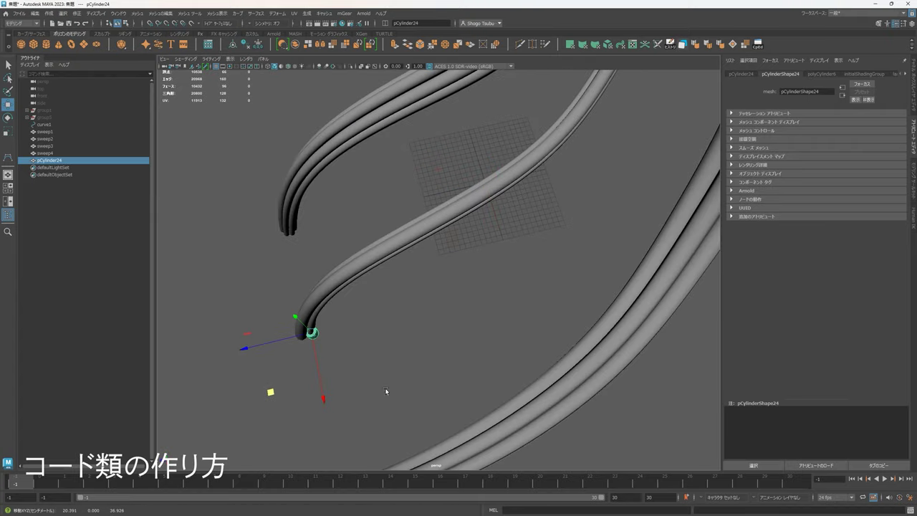
left_click_drag(385, 391, 468, 343, "alt")
Step: Scale up the cylinder so it encloses the lower ends of the mixed-thickness cords as a cap
key("r")
left_click_drag(461, 299, 459, 361)
key("e")
key("w")
key("r")
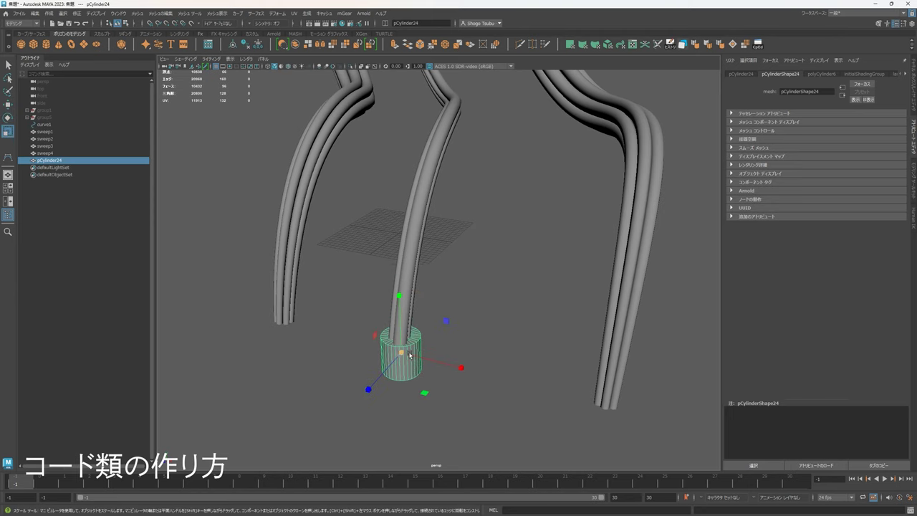
left_click_drag(423, 393, 337, 258)
Step: Tilt the cap about -7.35° around X and reposition it to follow the direction of the cord ends
key("w")
key("e")
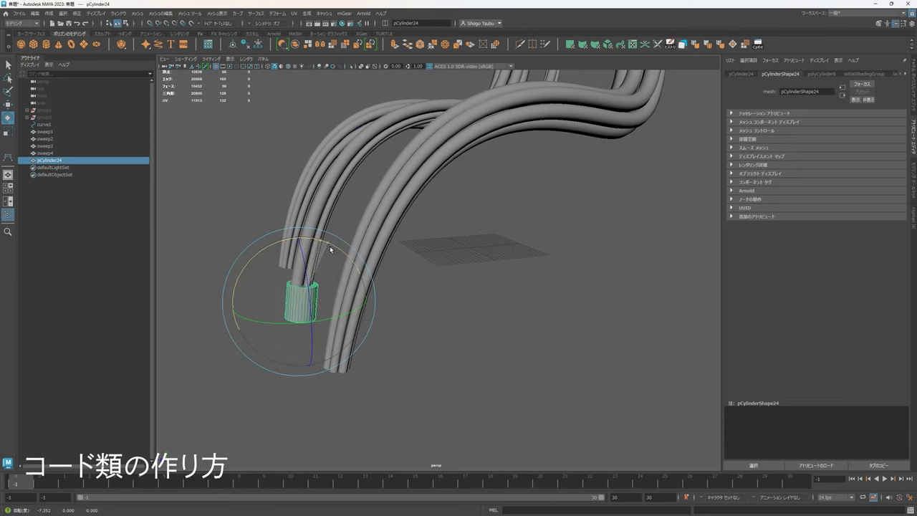
key("w")
middle_click_drag(247, 261, 244, 258)
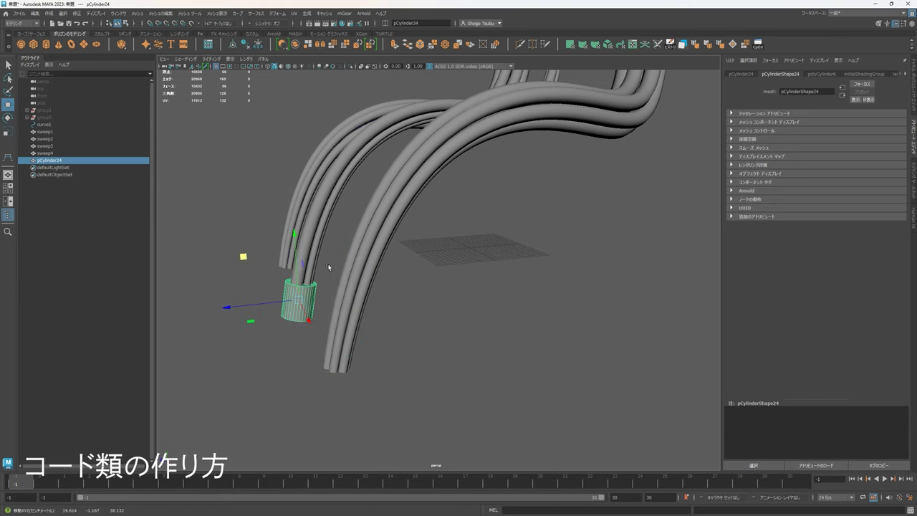
left_click_drag(328, 267, 439, 320, "alt")
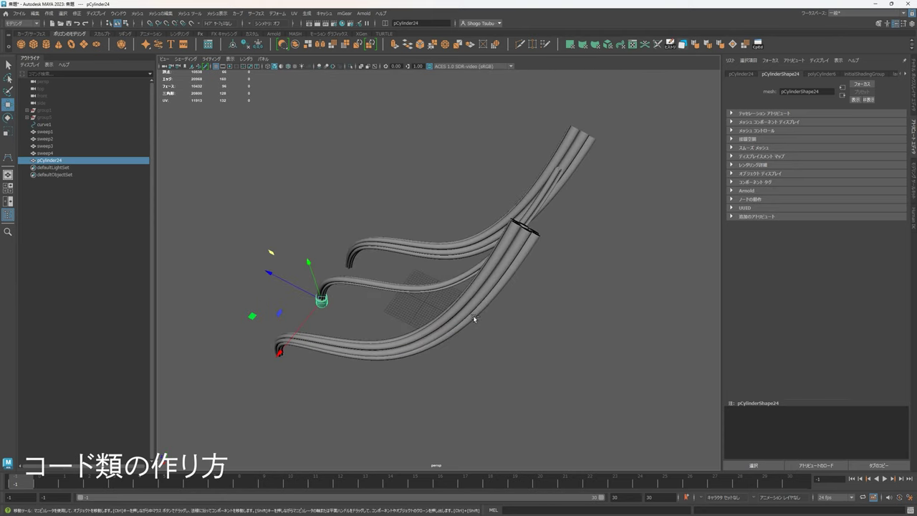
Step: Duplicate the cap, move the copy to the bundle's upper end, and rotate it to line up with the cords
key("ctrl+d")
middle_click_drag(557, 176, 562, 172)
left_click_drag(578, 210, 552, 165, "alt")
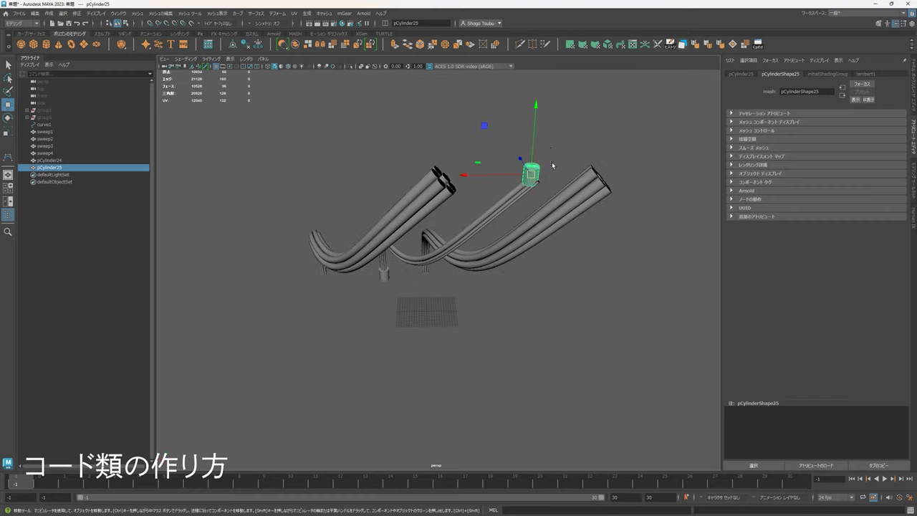
key("e")
key("w")
left_click(606, 154)
left_click_drag(606, 153, 460, 156, "alt")
left_click(460, 157)
key("r")
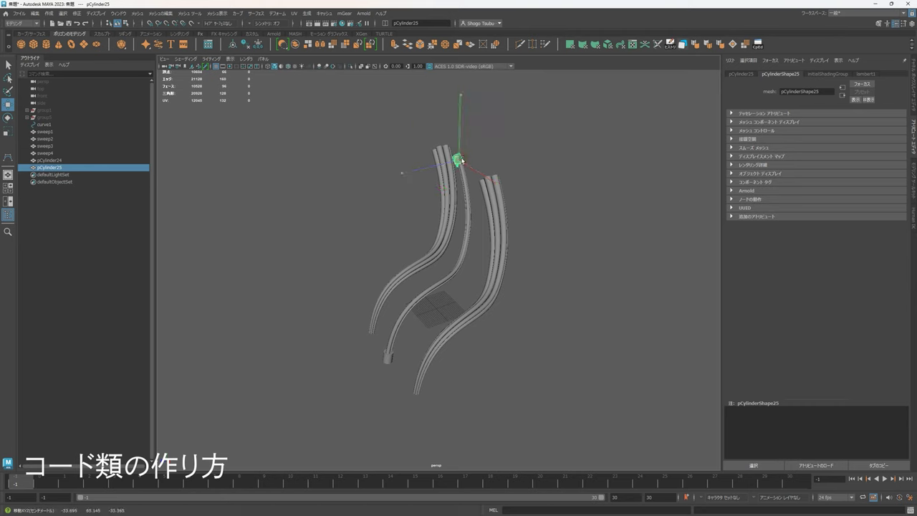
Step: Bevel the cord-side rim edge loop of the upper cap and return to object selection
left_click(478, 162)
scroll(522, 149, "up", 8)
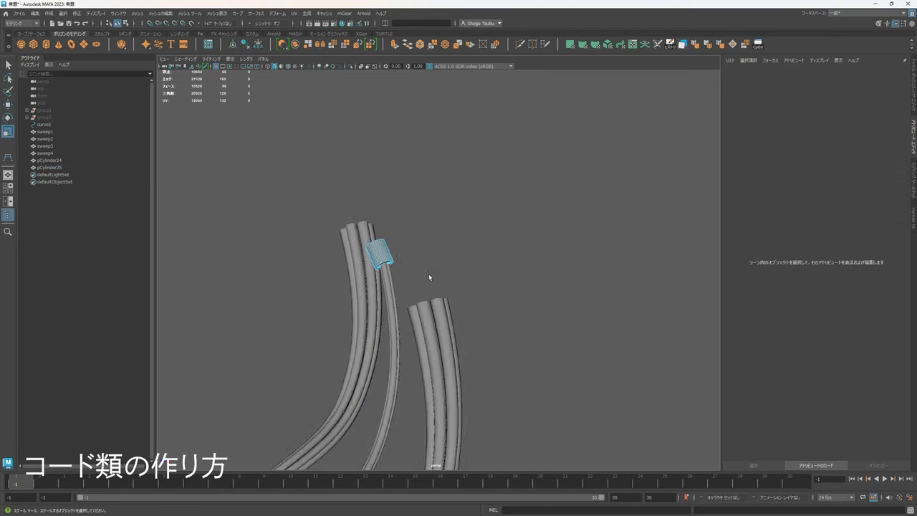
double_click(312, 251)
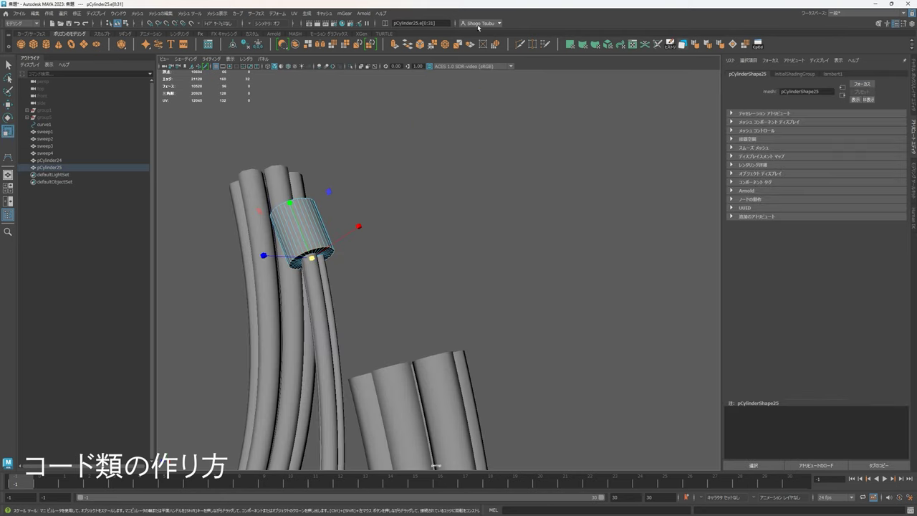
key("ctrl+b")
right_click_drag(286, 239, 331, 210)
key("q")
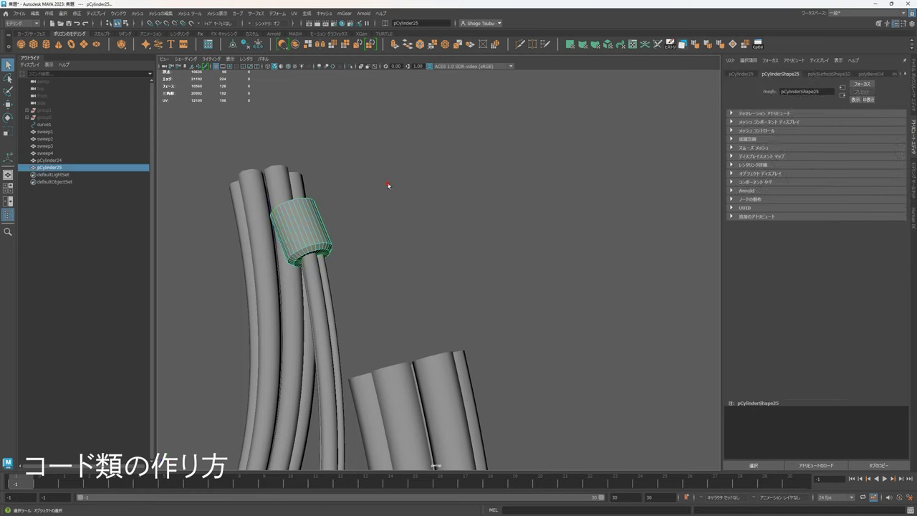
left_click(388, 186)
Step: Adjust the bevelled upper cap's position so it sits on the cord ends, and deselect it
scroll(469, 229, "down", 6)
middle_click_drag(469, 229, 530, 108, "alt")
left_click(431, 146)
key("w")
left_click_drag(445, 147, 417, 164, "alt")
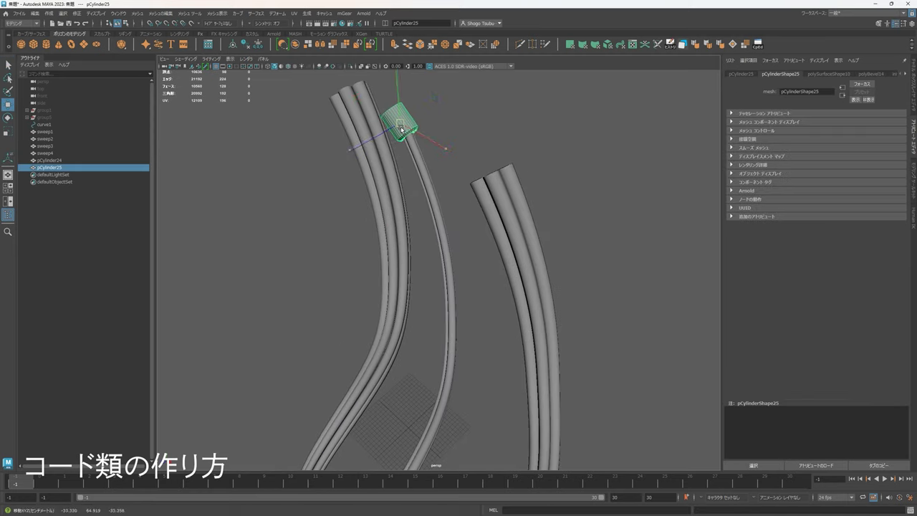
left_click(554, 149)
Step: Examine the three cord bundles and the two end caps from different distances and angles
scroll(537, 186, "down", 6)
mouse_move(520, 227)
left_mouse_down("alt")
mouse_move(563, 202)
mouse_move(527, 223)
left_mouse_up("alt")
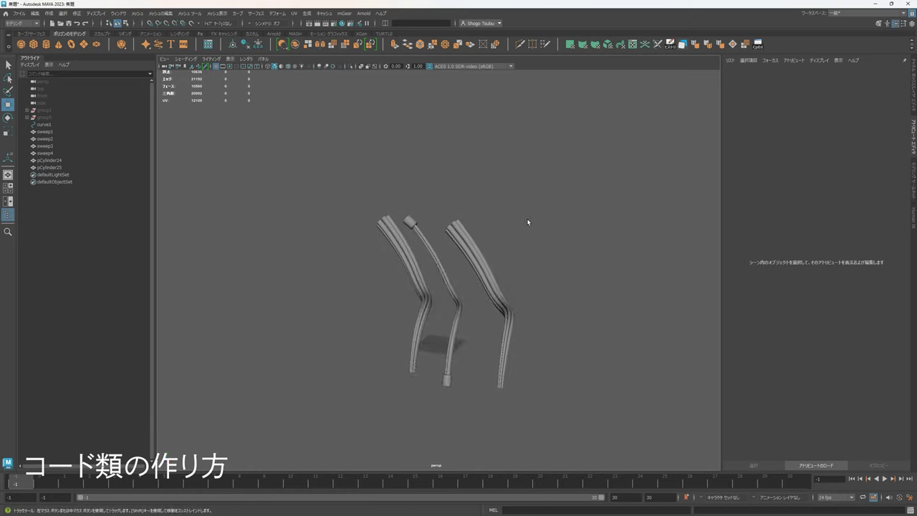
middle_click_drag(527, 223, 535, 221, "alt")
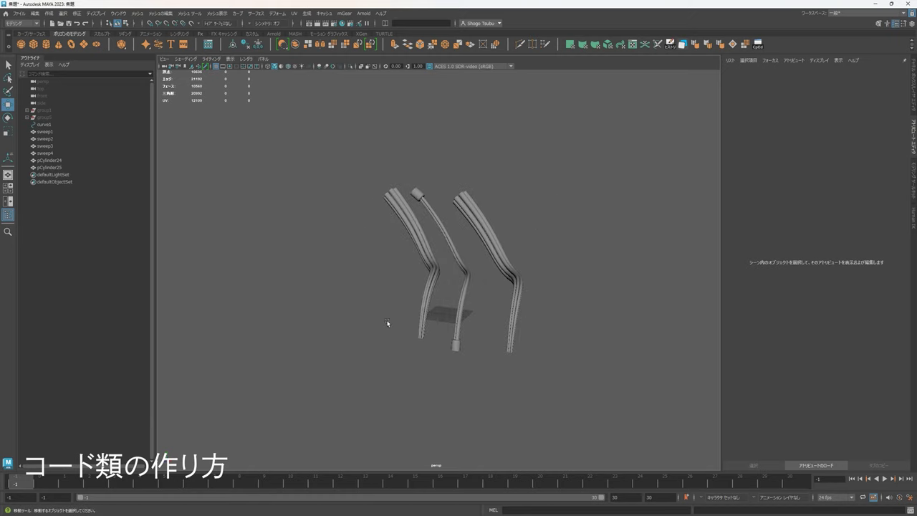
scroll(478, 179, "up", 6)
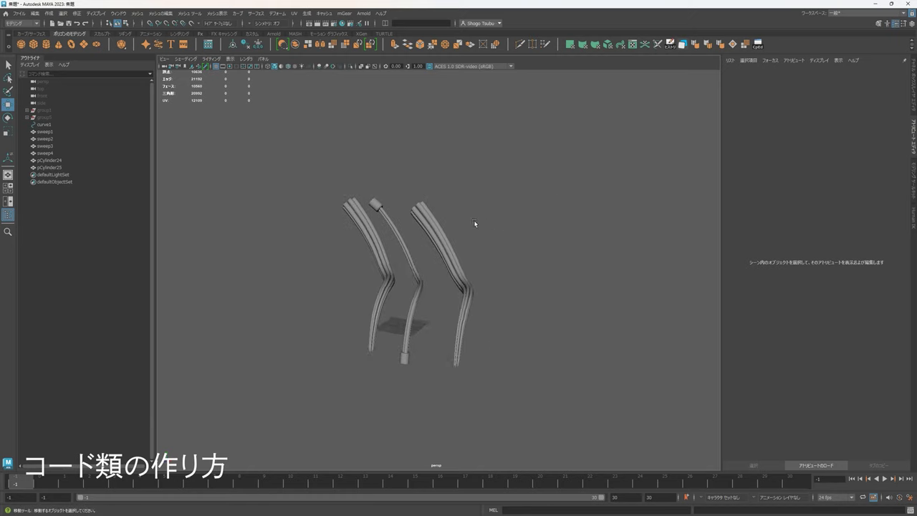
scroll(437, 218, "down", 5)
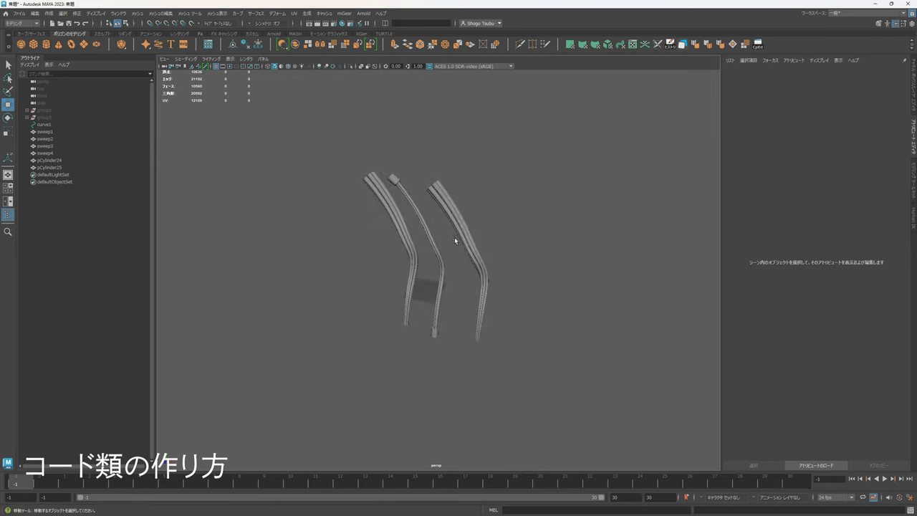
scroll(454, 237, "up", 4)
left_click_drag(454, 237, 371, 209, "alt")
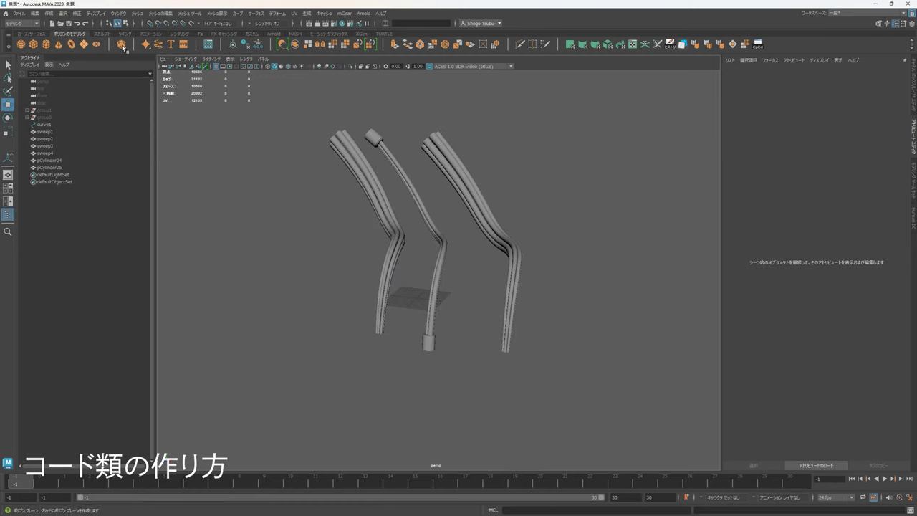